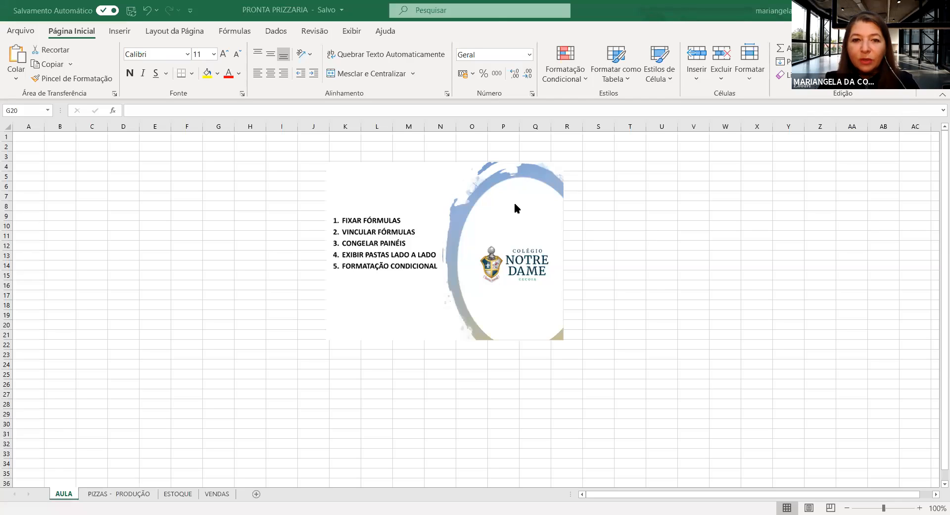
pyautogui.click(623, 206)
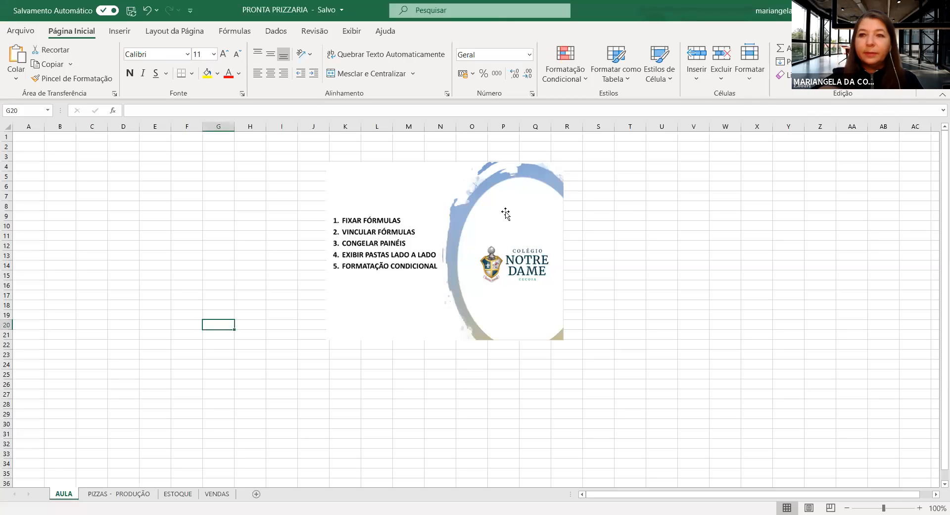
pyautogui.click(154, 181)
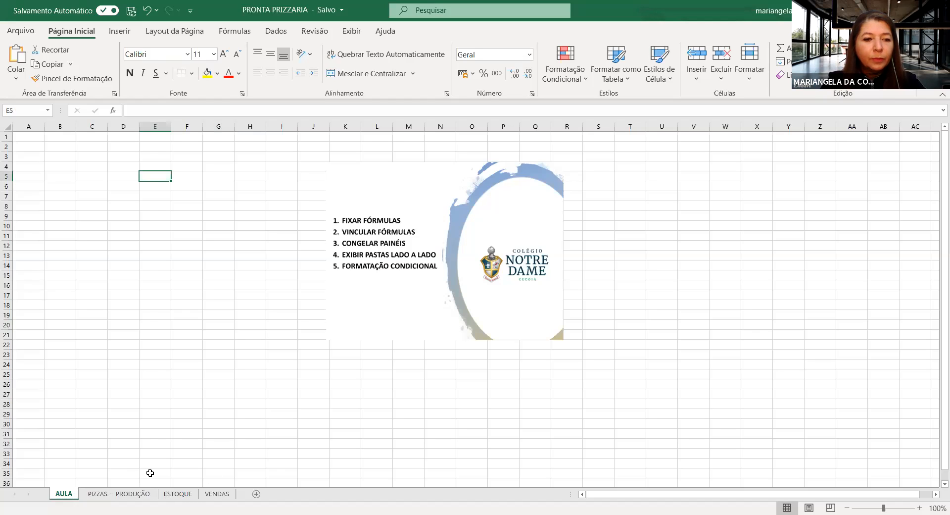
# List calabresa, mussarela, portuguesa, brocolis and quatro queijos in cells C6 to C10, and autofit the width of column C
pyautogui.click(92, 182)
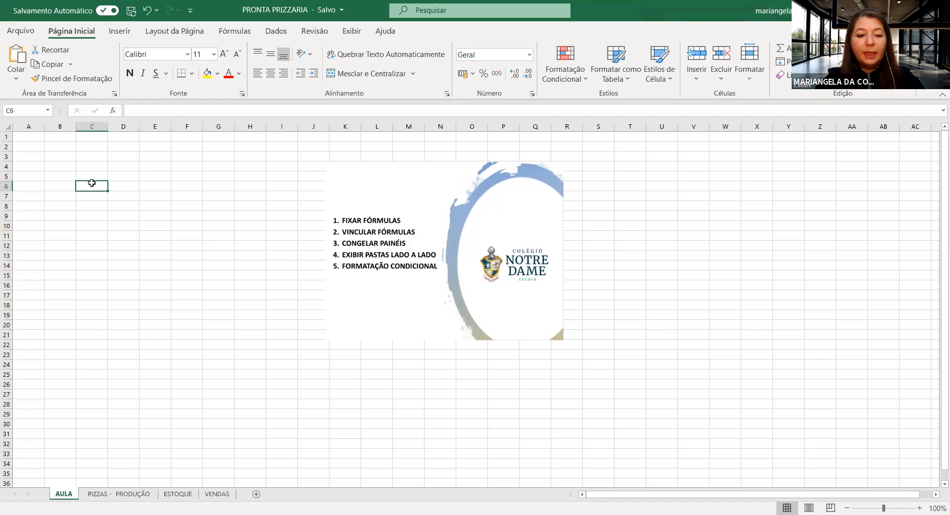
pyautogui.write('calabresa')
pyautogui.press('Return')
pyautogui.write('mussarela')
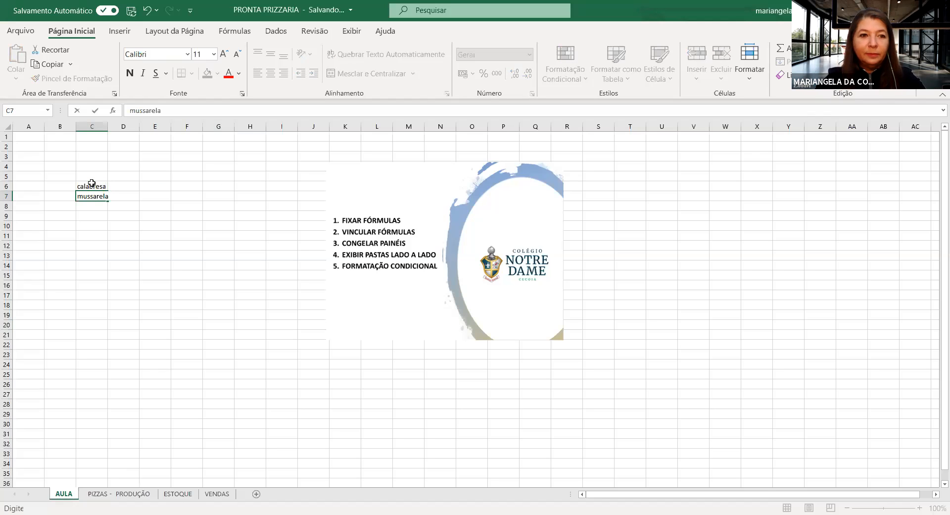
pyautogui.press('Return')
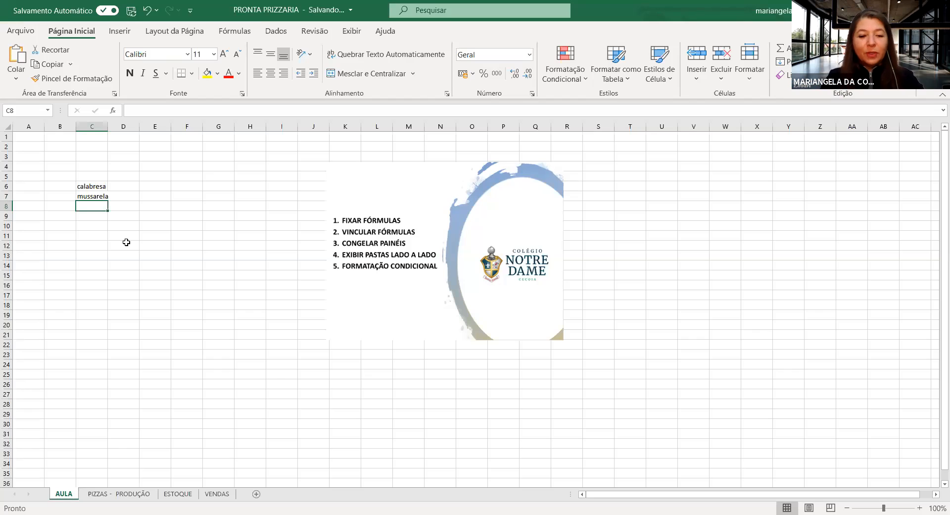
pyautogui.write('por')
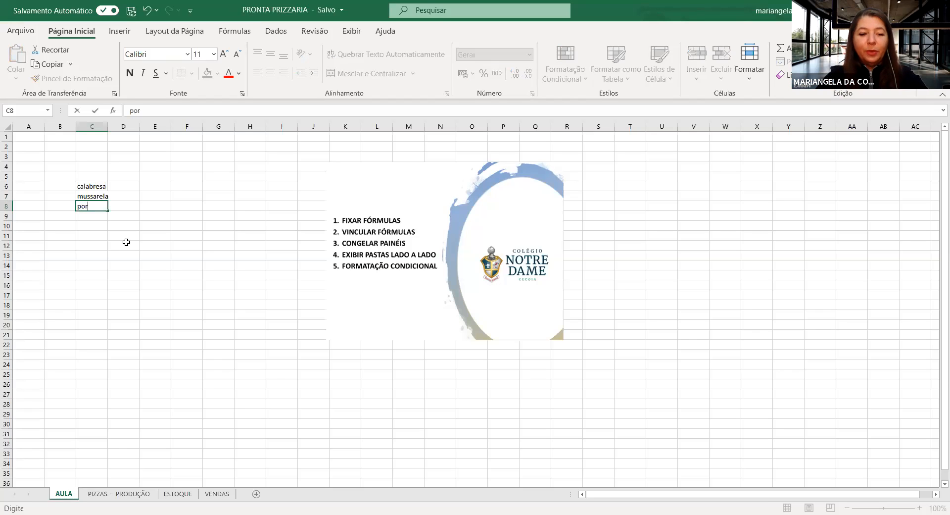
pyautogui.write('tuguesa')
pyautogui.press('Return')
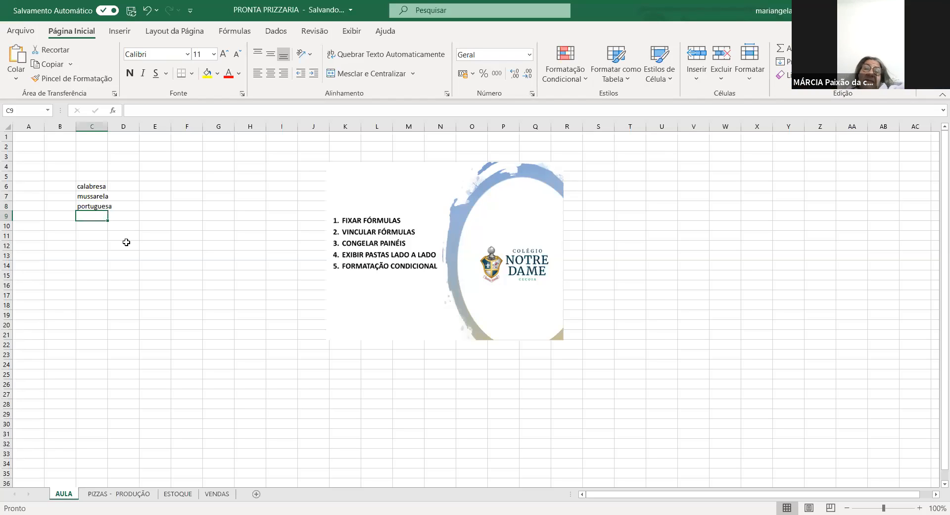
pyautogui.write('brocolis')
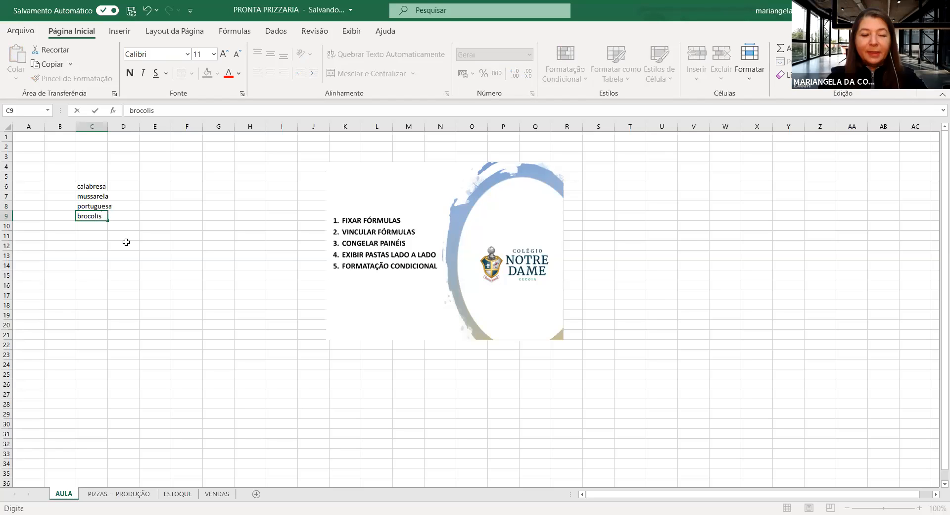
pyautogui.press('Return')
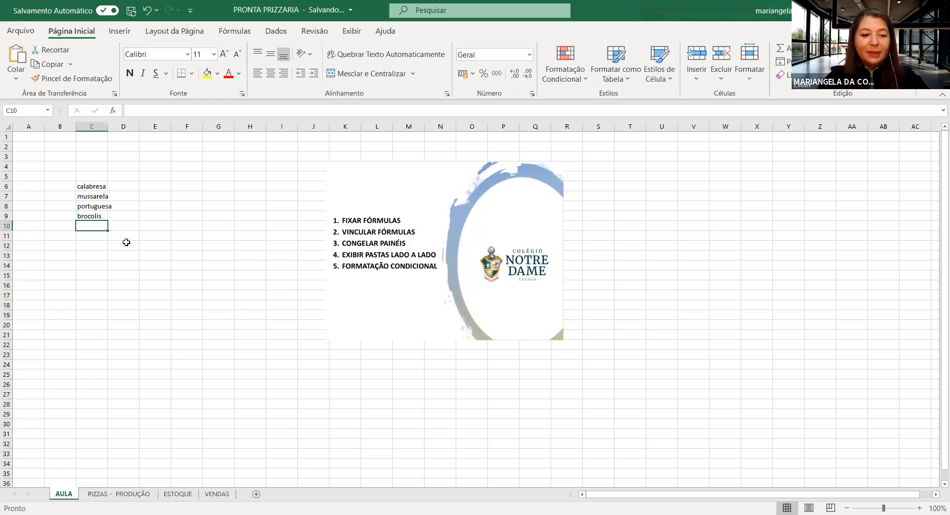
pyautogui.write('quatro queijos')
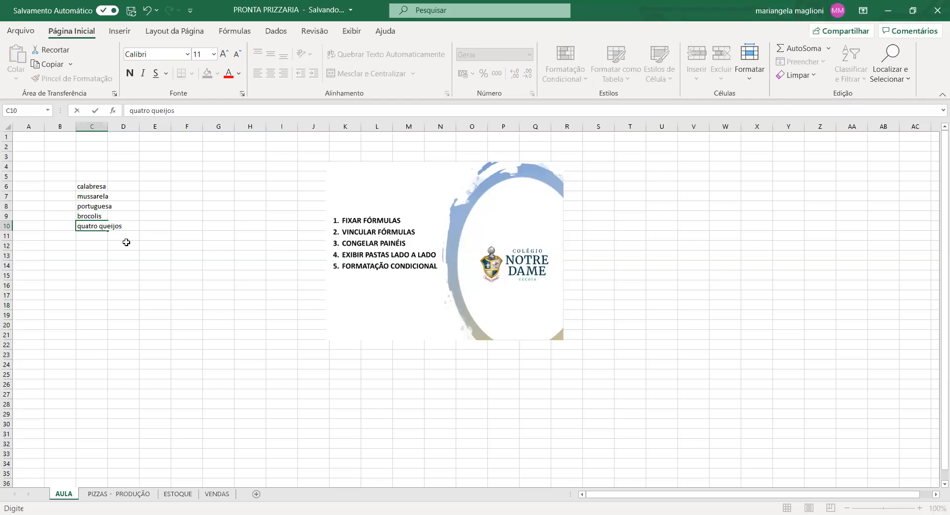
pyautogui.press('Return')
pyautogui.moveTo(105, 127); pyautogui.dragTo(106, 127)
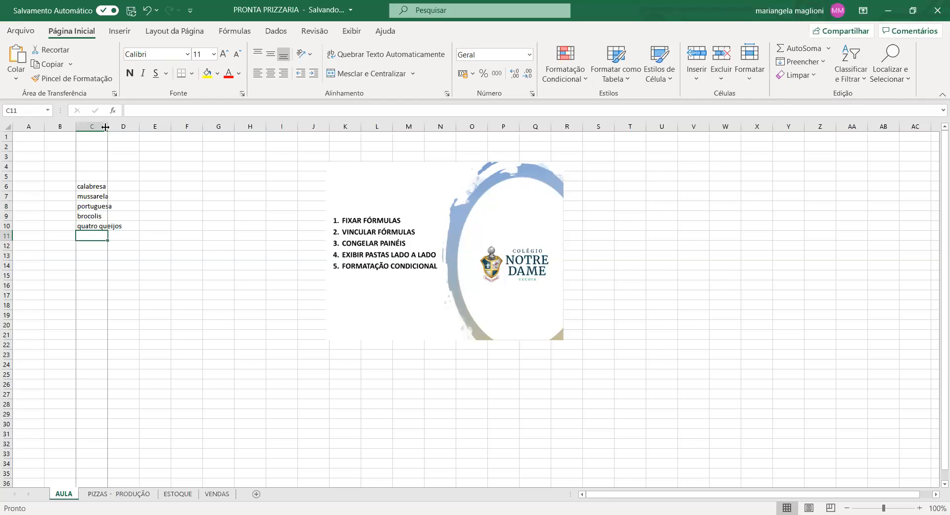
pyautogui.doubleClick(105, 127)
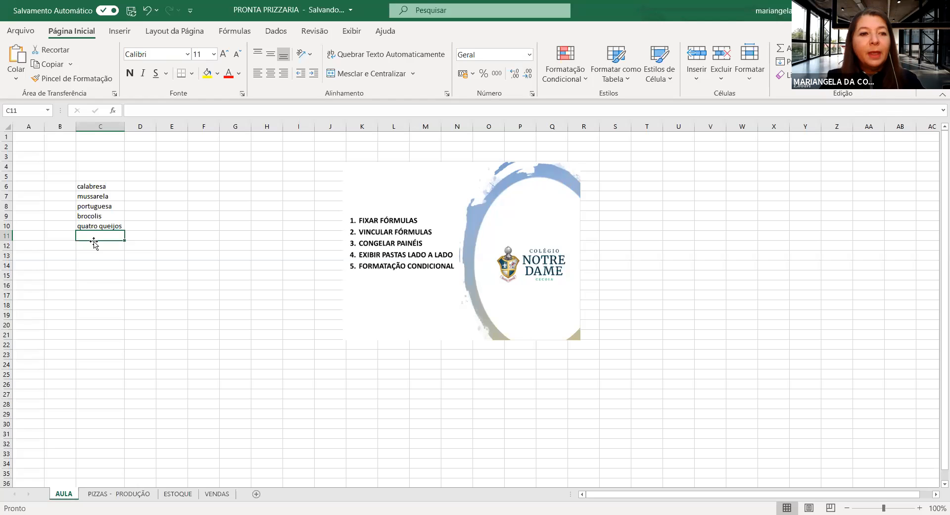
# Enter the heading "custo" in cell D5, above the cells beside the pizza flavours
pyautogui.click(147, 185)
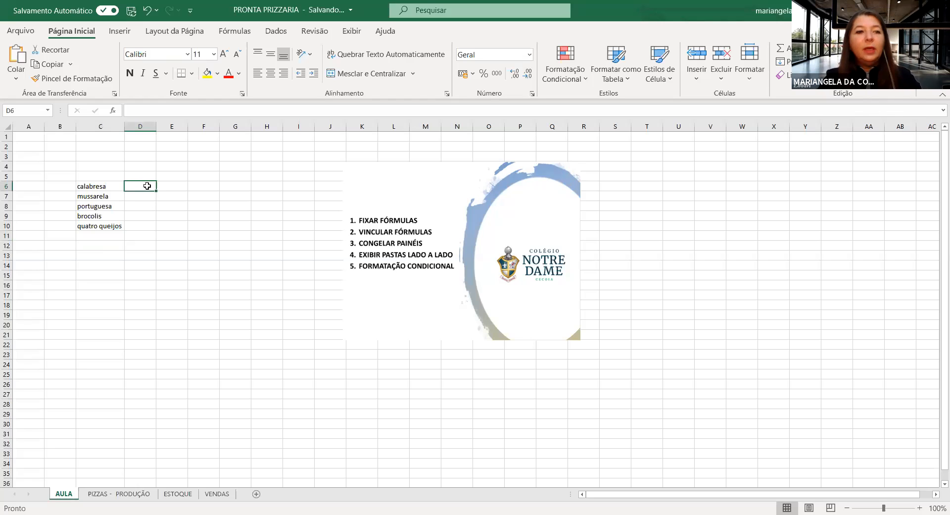
pyautogui.click(140, 174)
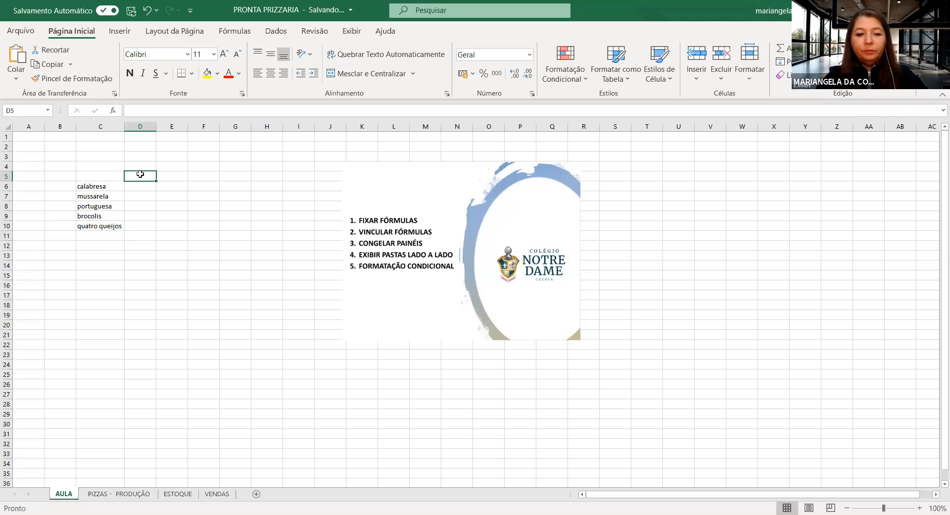
pyautogui.write('custo')
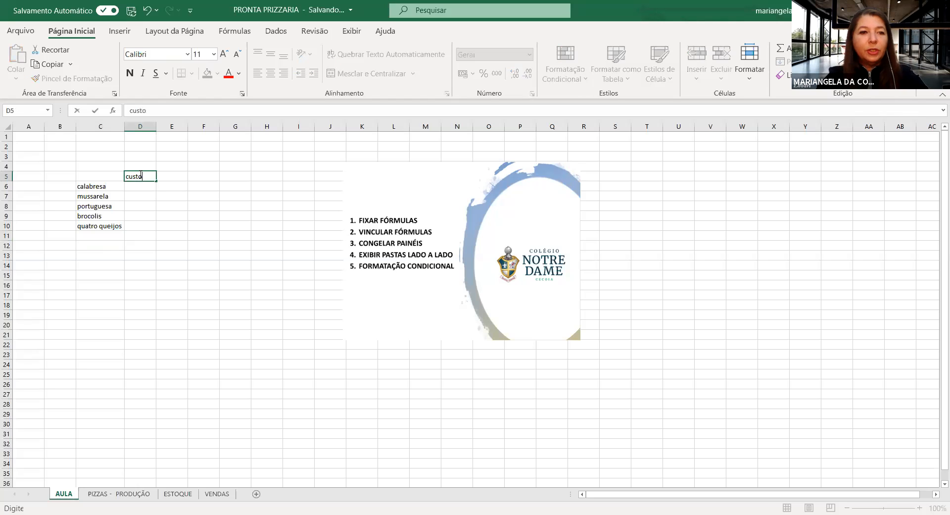
pyautogui.click(164, 244)
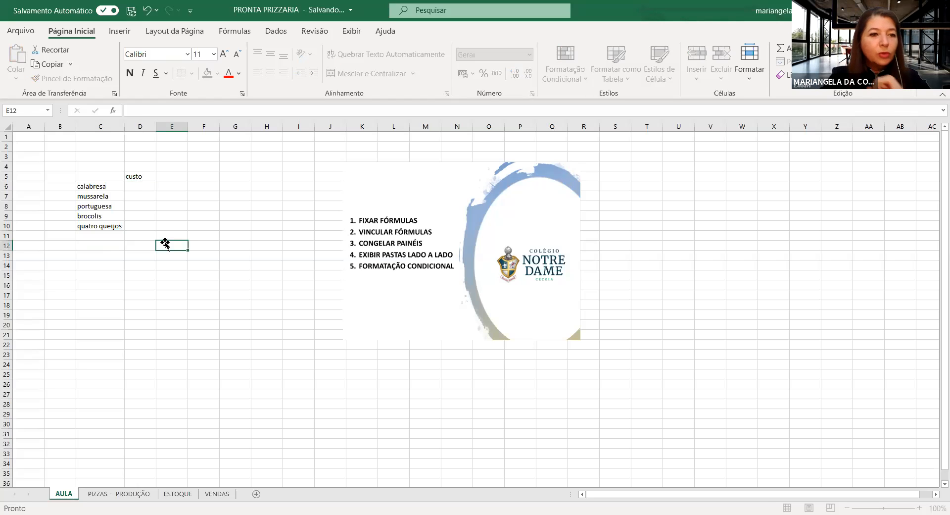
# Fill in the costs 15, 11, 18, 16 and 20 for the five pizzas in cells D6 to D10
pyautogui.click(151, 189)
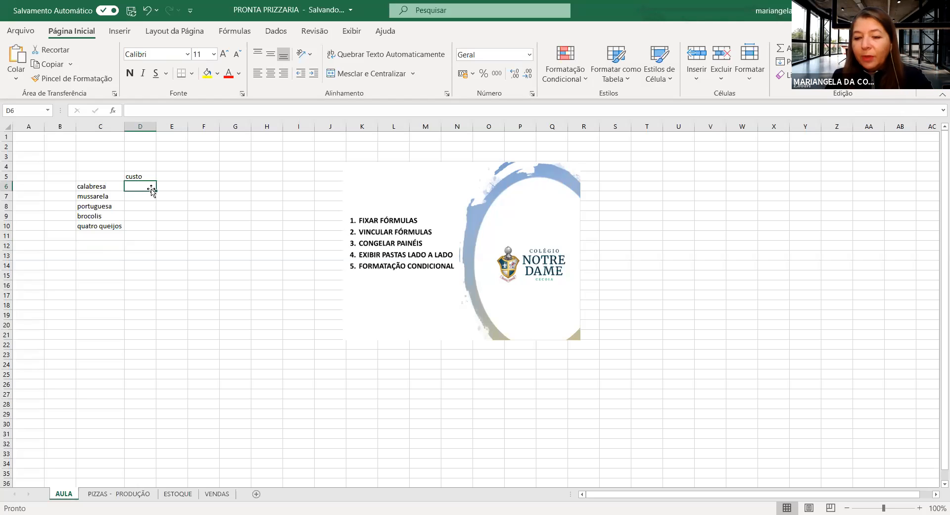
pyautogui.write('15')
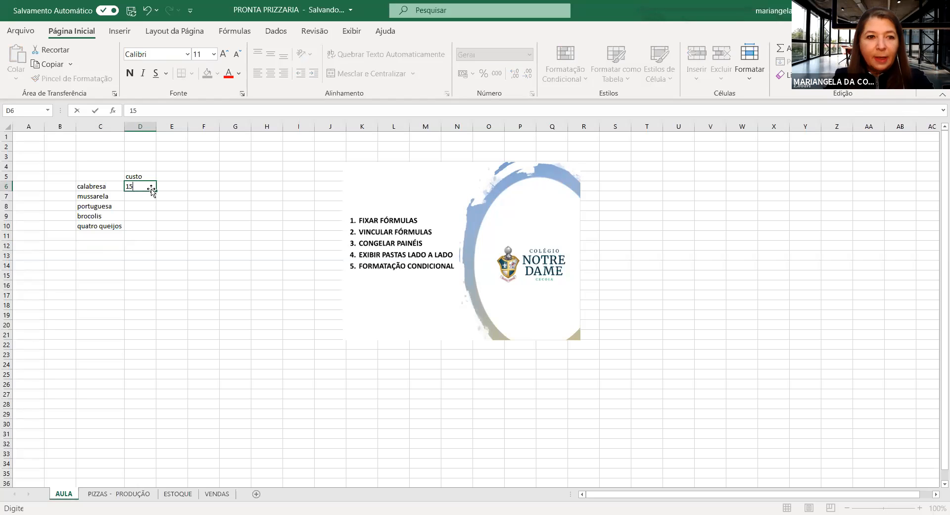
pyautogui.press('Return')
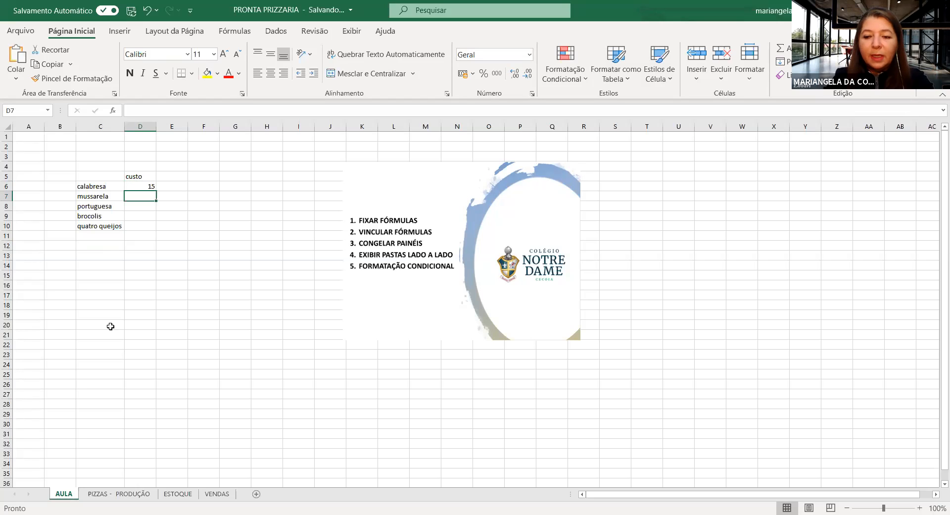
pyautogui.write('11')
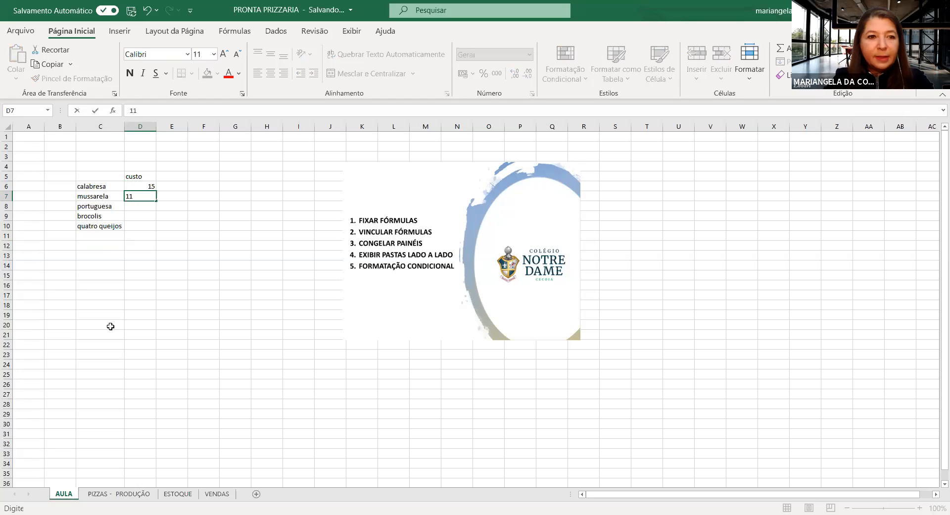
pyautogui.press('Return')
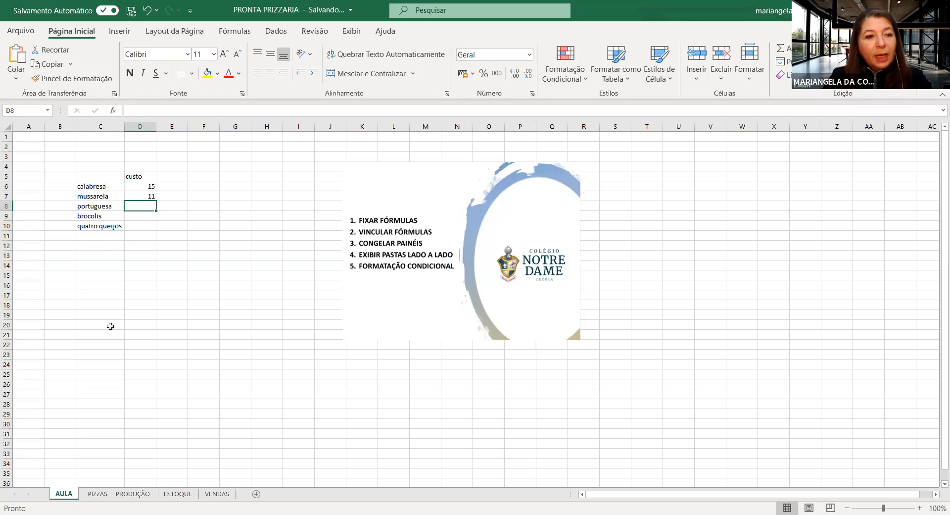
pyautogui.write('18')
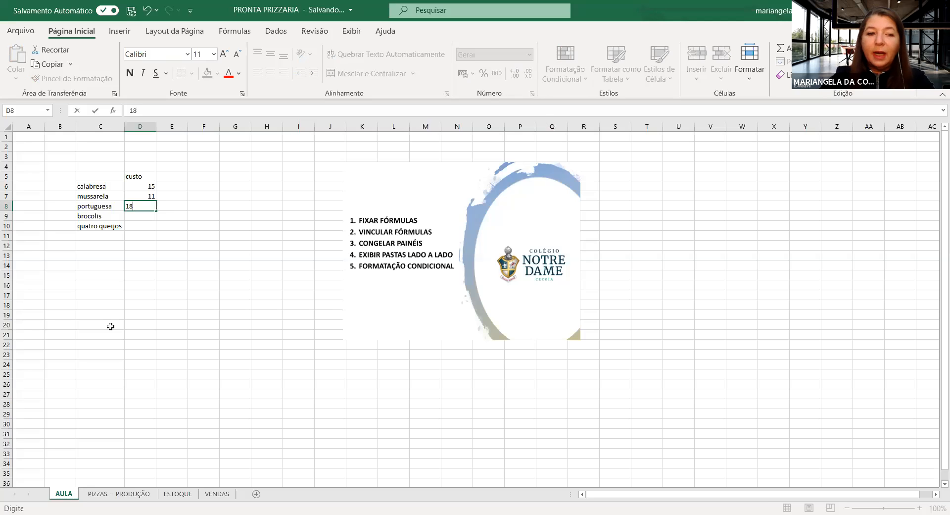
pyautogui.press('Return')
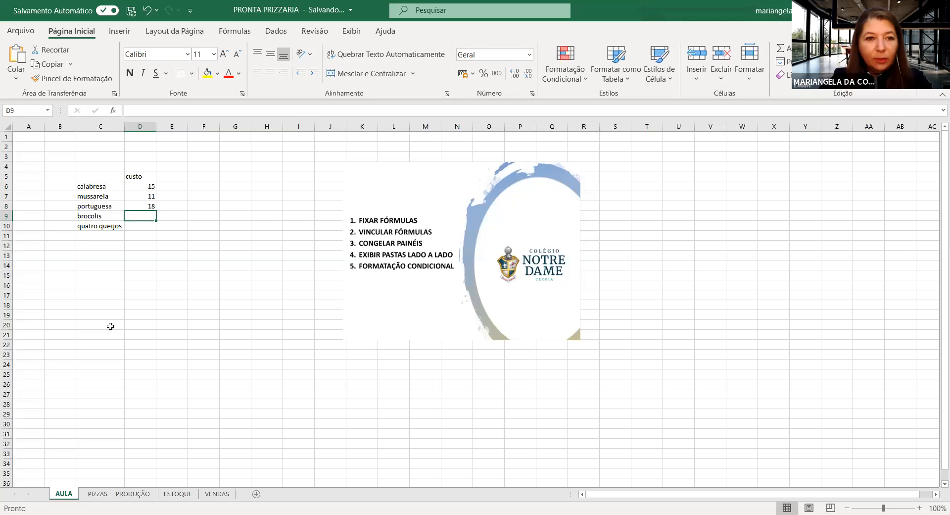
pyautogui.write('16')
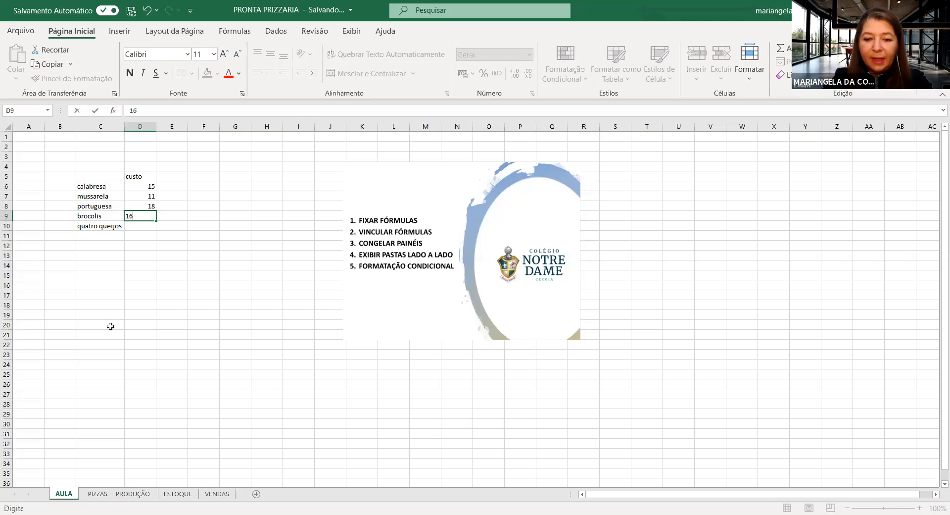
pyautogui.press('Return')
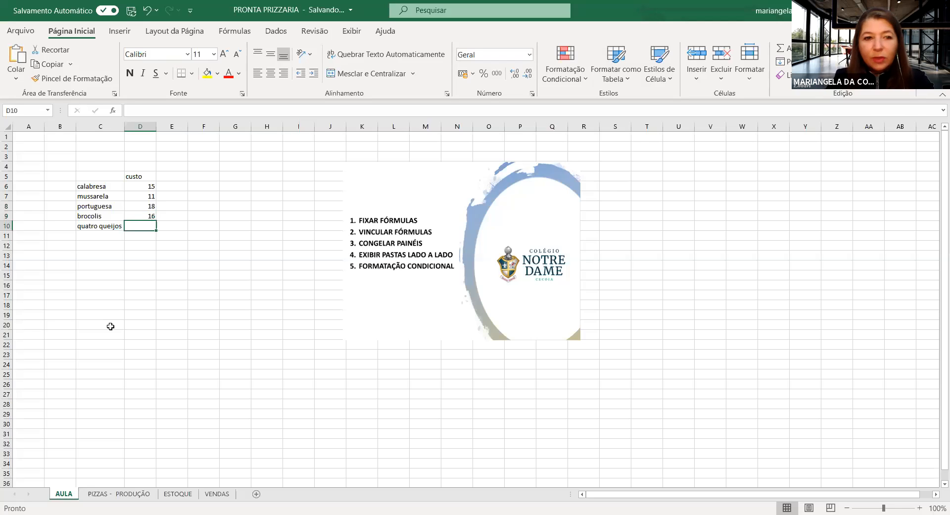
pyautogui.write('2')
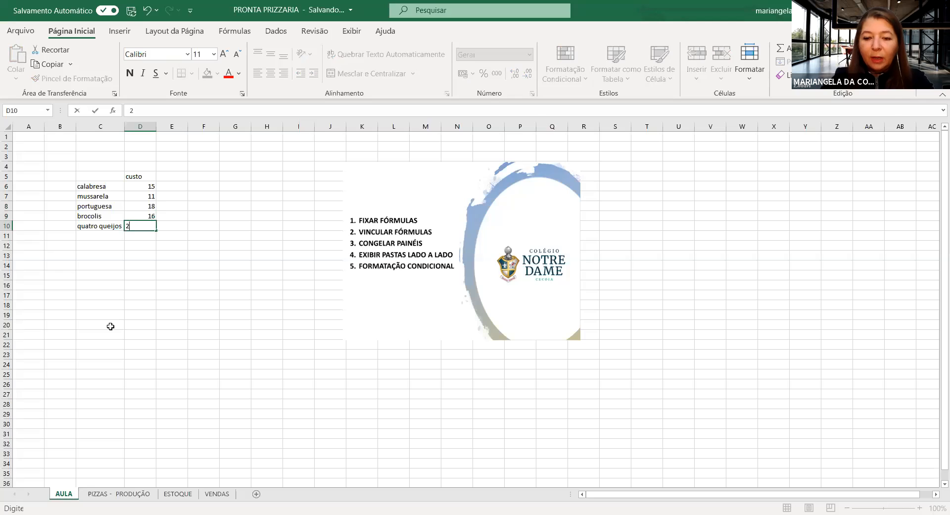
pyautogui.hotkey('shift', 'F10')
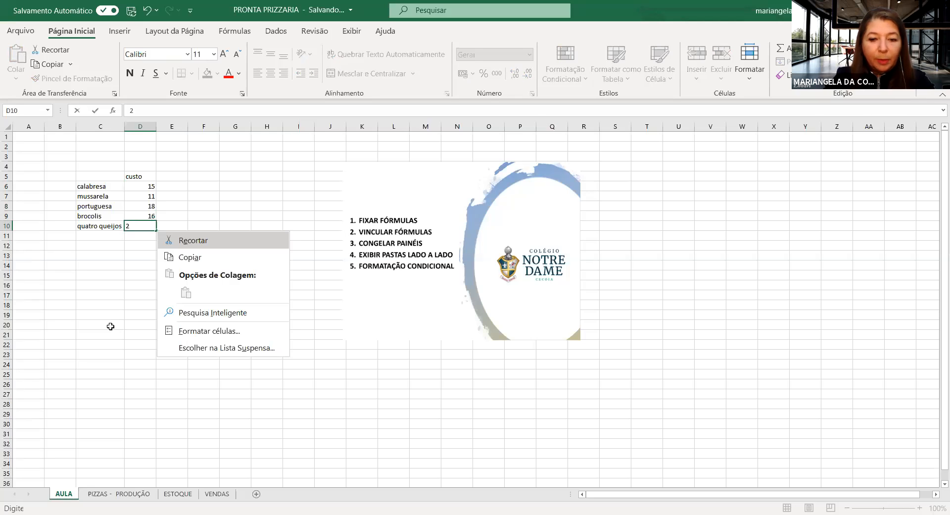
pyautogui.press('Escape')
pyautogui.write('0')
pyautogui.click(148, 282)
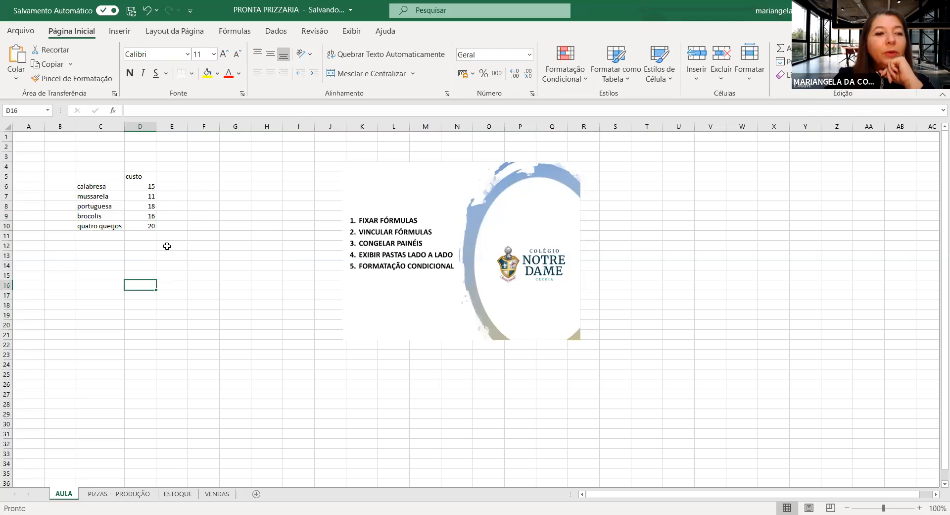
# Apply the accounting number format in R$ to the whole custo column
pyautogui.click(146, 126)
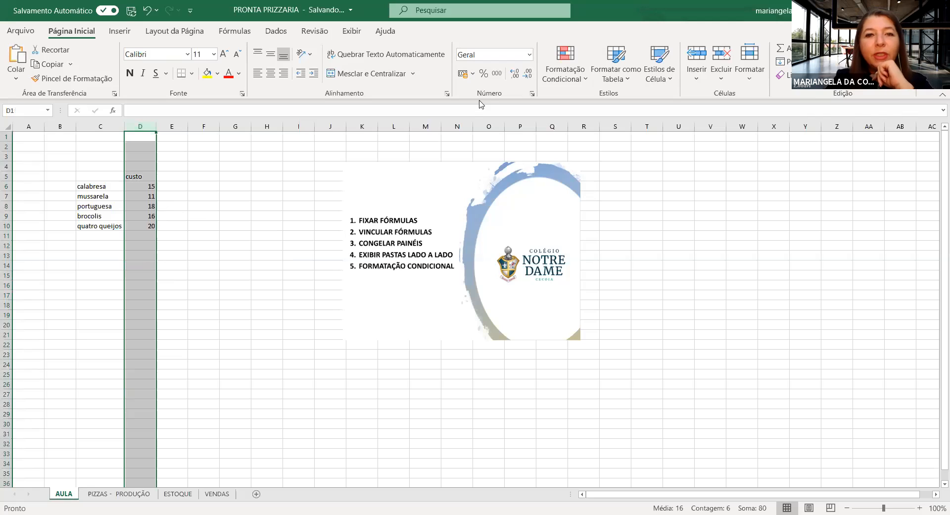
pyautogui.click(462, 74)
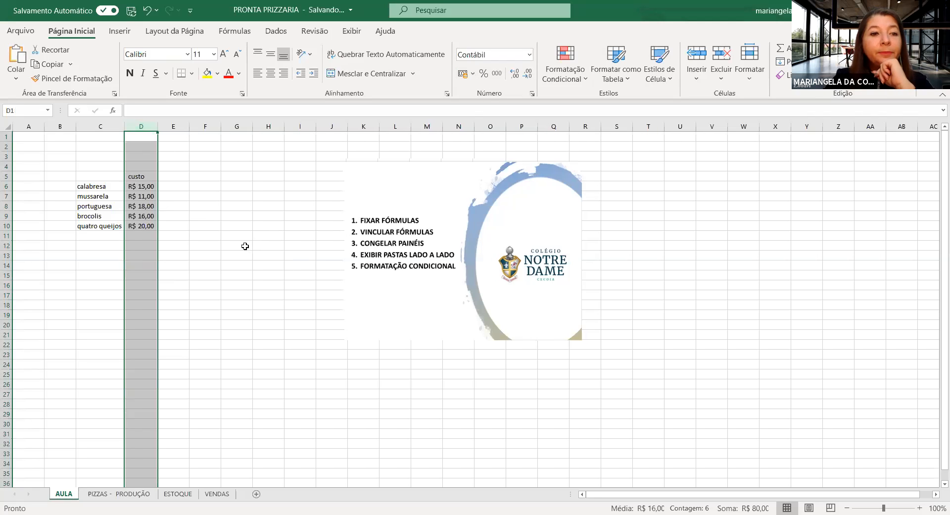
pyautogui.click(243, 246)
# Enter the heading "preço" in cell E5, beside the custo heading
pyautogui.click(180, 175)
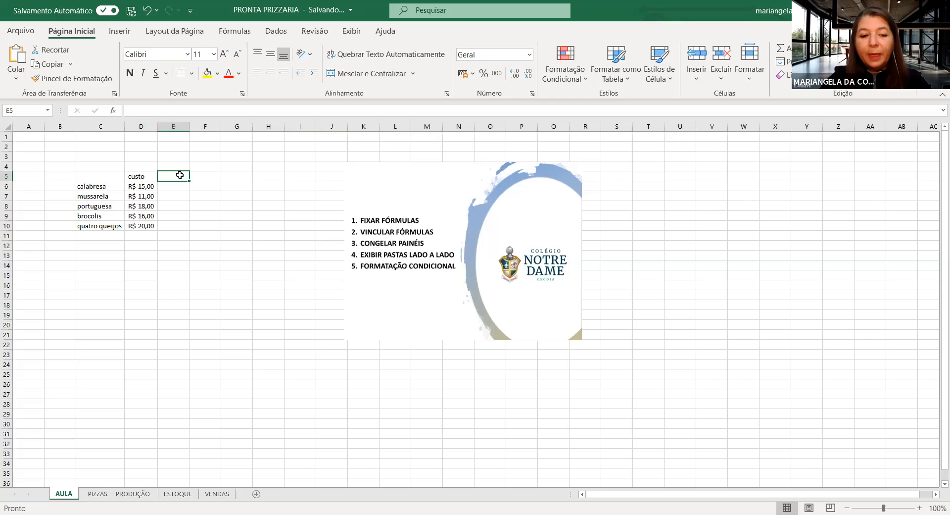
pyautogui.write('preço')
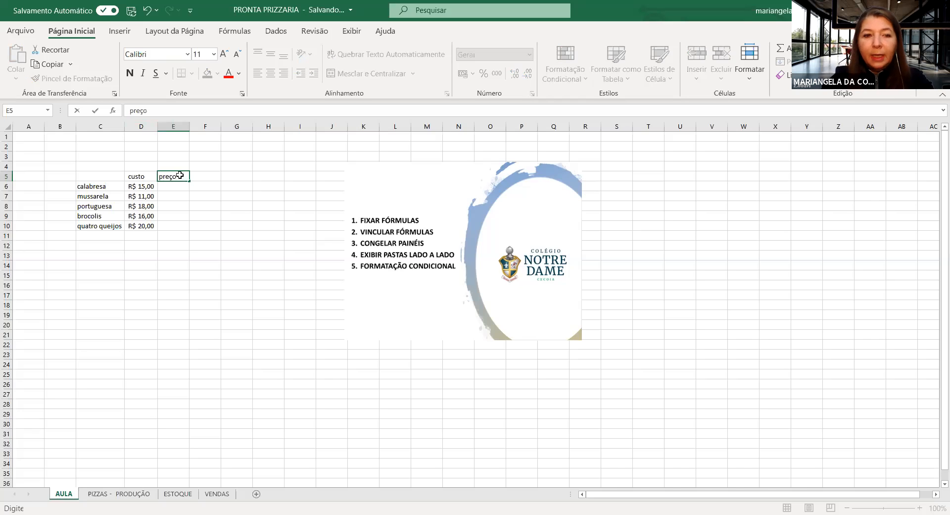
pyautogui.press('Return')
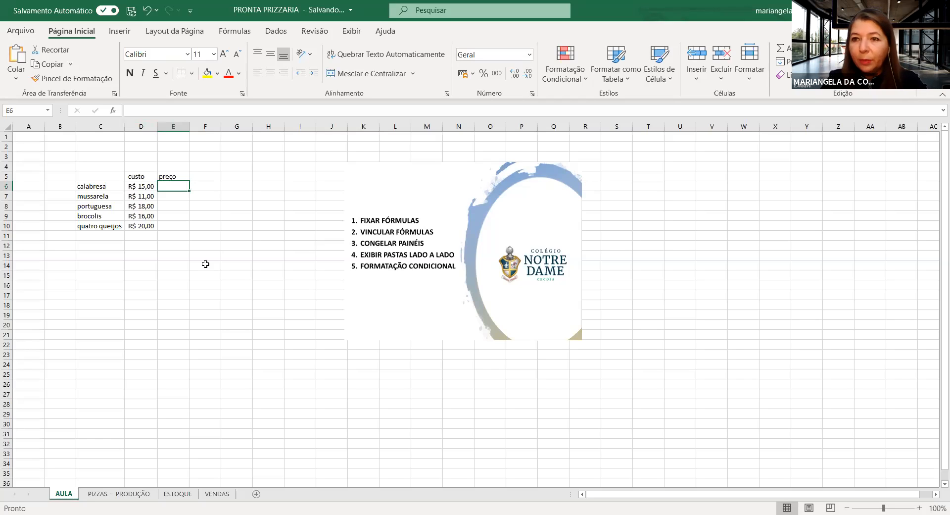
# Enter the 130% markup in cell E3, above the preço heading
pyautogui.click(177, 158)
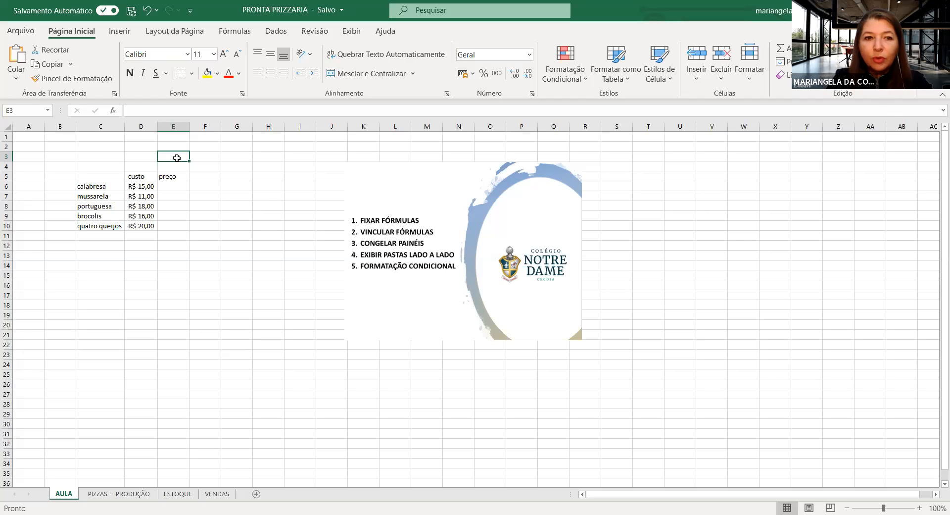
pyautogui.write('13')
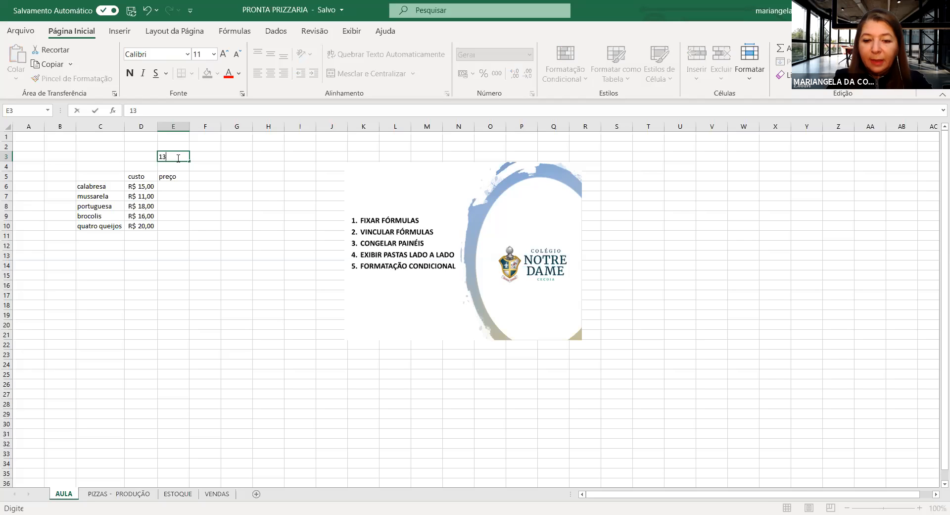
pyautogui.rightClick(178, 160)
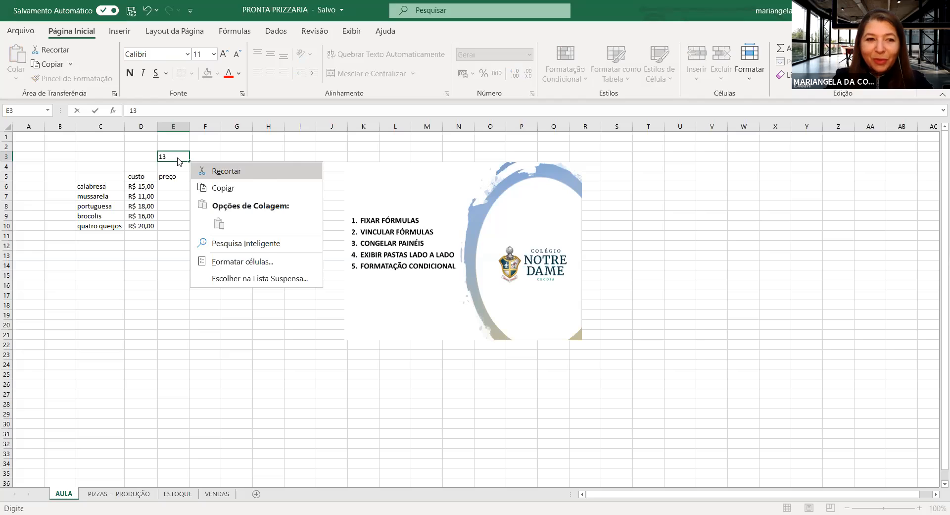
pyautogui.click(178, 158)
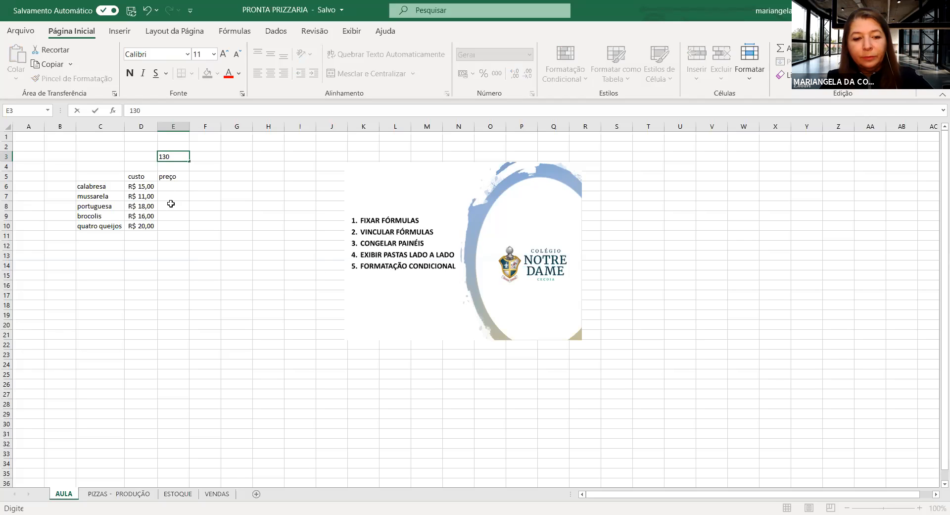
pyautogui.write('%')
pyautogui.press('Return')
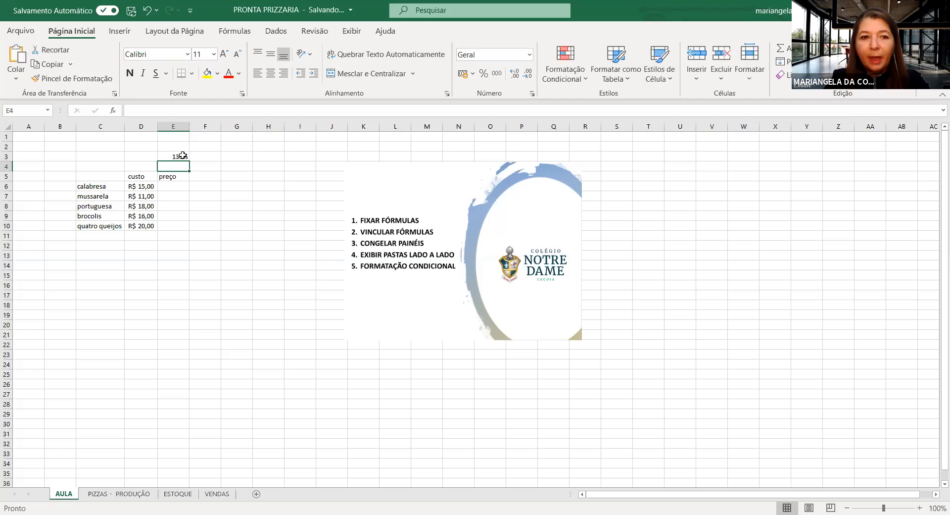
# Calculate the calabresa price in E6 with the formula =SOMA(D6*E3), multiplying its cost by the percentage
pyautogui.click(180, 186)
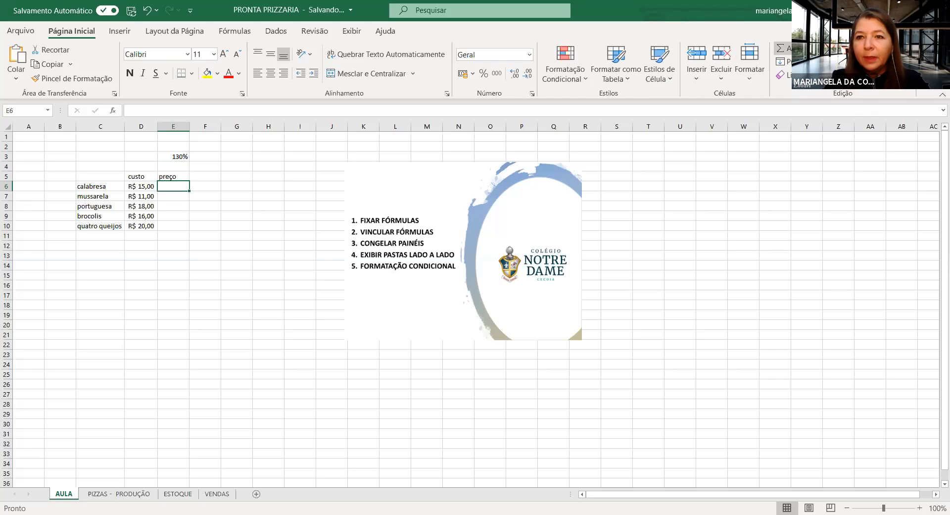
pyautogui.click(780, 48)
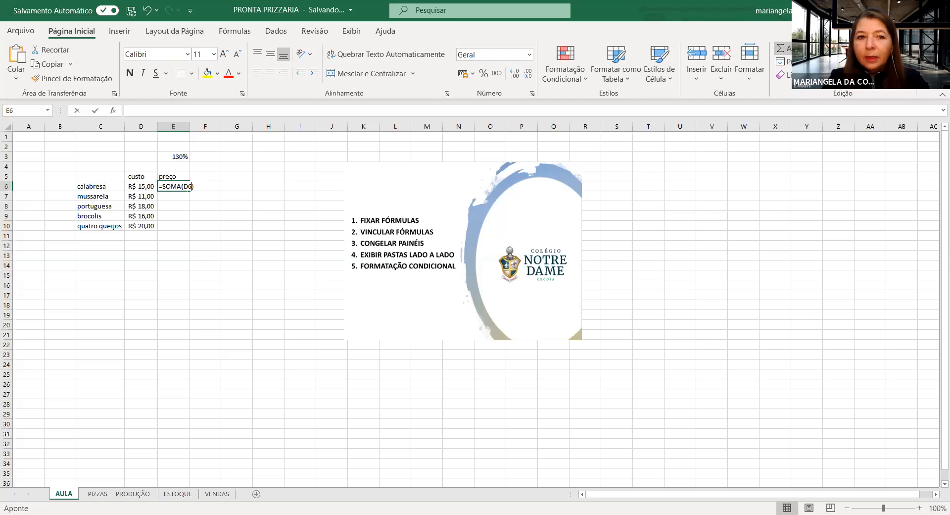
pyautogui.click(143, 187)
pyautogui.write('*')
pyautogui.click(176, 157)
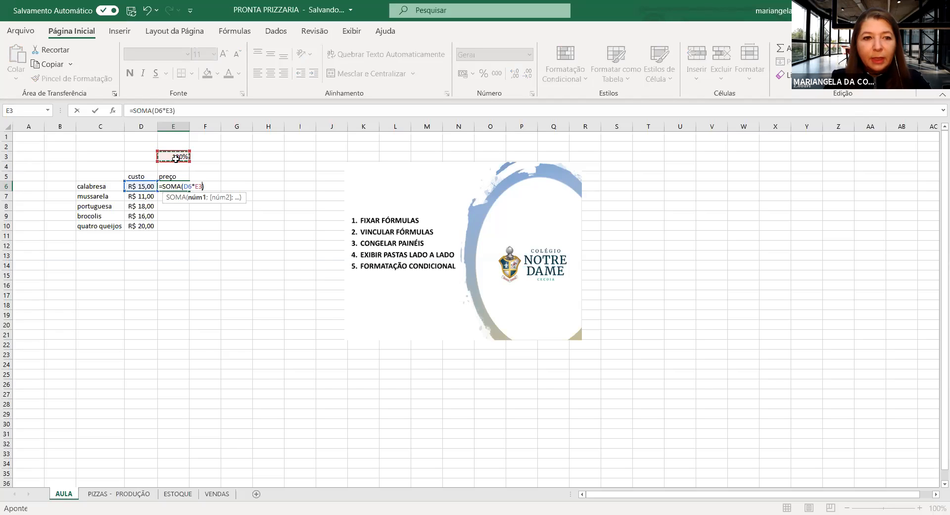
pyautogui.press('Return')
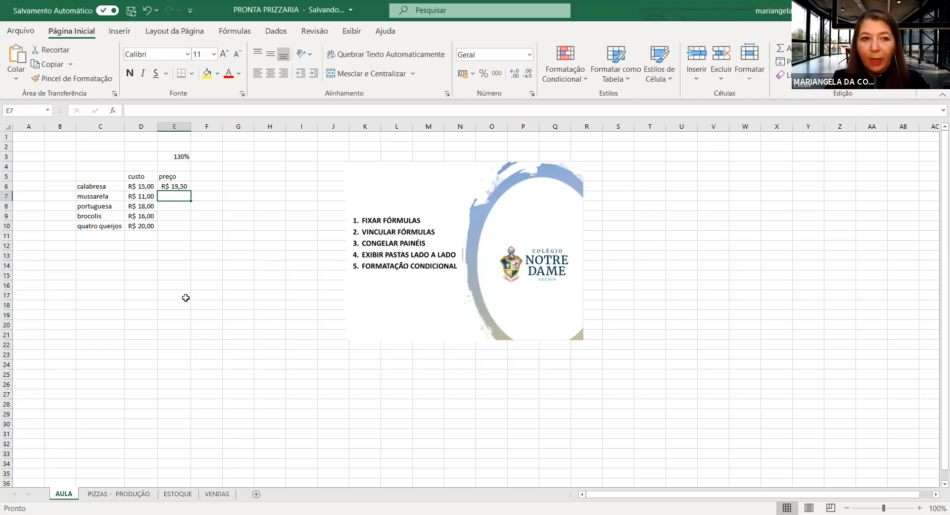
# Fill the calabresa price formula down from E6 to E10 and inspect the copied formula in E7
pyautogui.click(180, 187)
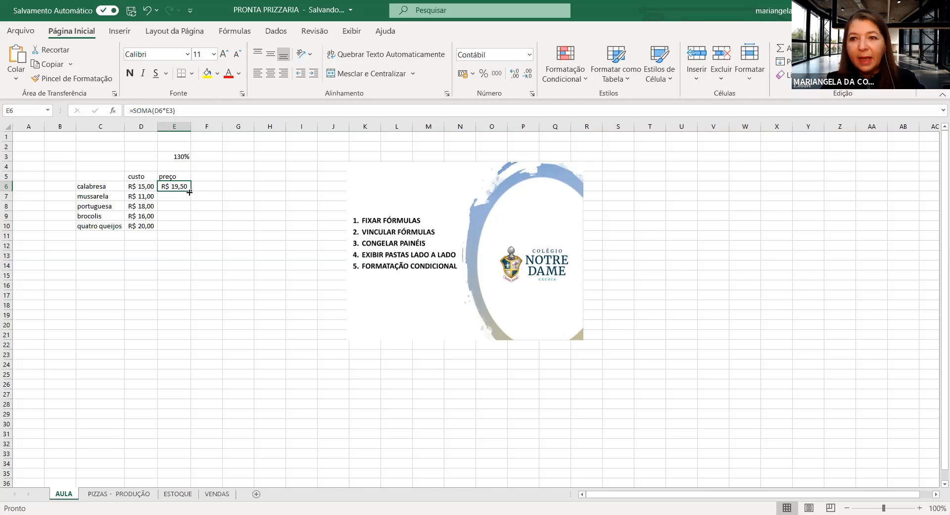
pyautogui.moveTo(190, 191); pyautogui.dragTo(191, 228)
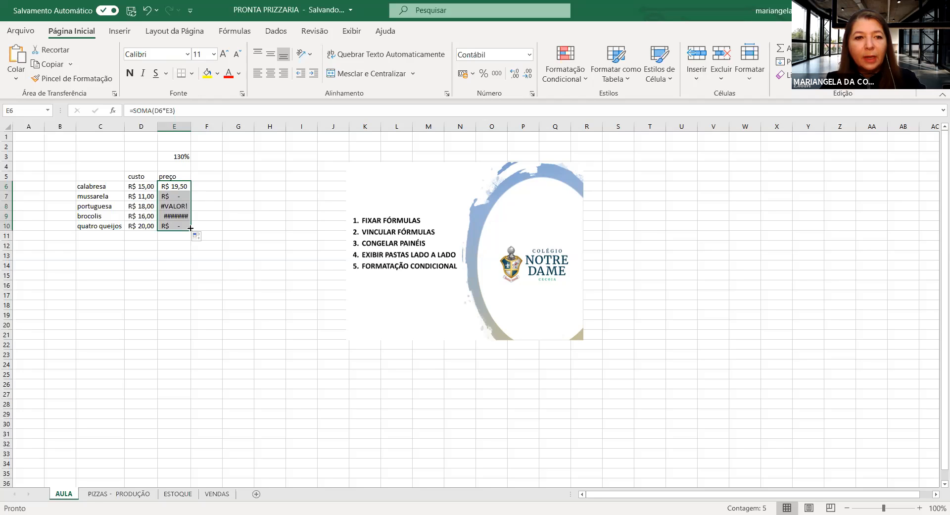
pyautogui.click(171, 196)
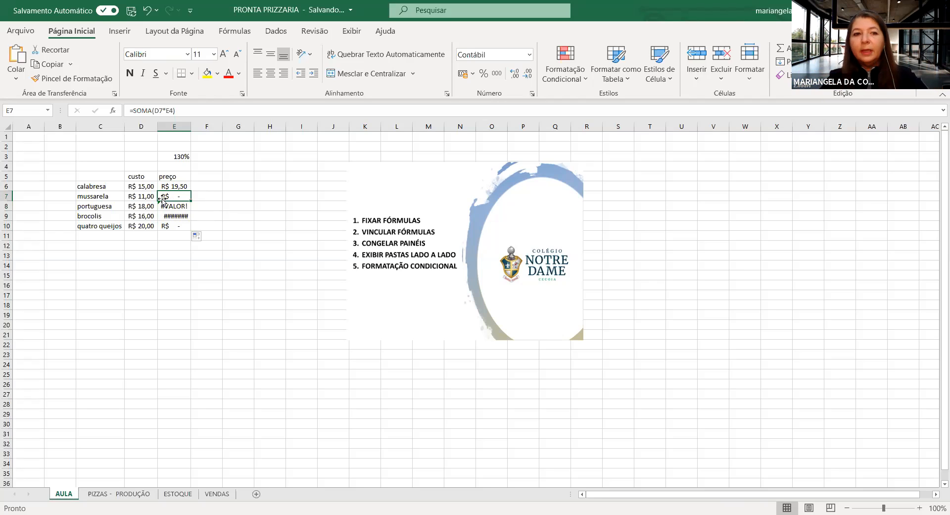
# Highlight the percentage cell E3 with a yellow fill
pyautogui.click(180, 156)
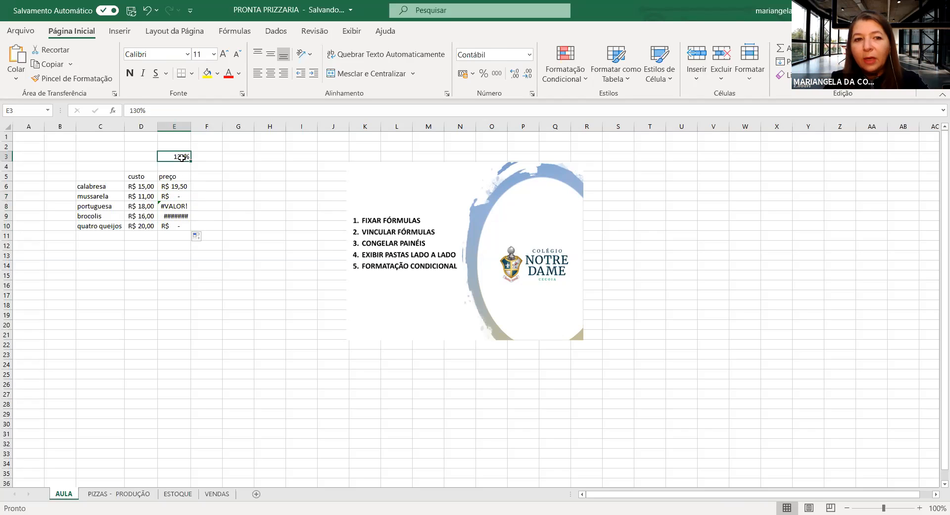
pyautogui.click(207, 74)
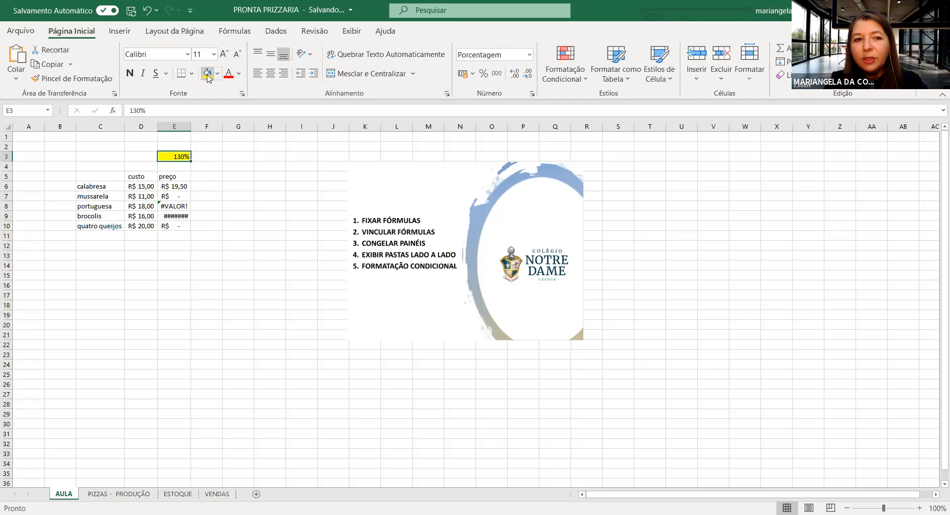
pyautogui.click(216, 267)
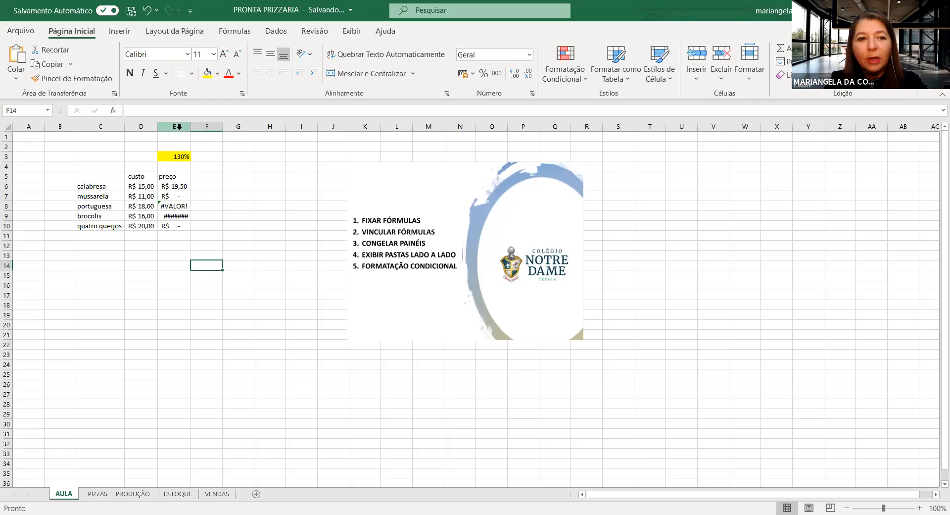
pyautogui.click(179, 156)
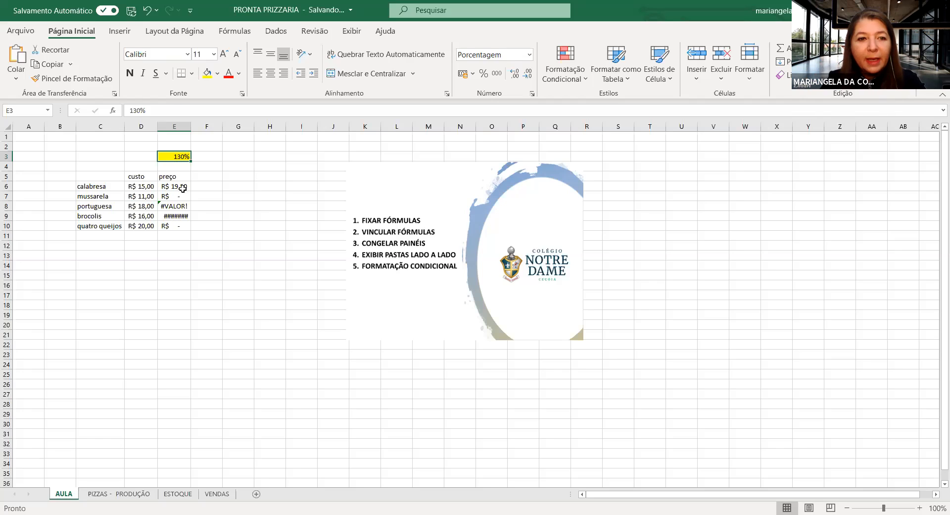
# Edit the calabresa price formula in E6 to fix the cost reference, making it =SOMA($D$6*E3)
pyautogui.click(182, 188)
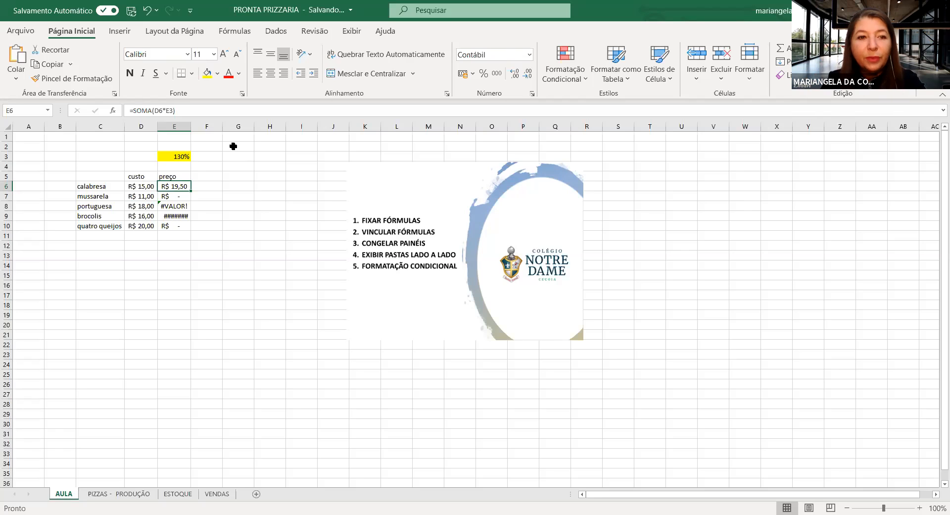
pyautogui.click(155, 110)
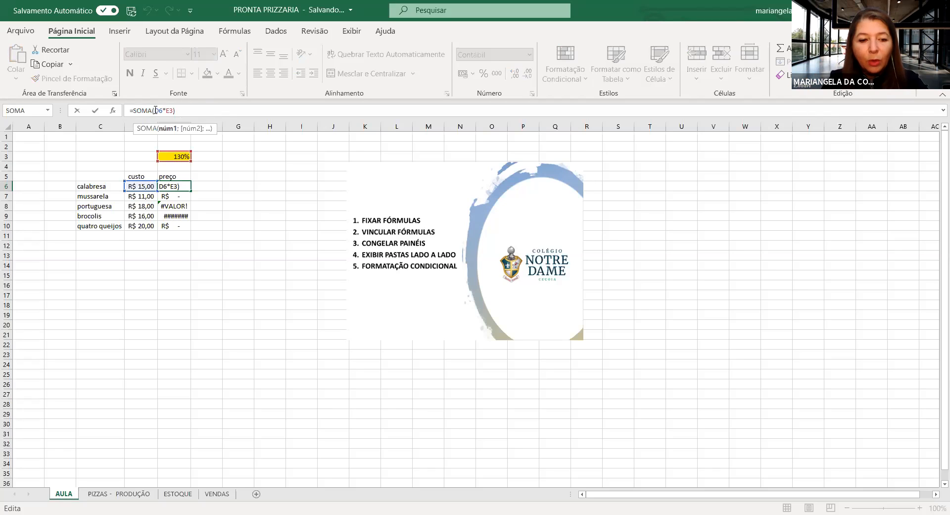
pyautogui.write('$D')
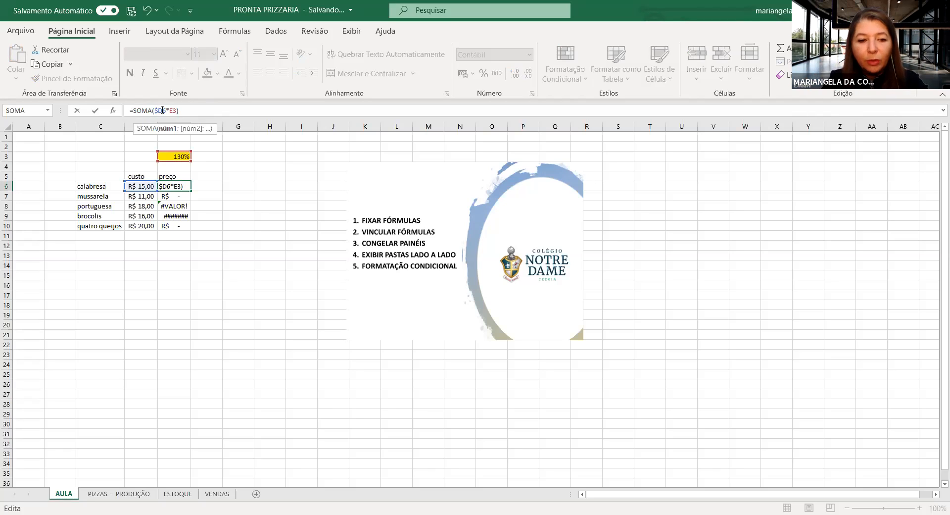
pyautogui.write('$')
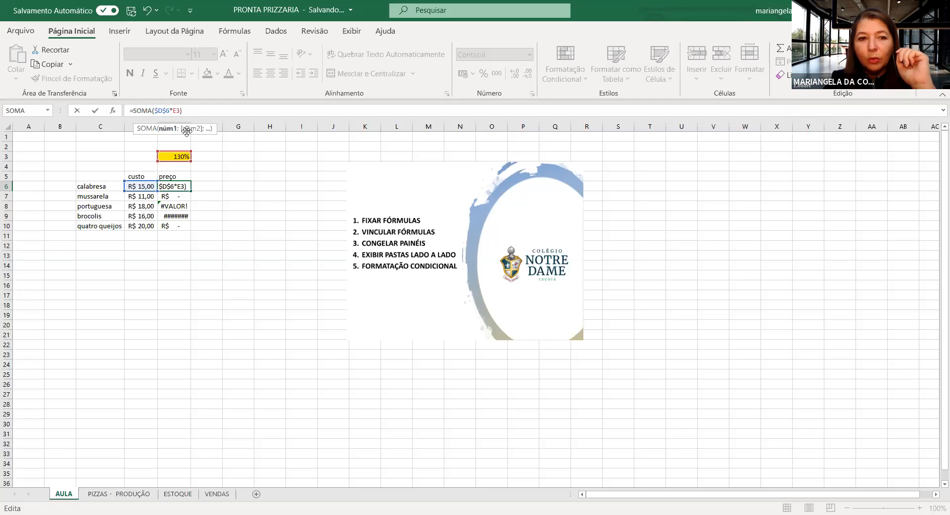
pyautogui.press('Return')
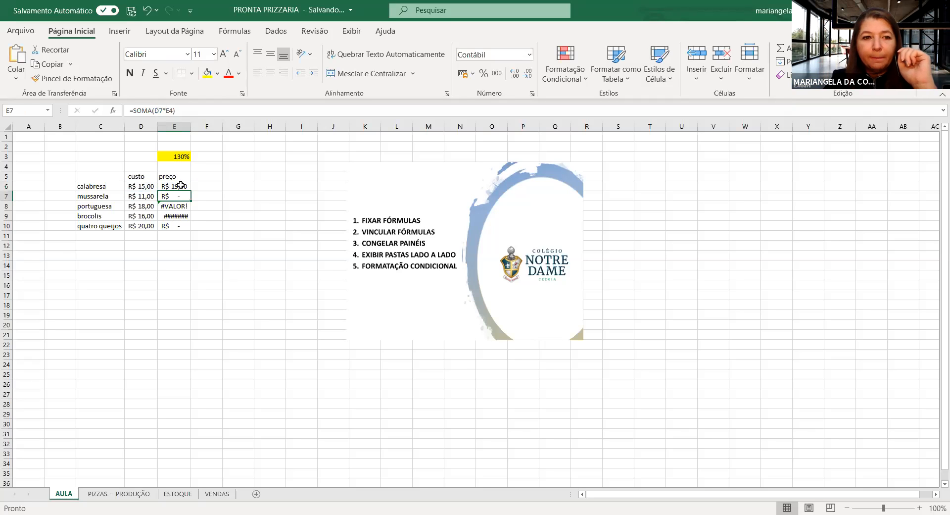
# Fill the formula with the fixed cost reference down from E6 over the prices in E7 to E10
pyautogui.click(181, 185)
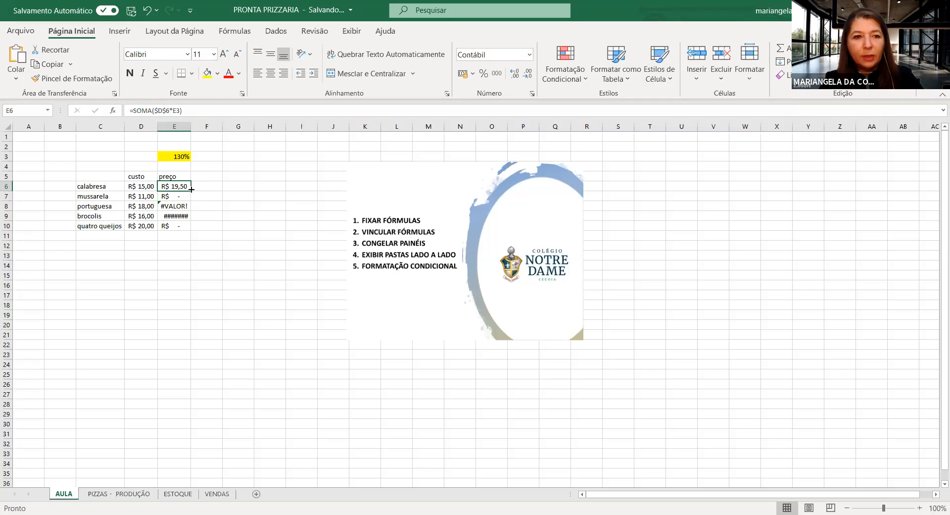
pyautogui.moveTo(191, 192); pyautogui.dragTo(192, 228)
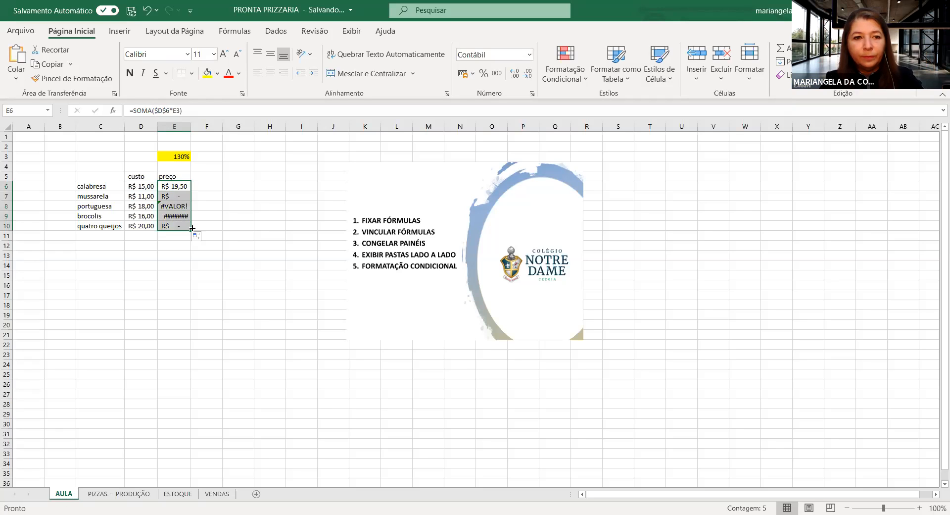
pyautogui.click(204, 184)
pyautogui.click(179, 187)
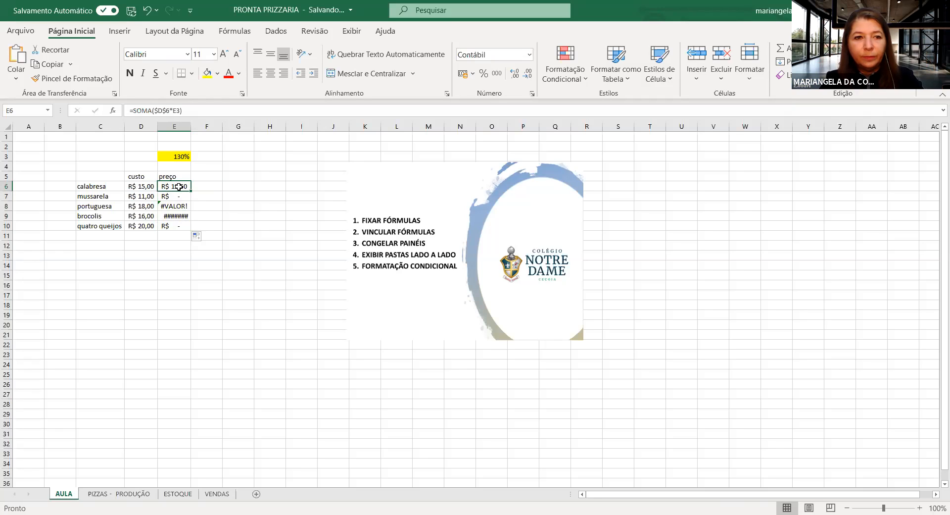
pyautogui.moveTo(192, 191); pyautogui.dragTo(190, 227)
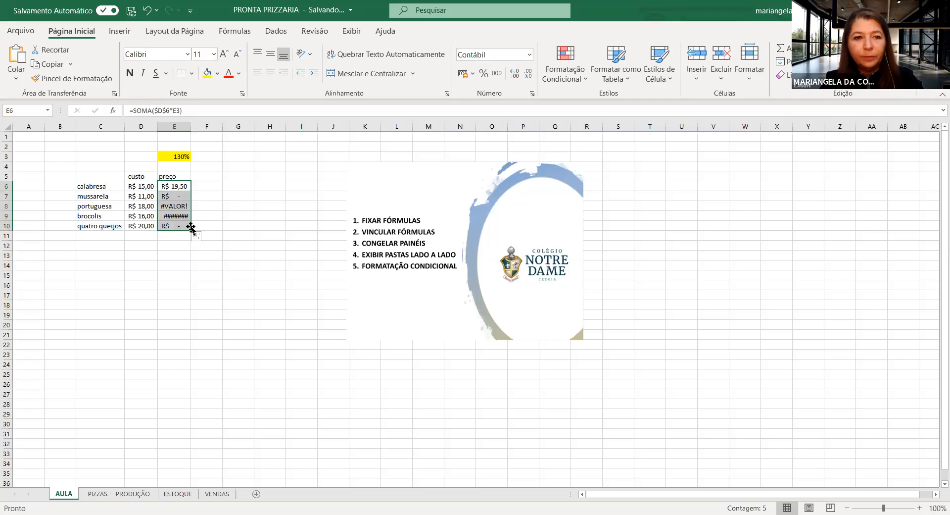
pyautogui.click(218, 185)
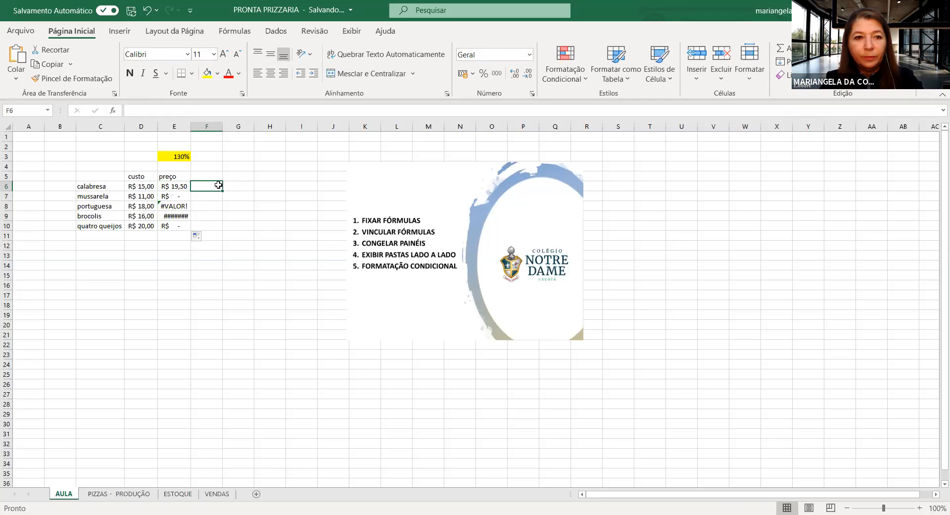
# Clear the copied price formulas for the other four pizzas in E7 to E10
pyautogui.click(177, 197)
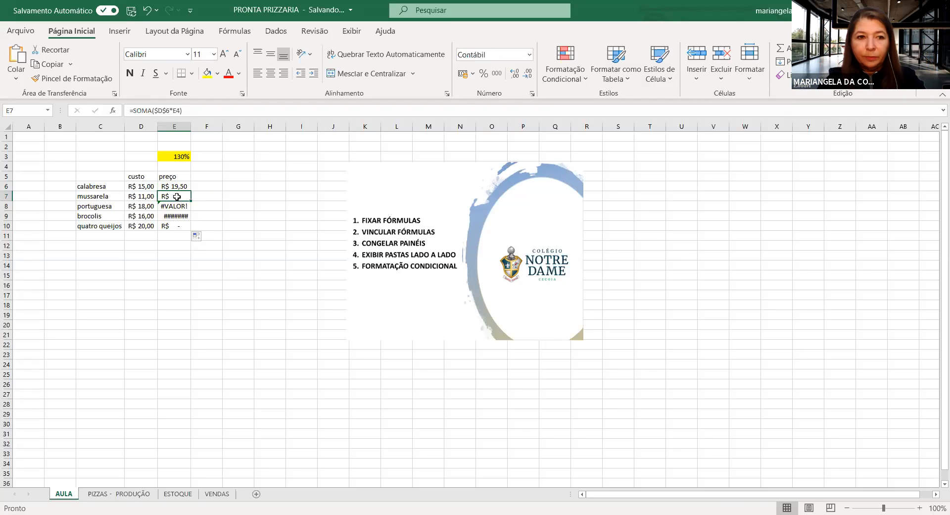
pyautogui.click(179, 208)
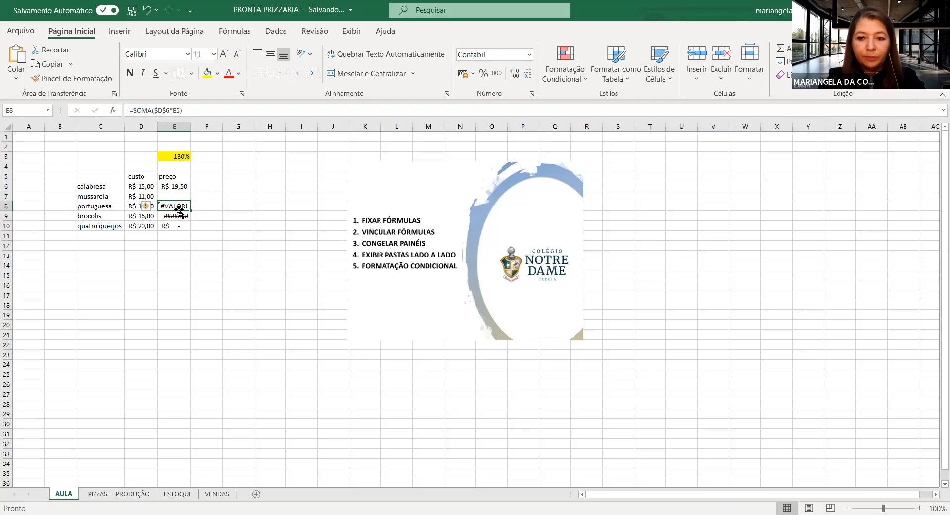
pyautogui.press('Delete')
pyautogui.click(182, 218)
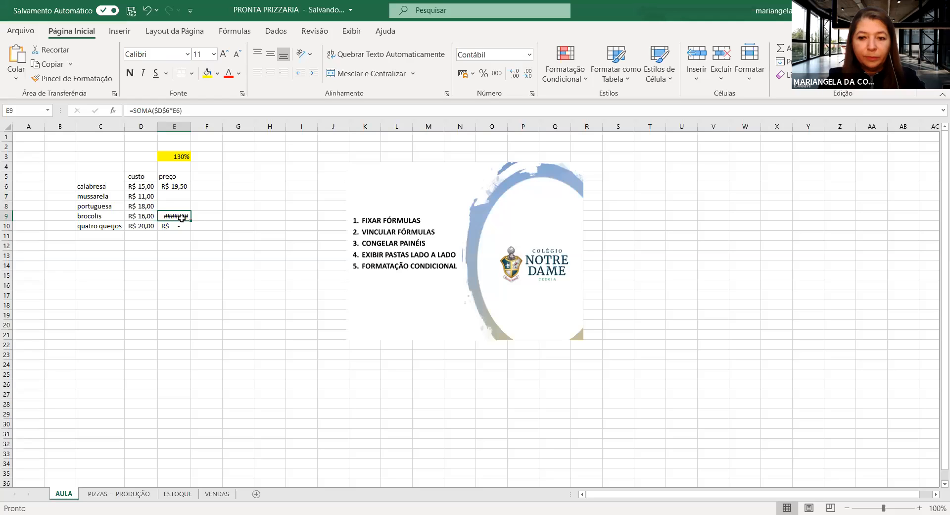
pyautogui.press('Delete')
pyautogui.click(182, 226)
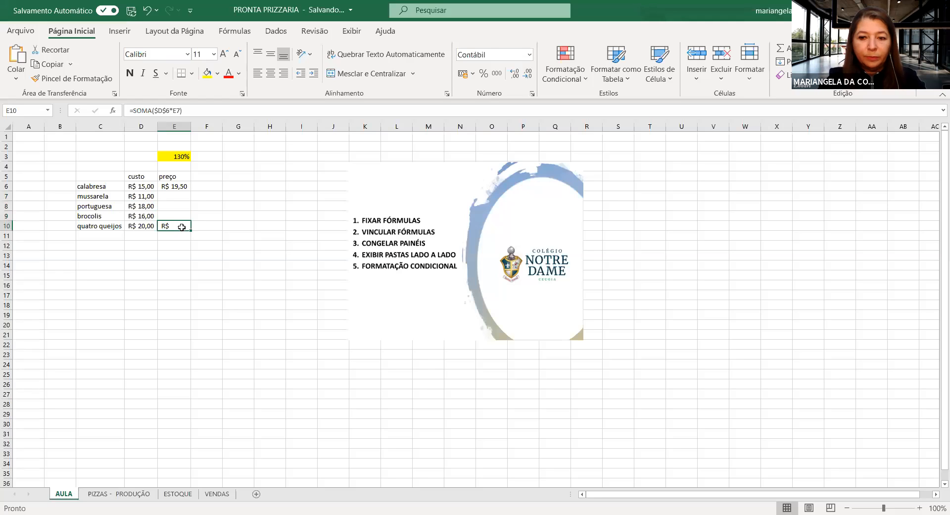
pyautogui.press('Delete')
# Copy the calabresa price formula =SOMA($D$6*E3) into the empty price cells E7 to E10
pyautogui.click(184, 186)
pyautogui.moveTo(191, 191); pyautogui.dragTo(190, 228)
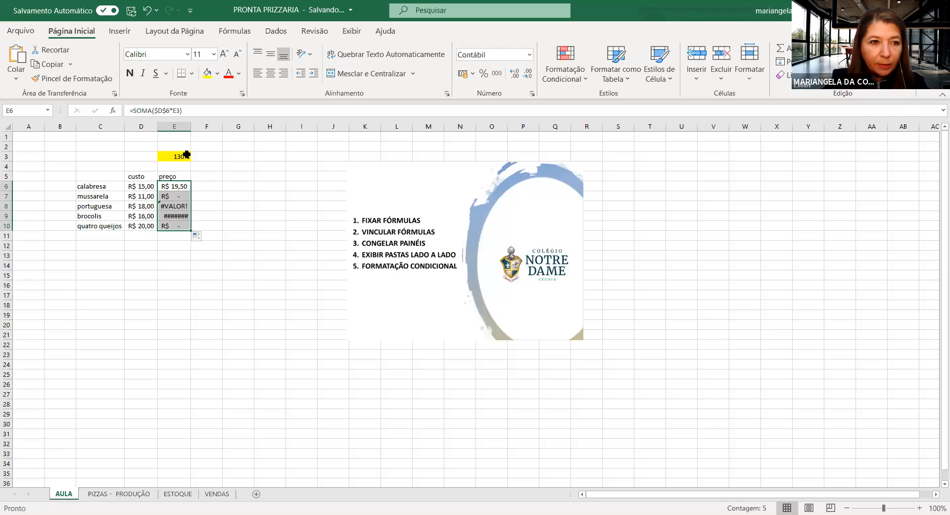
pyautogui.click(186, 154)
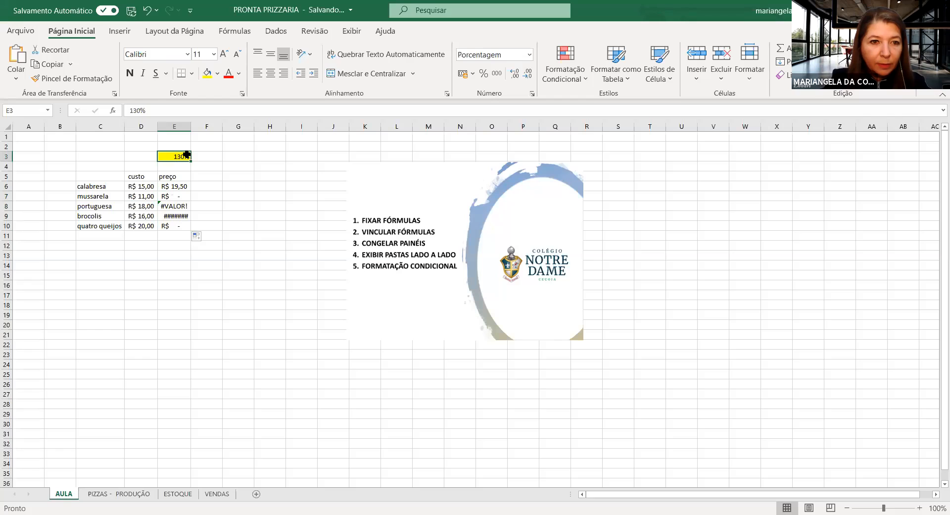
# Remove the dollar sign before the column letter D in E6's formula, making it =SOMA(D$6*E3)
pyautogui.click(183, 189)
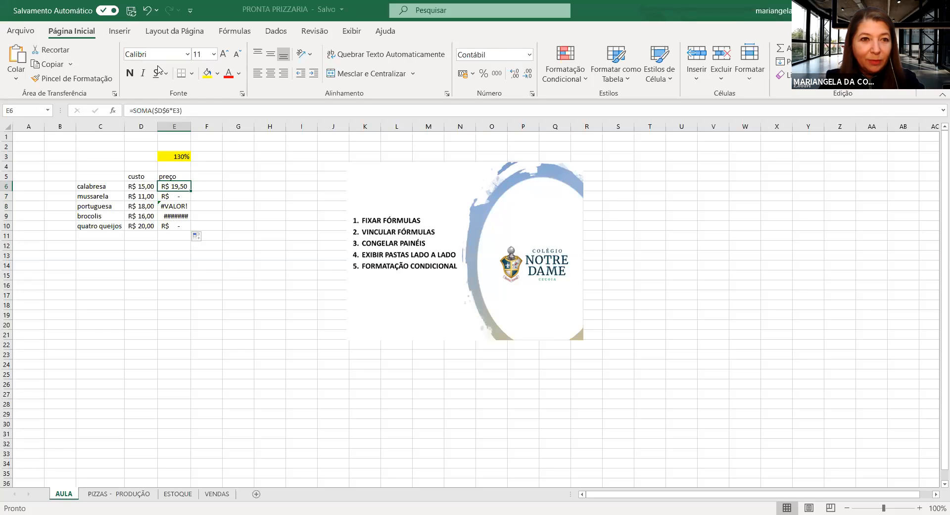
pyautogui.click(160, 110)
pyautogui.press('BackSpace')
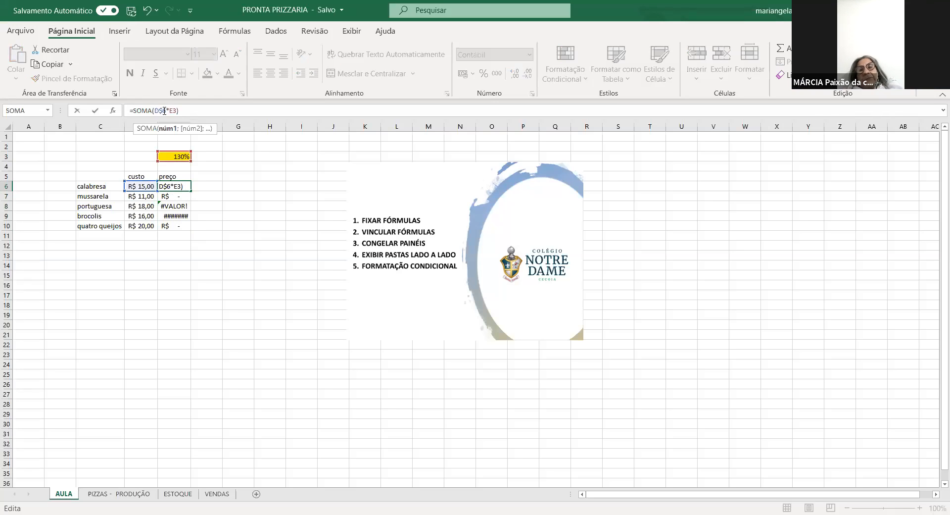
pyautogui.click(290, 153)
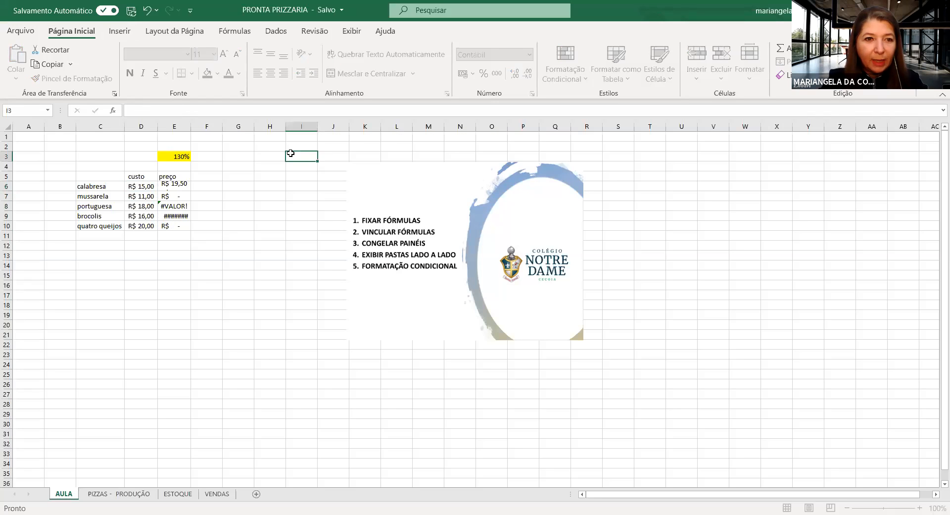
# Fix the percentage cell reference in E6's price formula, making it =SOMA(D6*$E$3)
pyautogui.click(181, 186)
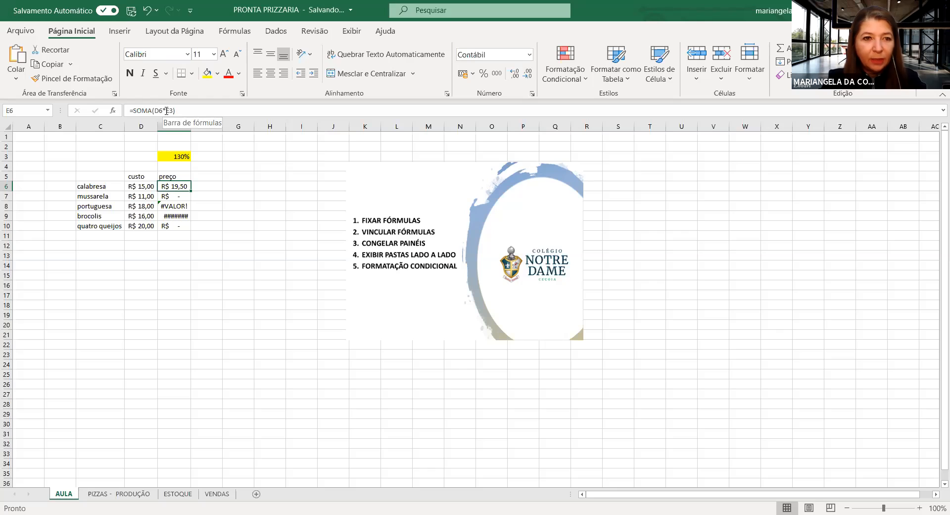
pyautogui.click(166, 111)
pyautogui.write('$E')
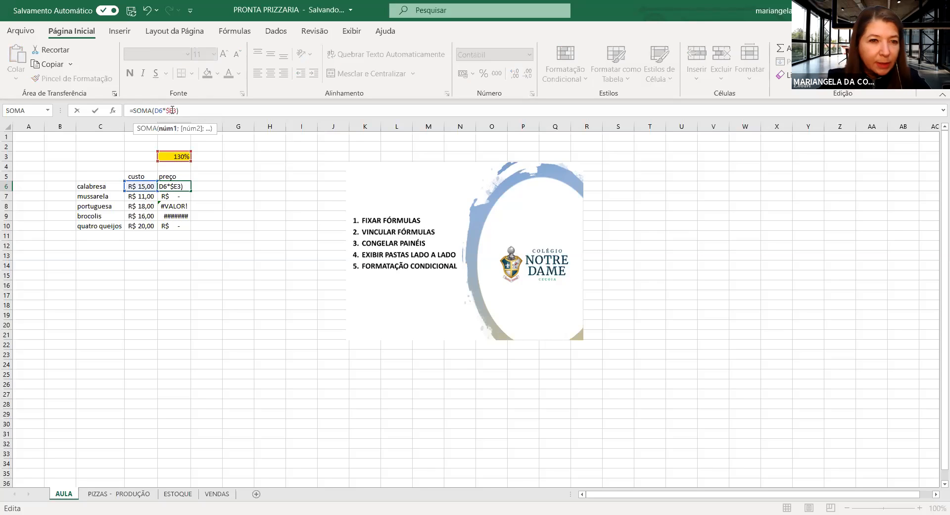
pyautogui.write('$')
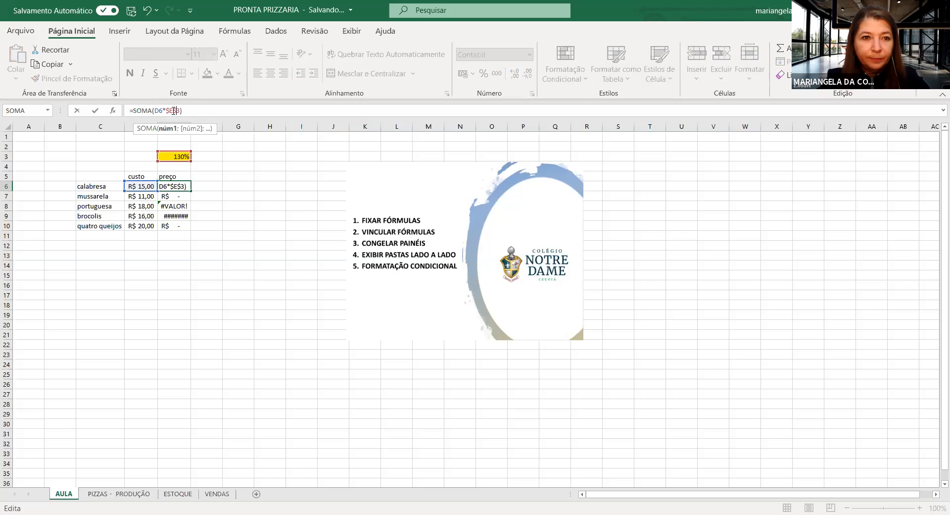
pyautogui.press('Return')
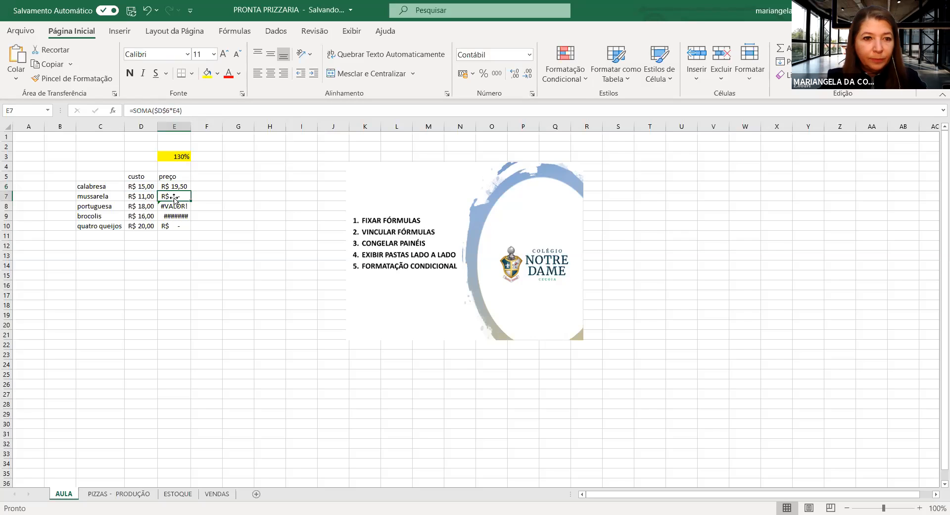
# Fill the calabresa price formula from E6 down over the other four pizza prices in E7 to E10
pyautogui.click(180, 182)
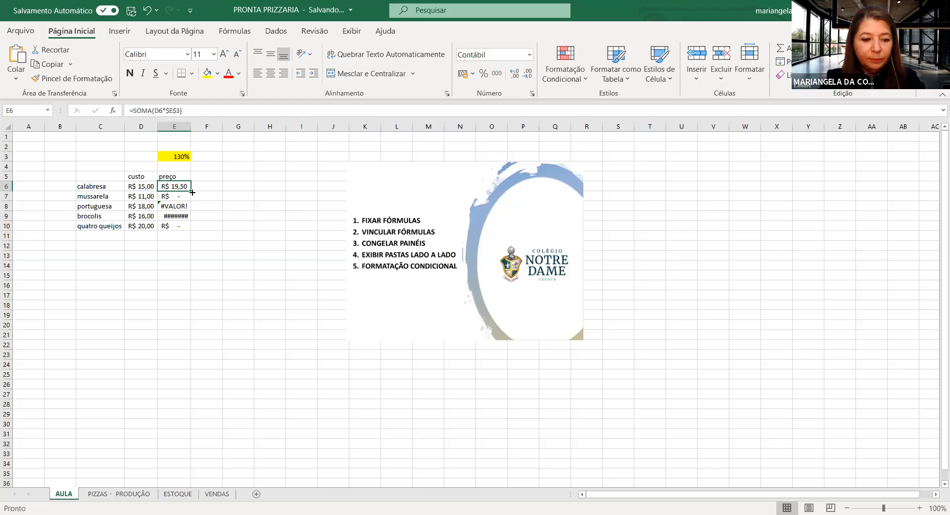
pyautogui.moveTo(192, 193); pyautogui.dragTo(191, 227)
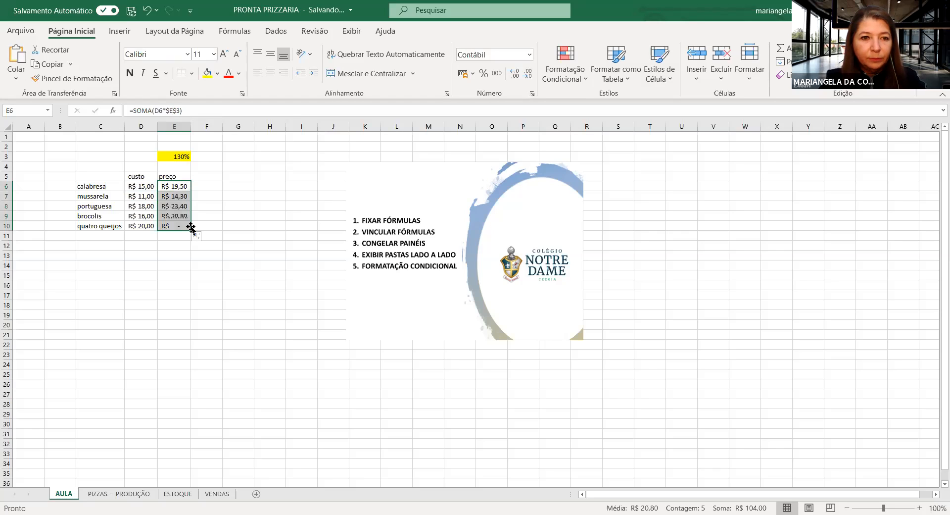
pyautogui.click(182, 196)
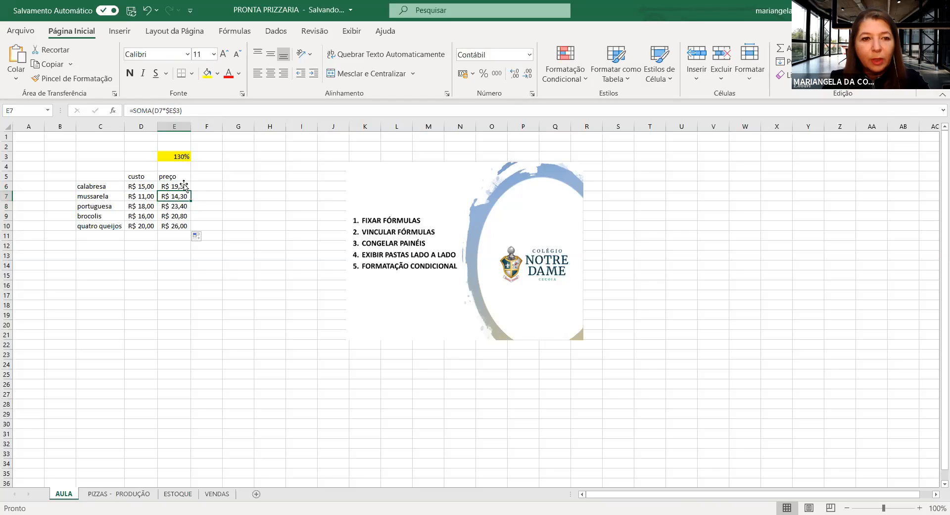
# Compare the price formulas in E6 and E7 with the cost in D6 to check relative and fixed references
pyautogui.click(180, 185)
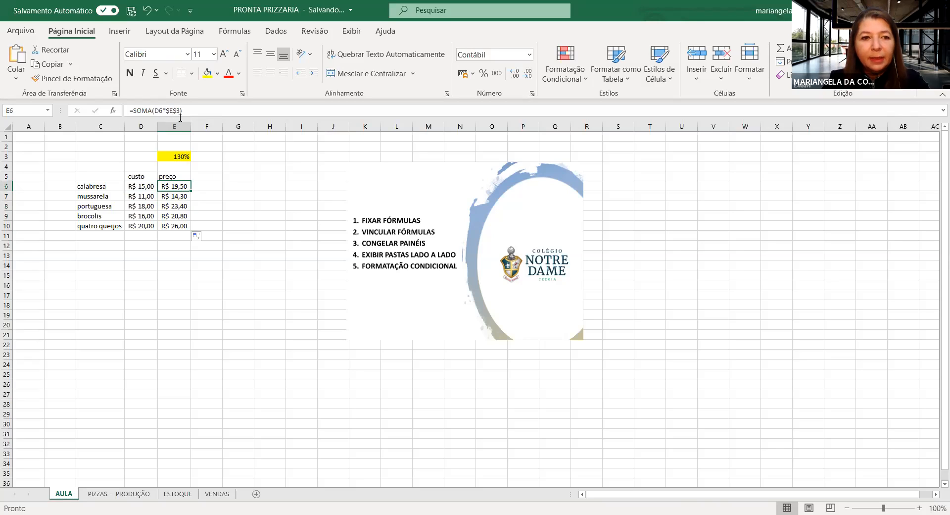
pyautogui.click(183, 194)
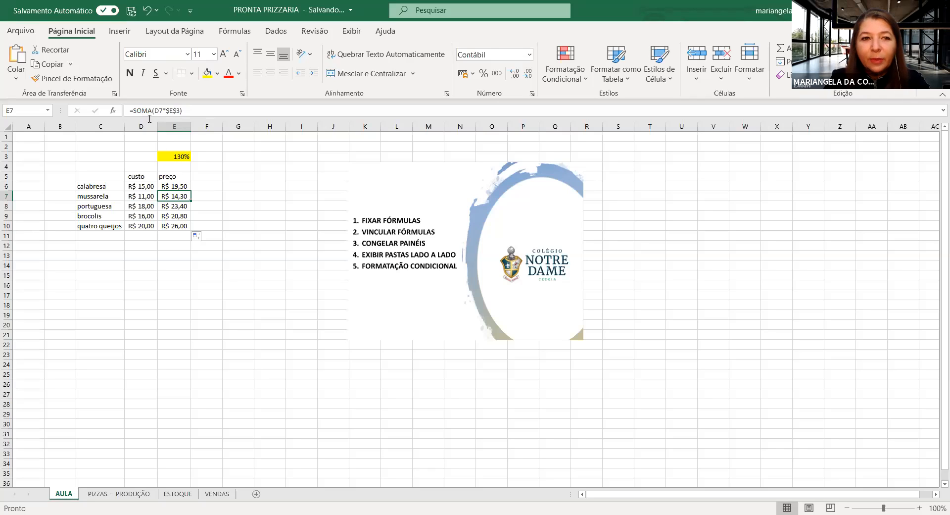
pyautogui.click(140, 187)
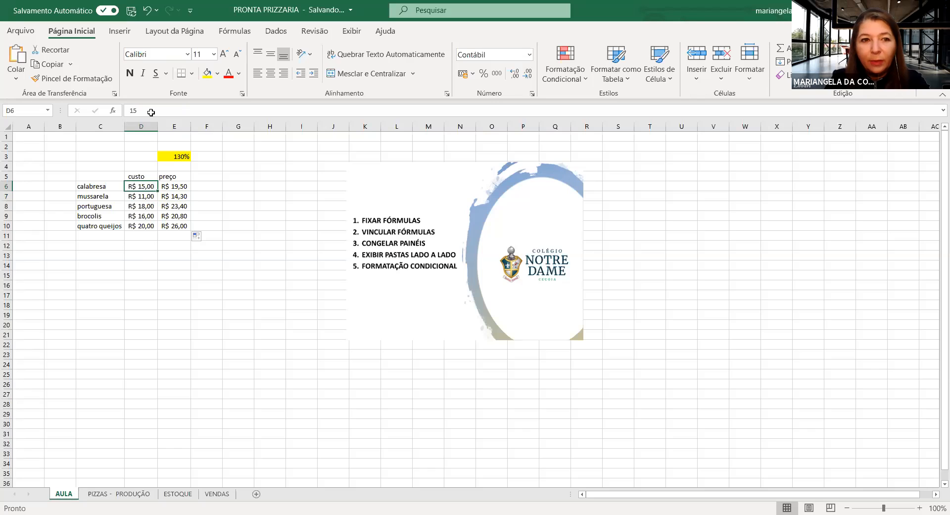
pyautogui.click(174, 185)
pyautogui.click(175, 197)
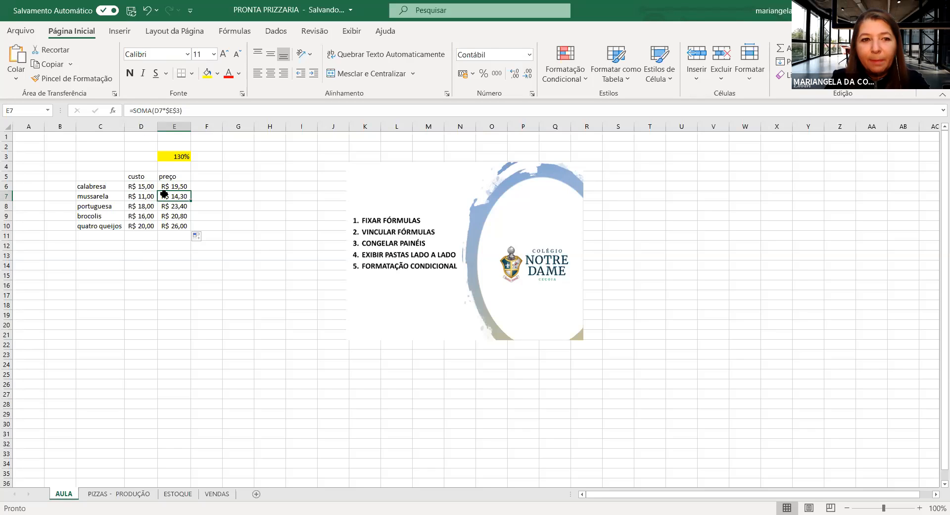
pyautogui.click(150, 186)
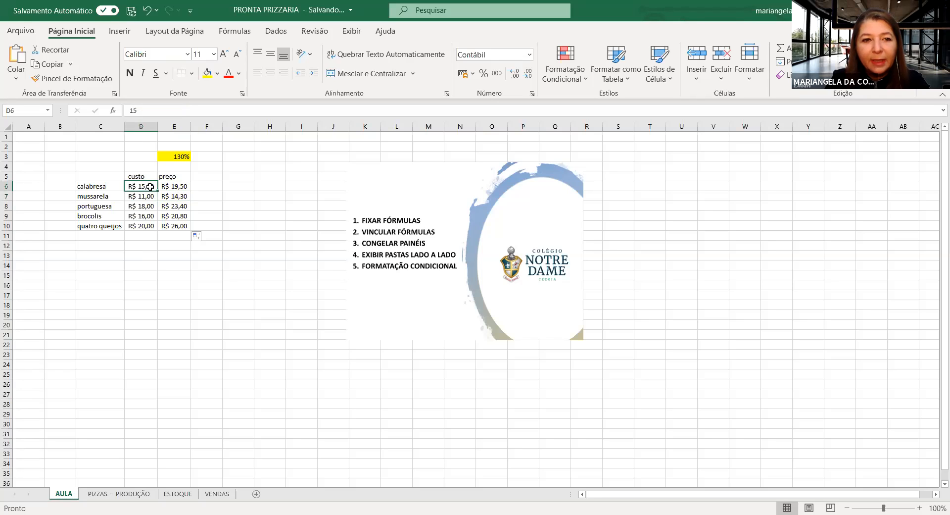
pyautogui.click(170, 186)
pyautogui.click(168, 195)
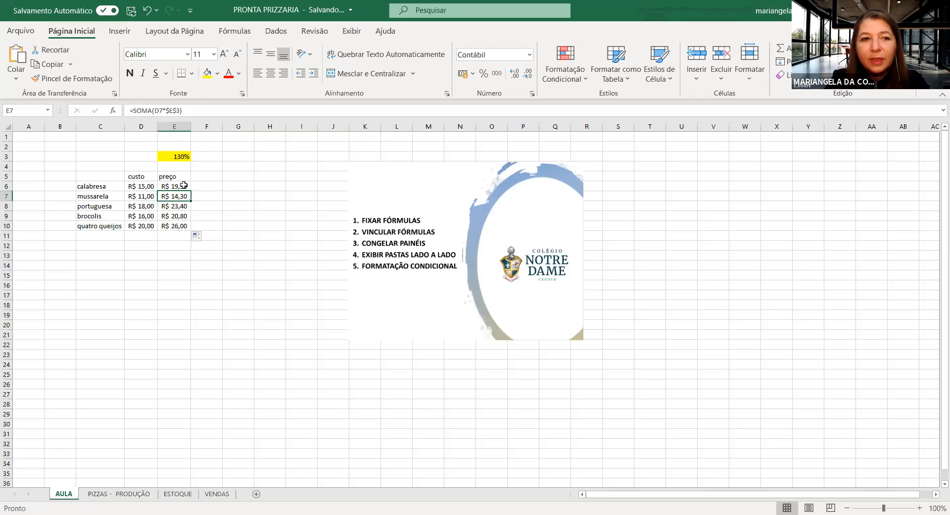
# Fix the cost reference in the mussarela price formula in E7, making it =SOMA($D$7*$E$3)
pyautogui.click(155, 109)
pyautogui.write('$')
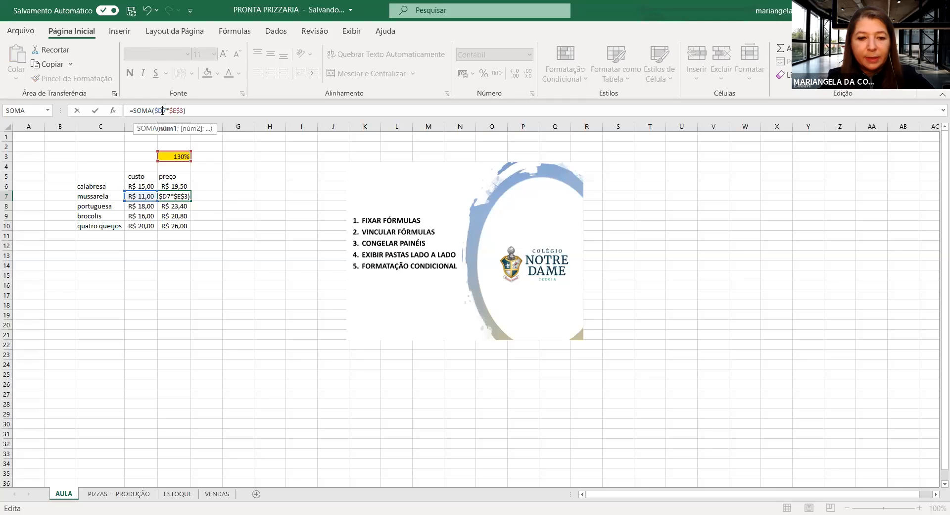
pyautogui.click(162, 110)
pyautogui.write('$')
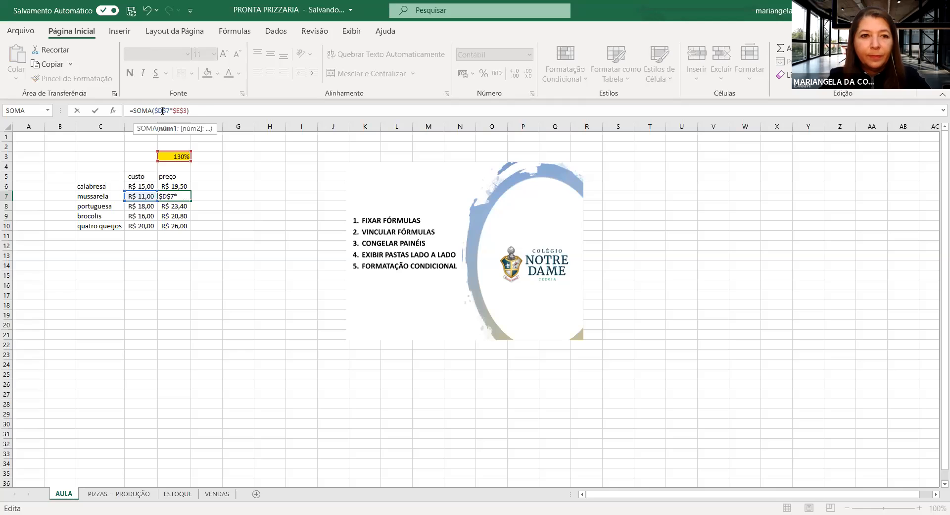
pyautogui.press('Return')
# Copy the mussarela price formula with both references fixed from E7 down to the portuguesa price in E8
pyautogui.click(178, 195)
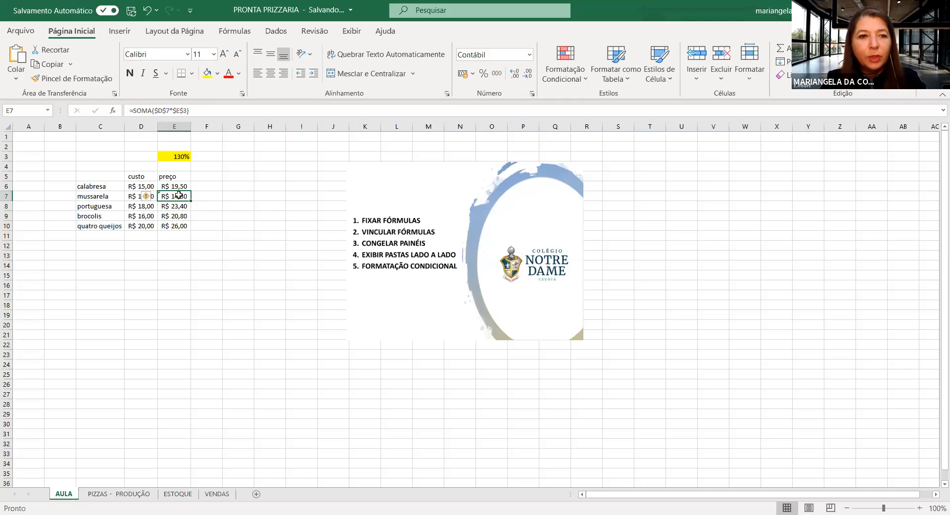
pyautogui.moveTo(192, 201); pyautogui.dragTo(191, 208)
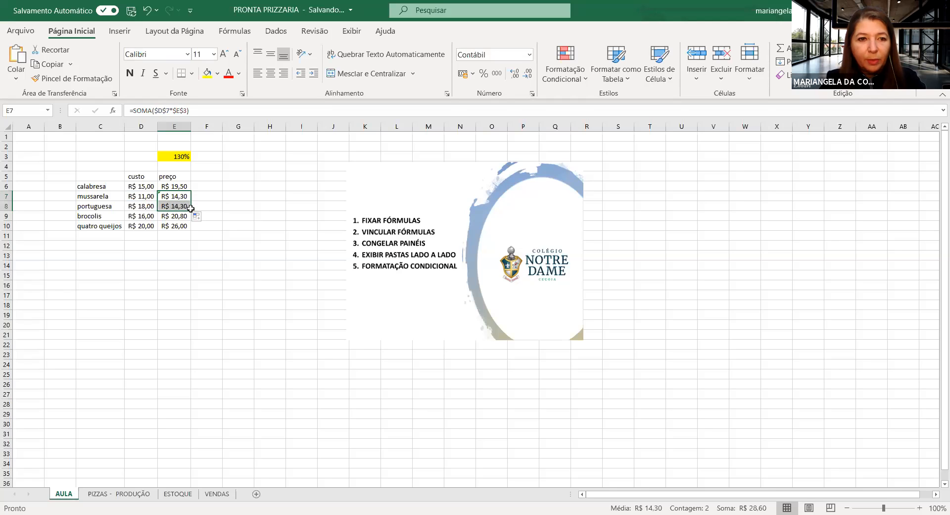
pyautogui.click(178, 206)
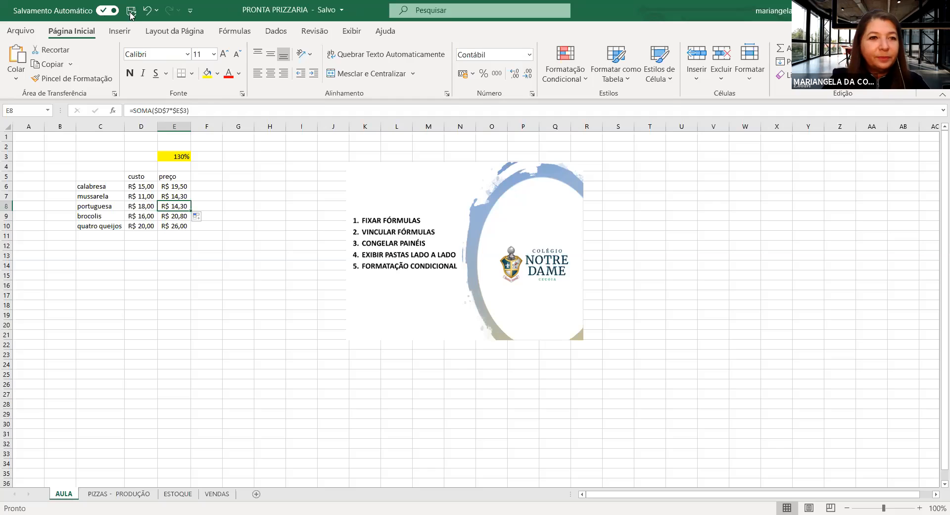
# Undo the fill into E8 and the fixed cost reference in E7
pyautogui.click(146, 11)
pyautogui.click(147, 11)
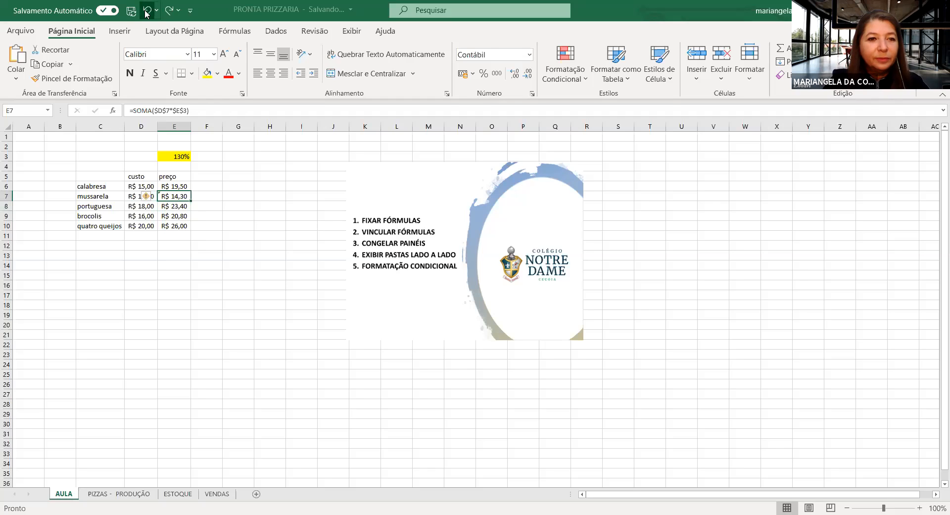
pyautogui.click(210, 268)
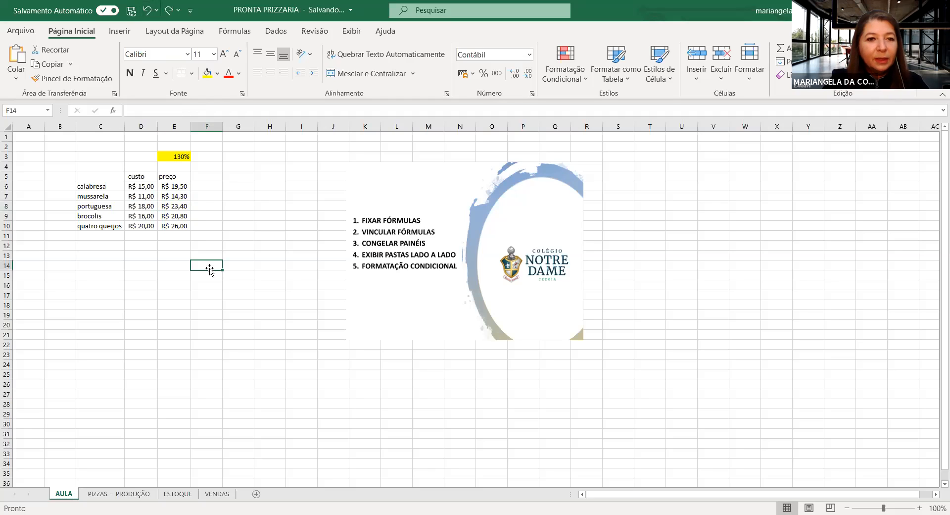
pyautogui.click(217, 198)
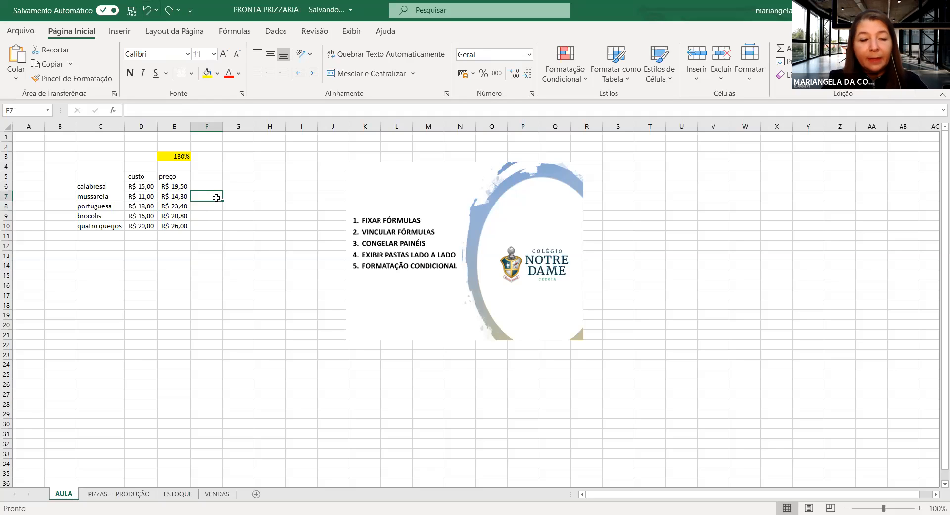
pyautogui.click(179, 187)
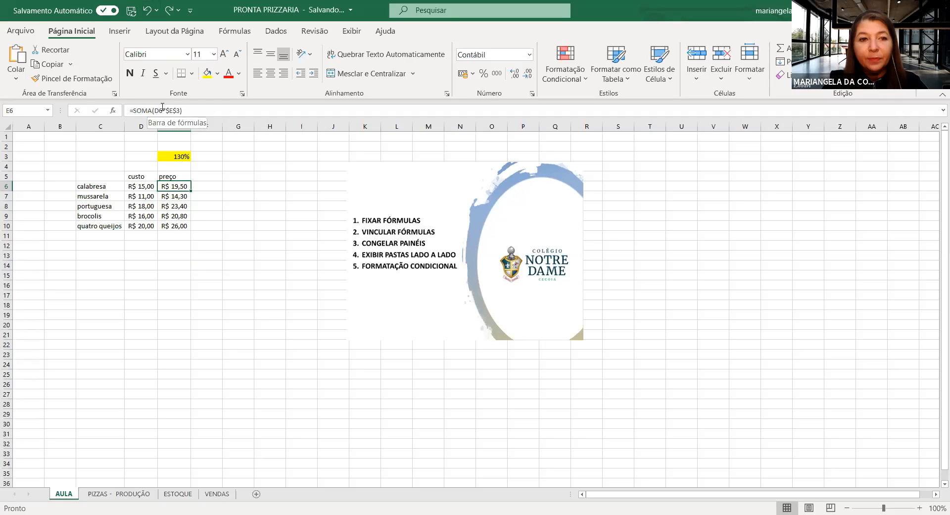
pyautogui.click(243, 244)
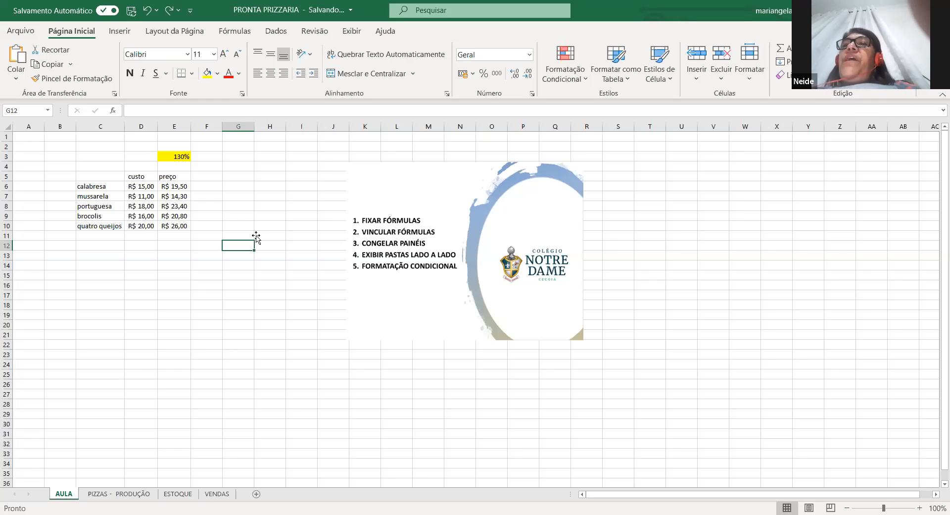
pyautogui.click(177, 188)
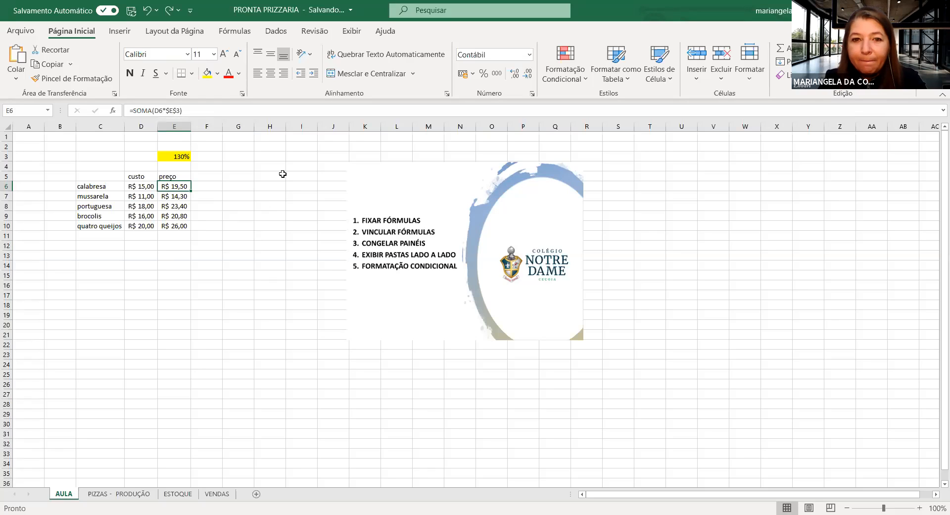
pyautogui.click(289, 224)
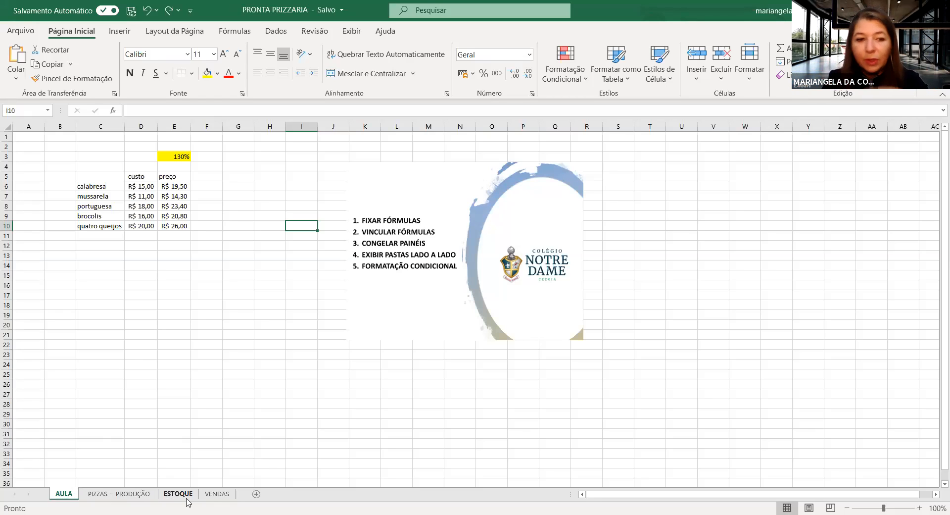
# On the PIZZAS - PRODUÇÃO sheet, autofit the widths of the MUSSARELA, PRESUNTO and CALABRESA ingredient columns
pyautogui.click(135, 494)
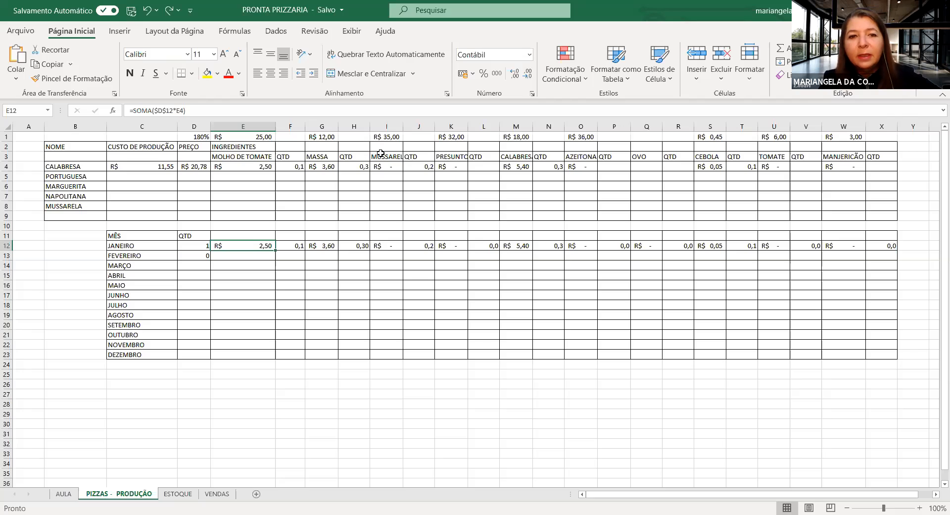
pyautogui.doubleClick(403, 125)
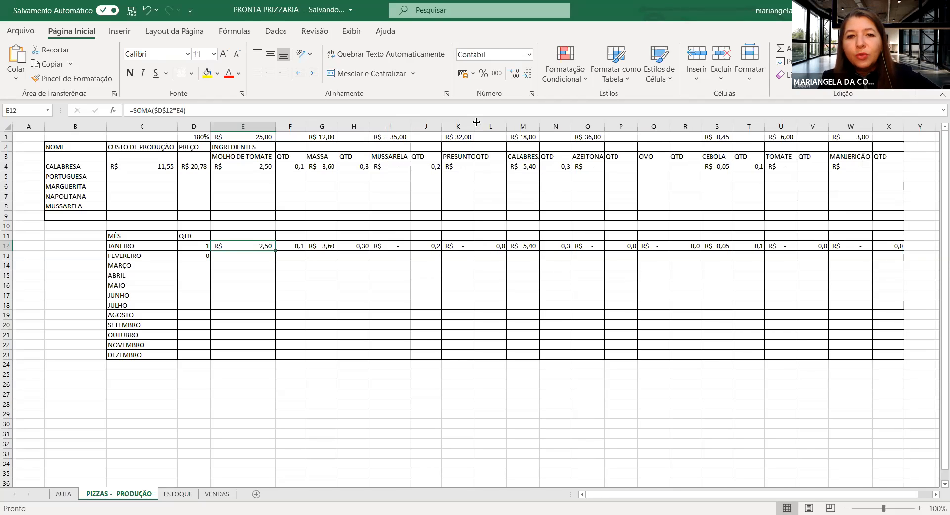
pyautogui.doubleClick(475, 125)
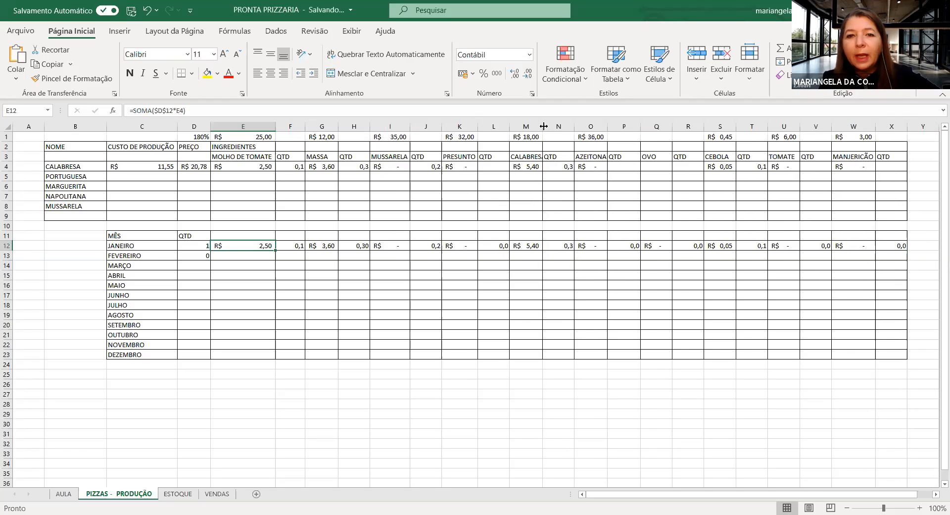
pyautogui.doubleClick(542, 125)
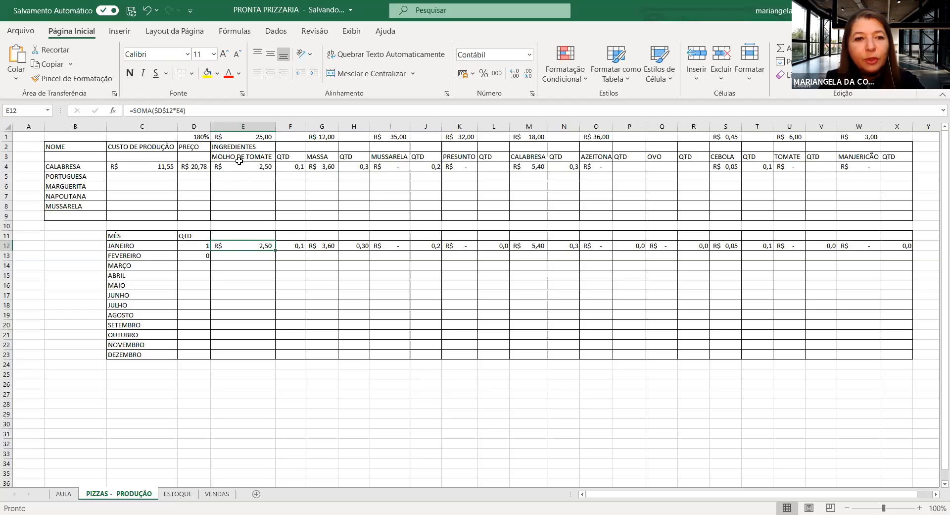
# Examine the ingredient costs and quantities along the CALABRESA pizza row, from the tomato sauce quantity to the AZEITONA quantity
pyautogui.click(295, 167)
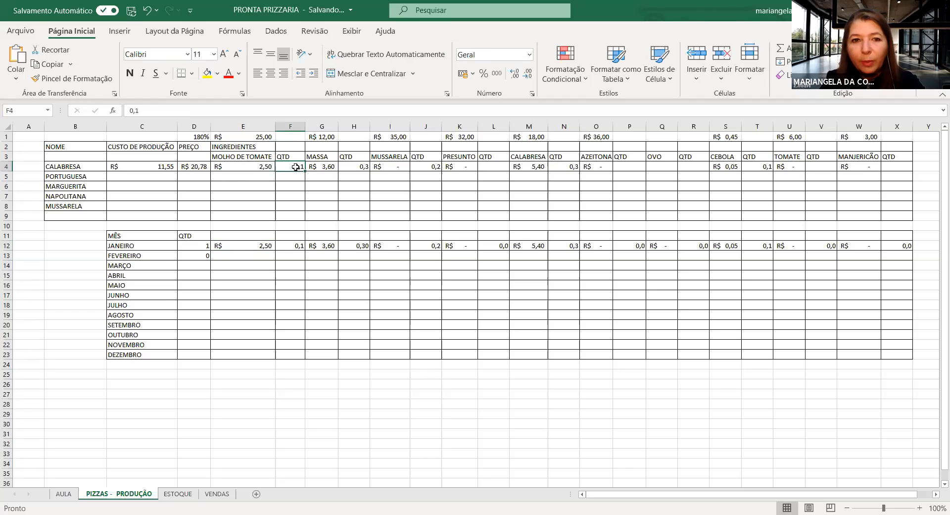
pyautogui.press('Right')
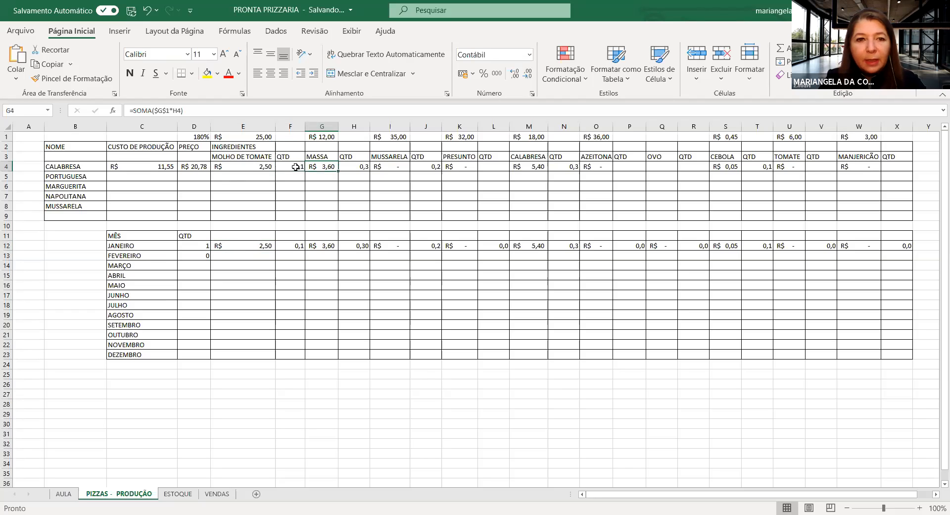
pyautogui.click(358, 168)
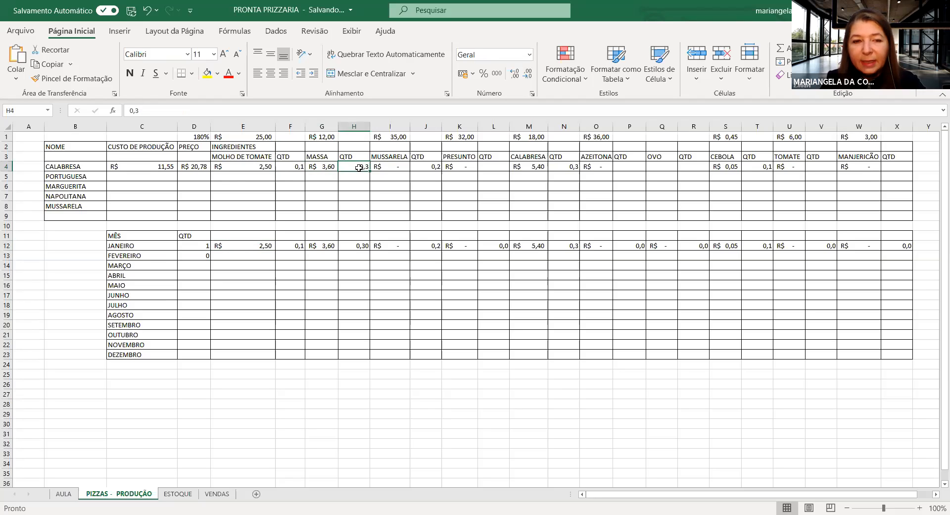
pyautogui.press('Right')
pyautogui.press('Right')
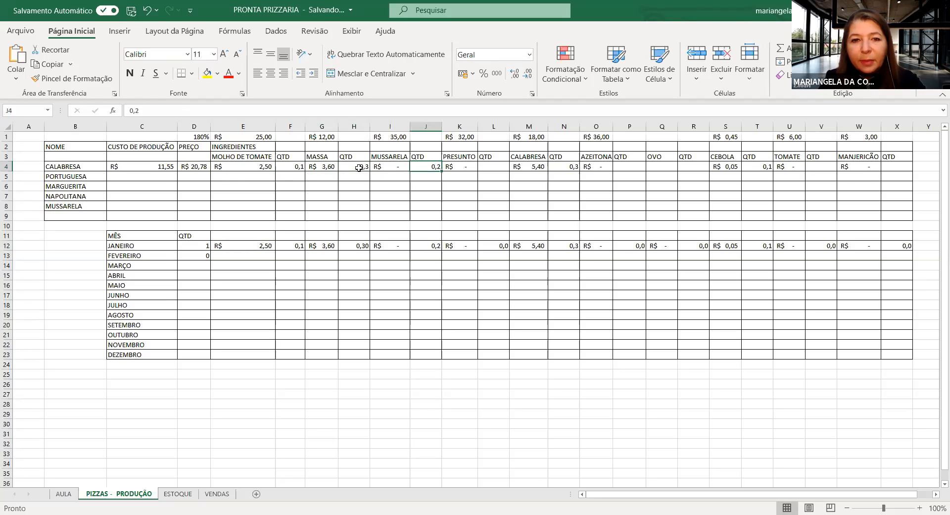
pyautogui.press('Right')
pyautogui.press('Right')
pyautogui.press('Right')
pyautogui.press('Right')
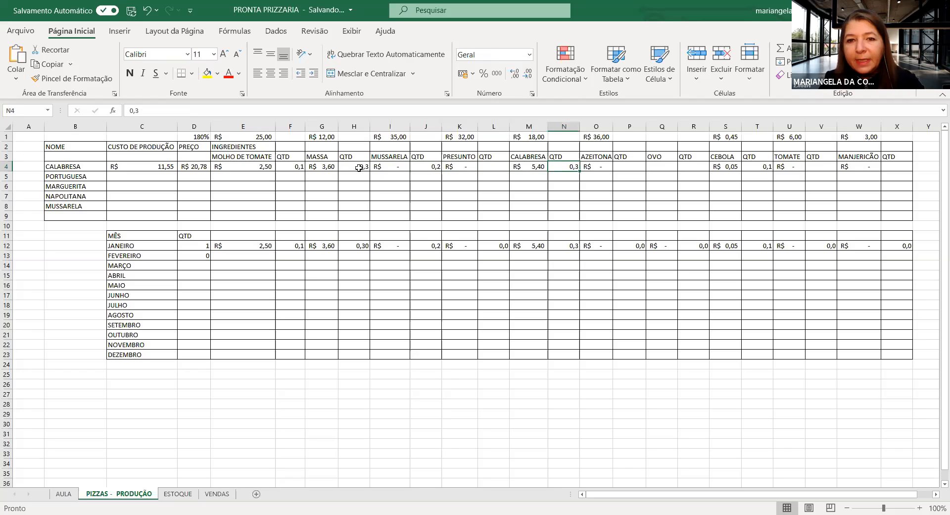
pyautogui.press('Right')
pyautogui.press('Right')
pyautogui.press('Right')
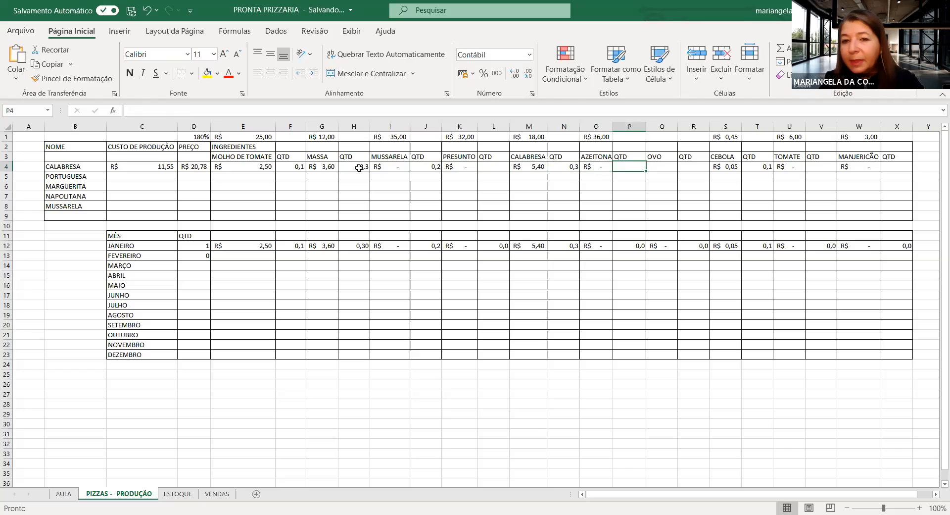
# Examine the remaining CALABRESA row cells, from OVO to the TOMATE quantity, and the PRESUNTO cost formula in K4
pyautogui.press('Right')
pyautogui.press('Right')
pyautogui.press('Right')
pyautogui.press('Right')
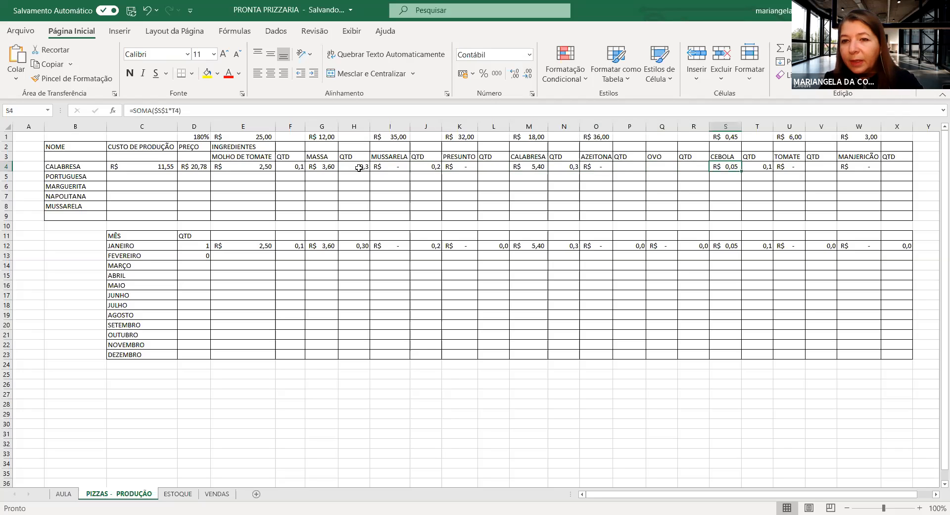
pyautogui.press('Right')
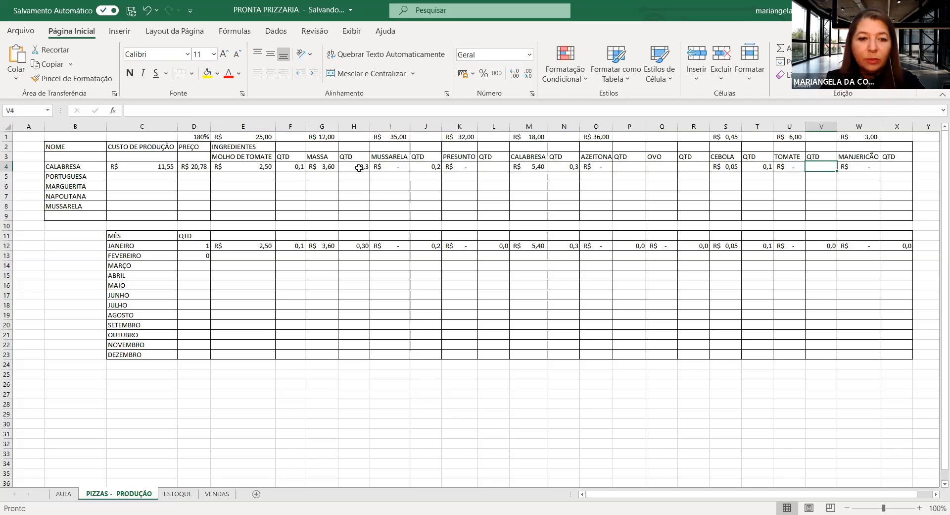
pyautogui.click(658, 268)
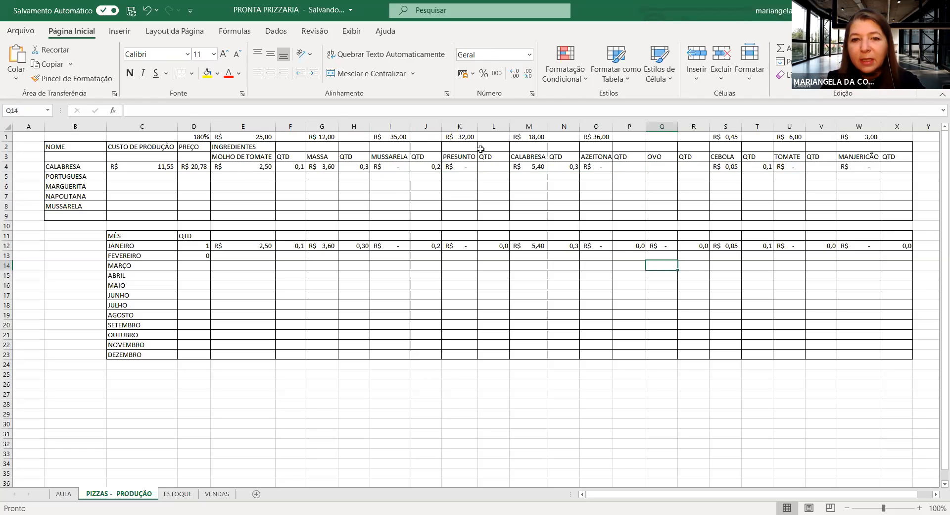
pyautogui.click(464, 166)
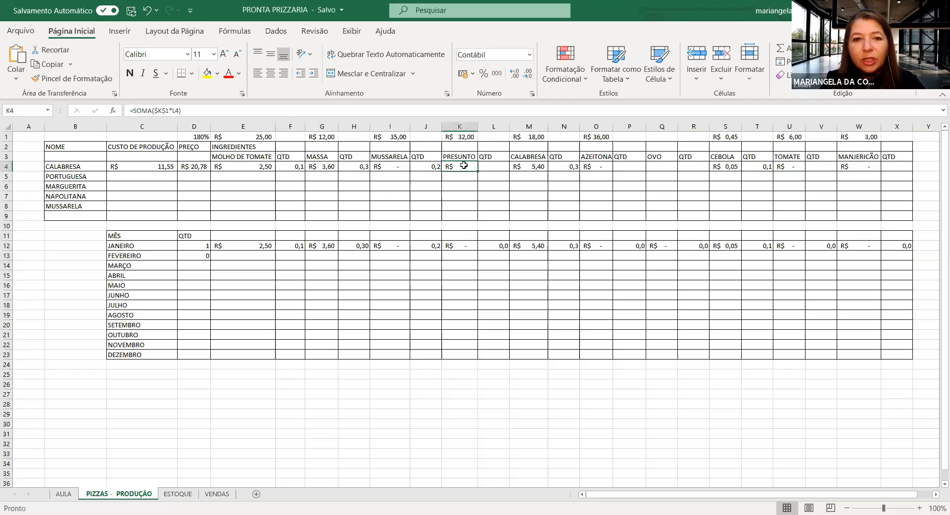
# Examine the CALABRESA production cost and price formulas in C4 and D4, and consult the average costs on the ESTOQUE sheet
pyautogui.click(151, 166)
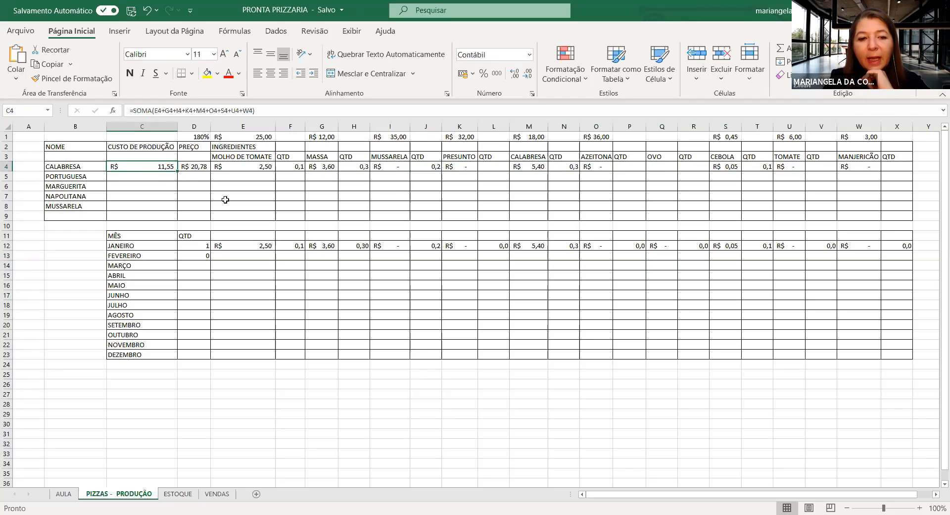
pyautogui.click(198, 168)
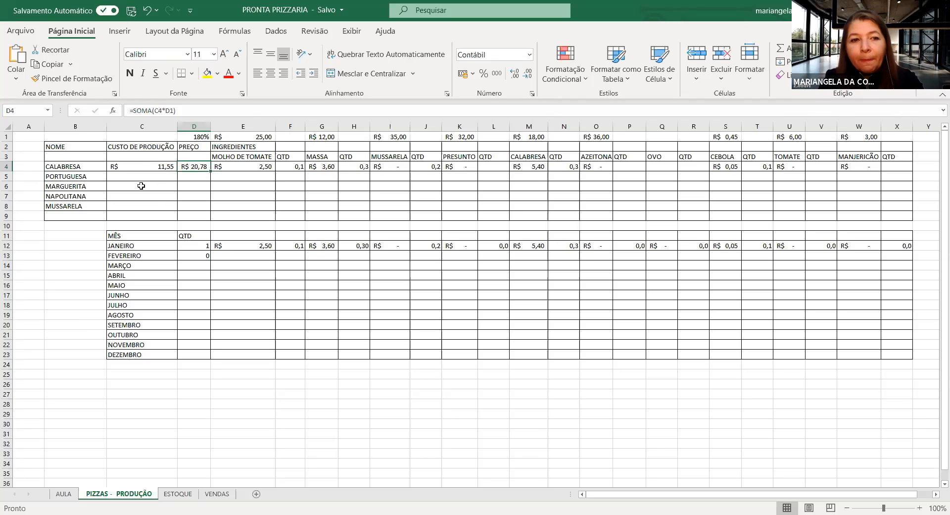
pyautogui.click(192, 497)
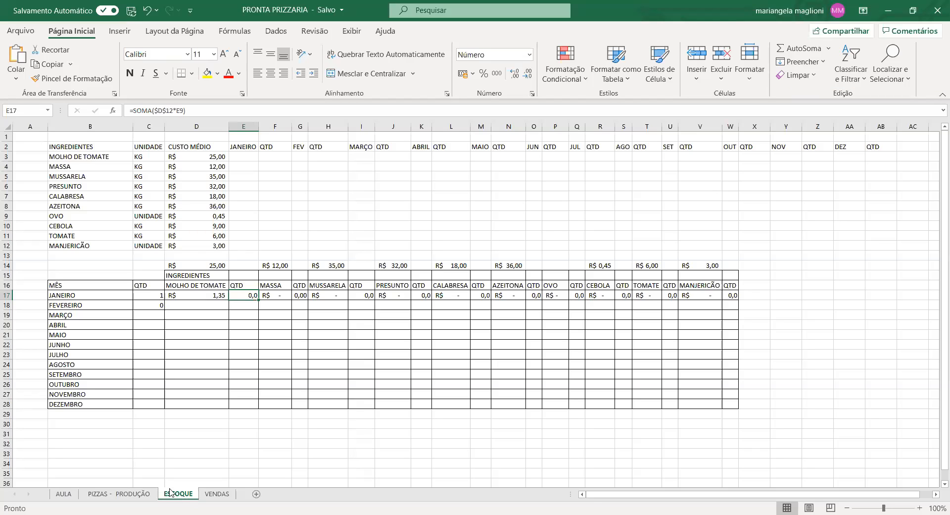
pyautogui.click(135, 495)
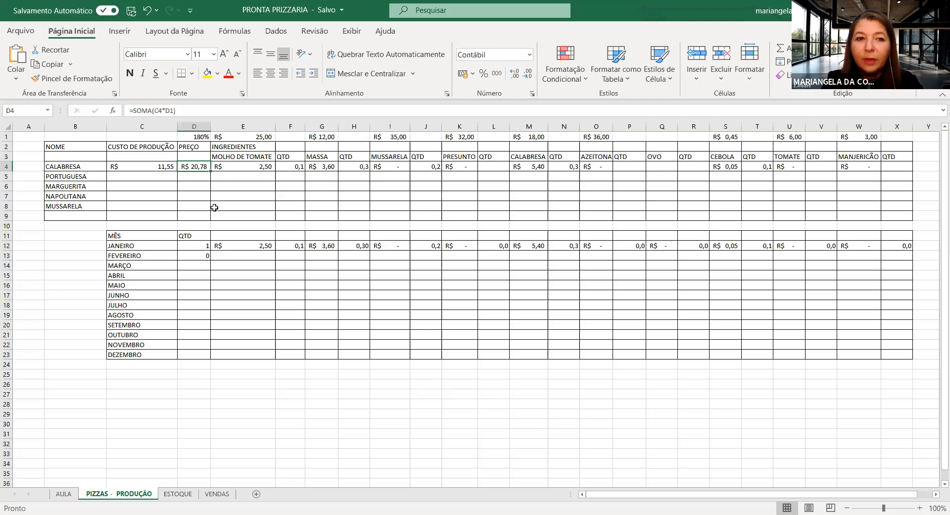
# Set the price percentage in D1 to 80% and check the CALABRESA production cost and price in C4 and D4
pyautogui.click(198, 136)
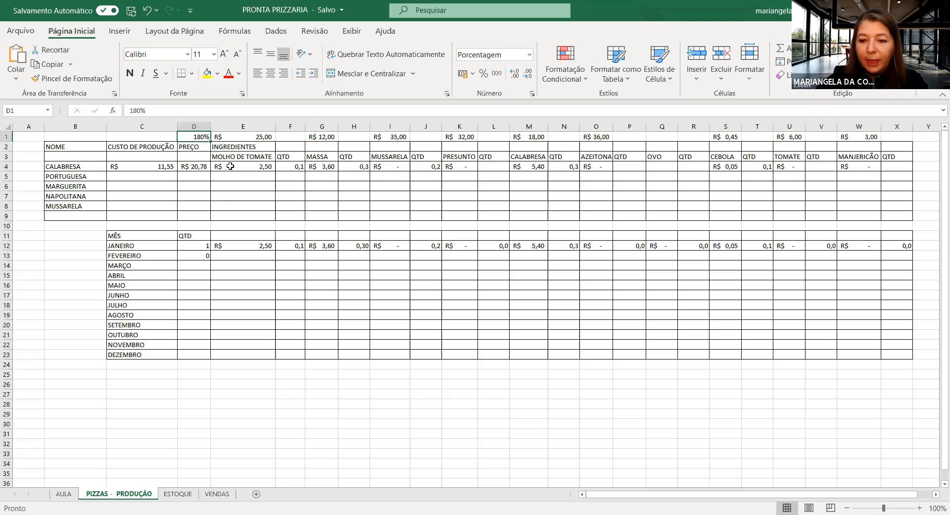
pyautogui.write('8')
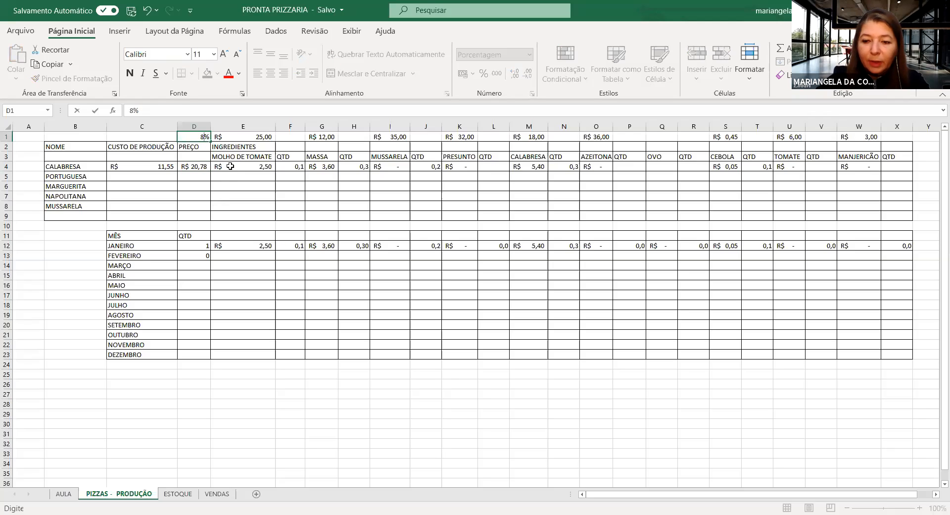
pyautogui.write('0')
pyautogui.press('Return')
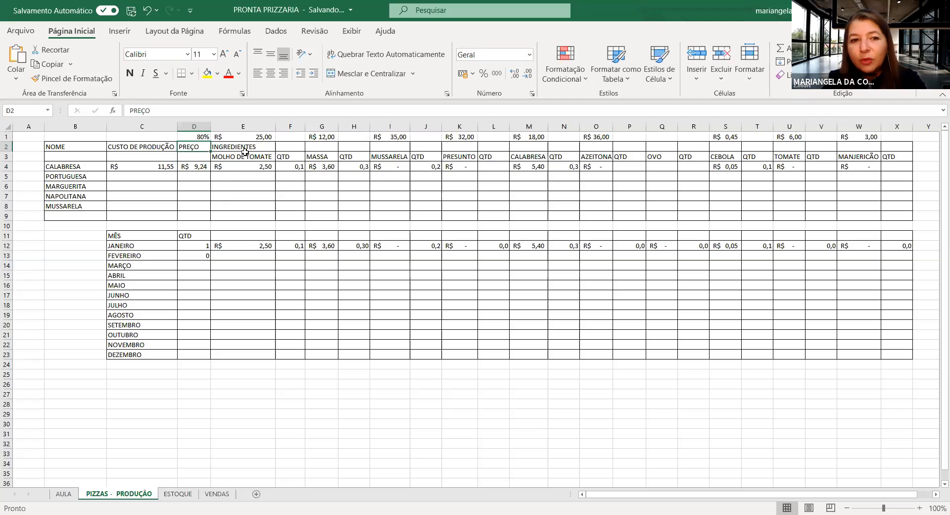
pyautogui.click(243, 126)
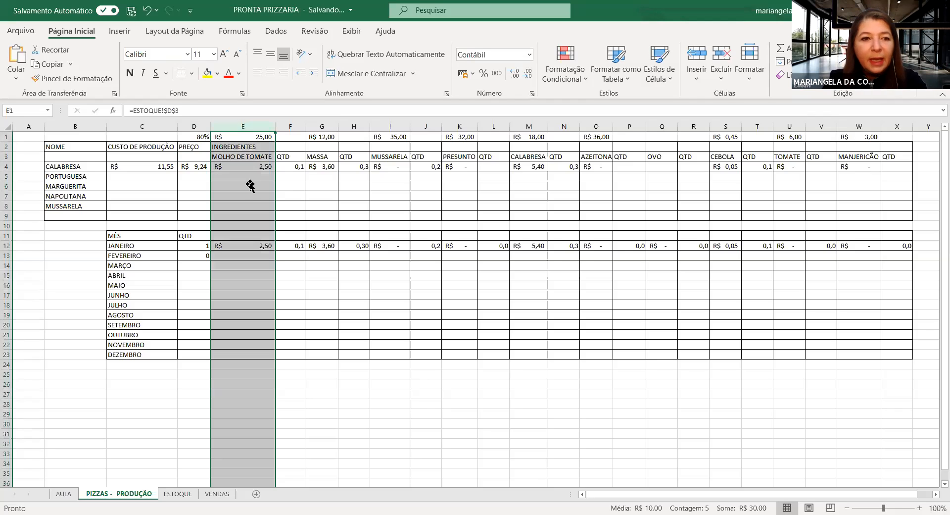
pyautogui.click(163, 167)
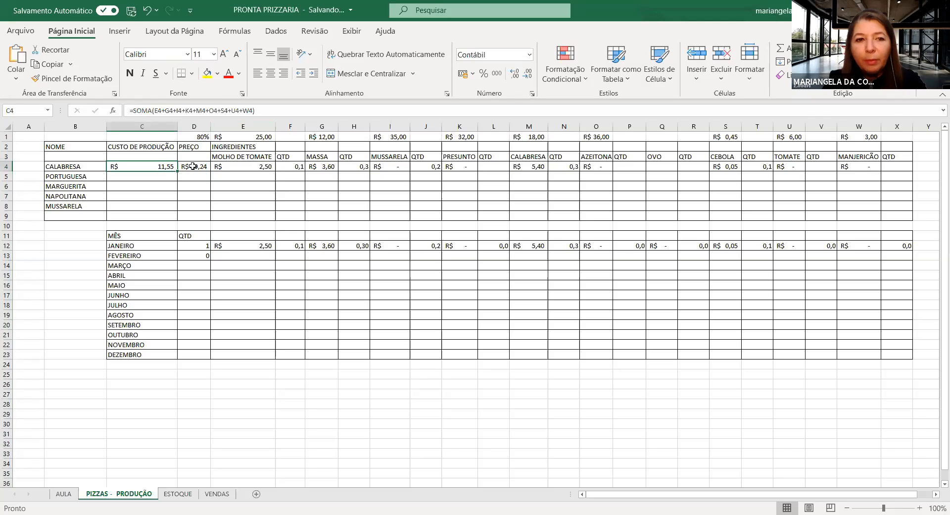
pyautogui.click(193, 166)
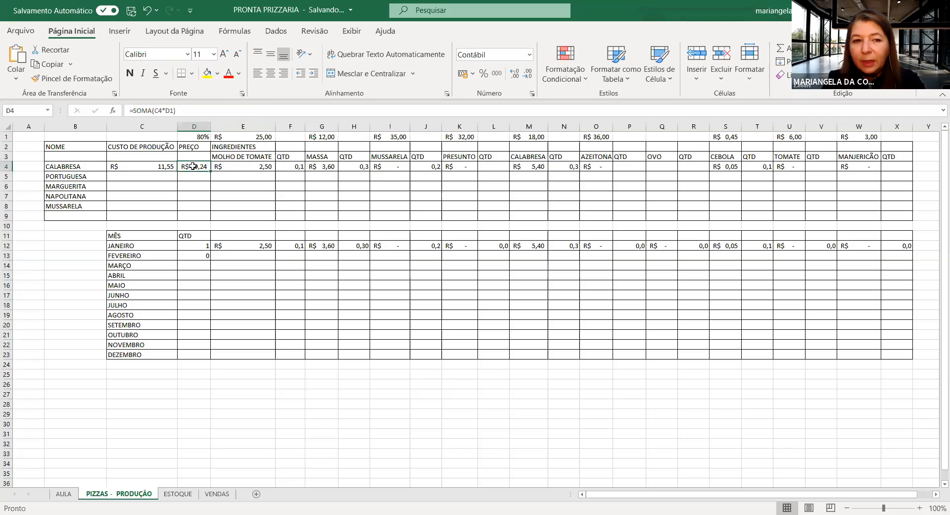
# Set the price percentage in D1 back to 180%
pyautogui.doubleClick(198, 137)
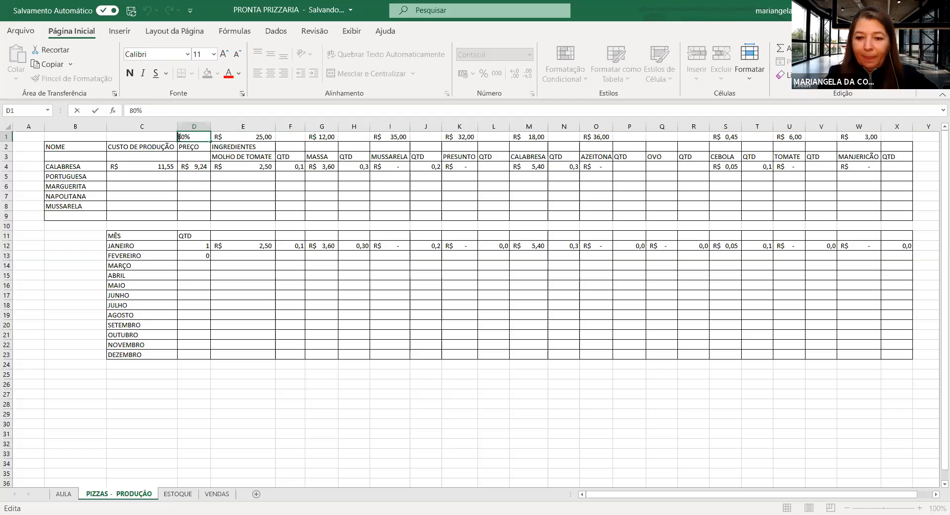
pyautogui.write('1')
pyautogui.press('Return')
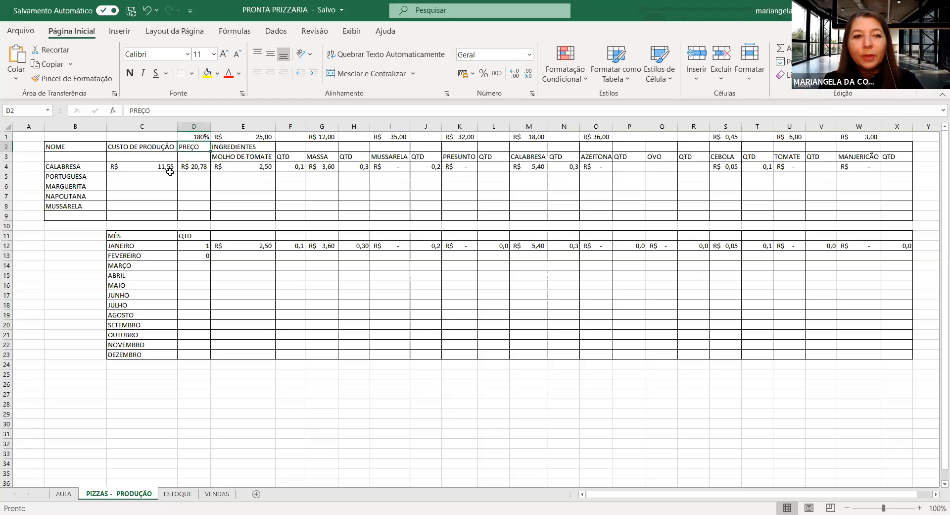
# Check the CALABRESA price formula in D4, view the ESTOQUE sheet, and return to the PIZZAS - PRODUÇÃO sheet
pyautogui.click(194, 168)
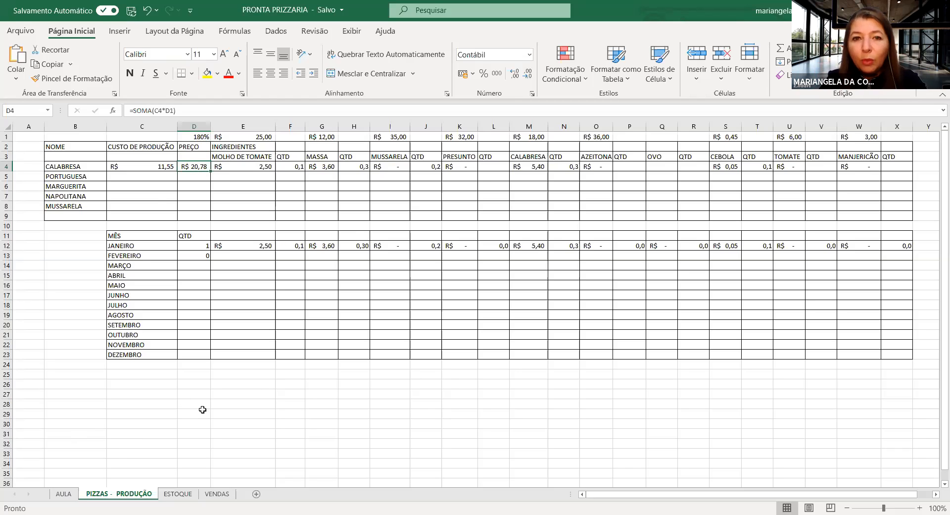
pyautogui.click(178, 493)
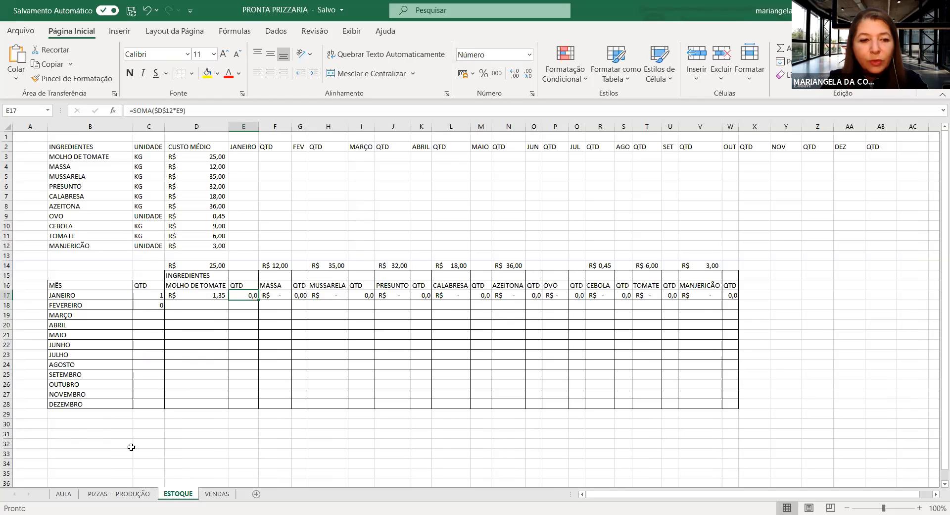
pyautogui.click(139, 494)
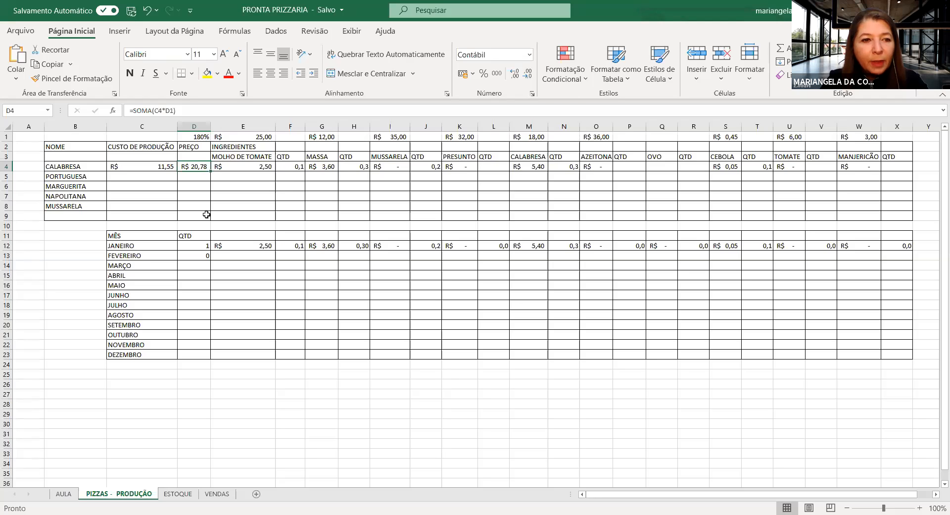
pyautogui.click(97, 216)
pyautogui.write('to ')
pyautogui.write('al')
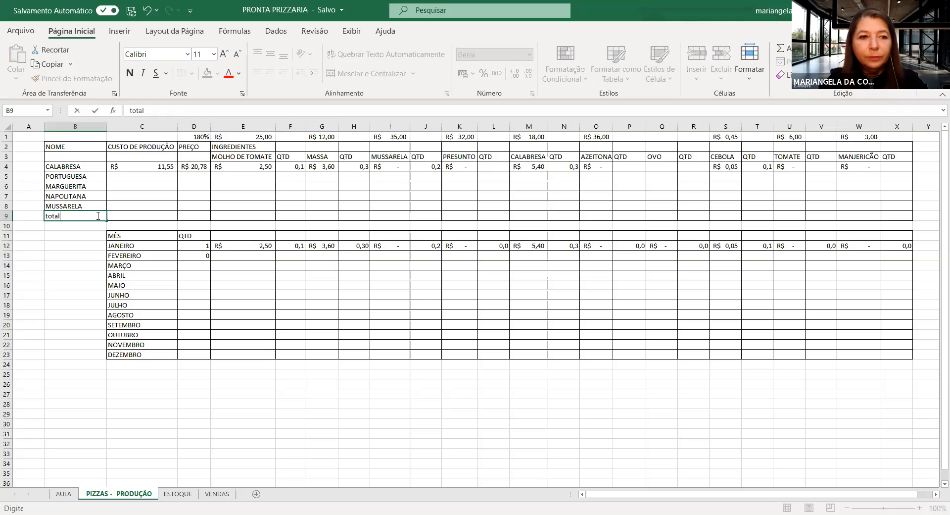
pyautogui.press('BackSpace')
pyautogui.press('BackSpace')
pyautogui.press('BackSpace')
pyautogui.press('BackSpace')
pyautogui.press('BackSpace')
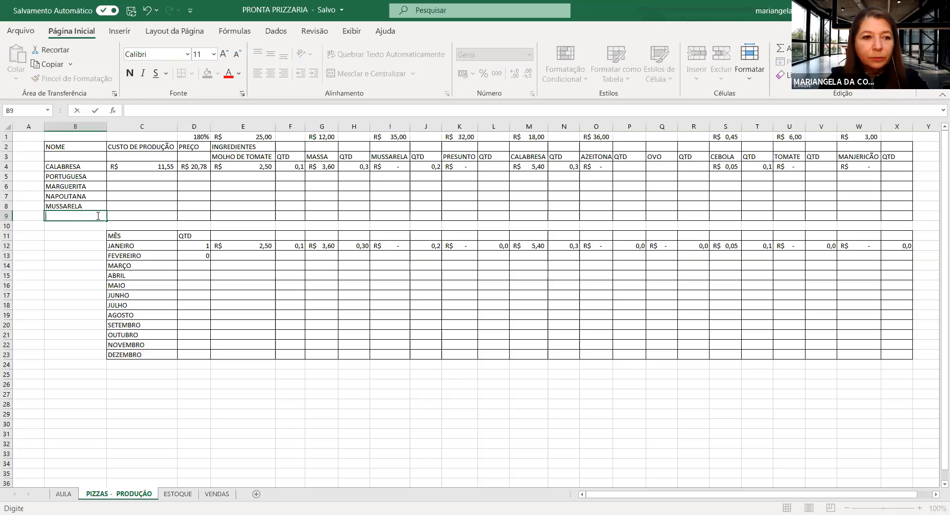
pyautogui.write('total')
pyautogui.press('BackSpace')
pyautogui.press('BackSpace')
pyautogui.press('BackSpace')
pyautogui.press('BackSpace')
pyautogui.press('BackSpace')
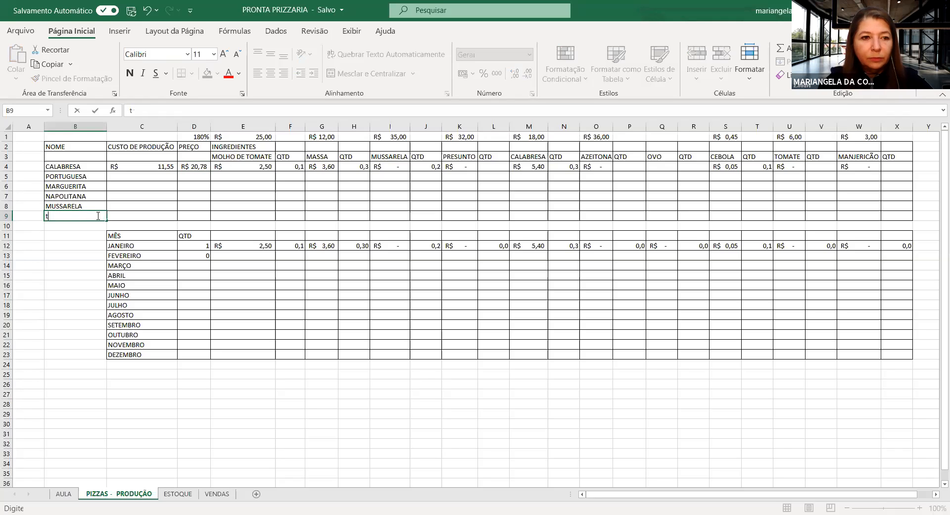
pyautogui.press('Tab')
pyautogui.write('total')
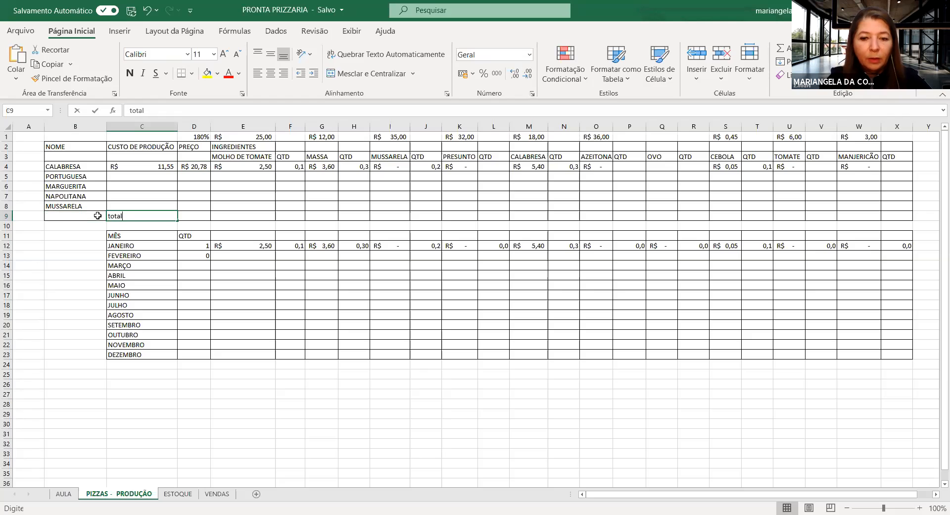
pyautogui.press('BackSpace')
pyautogui.press('BackSpace')
pyautogui.press('BackSpace')
pyautogui.press('BackSpace')
pyautogui.press('BackSpace')
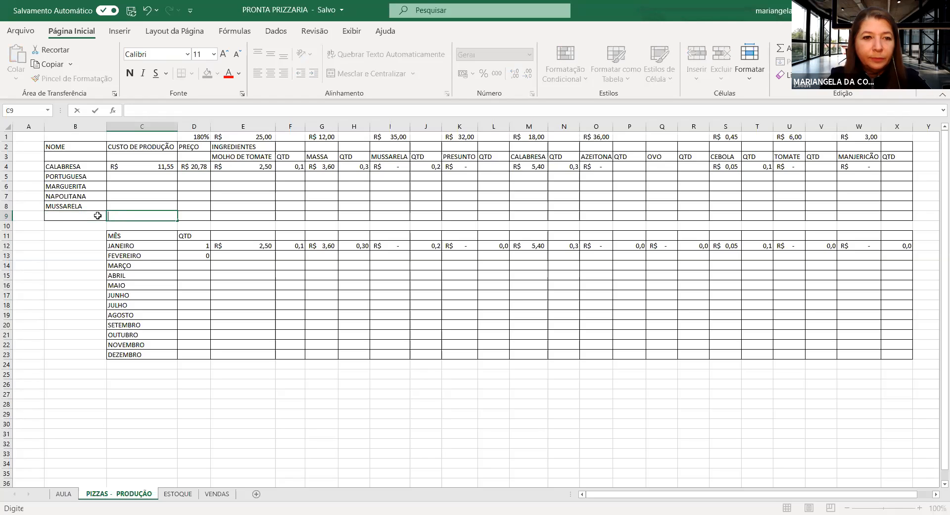
# Label B9 as "total" and sum the tomato sauce quantities F4:F8 in F9
pyautogui.click(73, 214)
pyautogui.write('total')
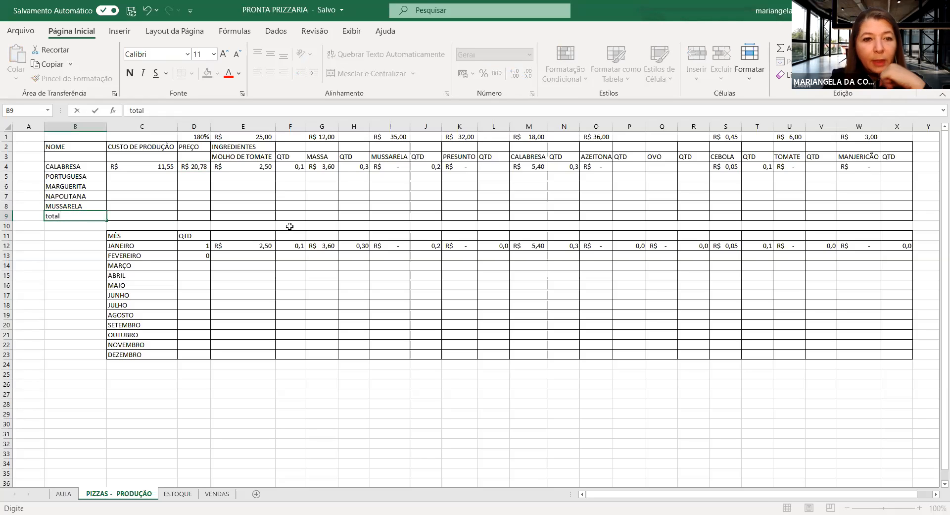
pyautogui.click(287, 216)
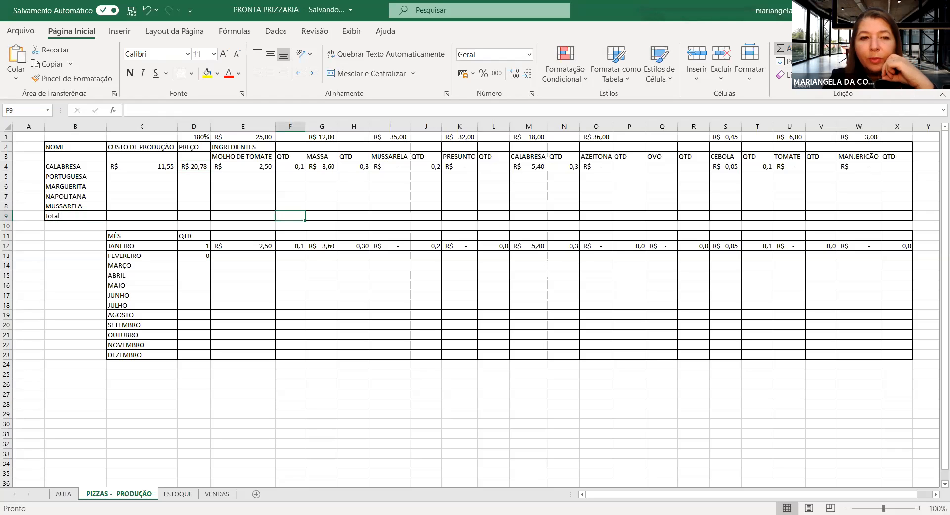
pyautogui.click(780, 48)
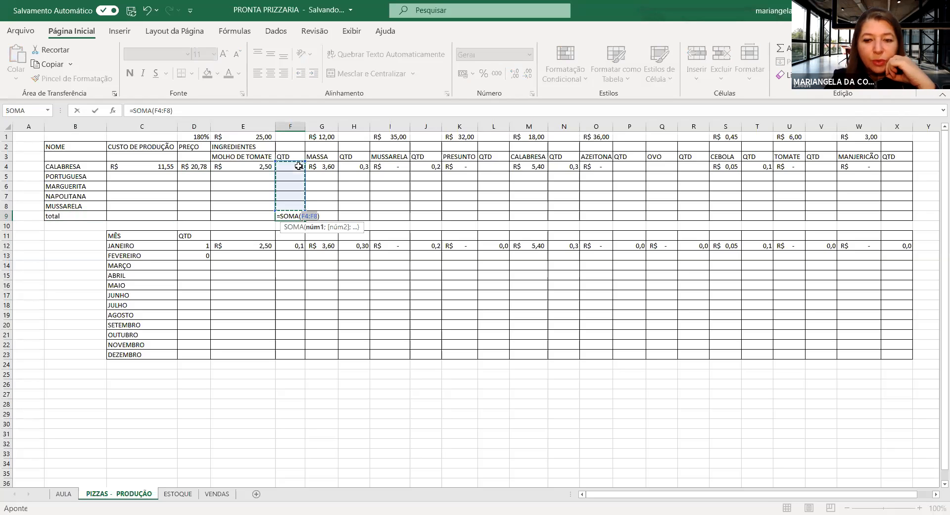
pyautogui.press('Return')
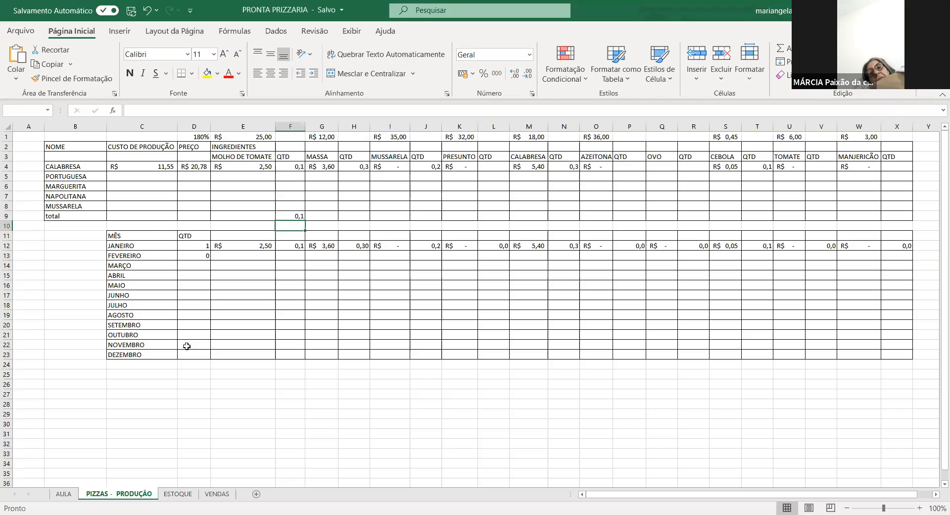
# On the VENDAS sheet, set the January sales quantity of CALABRESA in C3 to 5
pyautogui.click(217, 493)
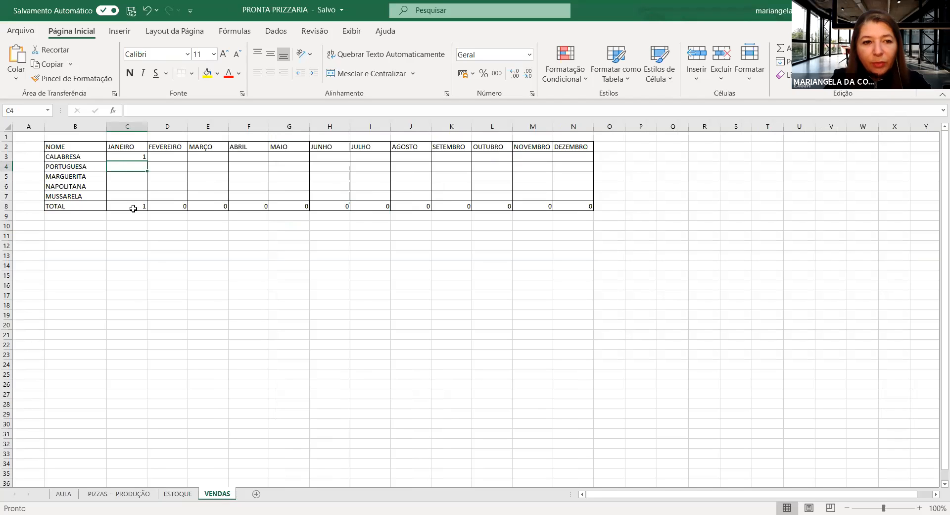
pyautogui.click(136, 155)
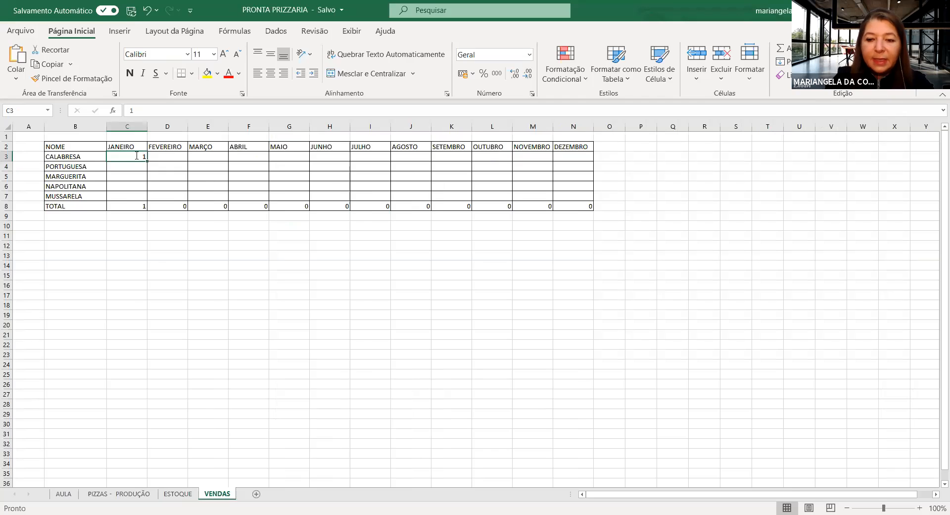
pyautogui.write('5')
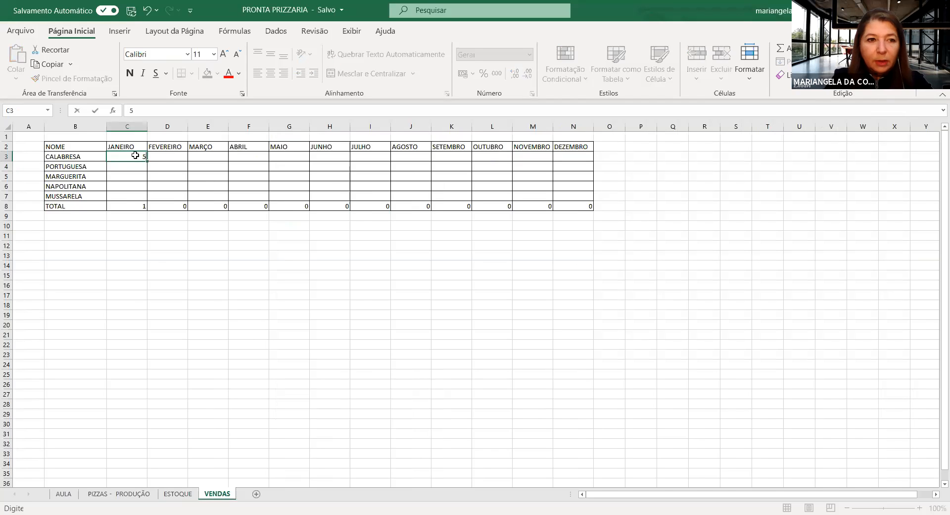
pyautogui.press('Return')
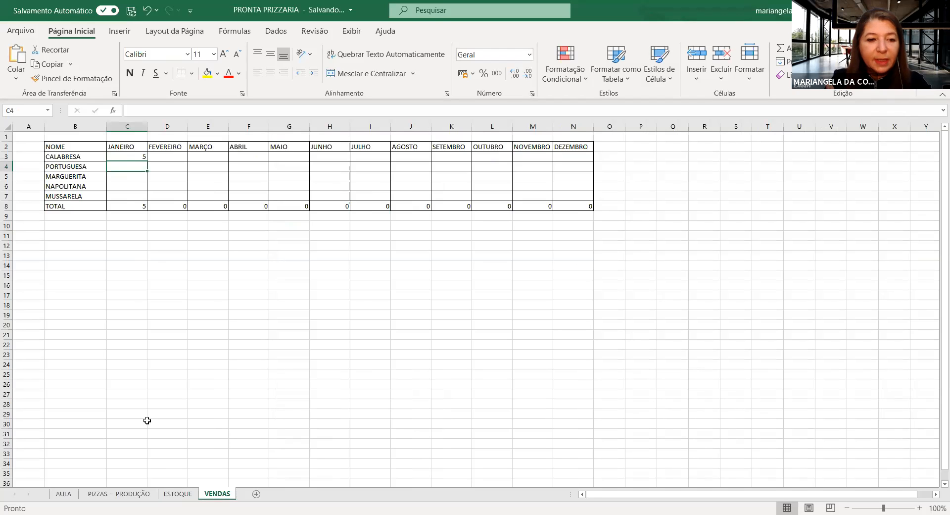
# Check the January quantity on the ESTOQUE sheet and the linked January quantity in D12 on the PIZZAS - PRODUÇÃO sheet
pyautogui.click(176, 493)
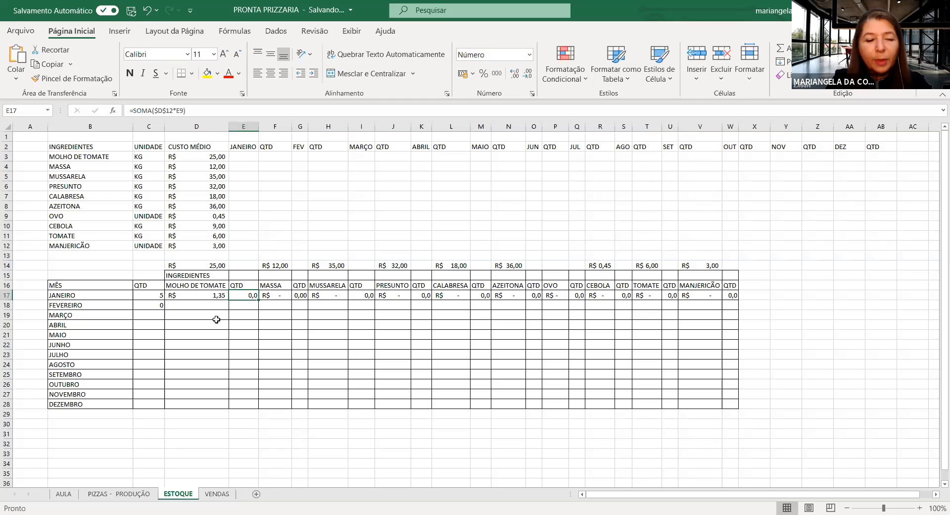
pyautogui.click(133, 494)
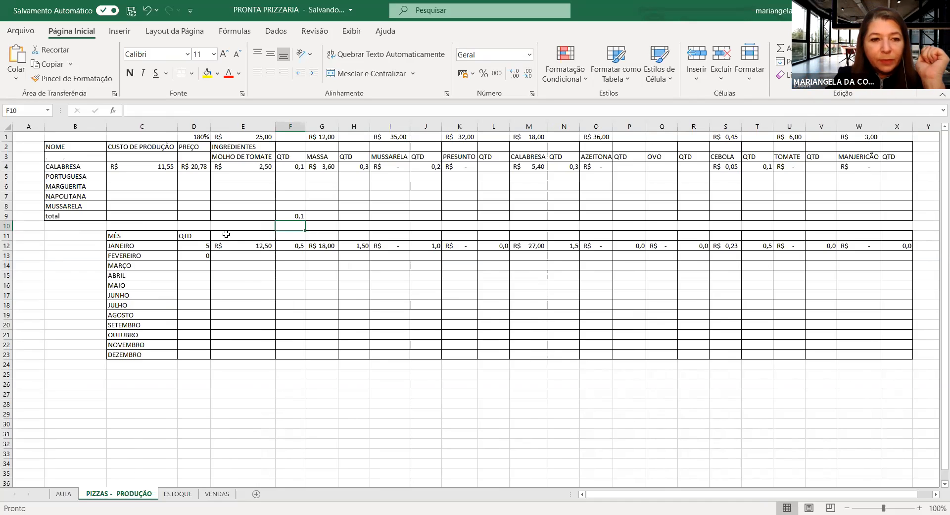
pyautogui.click(193, 246)
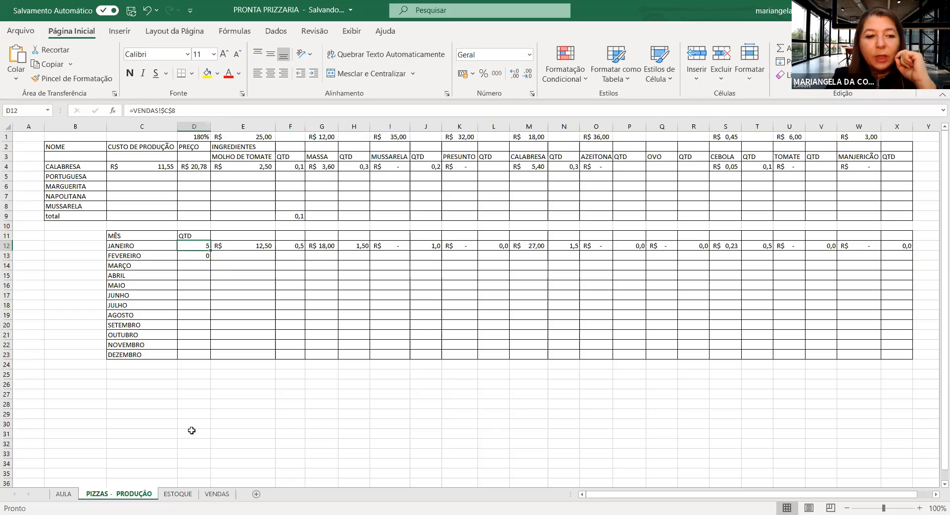
# Copy the January total in C8 on the VENDAS sheet and paste it as a link into C17 on the ESTOQUE sheet
pyautogui.click(217, 493)
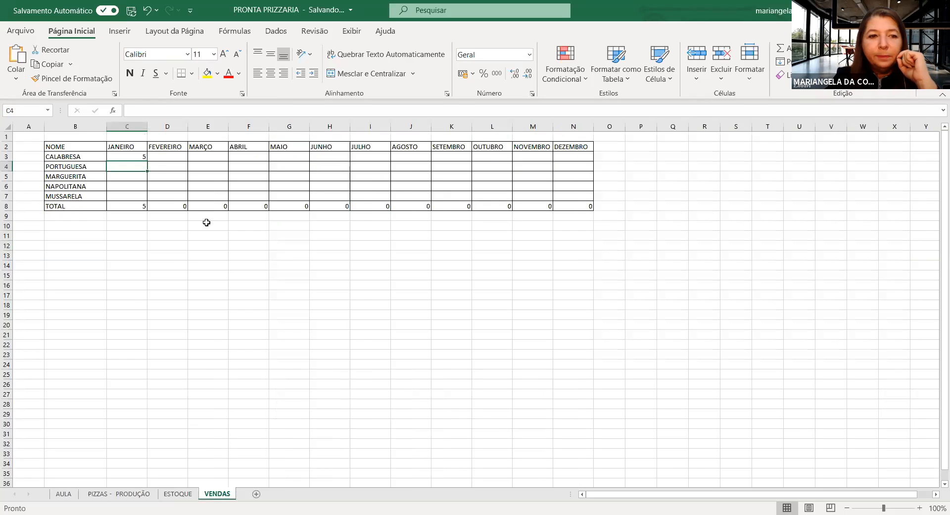
pyautogui.click(141, 207)
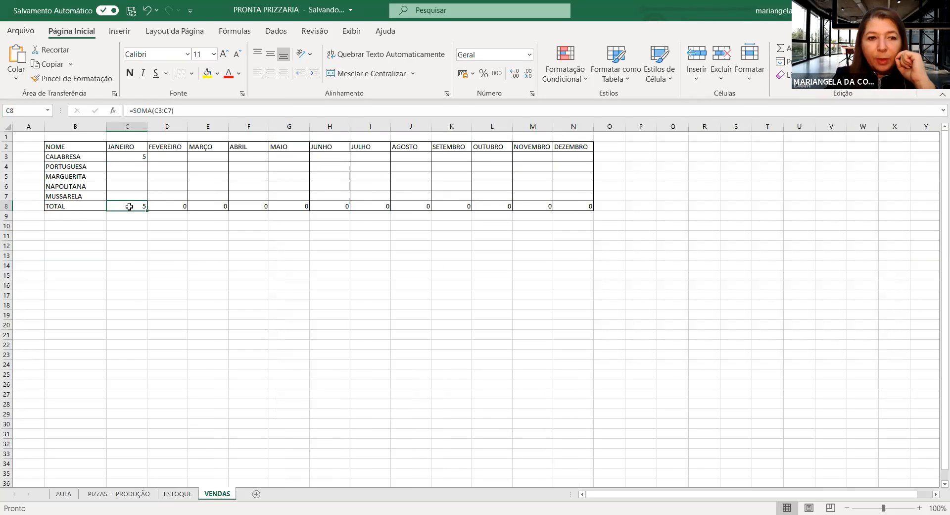
pyautogui.rightClick(131, 207)
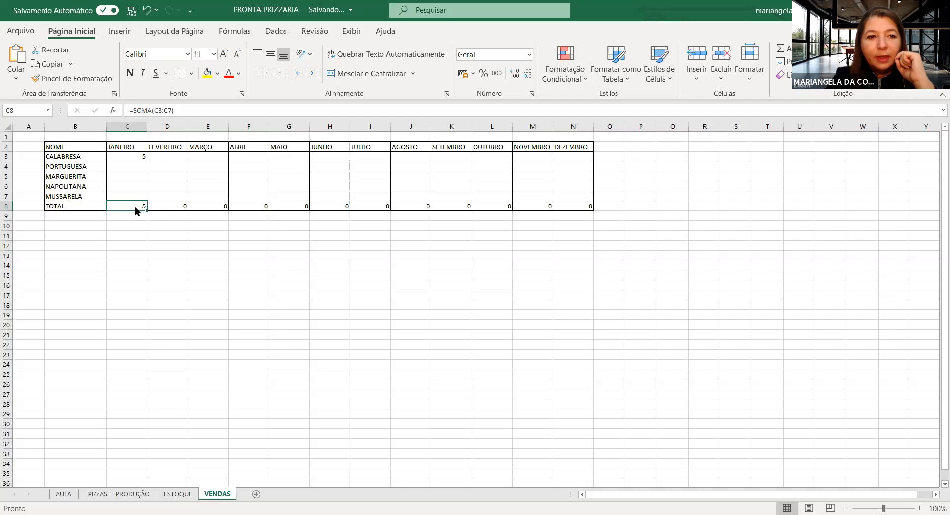
pyautogui.click(163, 205)
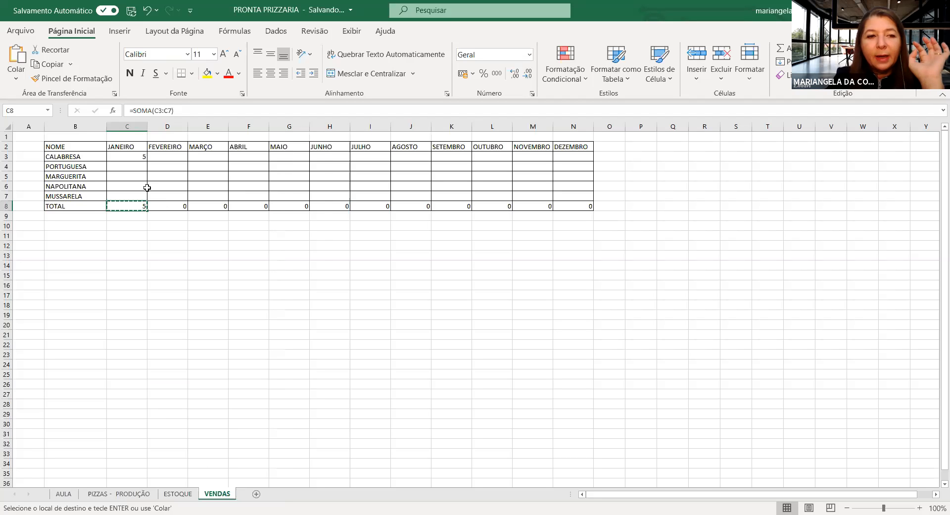
pyautogui.click(183, 494)
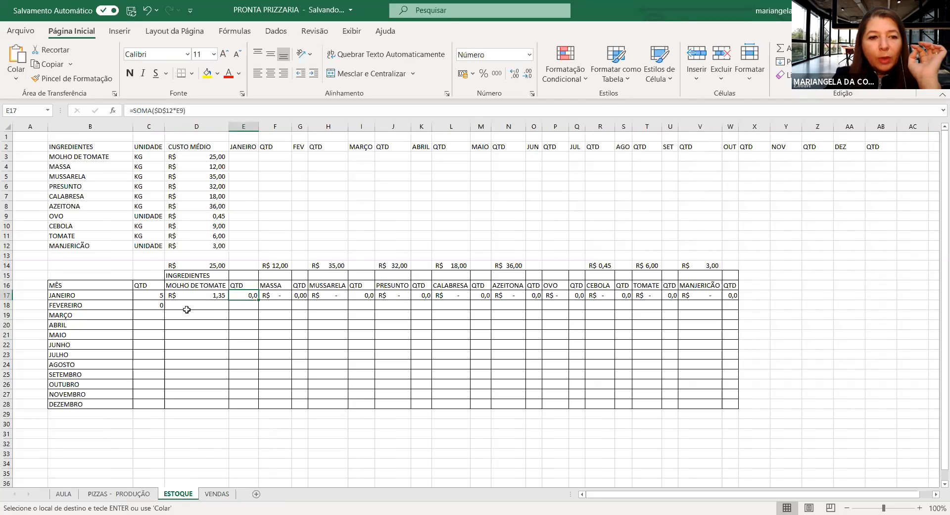
pyautogui.click(152, 296)
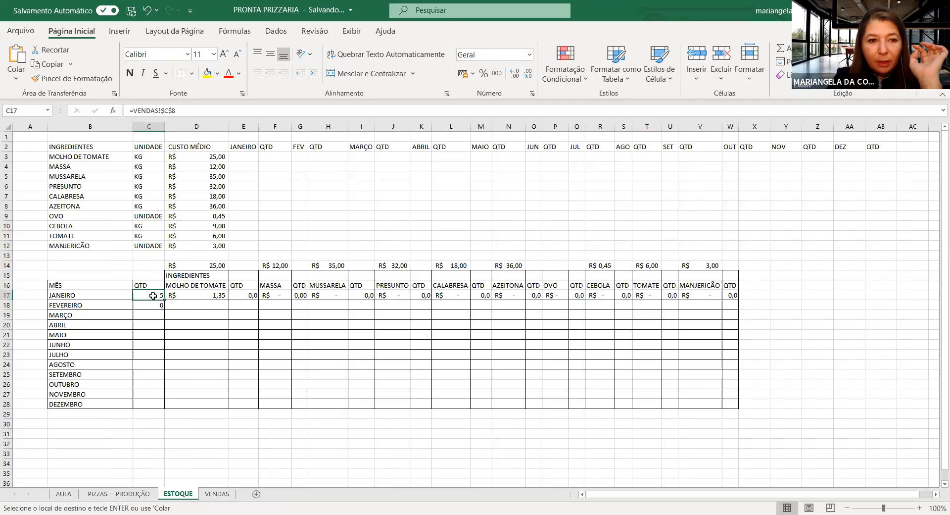
pyautogui.rightClick(154, 296)
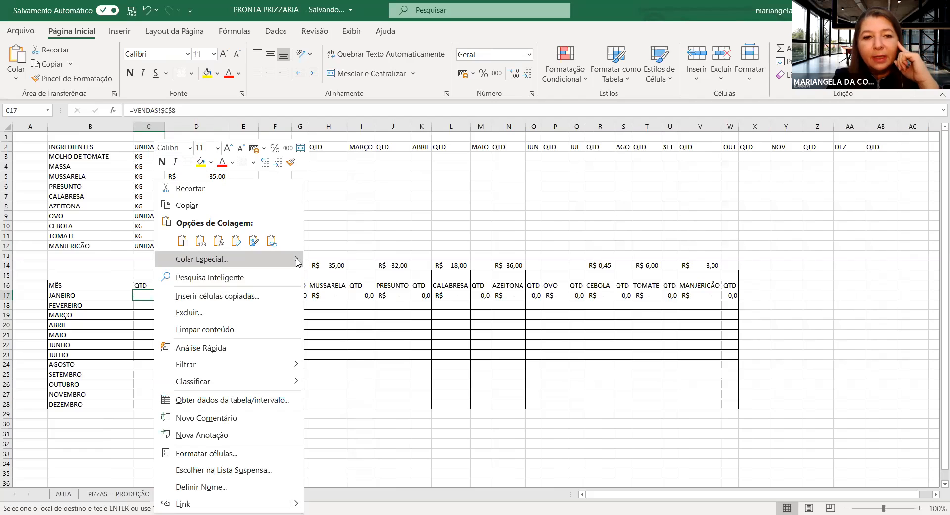
pyautogui.moveTo(298, 263)
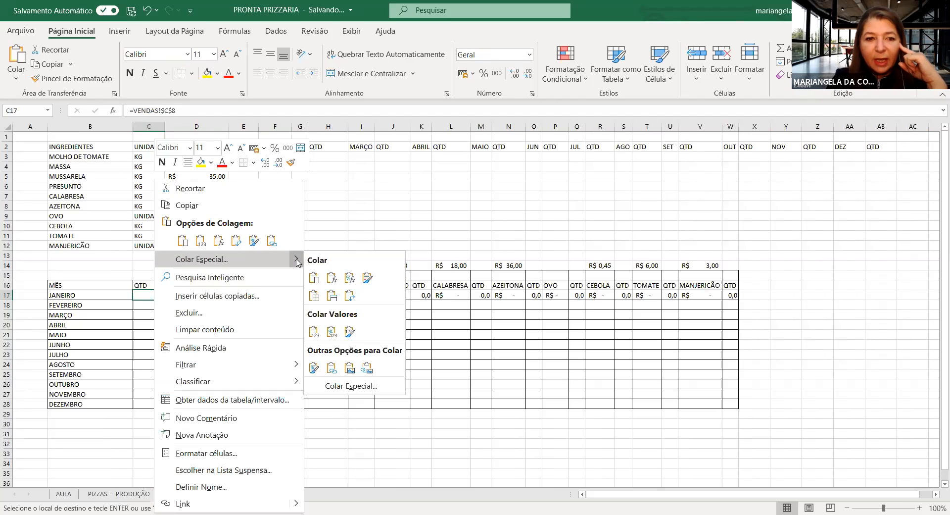
pyautogui.click(334, 370)
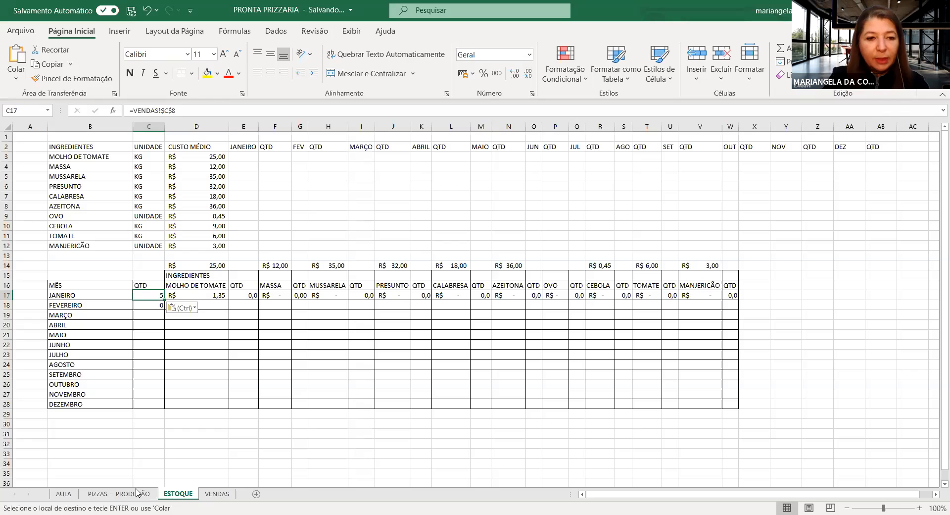
# On the VENDAS sheet, set the February sales quantity of CALABRESA in D3 to 20
pyautogui.click(217, 493)
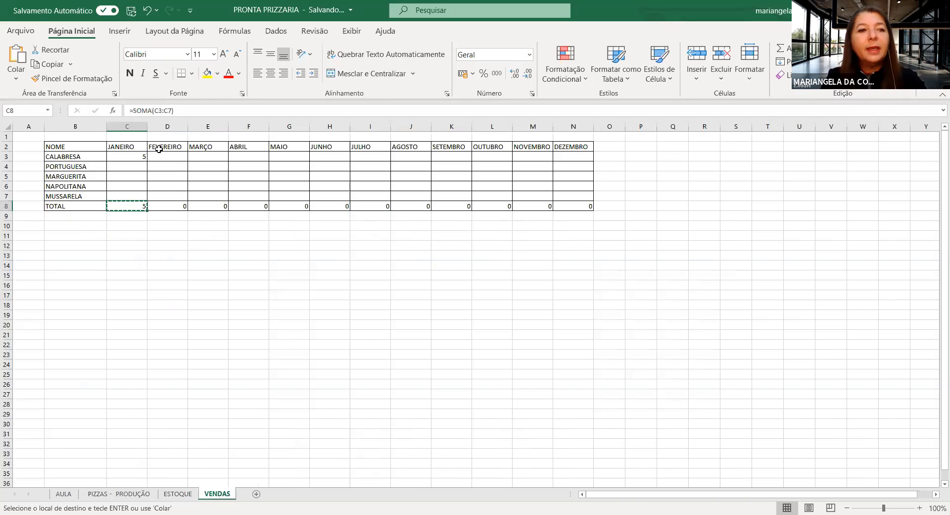
pyautogui.press('Escape')
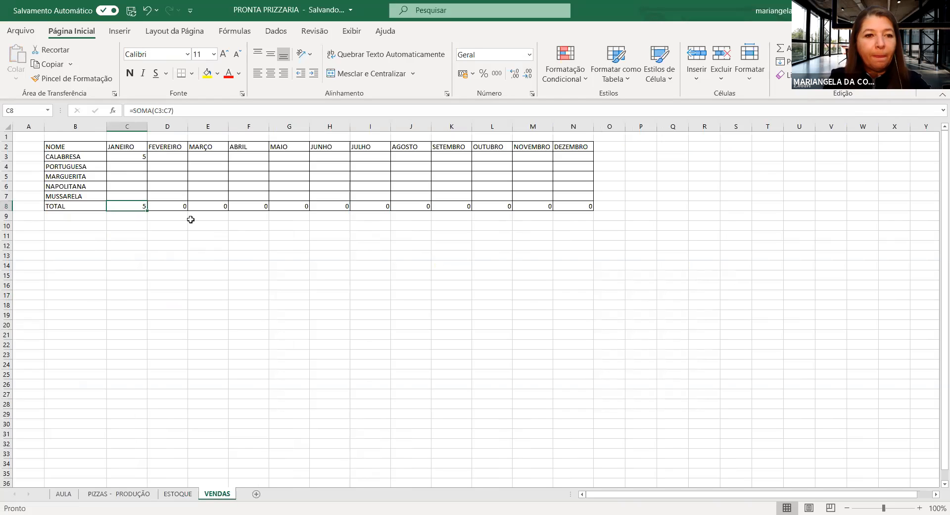
pyautogui.click(182, 156)
pyautogui.write('2')
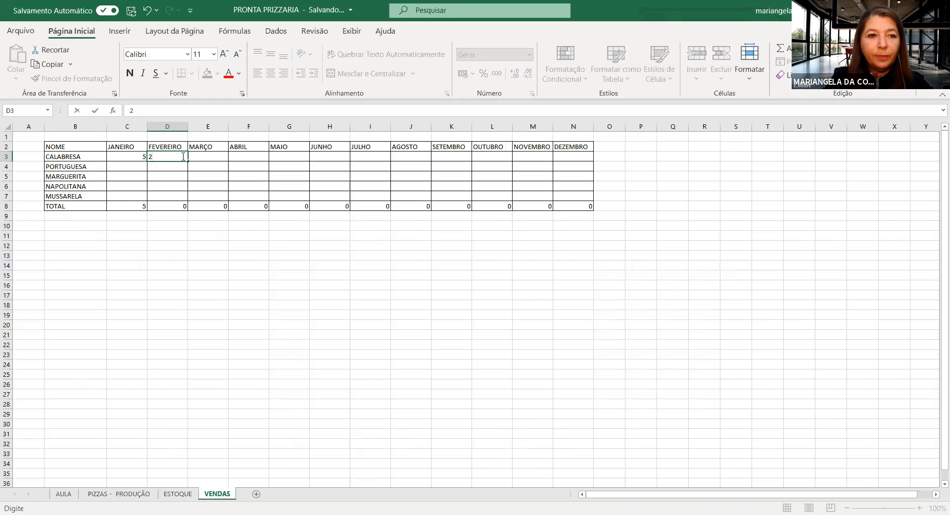
pyautogui.press('Return')
pyautogui.click(182, 156)
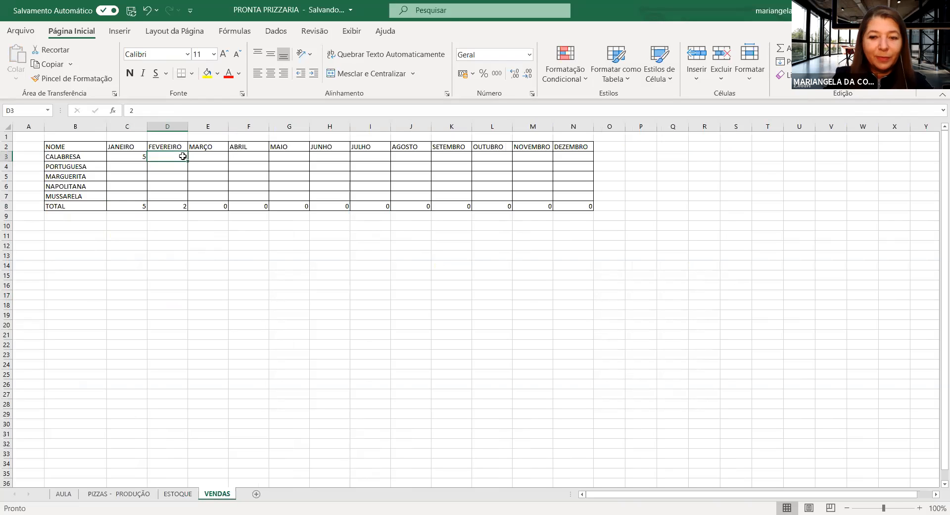
pyautogui.write('20')
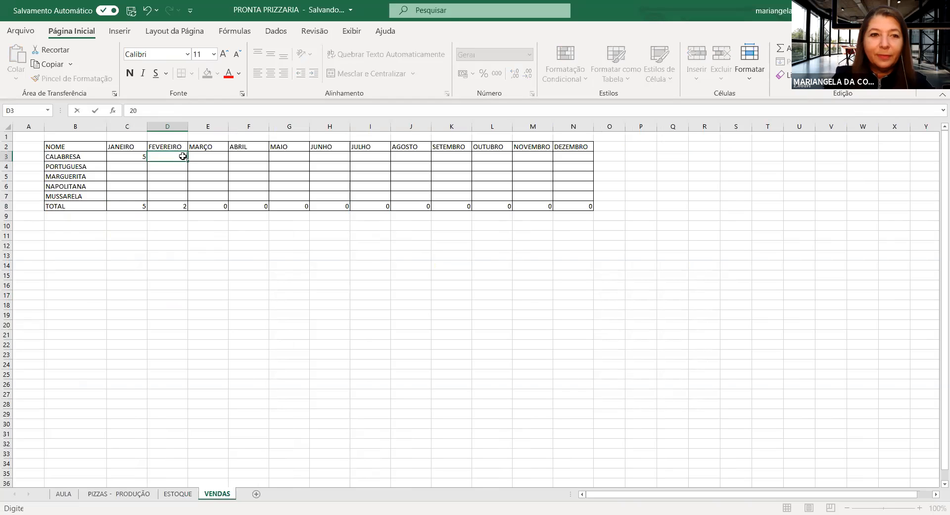
pyautogui.press('Return')
# Copy the February total in D8 and paste it as a link into C18 on the ESTOQUE sheet
pyautogui.click(173, 205)
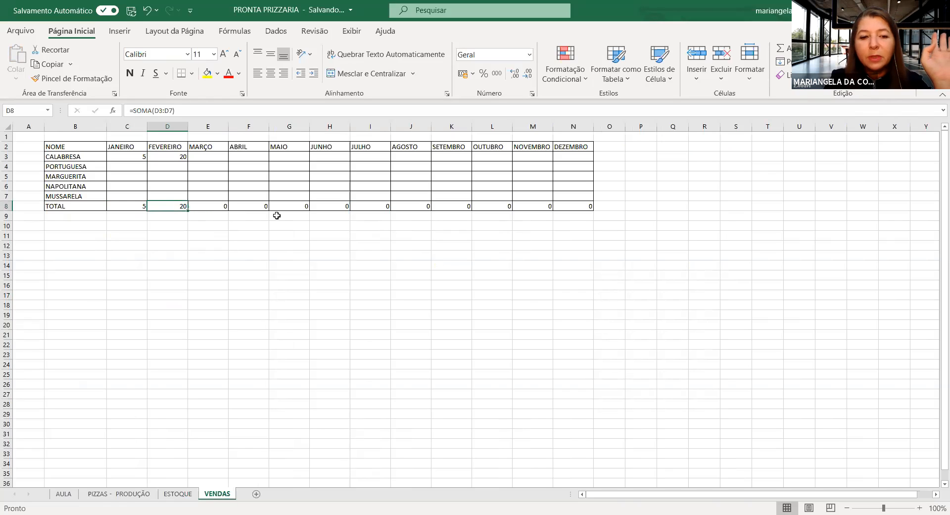
pyautogui.rightClick(173, 205)
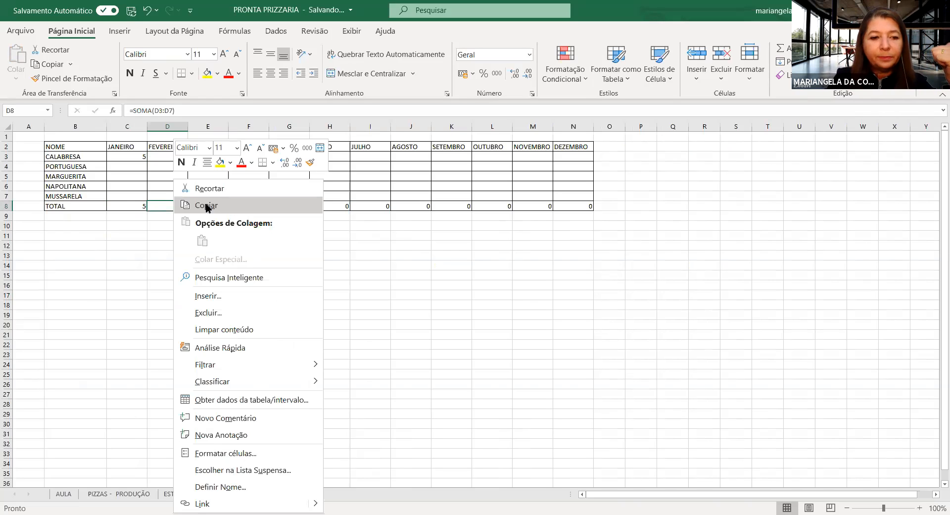
pyautogui.click(206, 205)
pyautogui.click(178, 493)
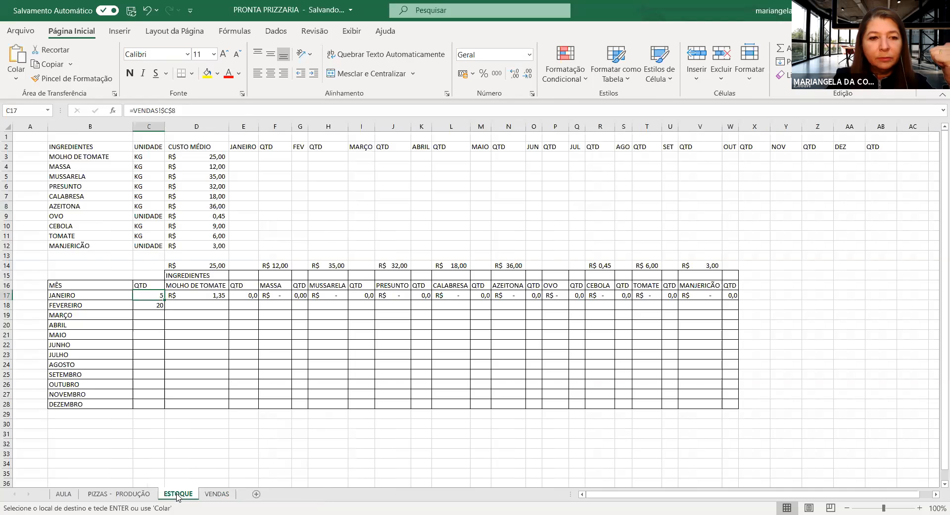
pyautogui.click(152, 305)
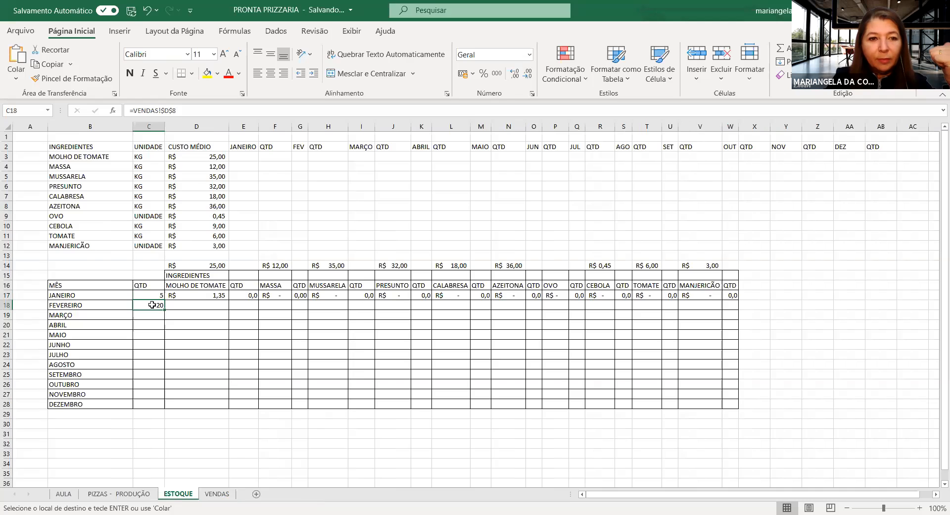
pyautogui.rightClick(152, 305)
pyautogui.click(272, 244)
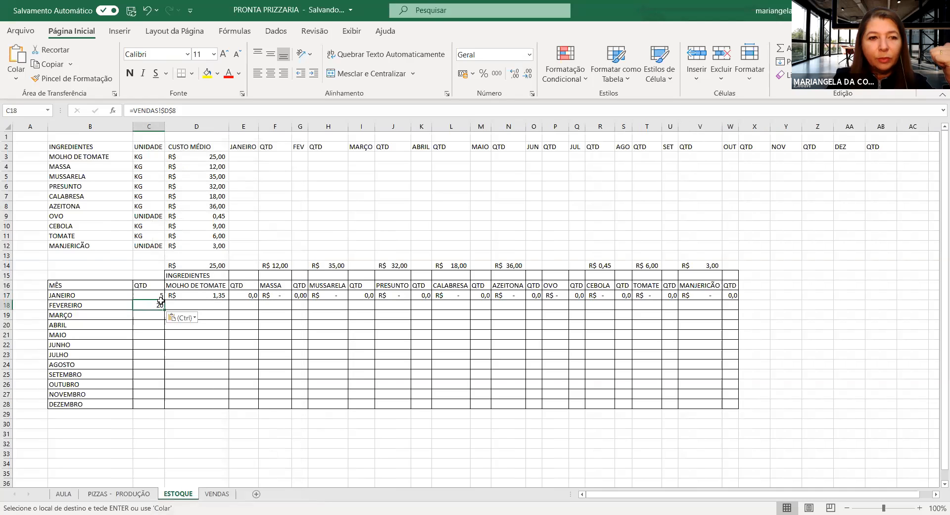
# Set the February CALABRESA quantity in D3 on VENDAS to 52 and check the linked quantity in C18 on ESTOQUE
pyautogui.click(157, 319)
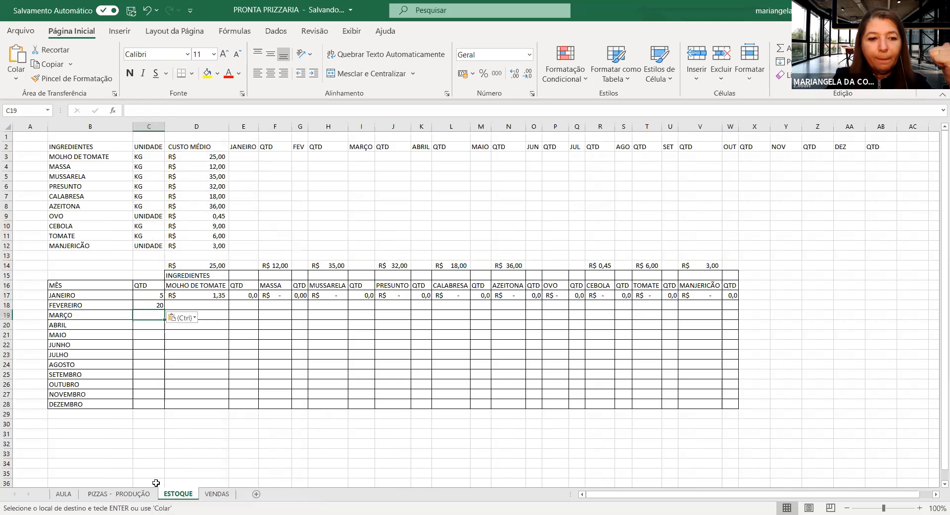
pyautogui.click(217, 493)
pyautogui.click(180, 156)
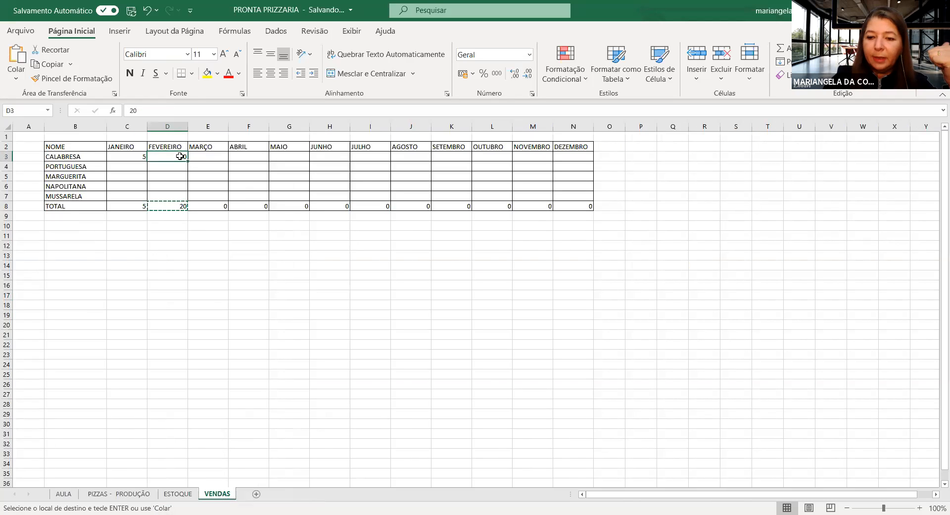
pyautogui.write('52')
pyautogui.press('Return')
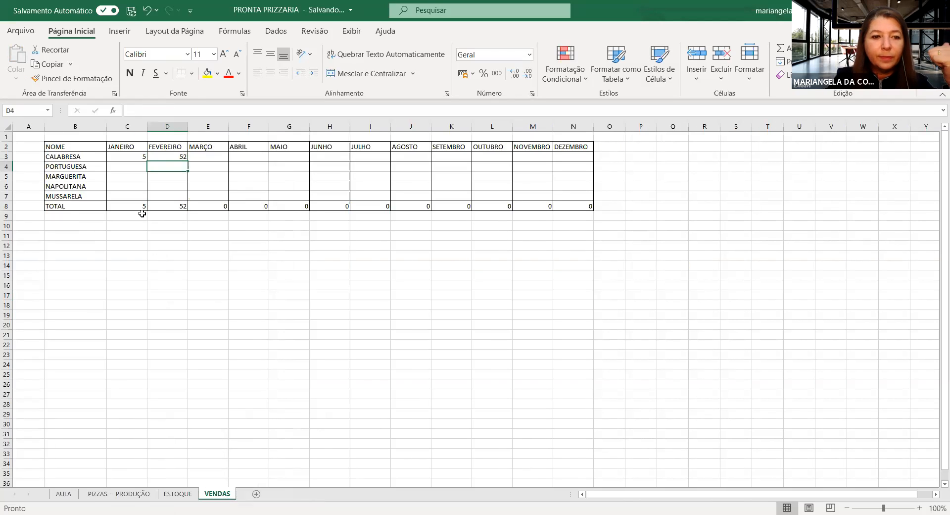
pyautogui.click(187, 494)
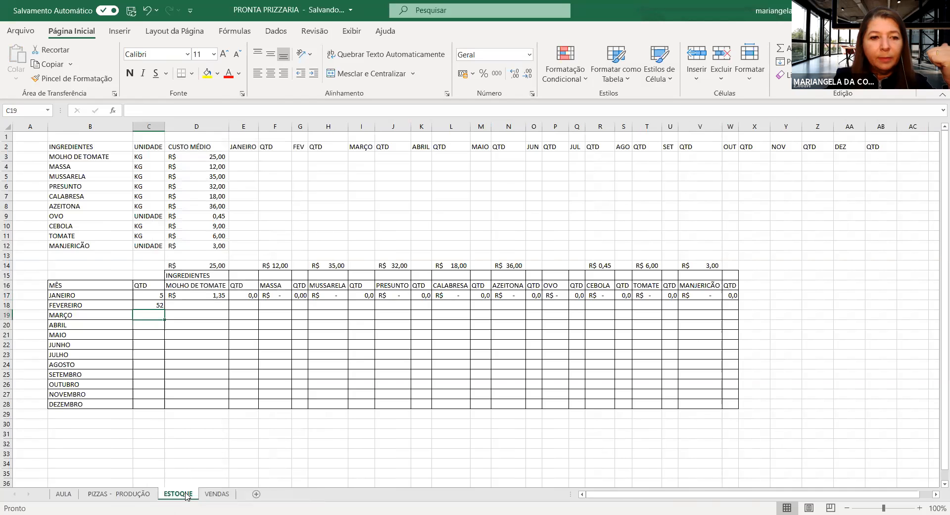
pyautogui.click(145, 306)
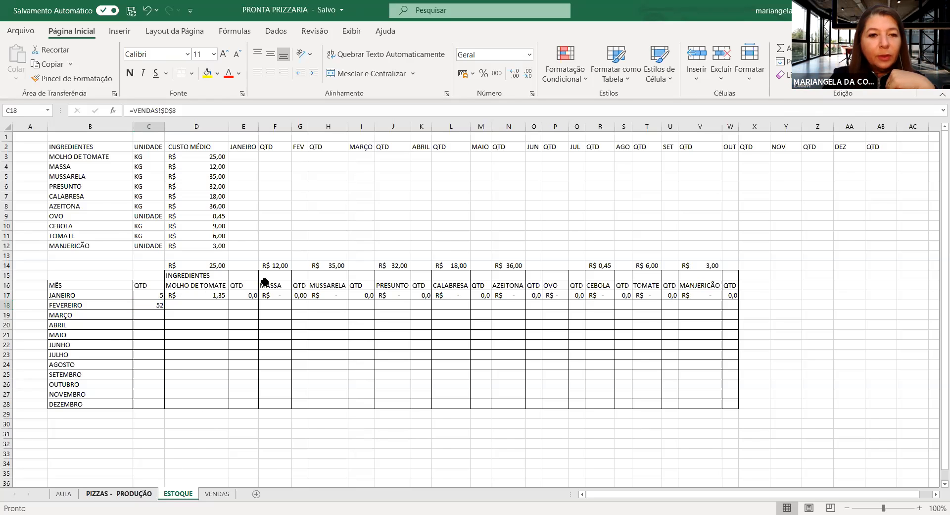
# On the PIZZAS - PRODUÇÃO sheet, compare the January sales link in D12 with the tomato sauce quantity formula in F12
pyautogui.hotkey('ctrl', 'pageup')
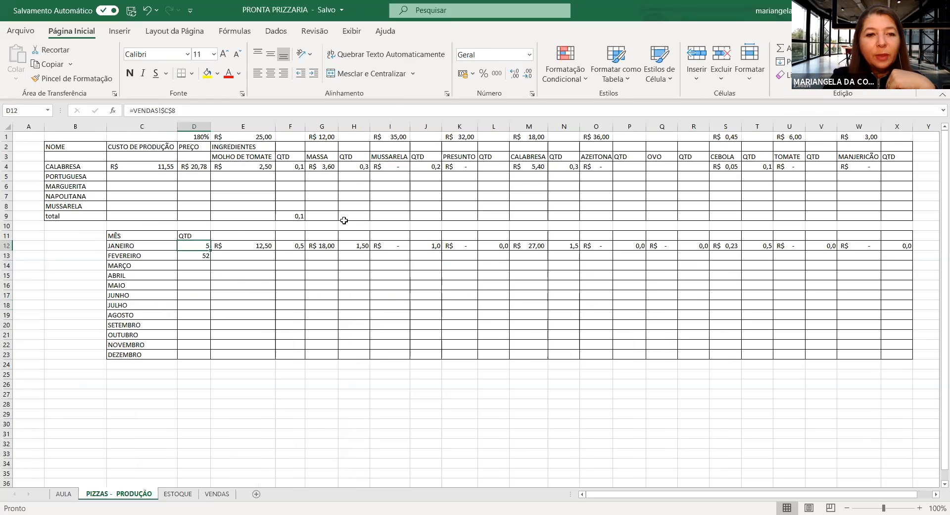
pyautogui.click(296, 246)
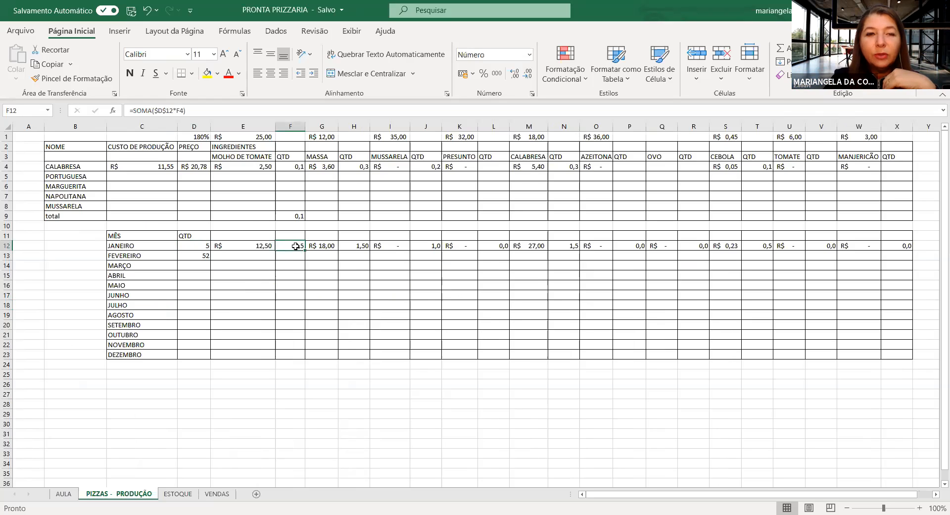
pyautogui.click(203, 246)
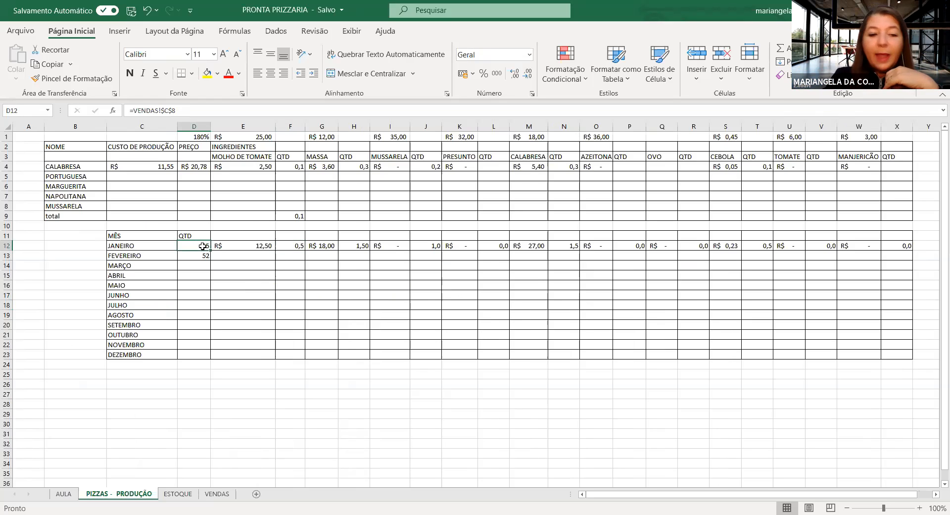
pyautogui.click(291, 246)
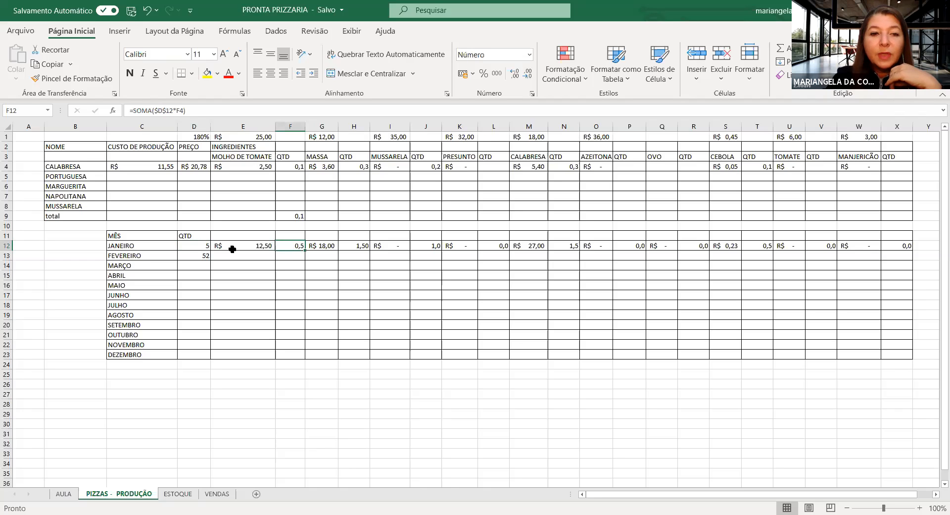
pyautogui.click(205, 246)
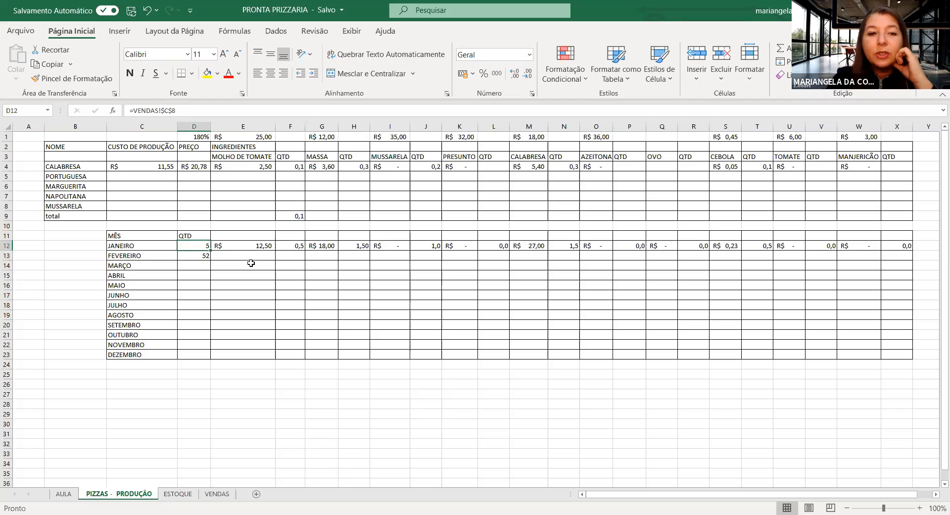
pyautogui.click(299, 246)
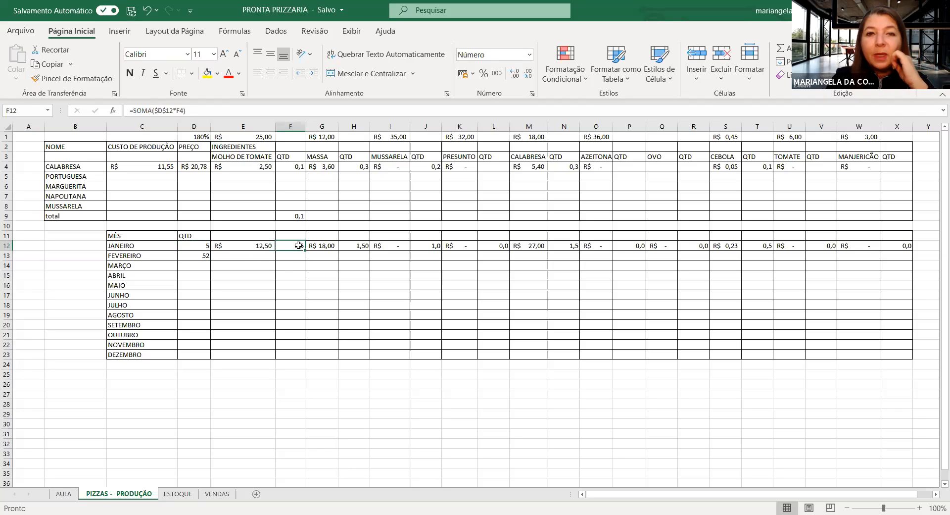
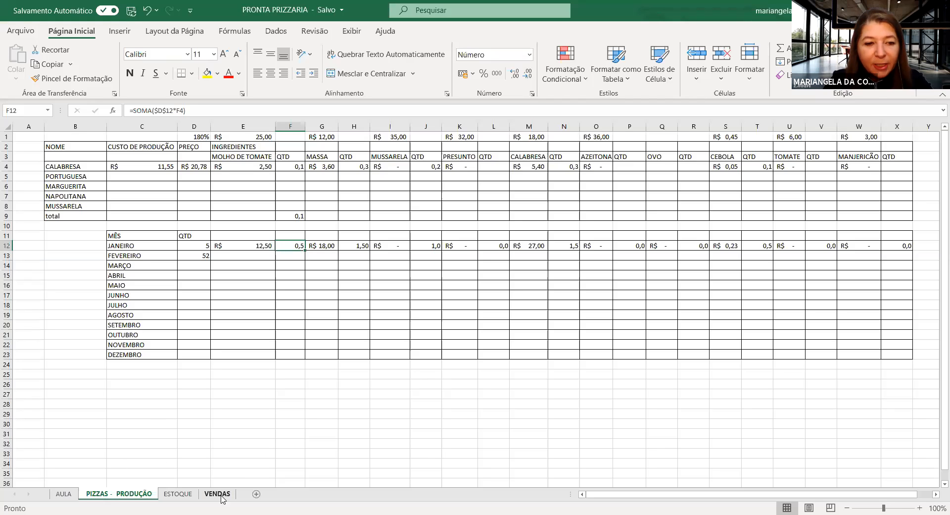
# On the ESTOQUE sheet, compare the tomato sauce average cost in D3 with the linked cost in D14
pyautogui.click(191, 493)
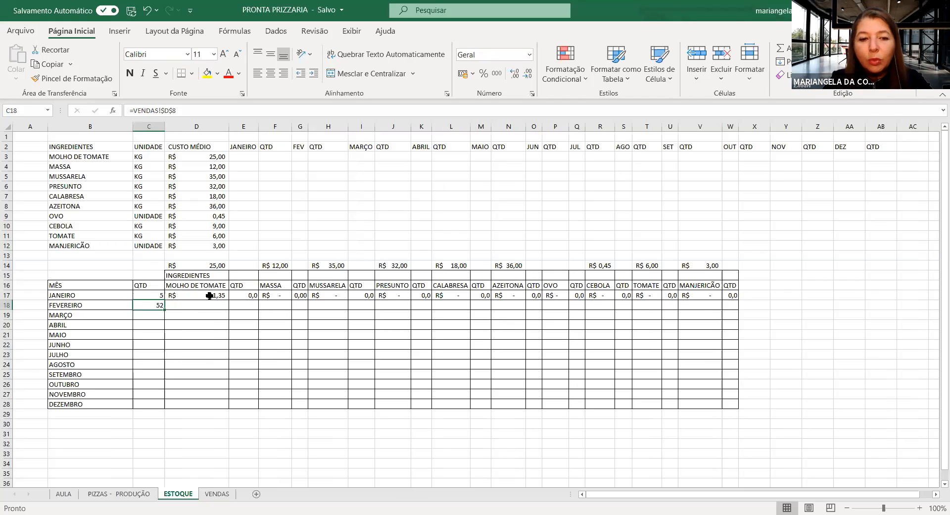
pyautogui.click(214, 159)
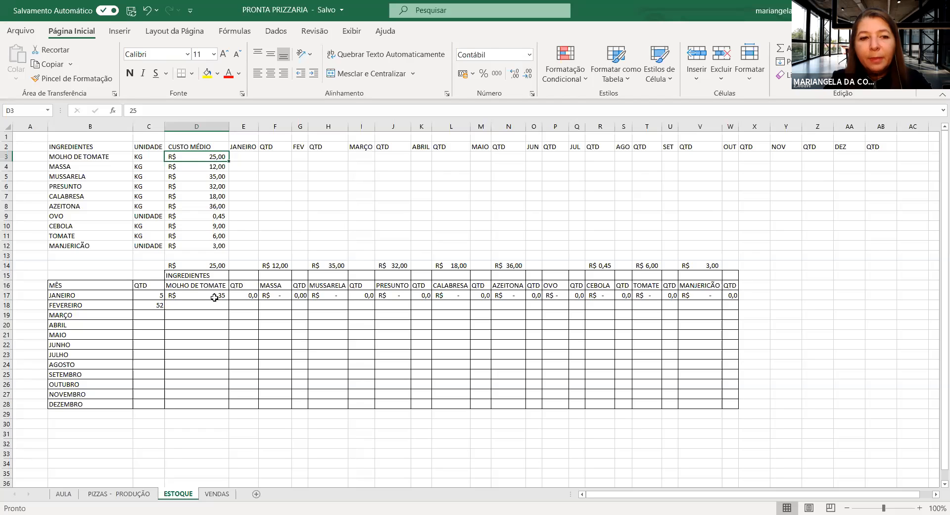
pyautogui.click(219, 267)
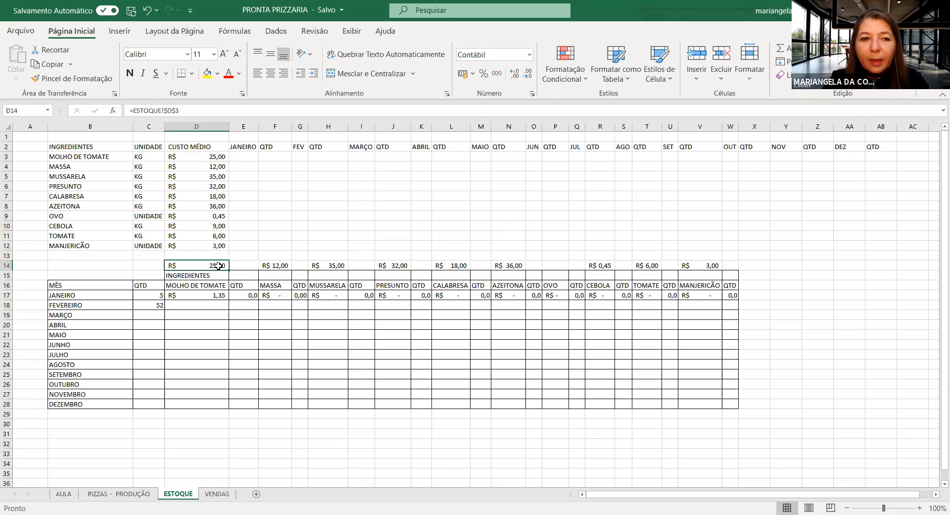
pyautogui.click(218, 156)
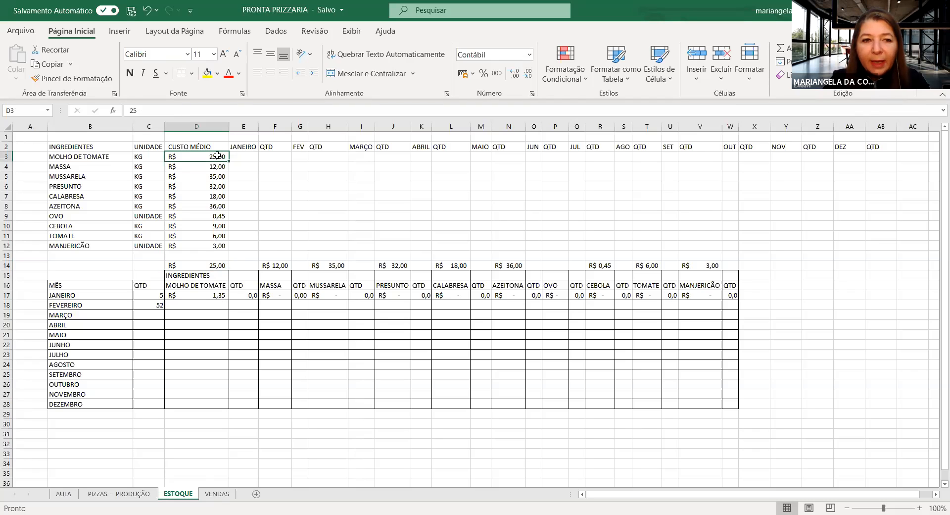
# On the AULA sheet, copy the quatro queijos cost in D10 and paste it as a link into D13
pyautogui.click(215, 266)
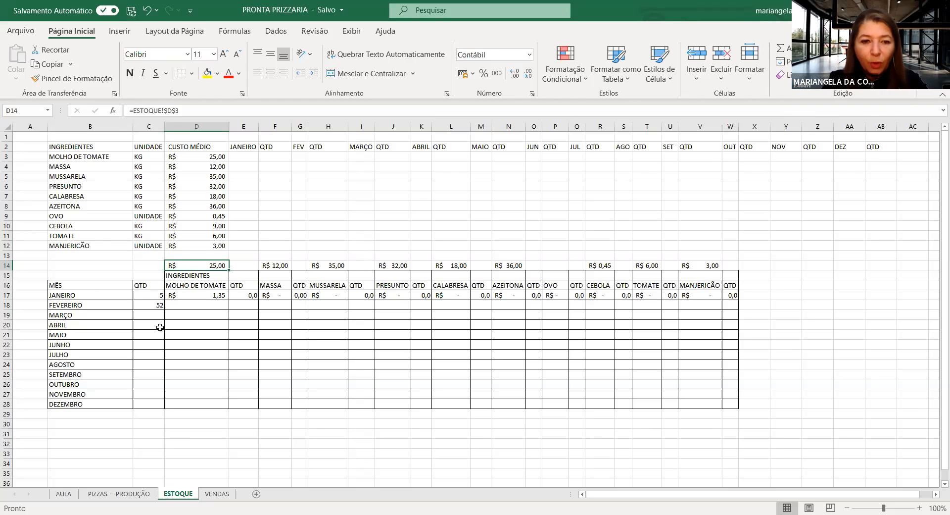
pyautogui.click(63, 494)
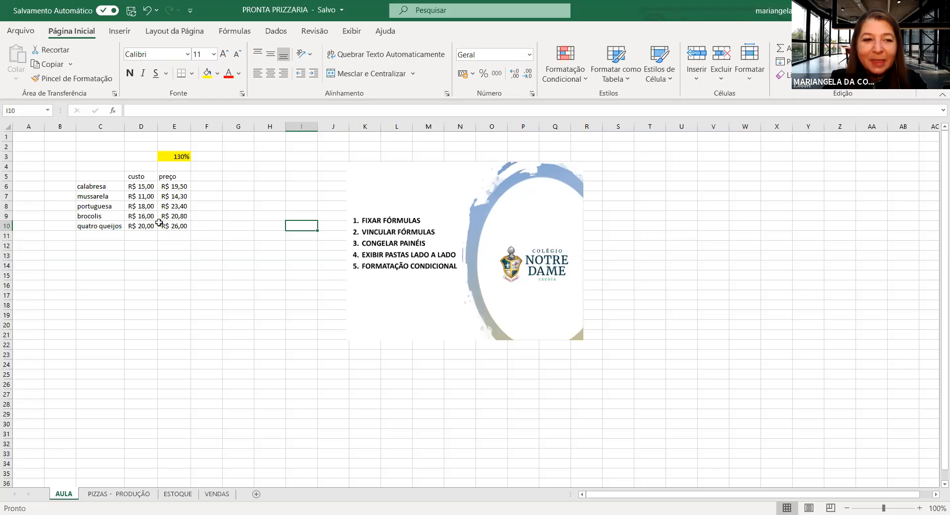
pyautogui.click(142, 229)
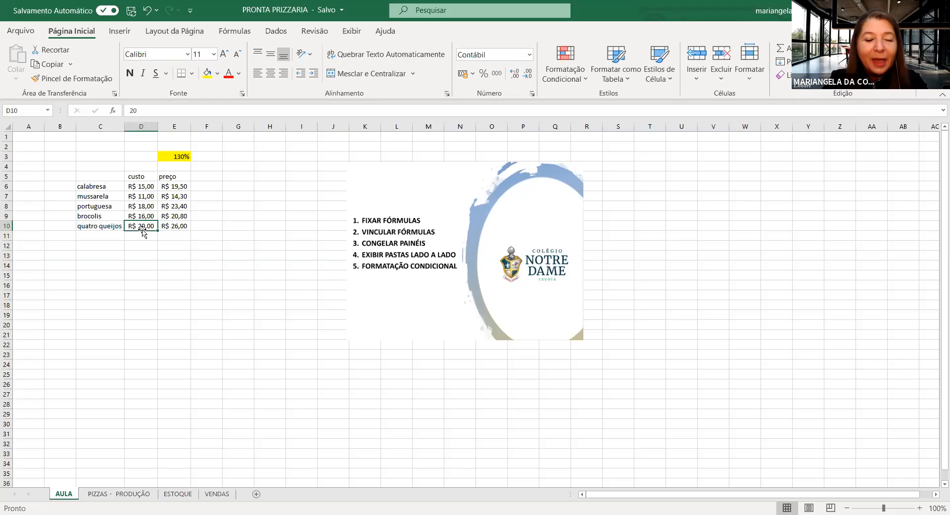
pyautogui.click(142, 274)
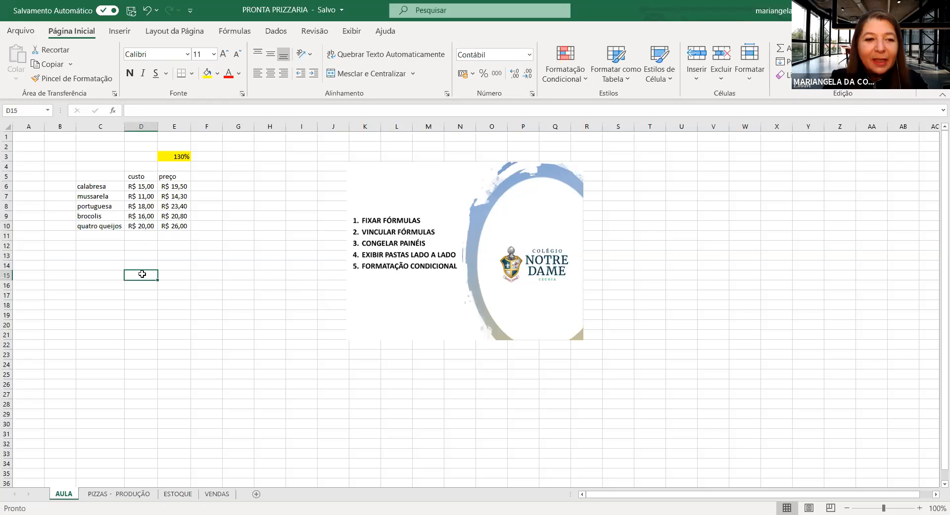
pyautogui.click(147, 228)
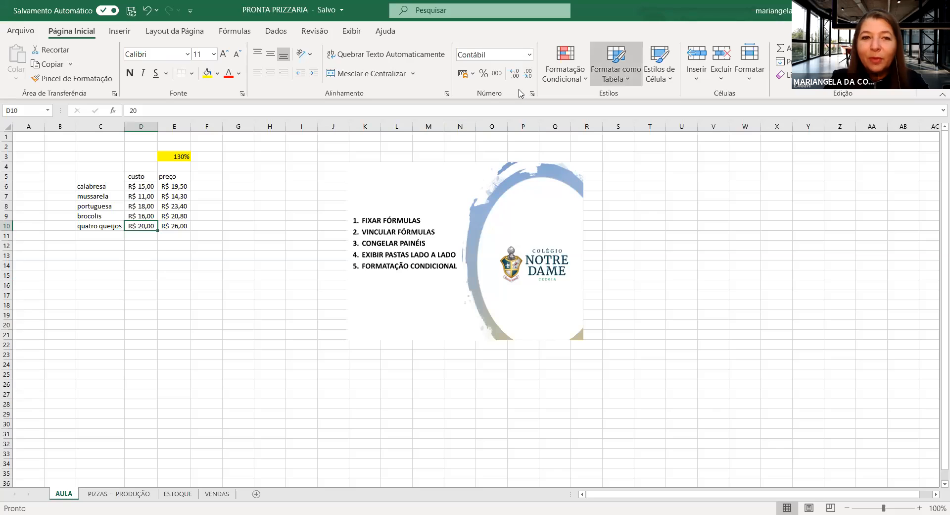
pyautogui.rightClick(148, 227)
pyautogui.click(182, 208)
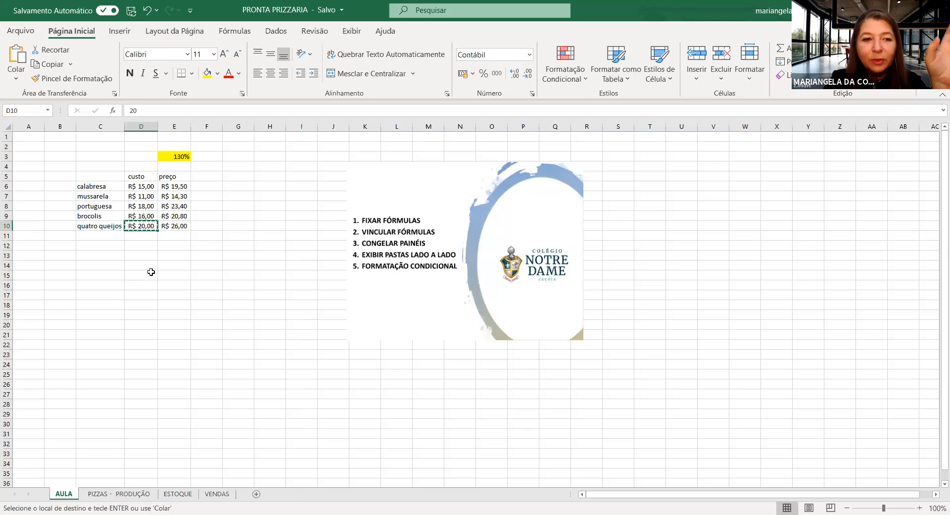
pyautogui.click(145, 255)
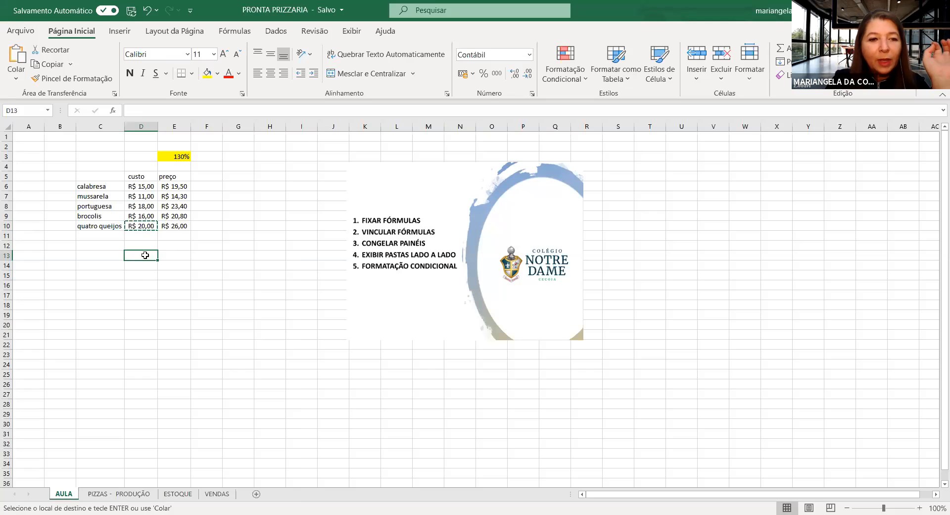
pyautogui.rightClick(146, 257)
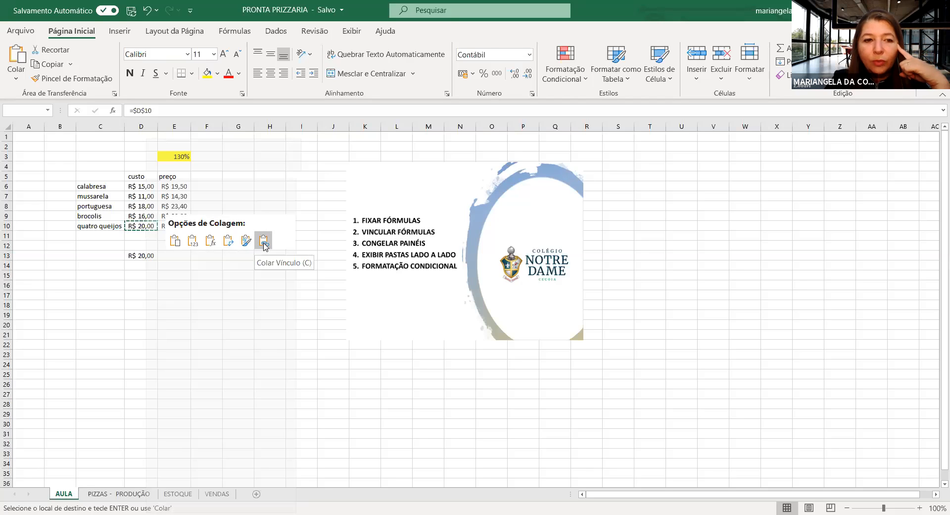
pyautogui.click(264, 243)
pyautogui.click(160, 295)
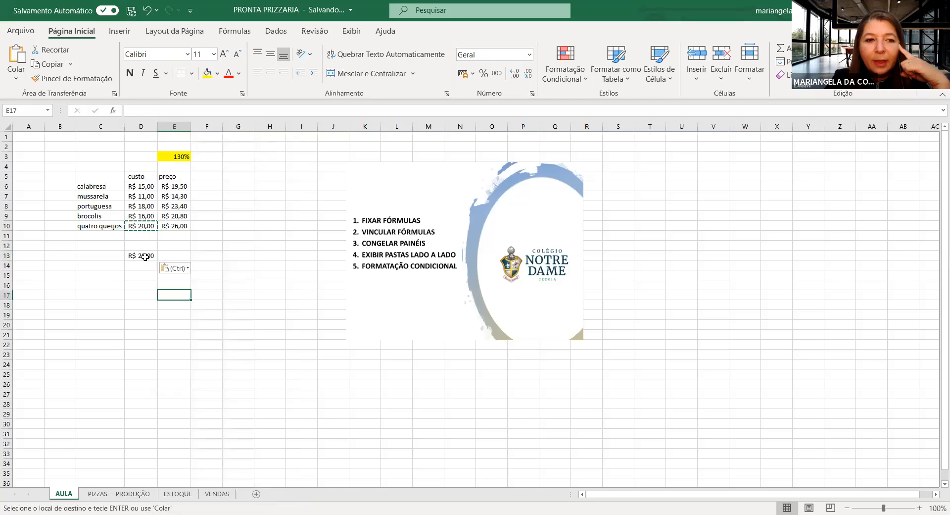
# Compare the link formula in D13 with the source value in D10
pyautogui.click(144, 256)
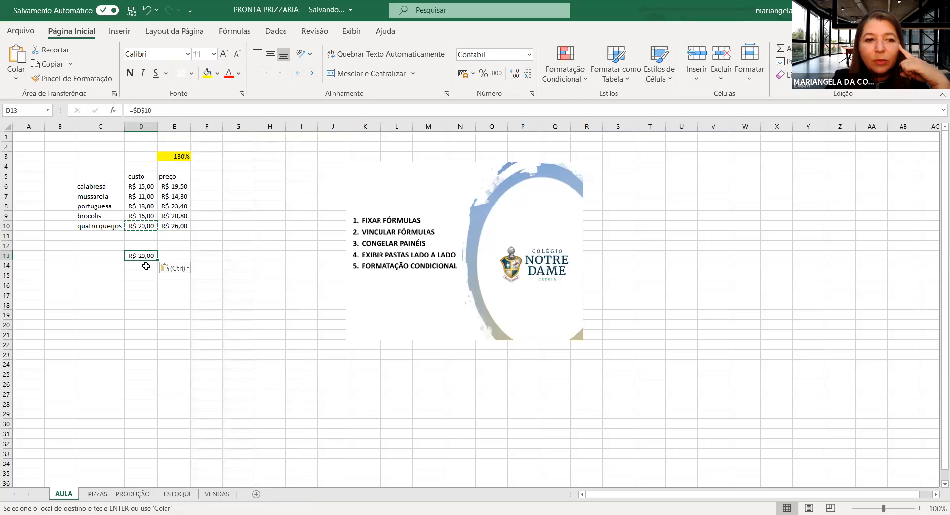
pyautogui.press('Escape')
pyautogui.click(143, 225)
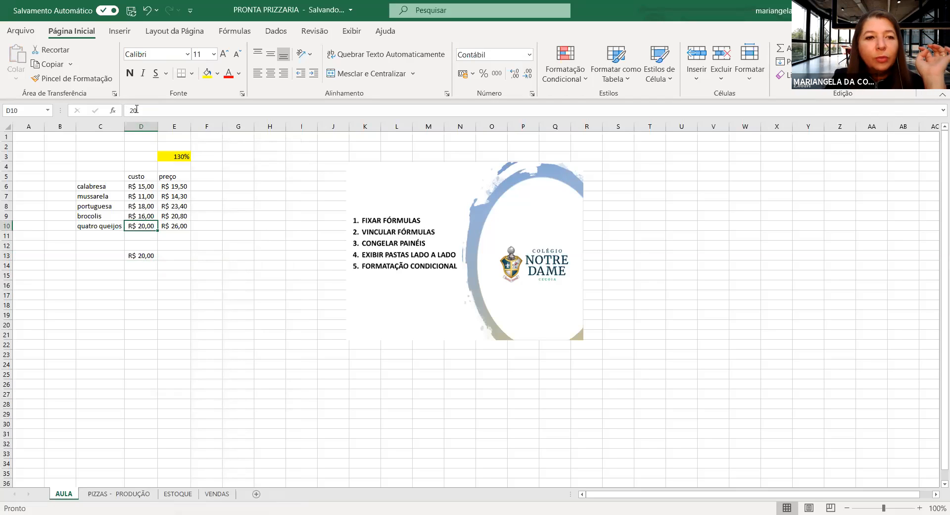
pyautogui.click(146, 255)
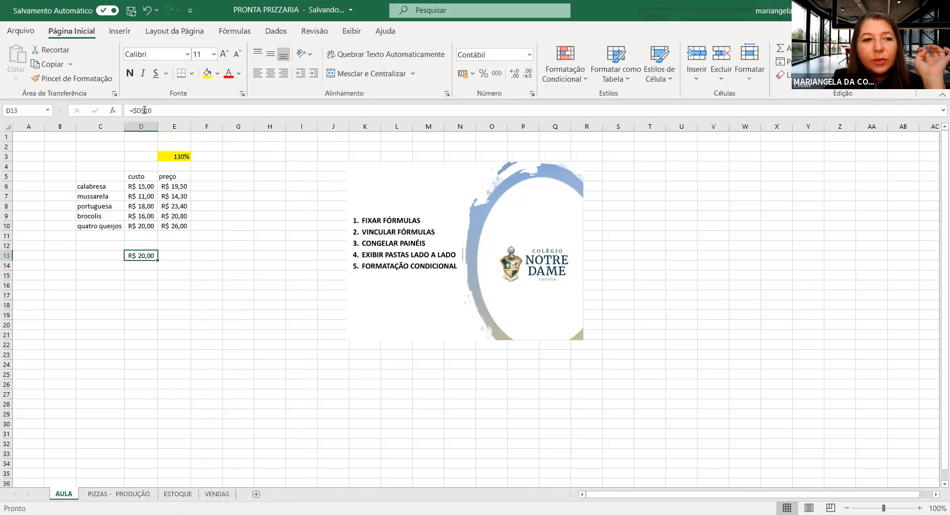
# Set the quatro queijos cost in D10 to 72 and check the linked cell D13
pyautogui.click(150, 224)
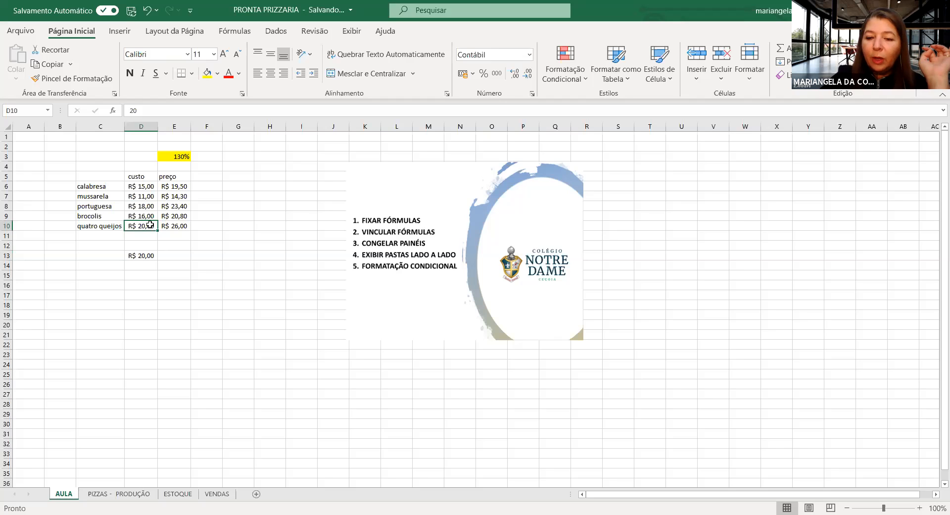
pyautogui.write('72')
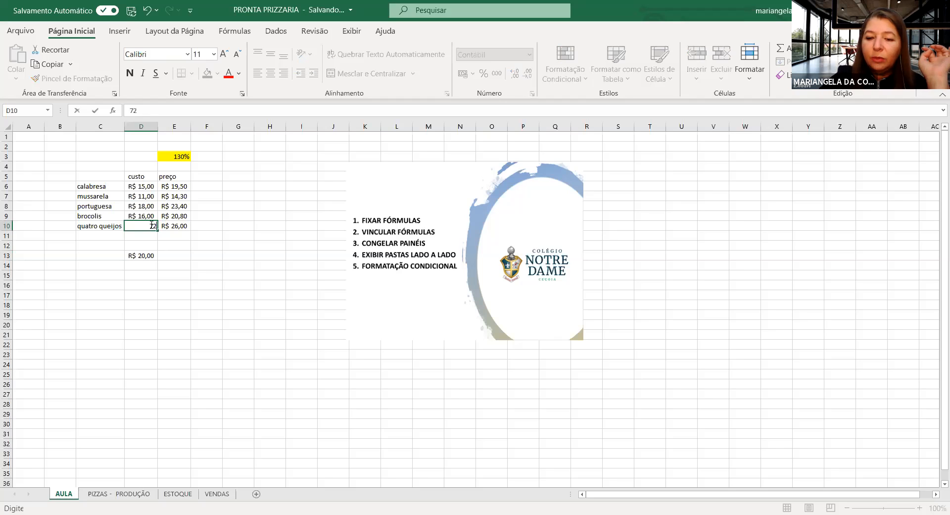
pyautogui.press('Return')
pyautogui.click(143, 257)
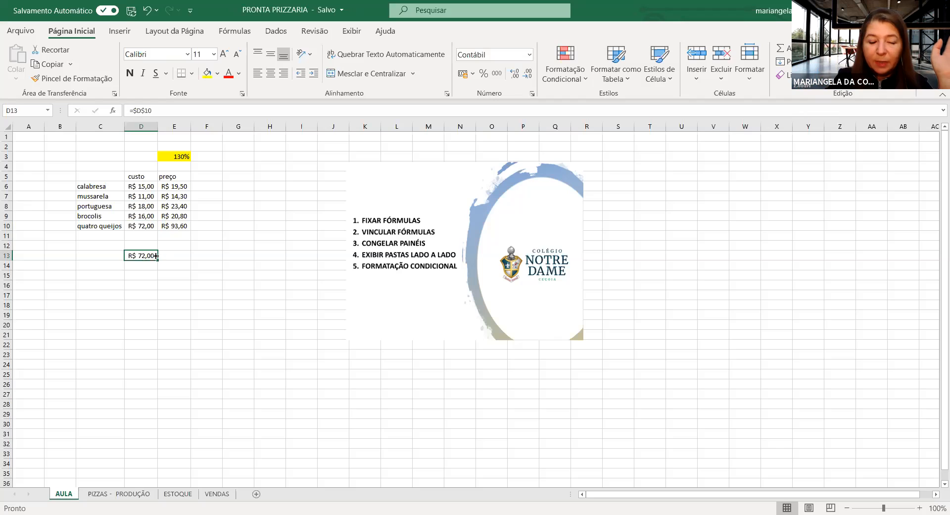
# Copy the quatro queijos cost in D10 and paste it as a link into B12 on the VENDAS sheet
pyautogui.click(148, 226)
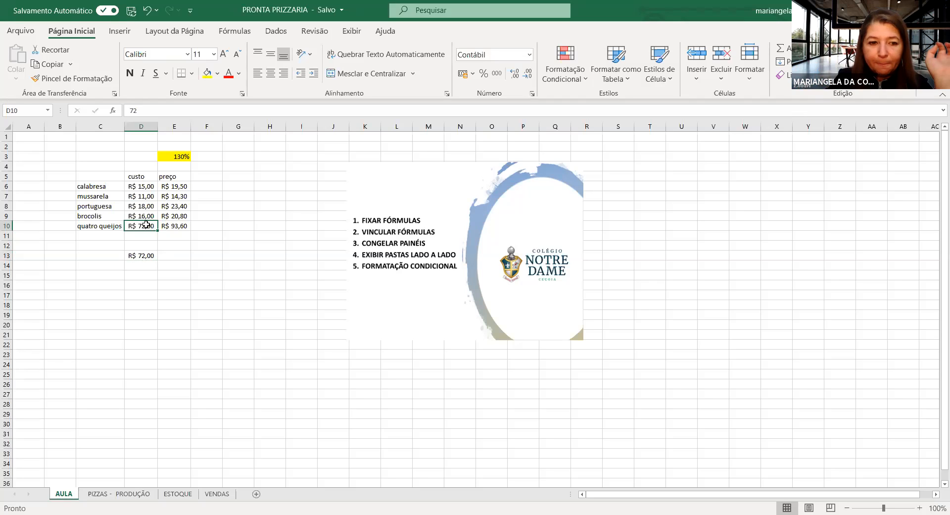
pyautogui.rightClick(147, 224)
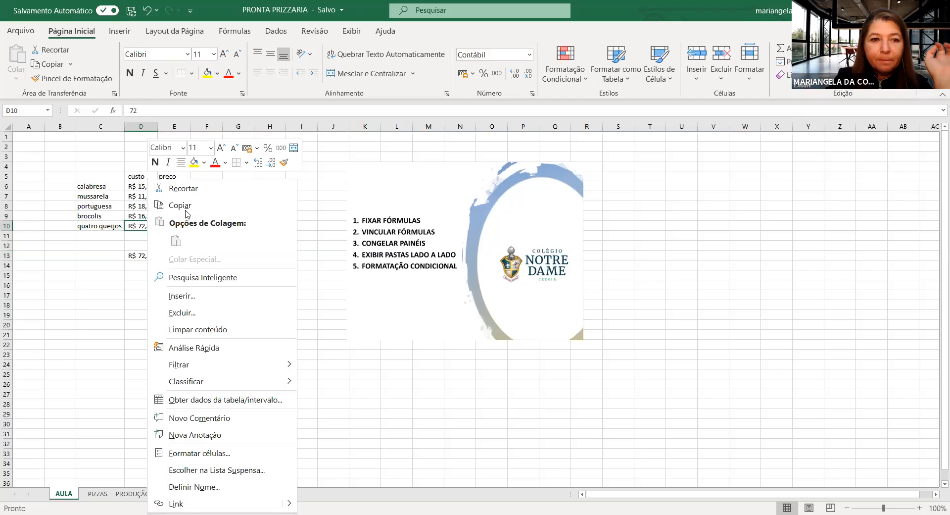
pyautogui.click(184, 206)
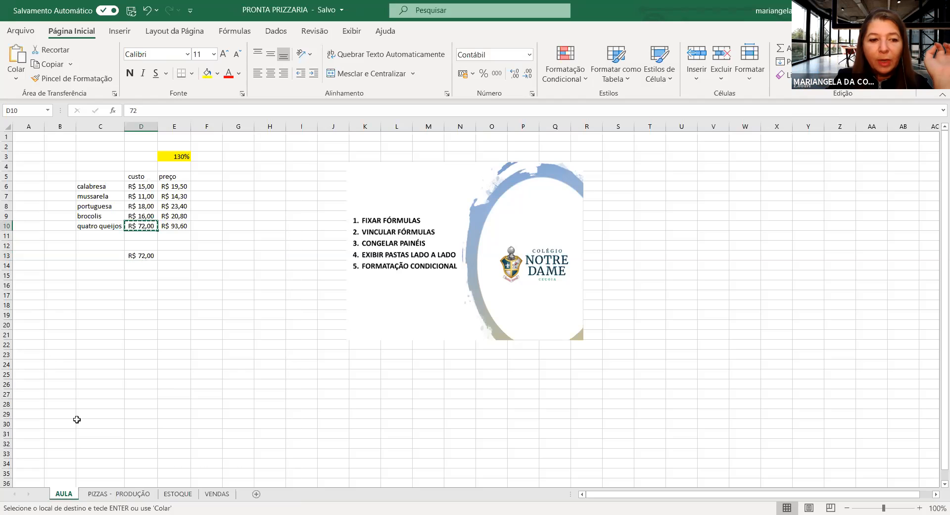
pyautogui.click(217, 494)
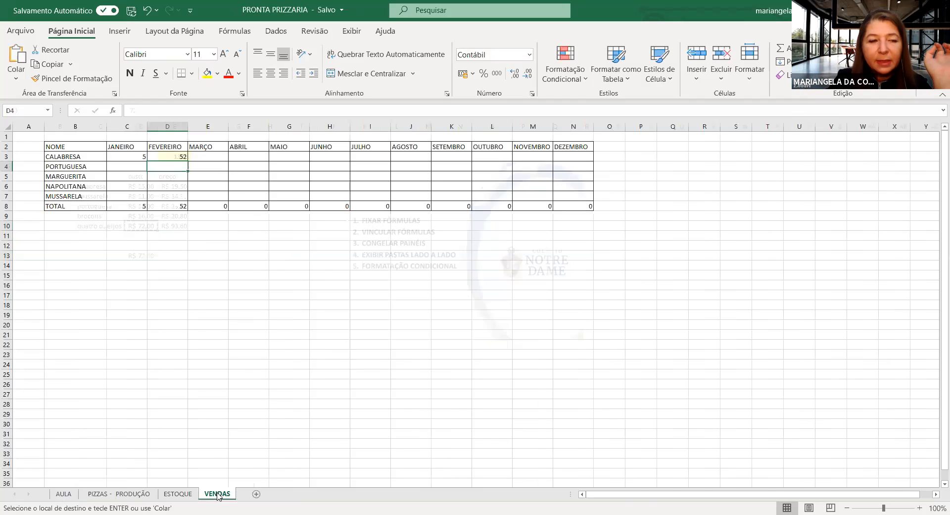
pyautogui.click(89, 245)
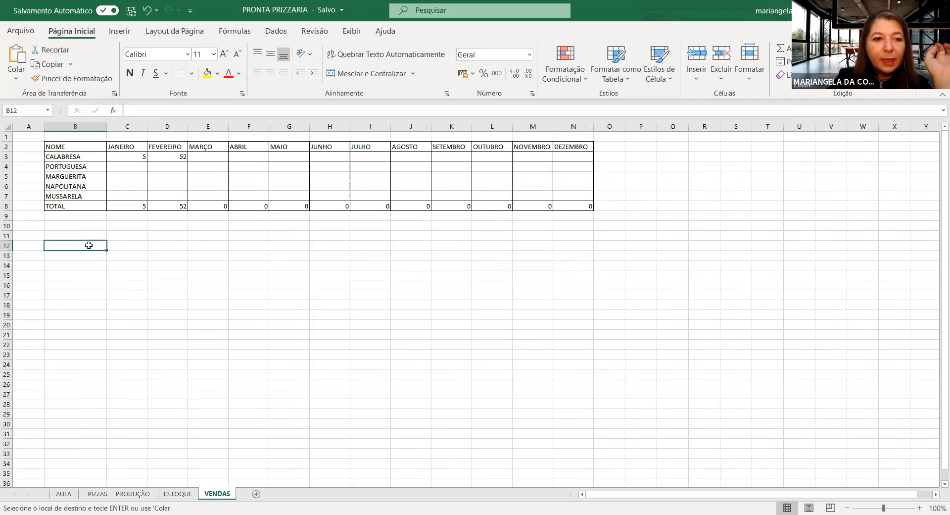
pyautogui.rightClick(89, 245)
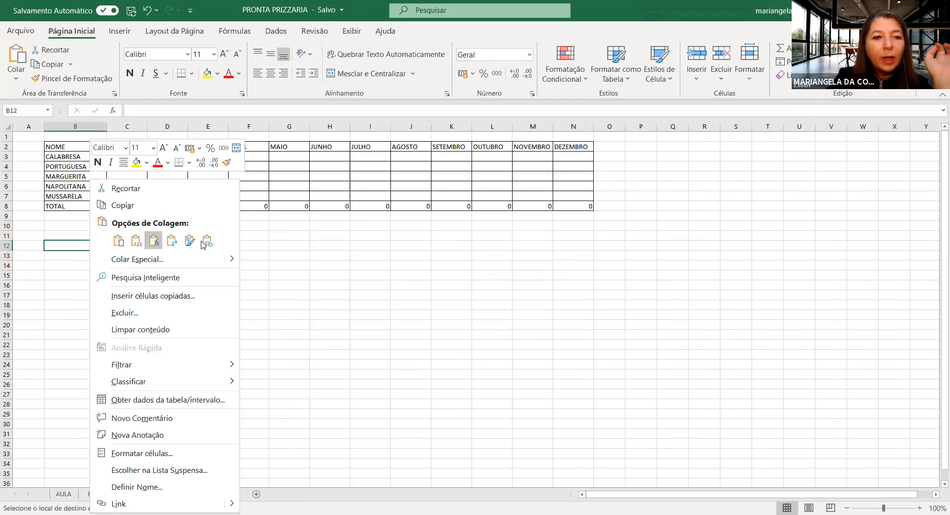
pyautogui.click(207, 241)
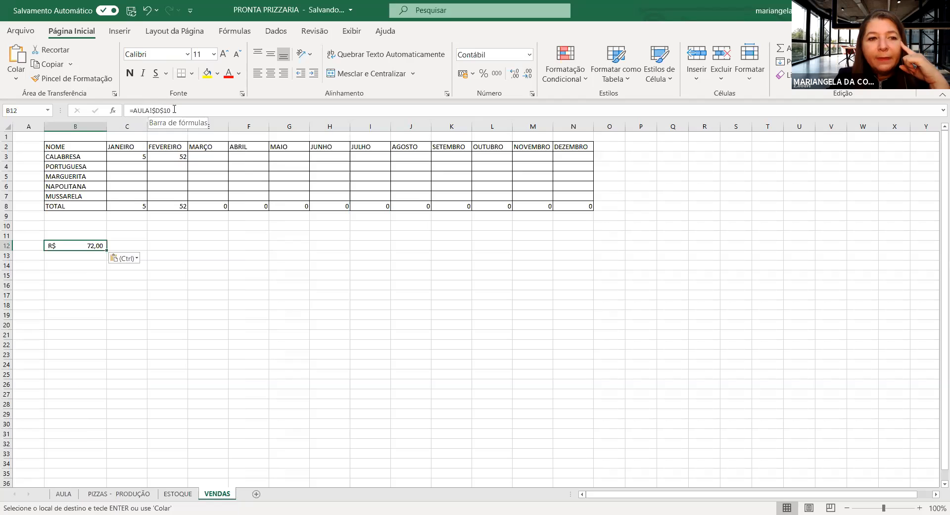
# On the AULA sheet, set the quatro queijos cost in D10 to 1587999 and autofit the width of column E
pyautogui.click(64, 494)
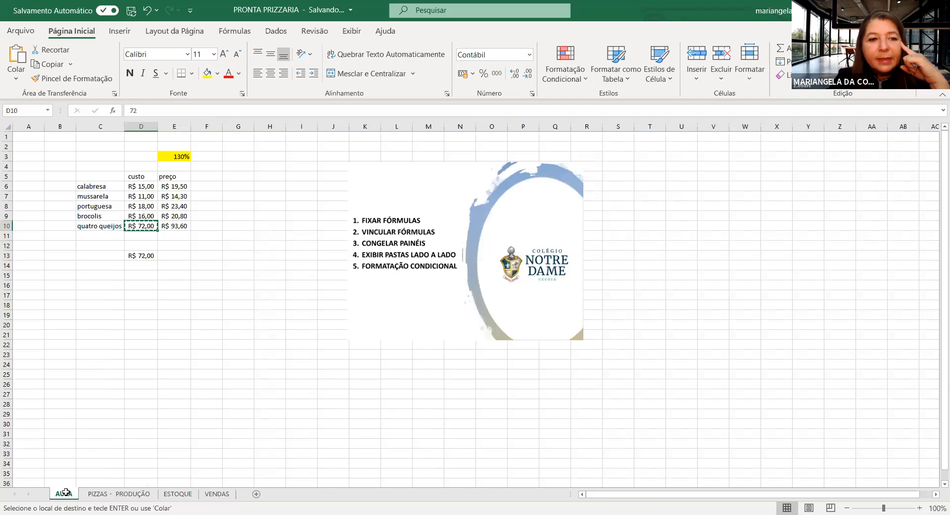
pyautogui.click(164, 304)
pyautogui.press('Escape')
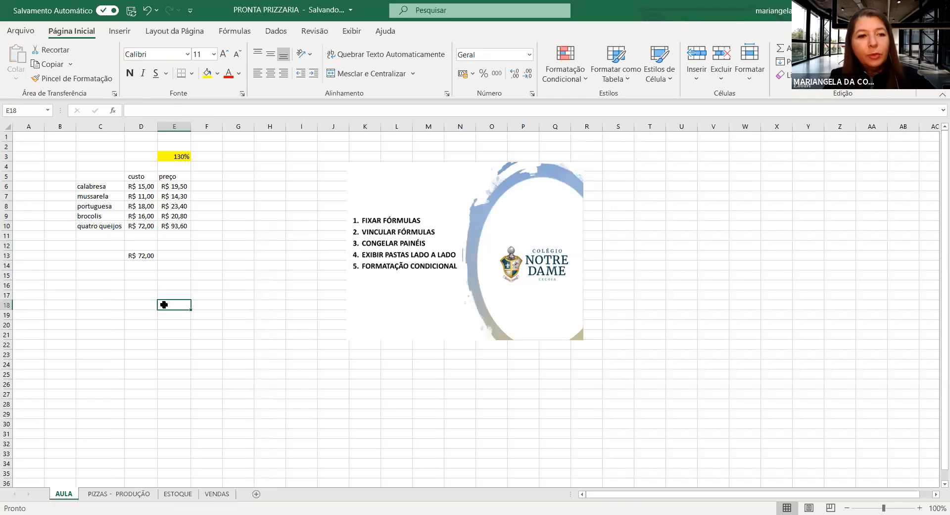
pyautogui.click(149, 226)
pyautogui.write('15')
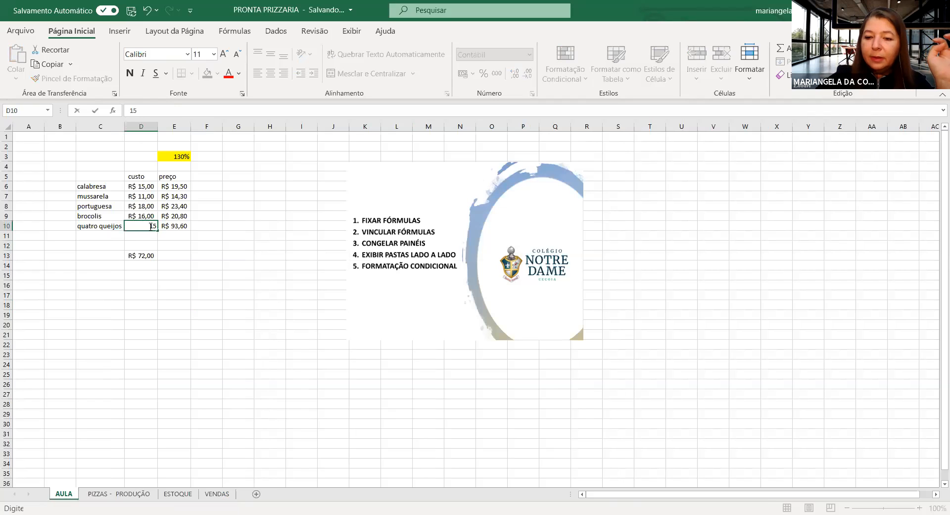
pyautogui.write('87999')
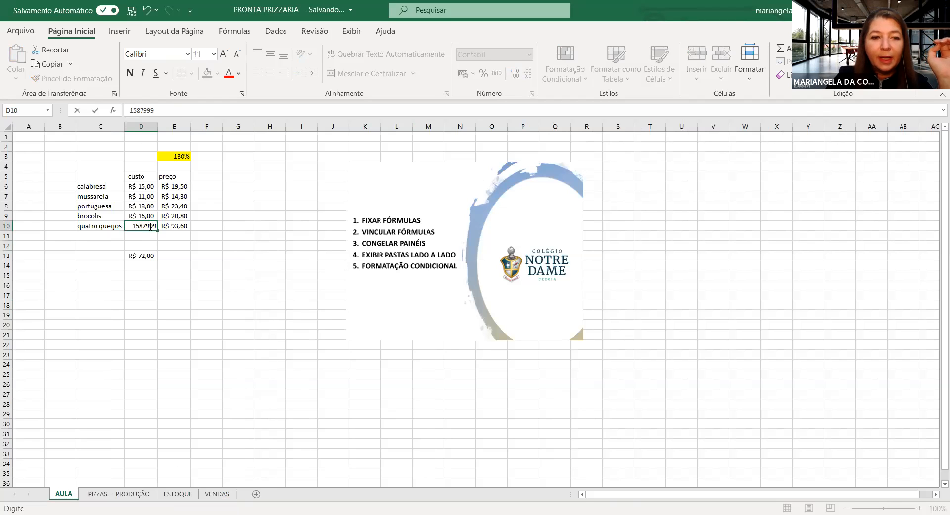
pyautogui.press('Return')
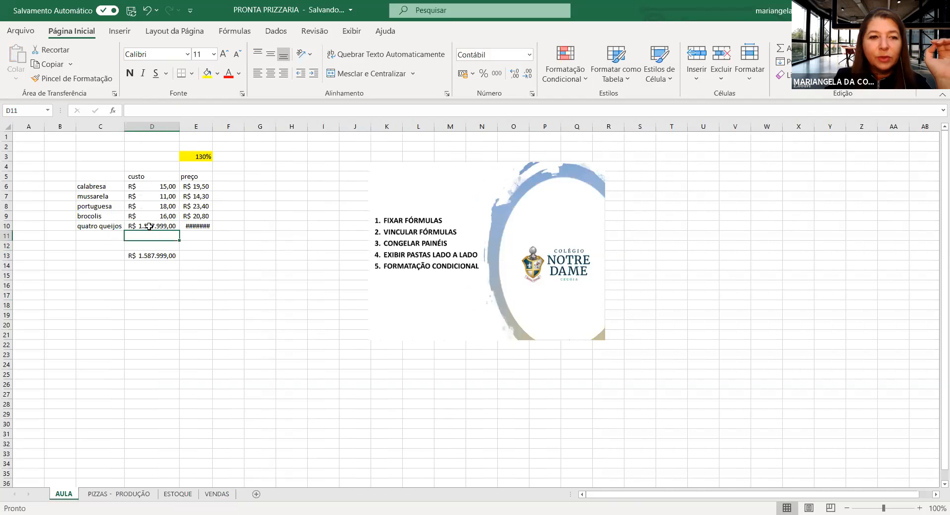
pyautogui.click(206, 227)
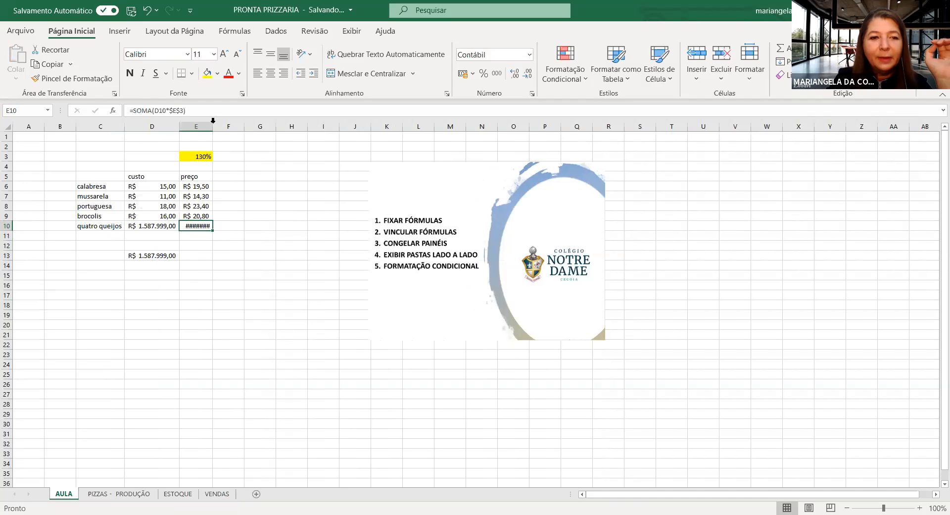
pyautogui.doubleClick(212, 123)
# Check the linked quatro queijos cost in D13 on AULA and in B12 on VENDAS
pyautogui.click(162, 234)
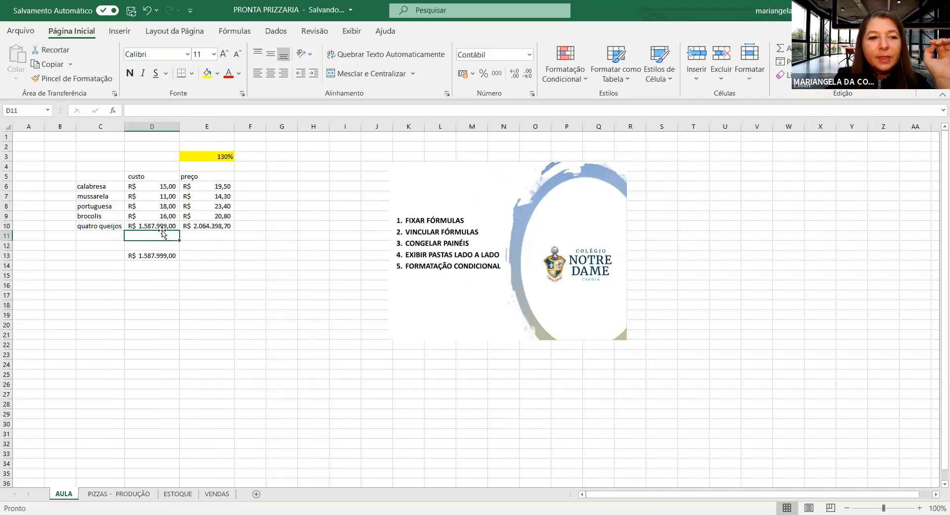
pyautogui.click(159, 253)
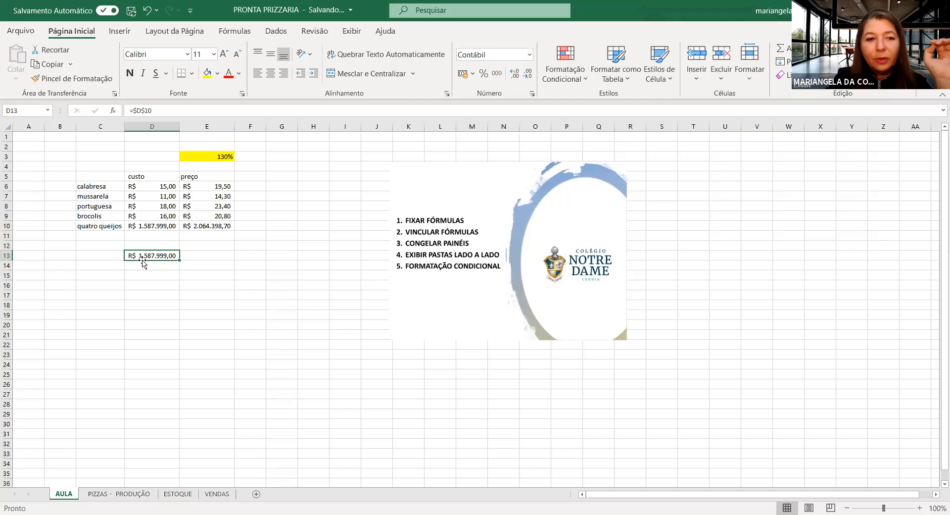
pyautogui.click(217, 493)
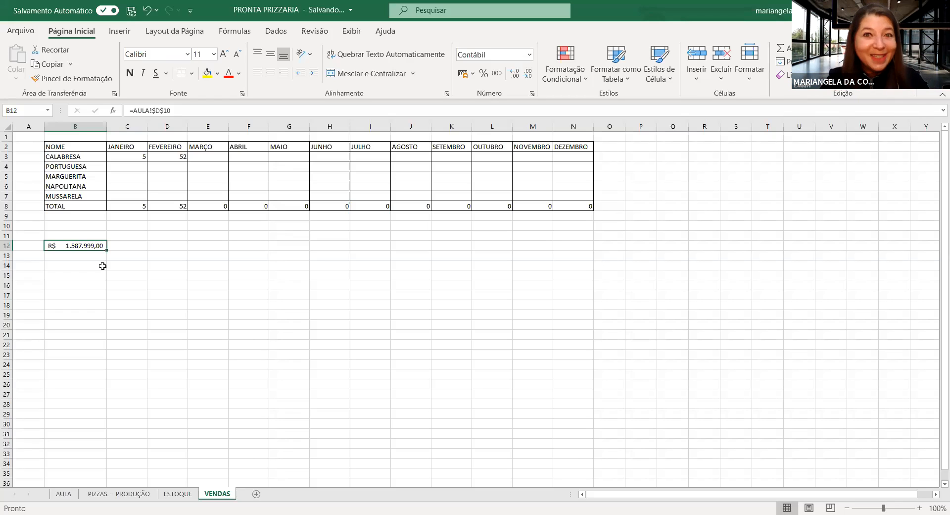
pyautogui.click(131, 323)
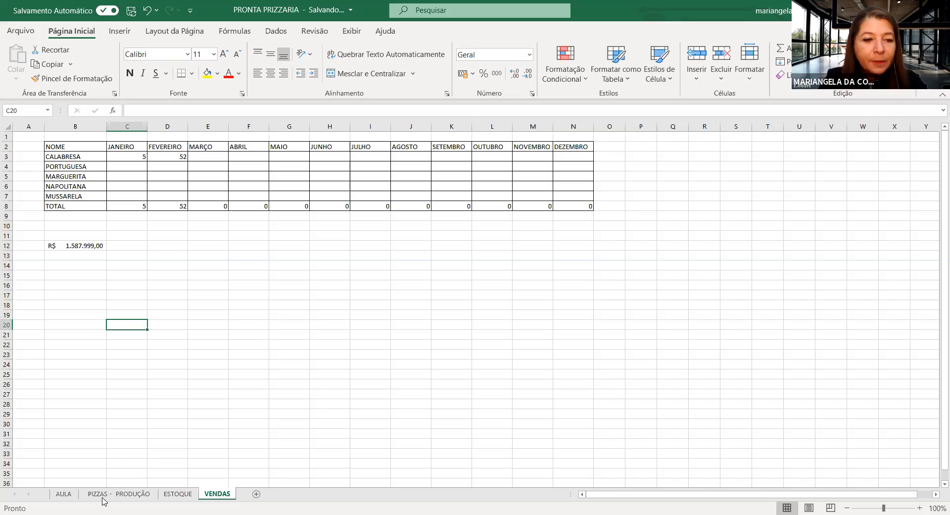
pyautogui.click(63, 493)
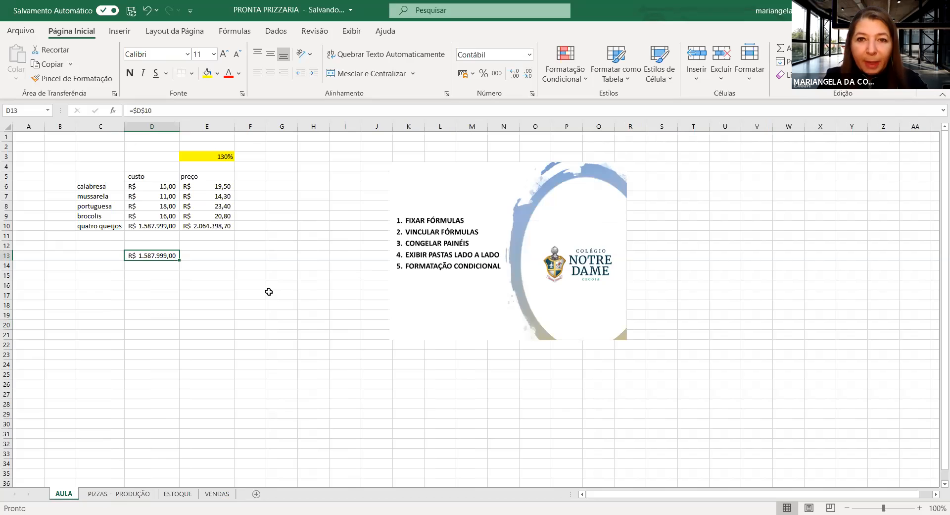
pyautogui.click(137, 496)
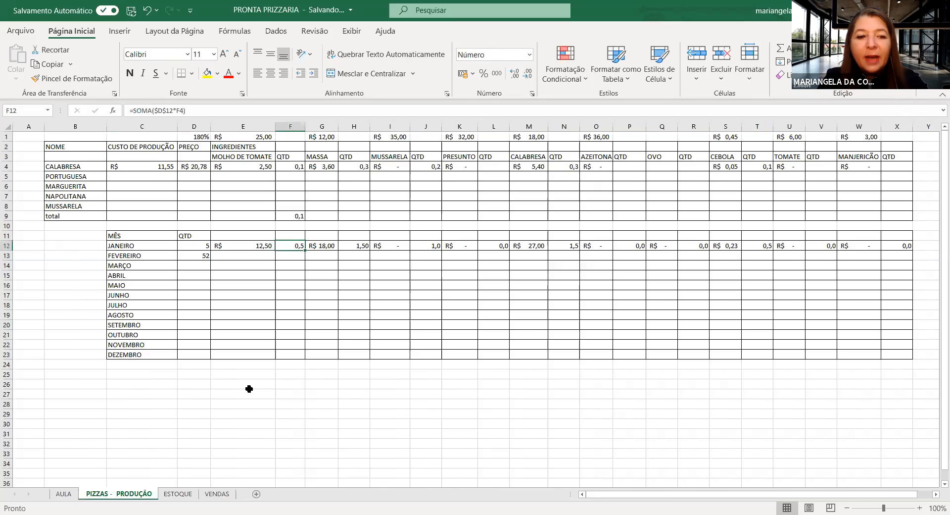
pyautogui.click(216, 495)
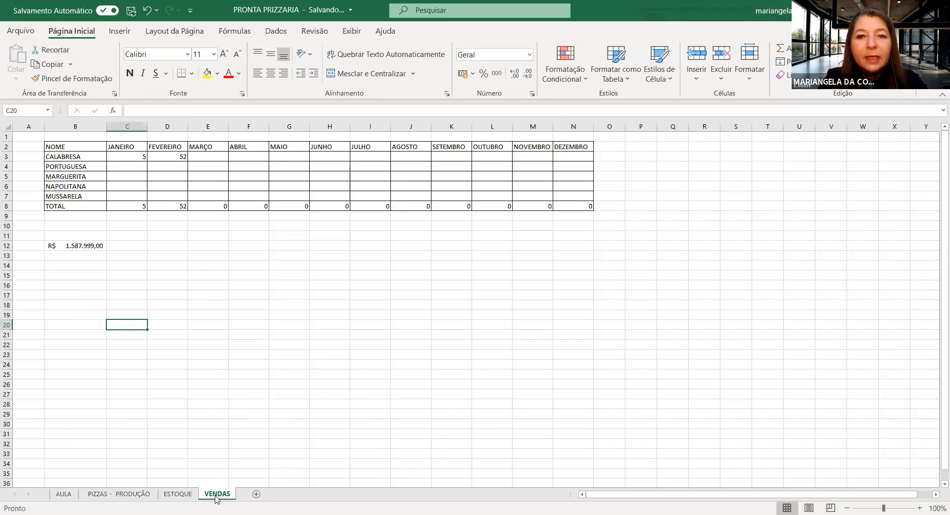
# Open the PIZZAS - PRODUÇÃO sheet and examine the CALABRESA row of the ingredients table
pyautogui.click(182, 494)
pyautogui.click(144, 494)
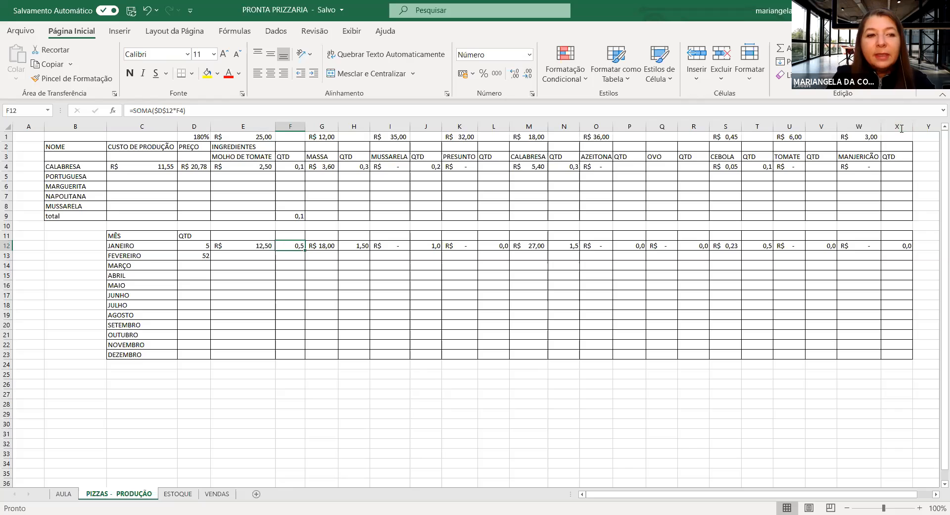
pyautogui.click(91, 166)
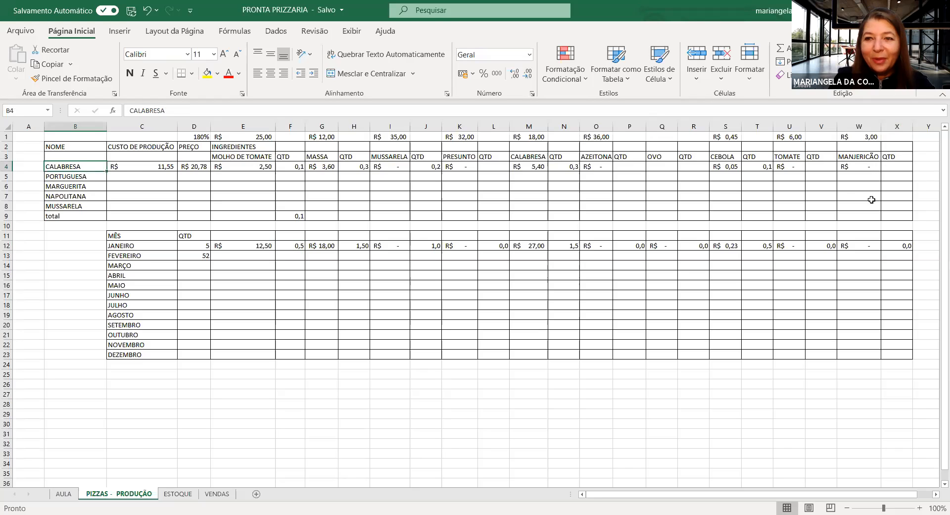
pyautogui.click(706, 184)
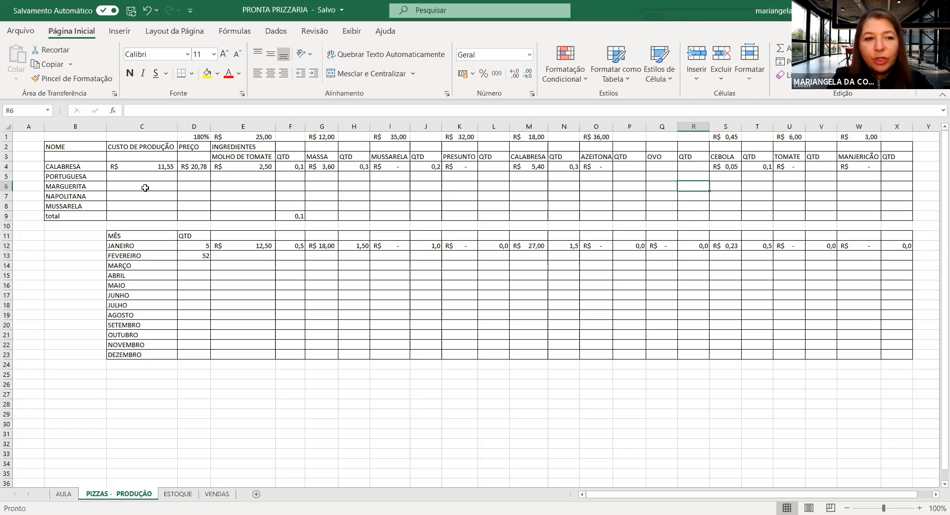
# Follow row 6 past the last ingredient column to check whether the pizza names stay in view
pyautogui.press('Right')
pyautogui.press('Right')
pyautogui.press('Right')
pyautogui.press('Right')
pyautogui.press('Right')
pyautogui.press('Right')
pyautogui.press('Right')
pyautogui.press('Right')
pyautogui.press('Right')
pyautogui.press('Right')
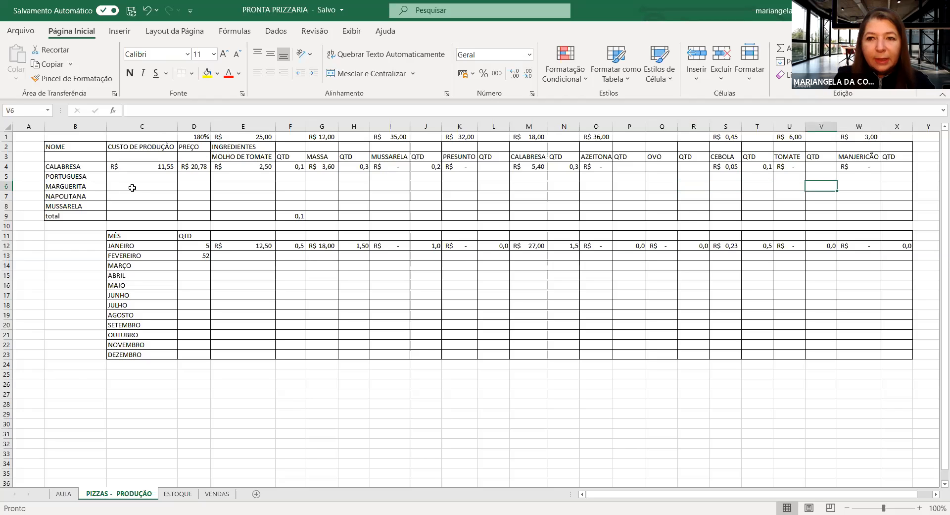
pyautogui.press('Right')
pyautogui.press('Right')
pyautogui.press('Right')
pyautogui.press('Right')
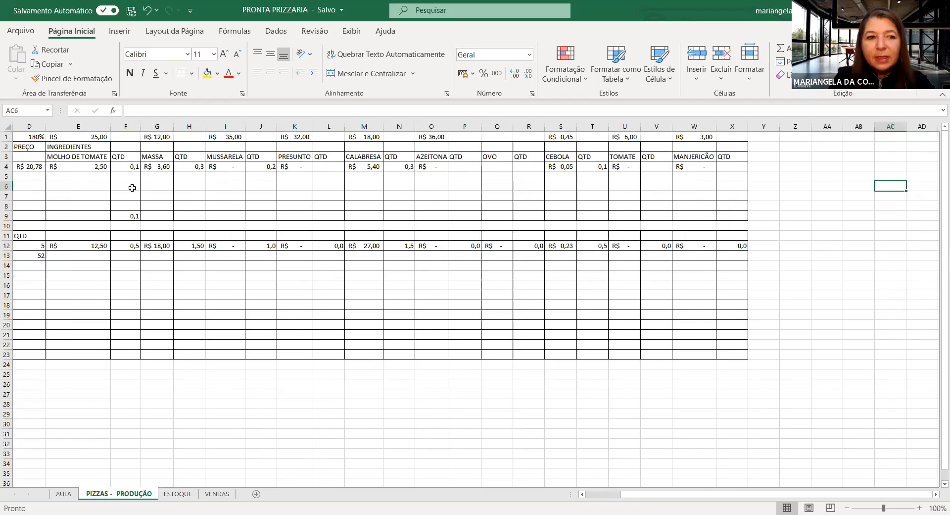
pyautogui.press('Right')
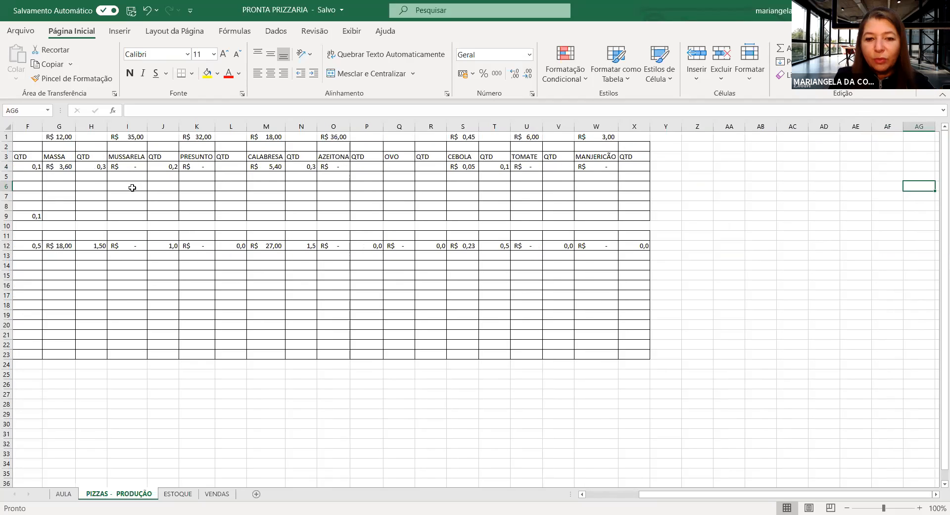
# Go back along row 6 to the MANJERICÃO column and inspect the cost formula in W4
pyautogui.press('Left')
pyautogui.press('Left')
pyautogui.press('Left')
pyautogui.press('Left')
pyautogui.press('Left')
pyautogui.press('Left')
pyautogui.press('Left')
pyautogui.press('Left')
pyautogui.press('Left')
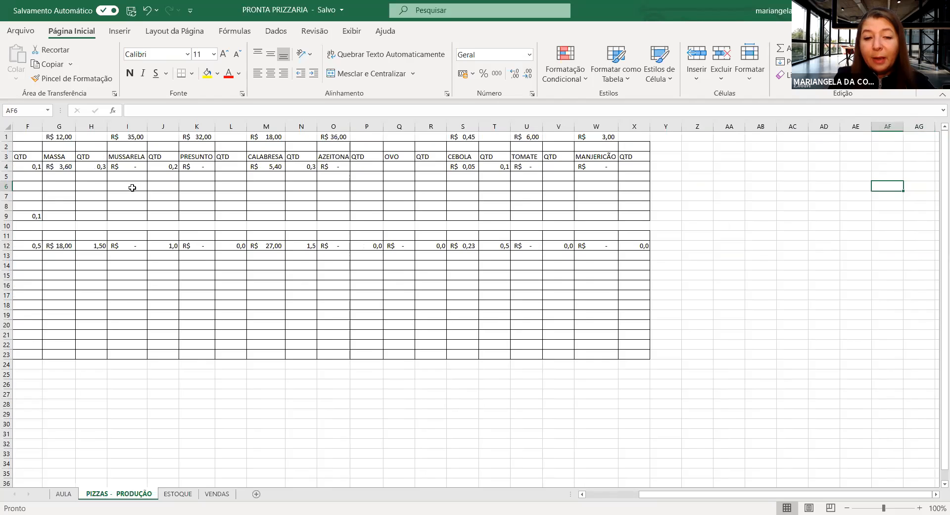
pyautogui.press('Left')
pyautogui.press('Left')
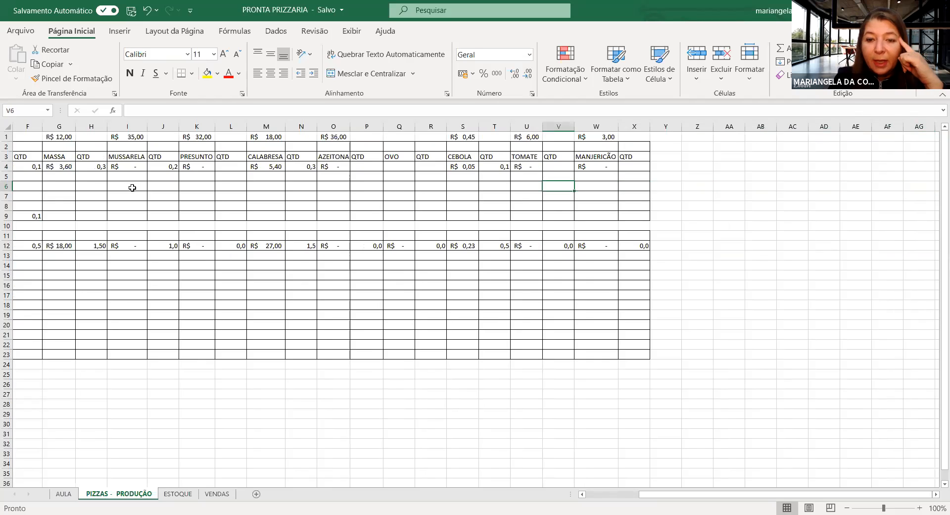
pyautogui.press('Right')
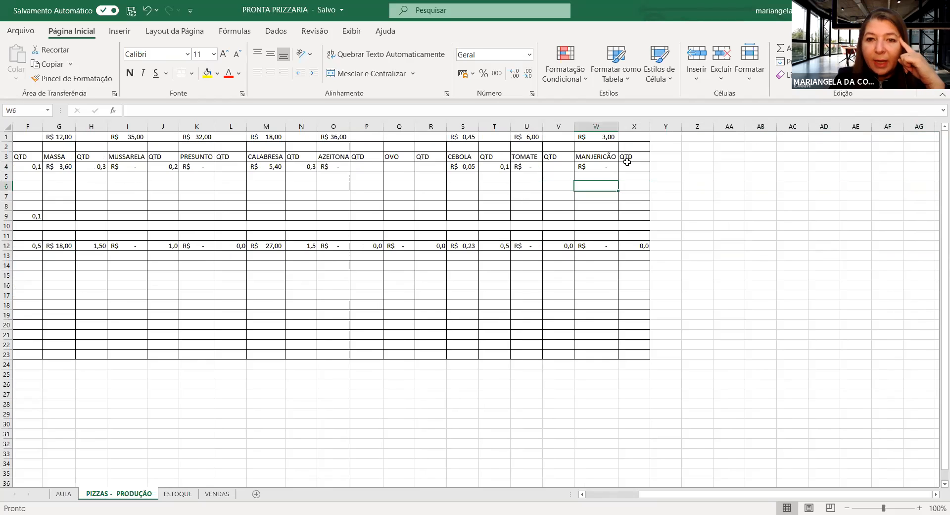
pyautogui.click(608, 166)
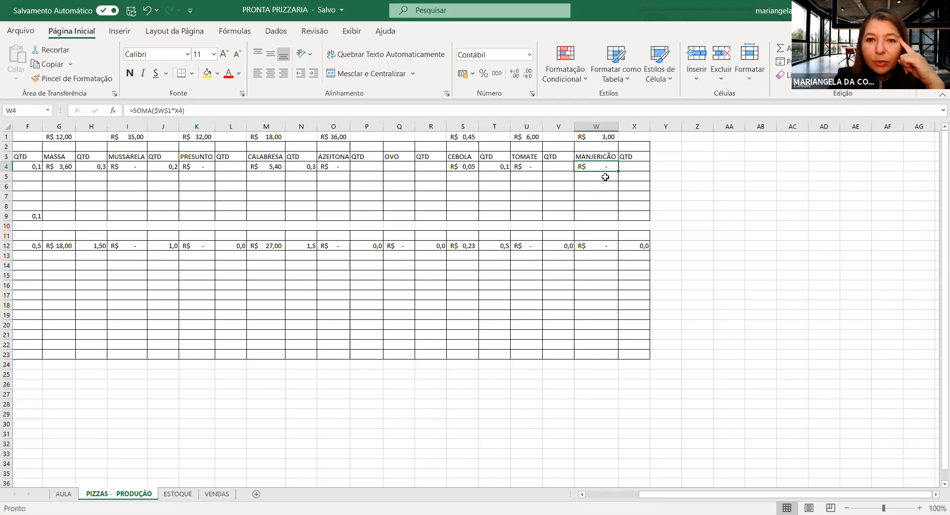
pyautogui.click(605, 185)
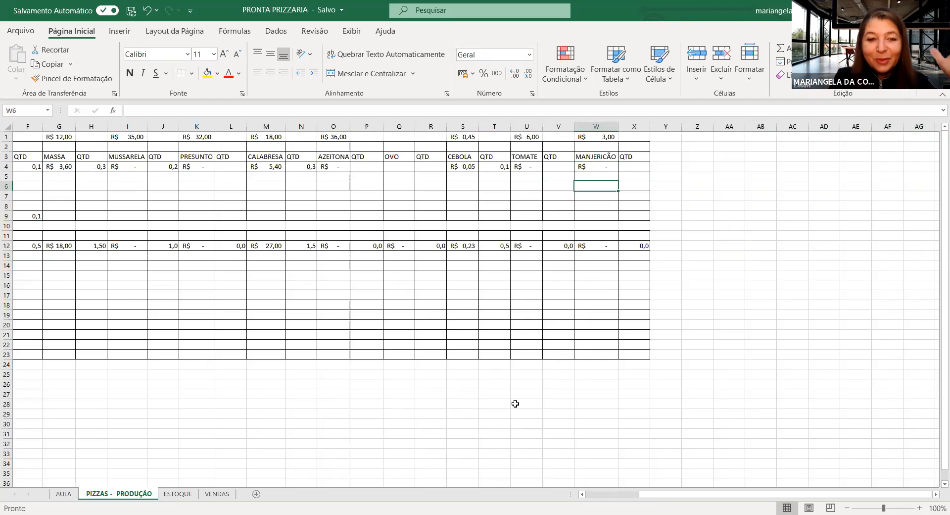
# Return to the start of the production table and select the CUSTO DE PRODUÇÃO heading in C2
pyautogui.press('Left')
pyautogui.press('Left')
pyautogui.press('Left')
pyautogui.press('Left')
pyautogui.press('Left')
pyautogui.press('Left')
pyautogui.press('Left')
pyautogui.press('Left')
pyautogui.press('Left')
pyautogui.press('Left')
pyautogui.press('Left')
pyautogui.press('Left')
pyautogui.press('Left')
pyautogui.press('Left')
pyautogui.press('Left')
pyautogui.press('Left')
pyautogui.press('Left')
pyautogui.press('Left')
pyautogui.press('Left')
pyautogui.press('Left')
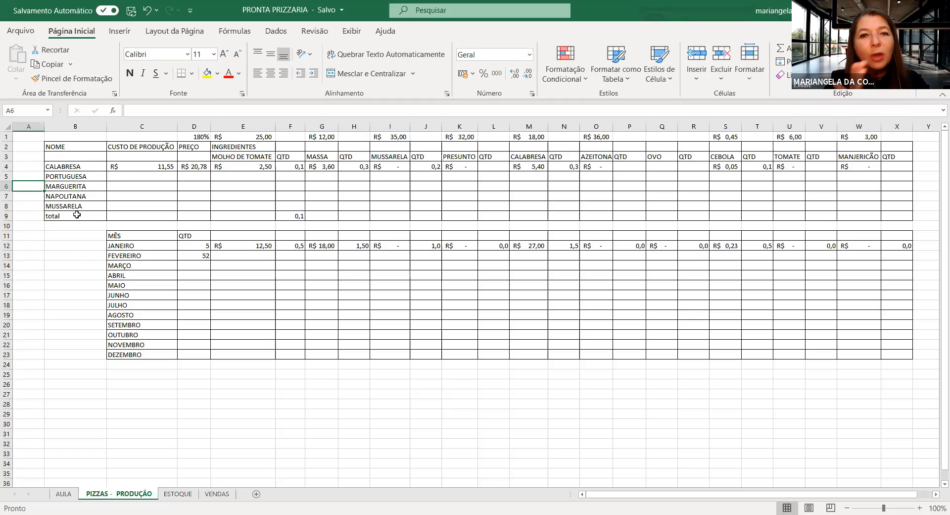
pyautogui.click(142, 146)
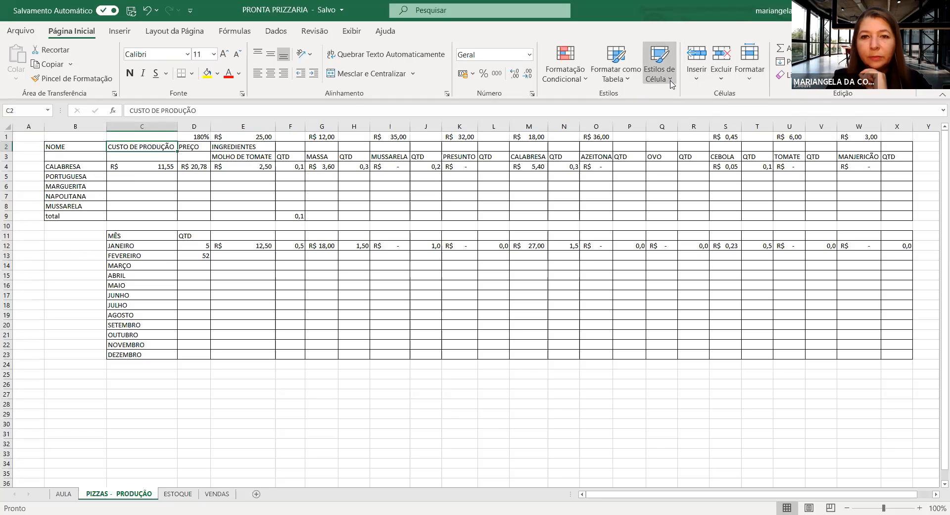
pyautogui.click(647, 75)
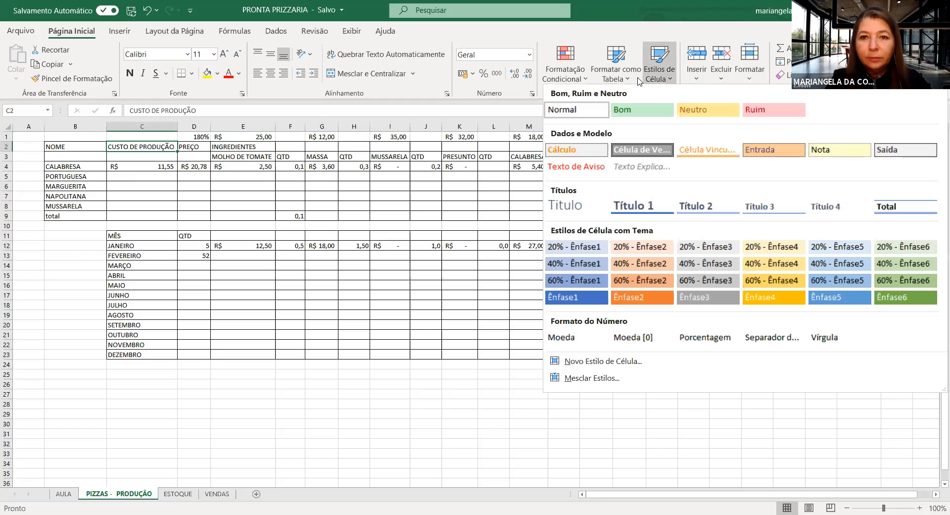
pyautogui.click(637, 80)
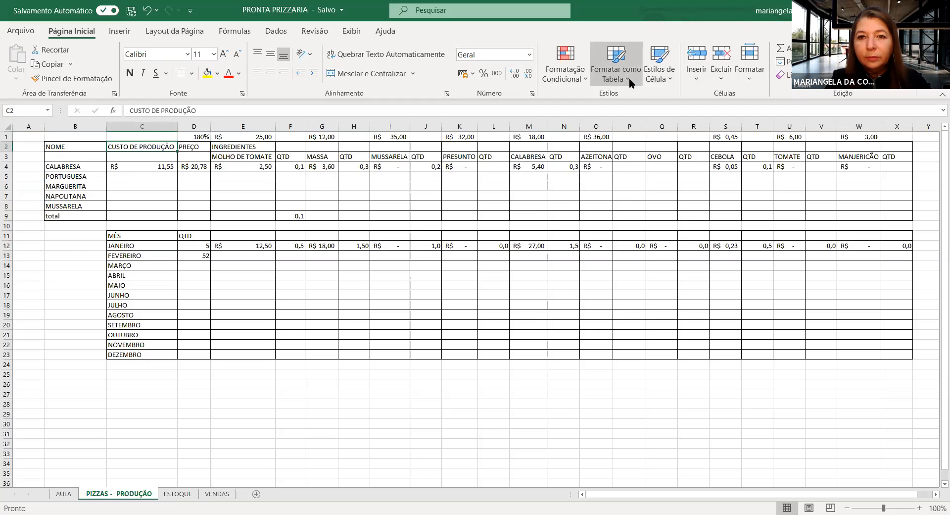
pyautogui.click(628, 78)
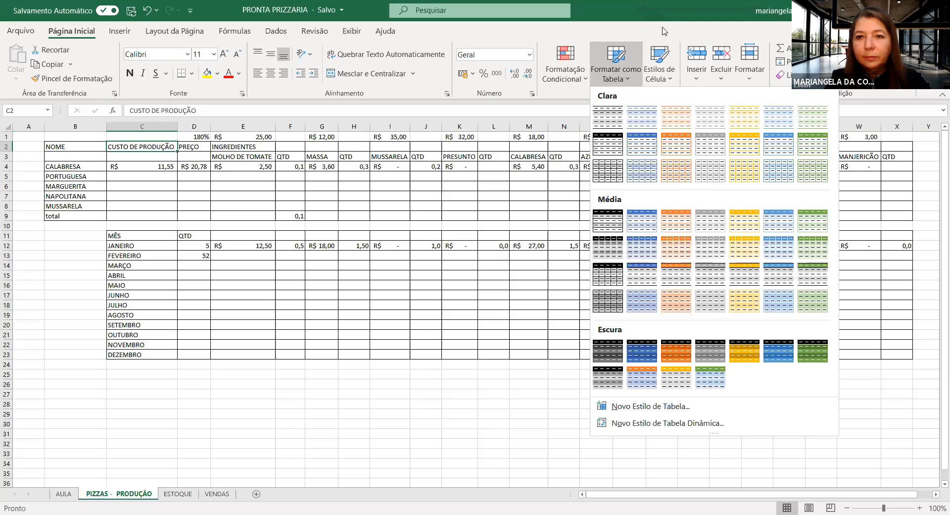
pyautogui.click(765, 95)
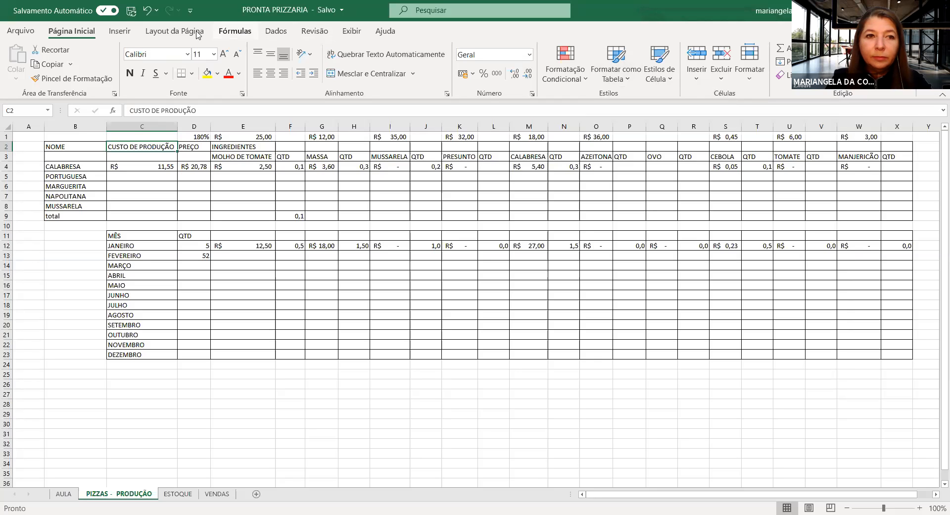
# Freeze the panes at C2 to keep row 1 and the columns through the pizza names in view
pyautogui.click(351, 34)
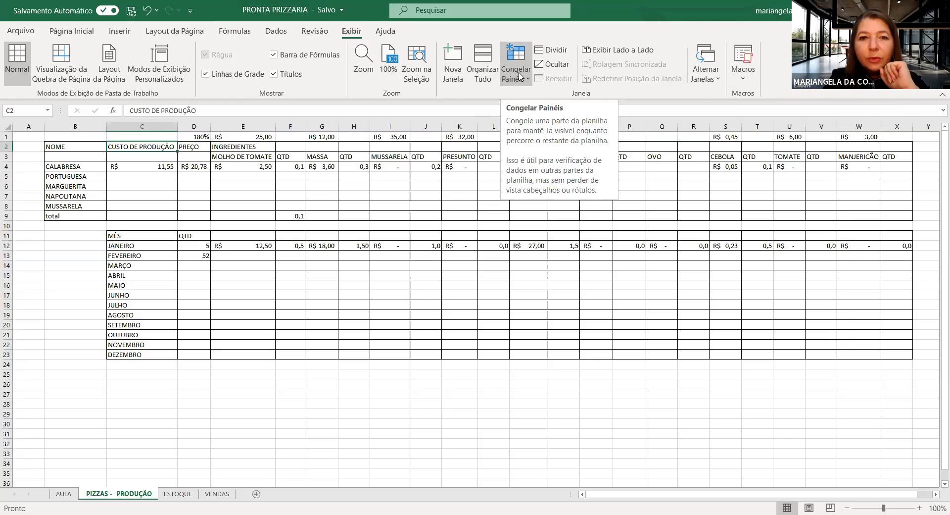
pyautogui.click(520, 76)
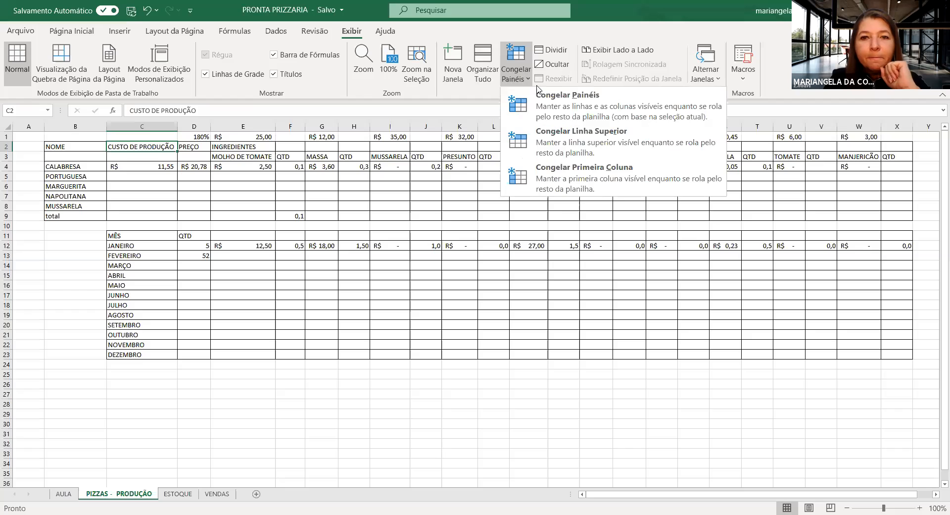
pyautogui.click(554, 105)
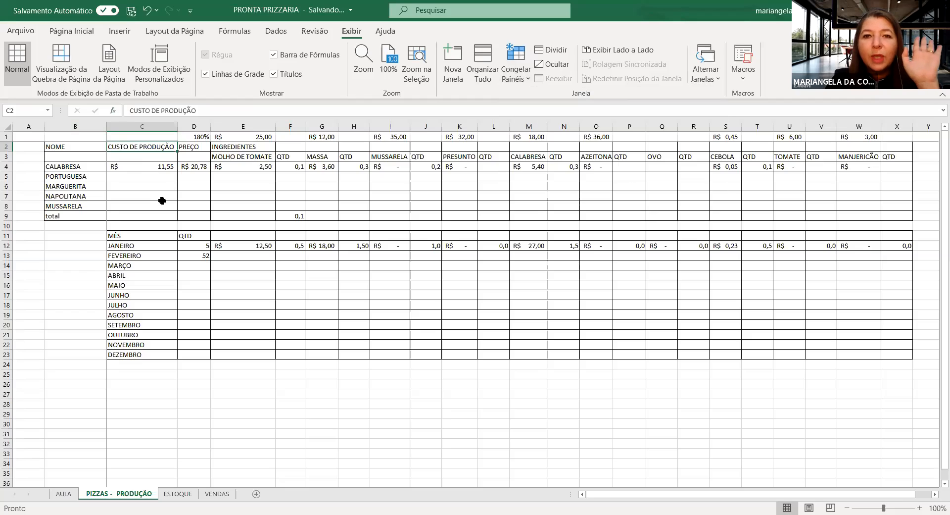
# Follow row 2 out to column AU to check that the frozen pizza names remain beside the ingredient columns
pyautogui.click(202, 151)
pyautogui.press('Right')
pyautogui.press('Right')
pyautogui.press('Right')
pyautogui.press('Right')
pyautogui.press('Right')
pyautogui.press('Right')
pyautogui.press('Right')
pyautogui.press('Right')
pyautogui.press('Right')
pyautogui.press('Right')
pyautogui.press('Right')
pyautogui.press('Right')
pyautogui.press('Right')
pyautogui.press('Right')
pyautogui.press('Right')
pyautogui.press('Right')
pyautogui.press('Right')
pyautogui.press('Right')
pyautogui.press('Right')
pyautogui.press('Right')
pyautogui.press('Right')
pyautogui.press('Right')
pyautogui.press('Right')
pyautogui.press('Right')
pyautogui.press('Right')
pyautogui.press('Right')
pyautogui.press('Right')
pyautogui.press('Right')
pyautogui.press('Right')
pyautogui.press('Right')
pyautogui.press('Right')
pyautogui.press('Right')
pyautogui.press('Right')
pyautogui.press('Right')
pyautogui.press('Right')
pyautogui.press('Right')
pyautogui.press('Right')
pyautogui.press('Right')
pyautogui.press('Right')
pyautogui.press('Right')
pyautogui.press('Right')
pyautogui.press('Right')
pyautogui.press('Right')
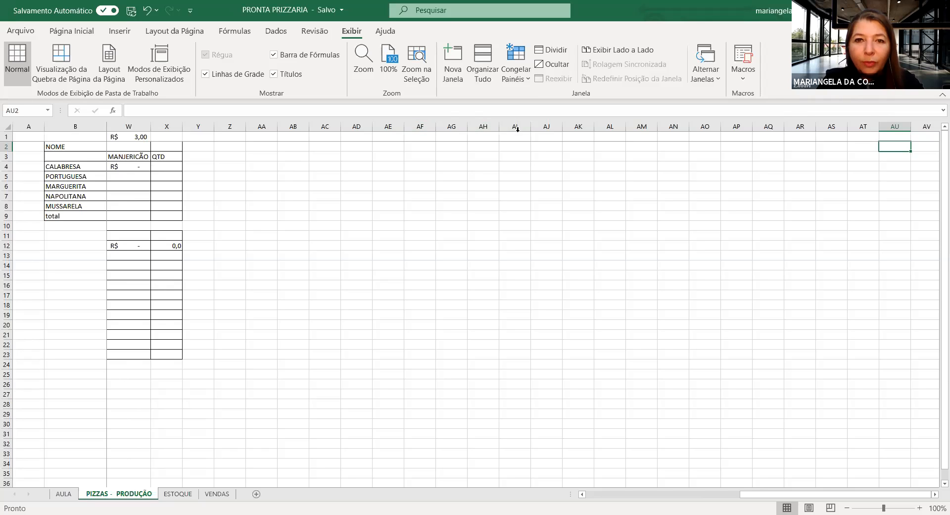
# Unfreeze the panes and freeze them again at the PREÇO heading in D2, keeping CUSTO DE PRODUÇÃO in view
pyautogui.click(518, 69)
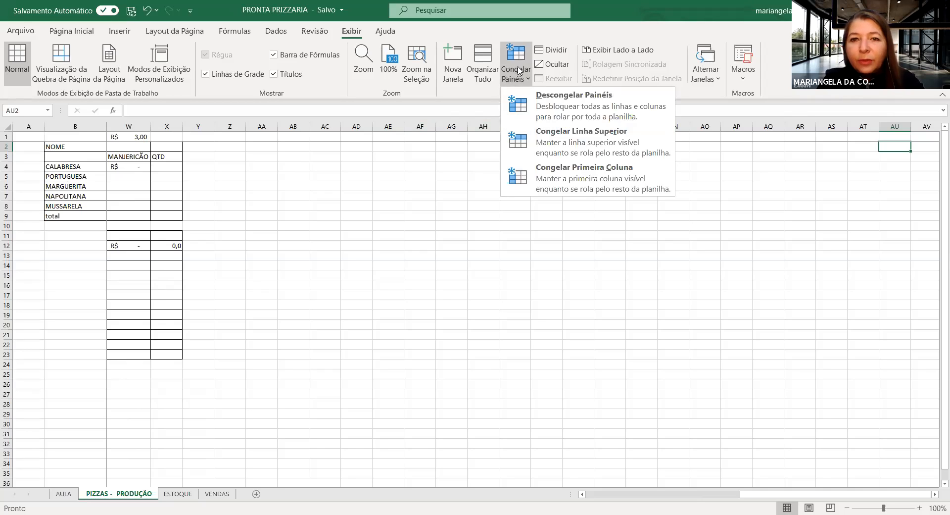
pyautogui.click(556, 98)
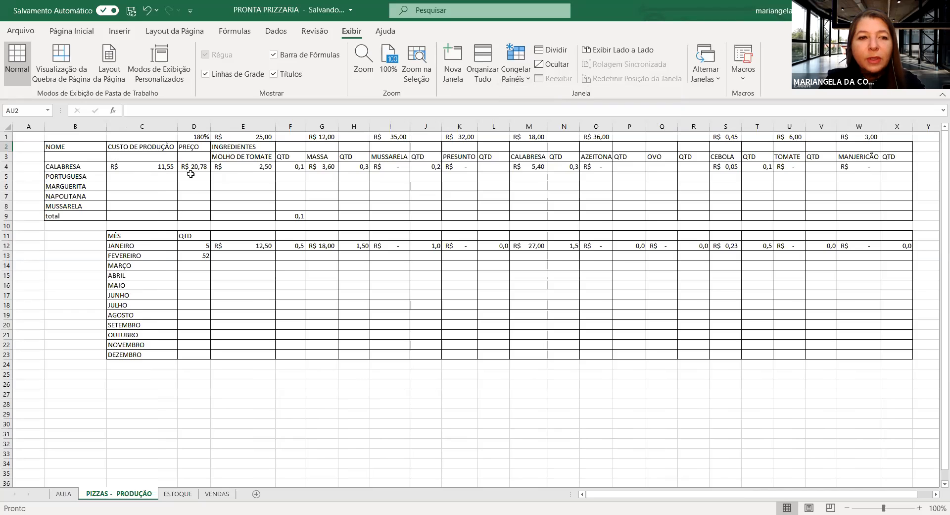
pyautogui.click(196, 145)
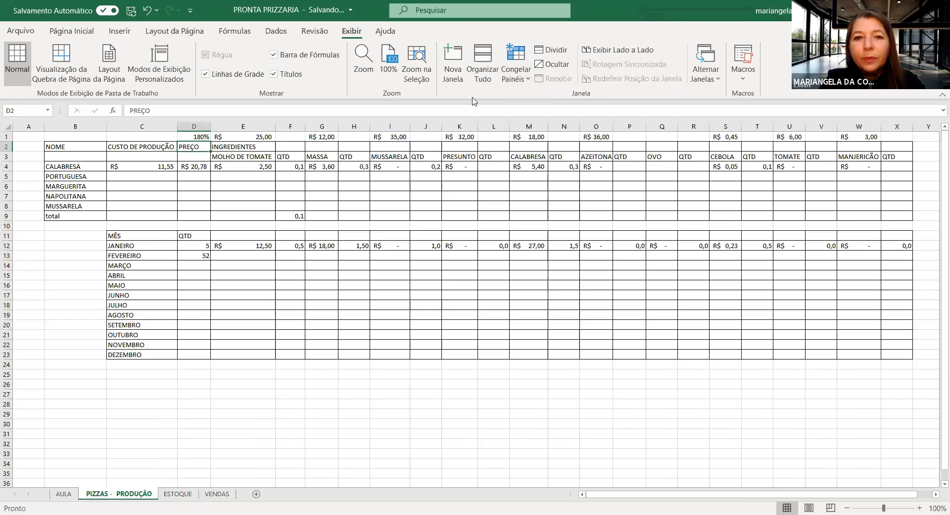
pyautogui.click(514, 79)
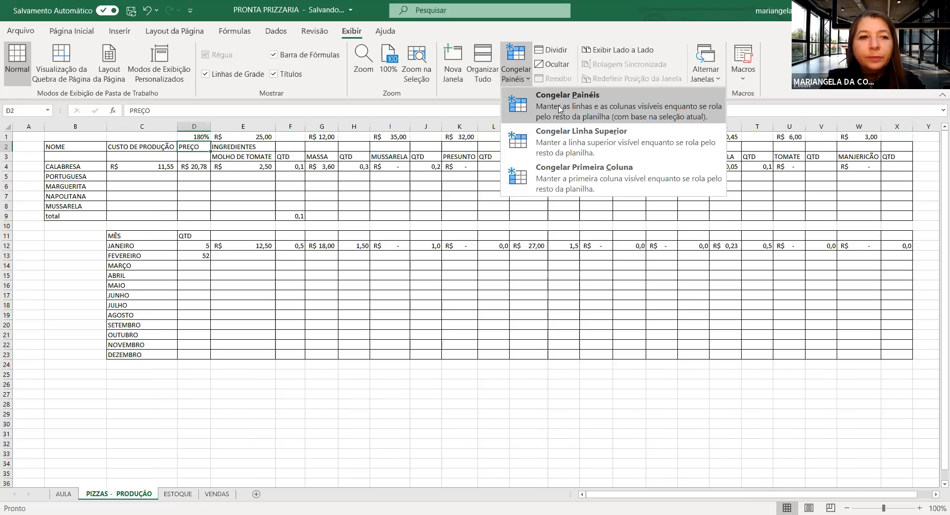
pyautogui.click(559, 109)
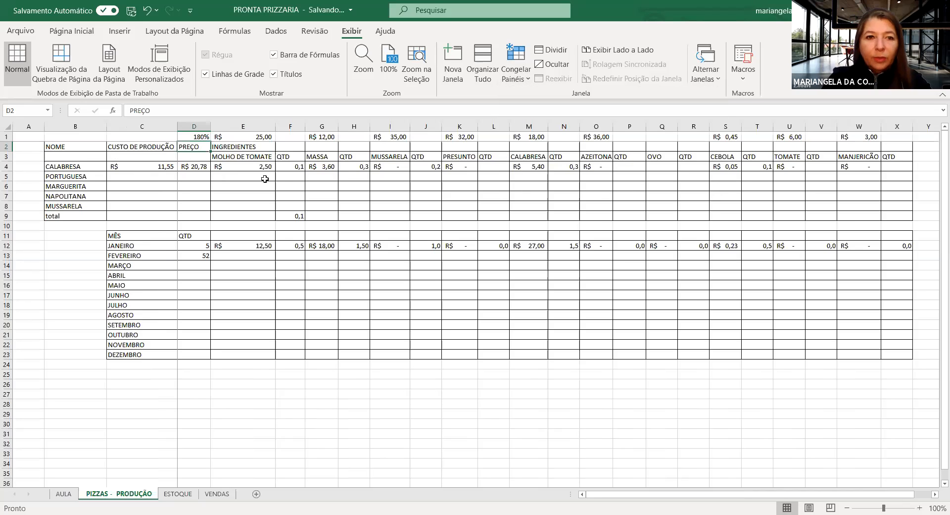
# Follow row 5 out to column AO to check which columns remain in view with the panes frozen at D2
pyautogui.click(266, 180)
pyautogui.press('Right')
pyautogui.press('Right')
pyautogui.press('Right')
pyautogui.press('Right')
pyautogui.press('Right')
pyautogui.press('Right')
pyautogui.press('Right')
pyautogui.press('Right')
pyautogui.press('Right')
pyautogui.press('Right')
pyautogui.press('Right')
pyautogui.press('Right')
pyautogui.press('Right')
pyautogui.press('Right')
pyautogui.press('Right')
pyautogui.press('Right')
pyautogui.press('Right')
pyautogui.press('Right')
pyautogui.press('Right')
pyautogui.press('Right')
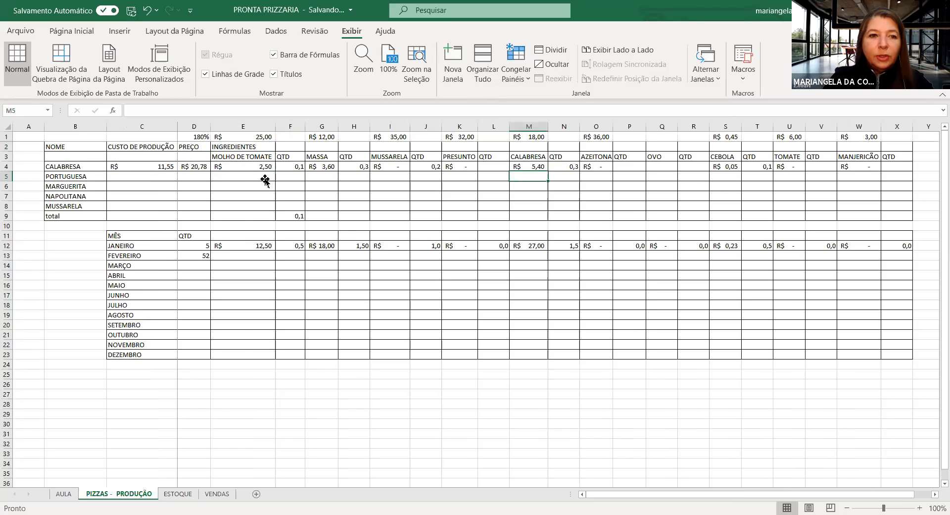
pyautogui.press('Right')
pyautogui.press('Right')
pyautogui.press('Right')
pyautogui.press('Right')
pyautogui.press('Right')
pyautogui.press('Right')
pyautogui.press('Right')
pyautogui.press('Right')
pyautogui.press('Right')
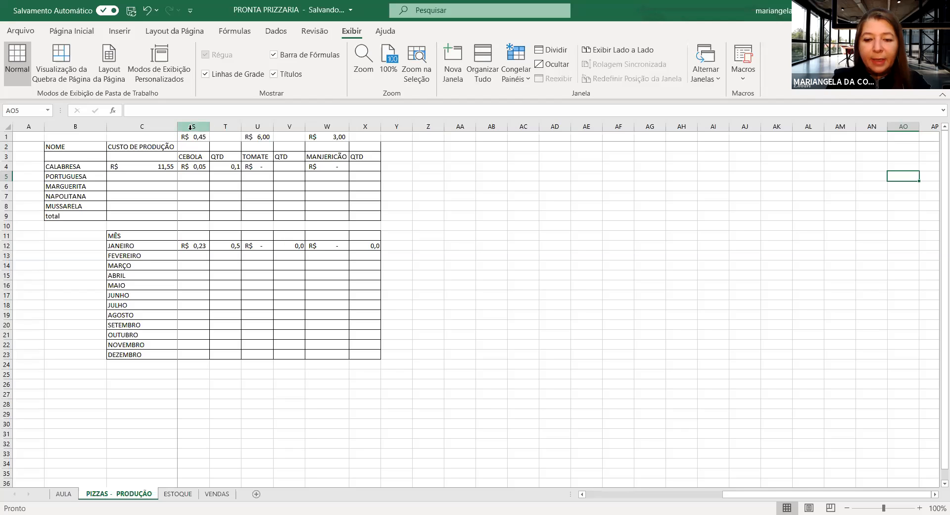
# Go back along row 5 to column A to check how the ingredient columns return beside the frozen pizza names and costs
pyautogui.press('Left')
pyautogui.press('Left')
pyautogui.press('Left')
pyautogui.press('Left')
pyautogui.press('Left')
pyautogui.press('Left')
pyautogui.press('Left')
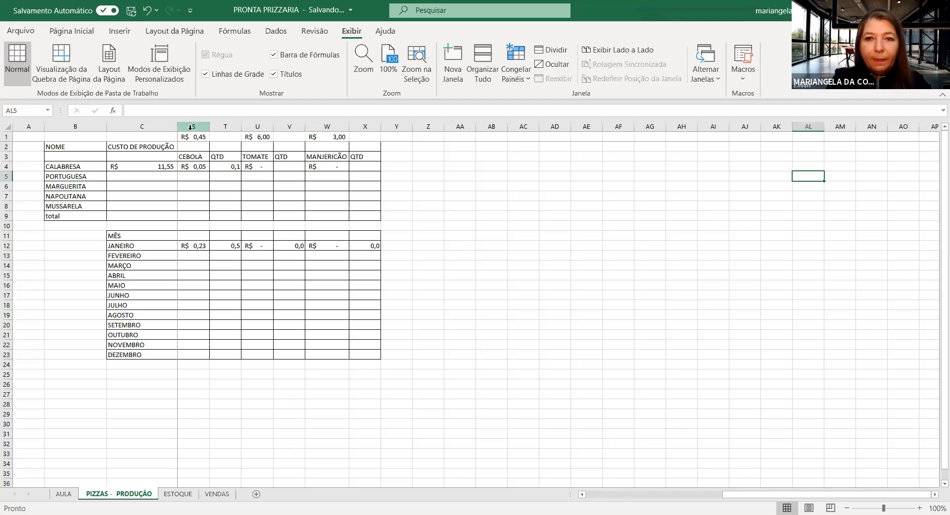
pyautogui.press('Left')
pyautogui.press('Left')
pyautogui.press('Left')
pyautogui.press('Left')
pyautogui.press('Left')
pyautogui.press('Left')
pyautogui.press('Left')
pyautogui.press('Left')
pyautogui.press('Left')
pyautogui.press('Left')
pyautogui.press('Left')
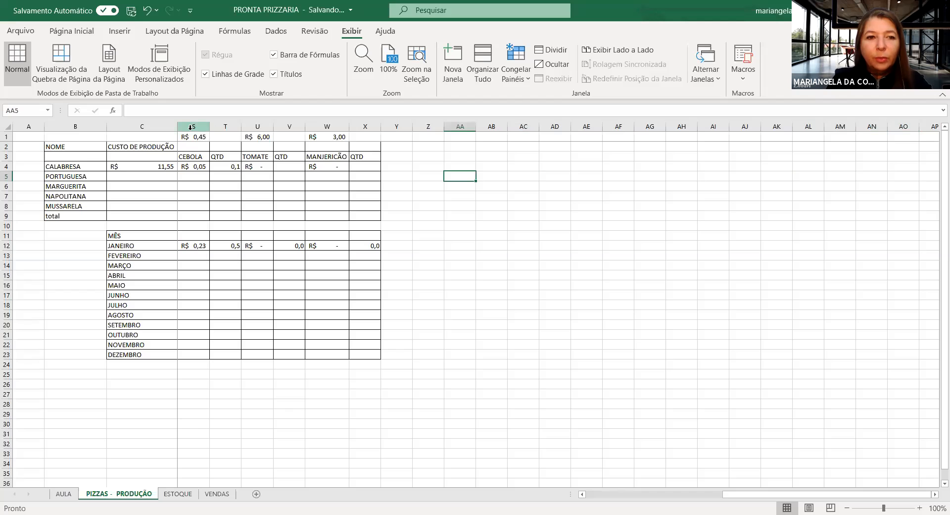
pyautogui.press('Left')
pyautogui.press('Left')
pyautogui.press('Left')
pyautogui.press('Left')
pyautogui.press('Left')
pyautogui.press('Left')
pyautogui.press('Left')
pyautogui.press('Left')
pyautogui.press('Left')
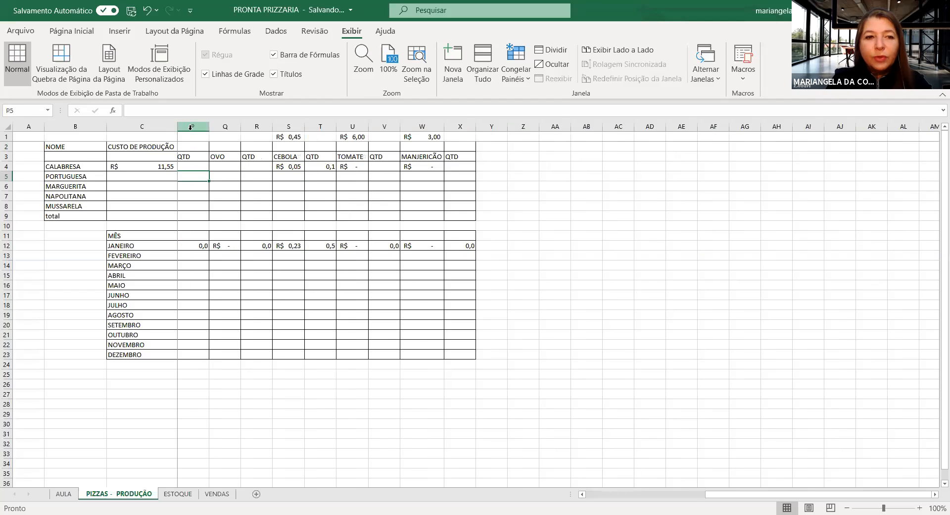
pyautogui.press('Left')
pyautogui.press('Left')
pyautogui.press('Left')
pyautogui.press('Left')
pyautogui.press('Left')
pyautogui.press('Left')
pyautogui.press('Left')
pyautogui.press('Left')
pyautogui.press('Left')
pyautogui.press('Left')
pyautogui.press('Left')
pyautogui.press('Left')
pyautogui.press('Left')
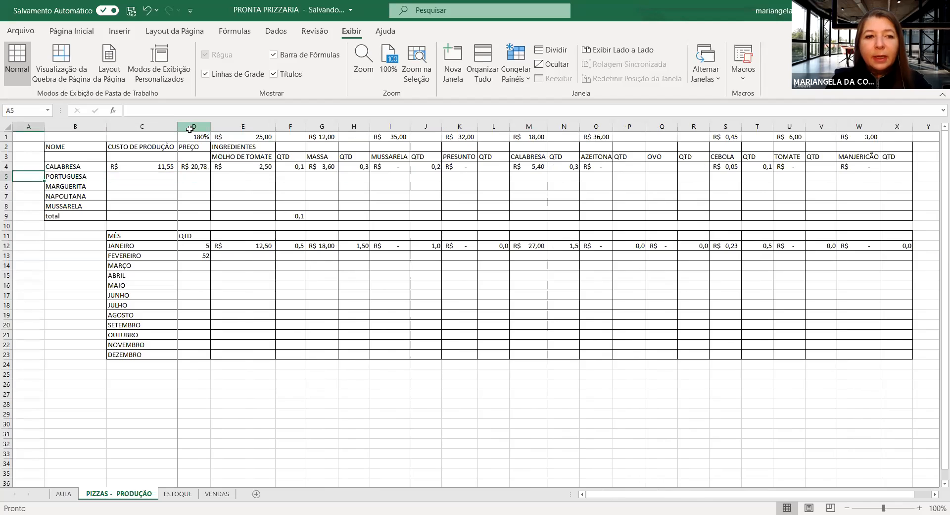
# Go down column E from the CALABRESA row past row 56 and back up to row 40 to check that row 1 stays in view
pyautogui.click(215, 166)
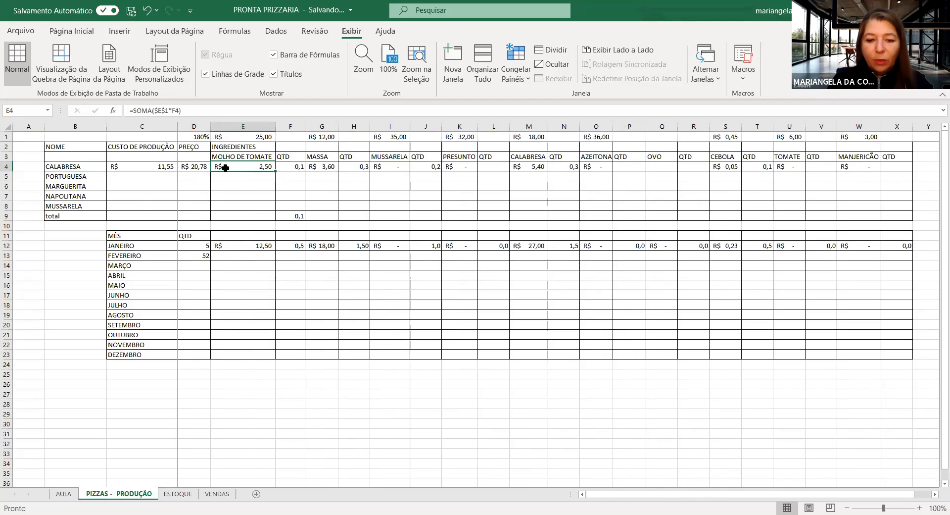
pyautogui.press('Down')
pyautogui.press('Down')
pyautogui.press('Down')
pyautogui.press('Down')
pyautogui.press('Down')
pyautogui.press('Down')
pyautogui.press('Down')
pyautogui.press('Down')
pyautogui.press('Down')
pyautogui.press('Down')
pyautogui.press('Down')
pyautogui.press('Down')
pyautogui.press('Down')
pyautogui.press('Down')
pyautogui.press('Down')
pyautogui.press('Down')
pyautogui.press('Down')
pyautogui.press('Down')
pyautogui.press('Down')
pyautogui.press('Down')
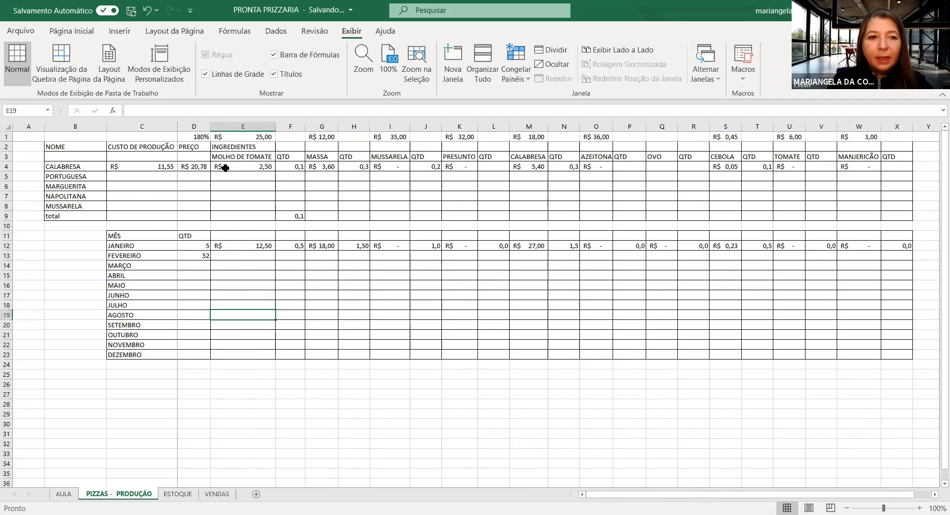
pyautogui.press('Down')
pyautogui.press('Down')
pyautogui.press('Down')
pyautogui.press('Down')
pyautogui.press('Down')
pyautogui.press('Down')
pyautogui.press('Down')
pyautogui.press('Down')
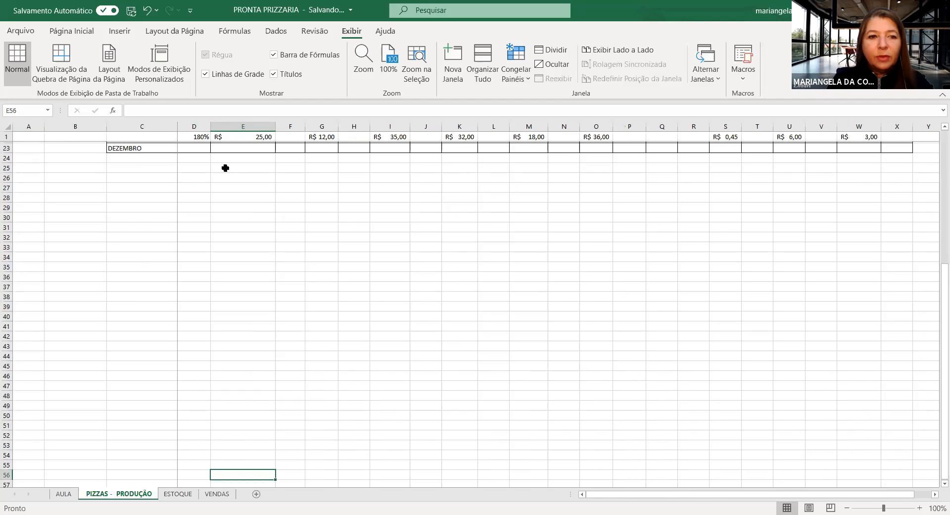
pyautogui.press('Up')
pyautogui.press('Up')
pyautogui.press('Up')
pyautogui.press('Up')
pyautogui.press('Up')
pyautogui.press('Up')
pyautogui.press('Up')
pyautogui.press('Up')
pyautogui.press('Up')
pyautogui.press('Up')
pyautogui.press('Up')
pyautogui.press('Up')
pyautogui.press('Up')
pyautogui.press('Up')
pyautogui.press('Up')
pyautogui.press('Up')
pyautogui.press('Up')
pyautogui.press('Up')
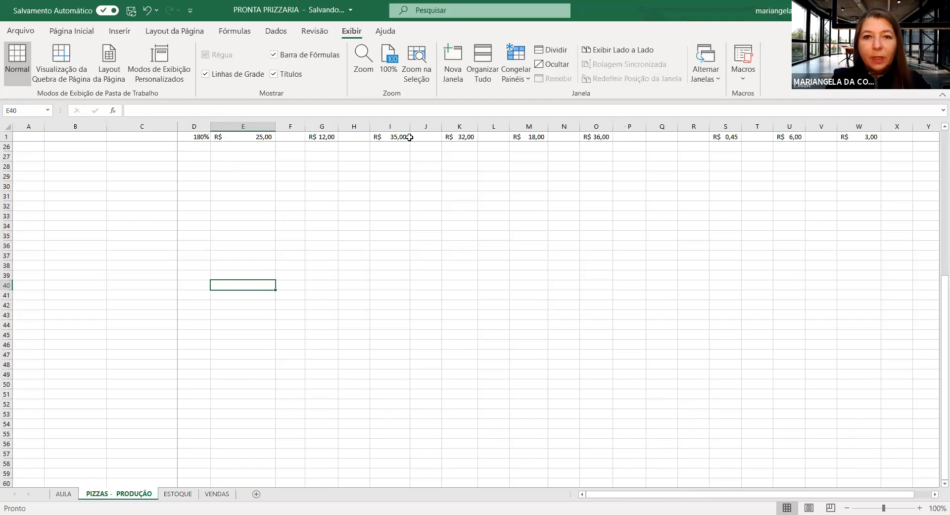
# Unfreeze the panes and, with A10 selected, freeze only the top row of the sheet
pyautogui.click(522, 73)
pyautogui.scroll(8, 123, 223)
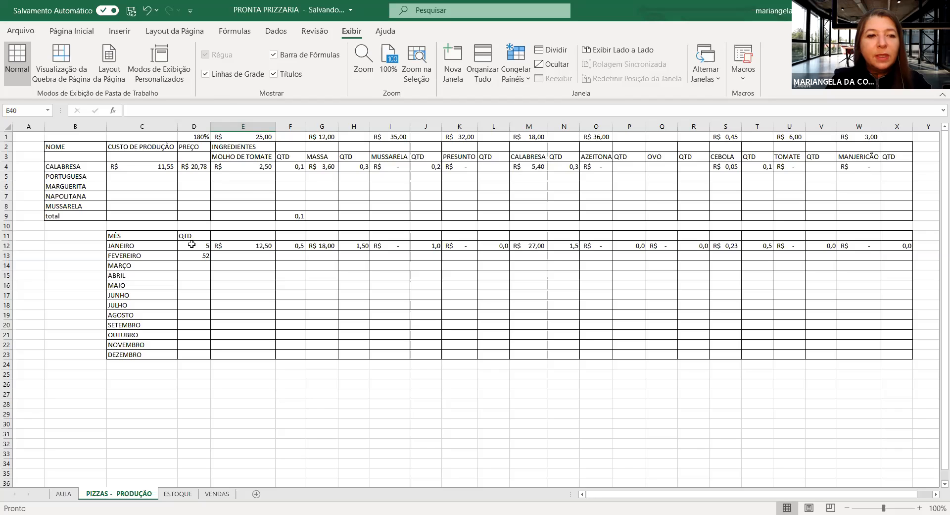
pyautogui.click(89, 229)
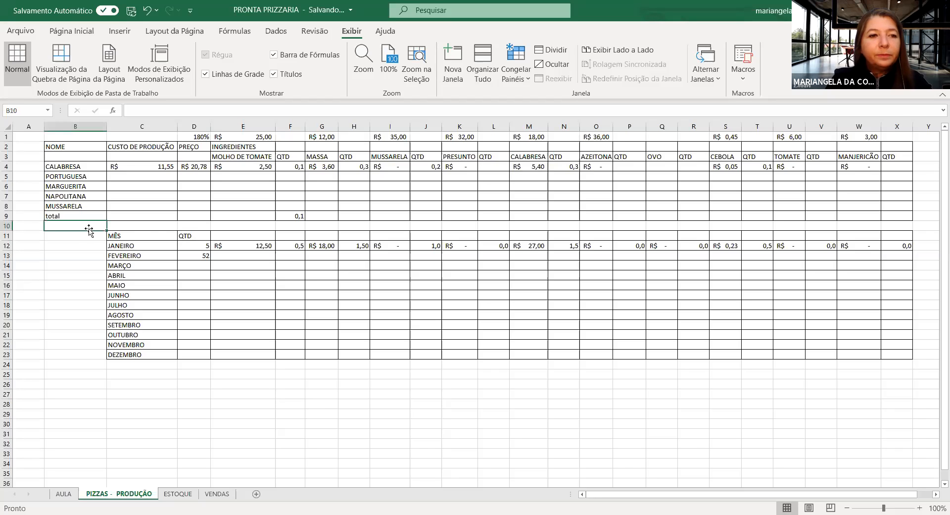
pyautogui.click(33, 226)
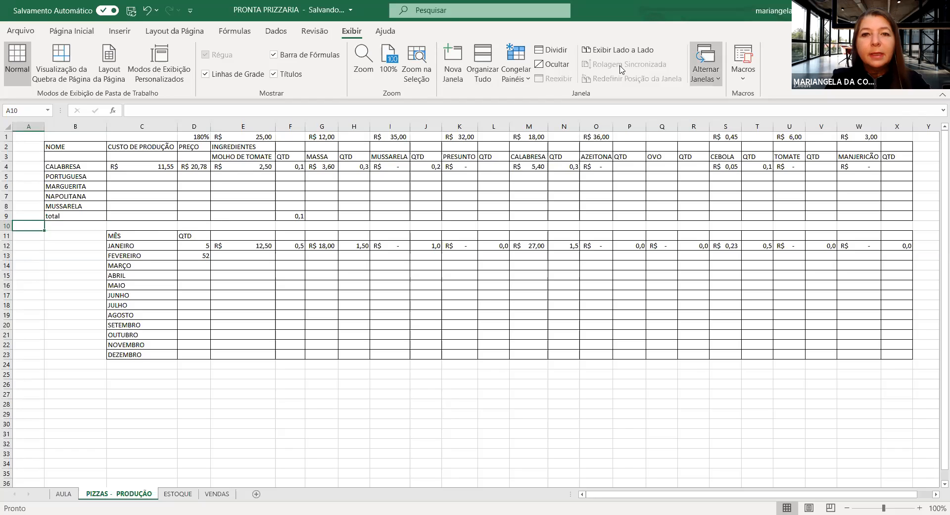
pyautogui.click(506, 74)
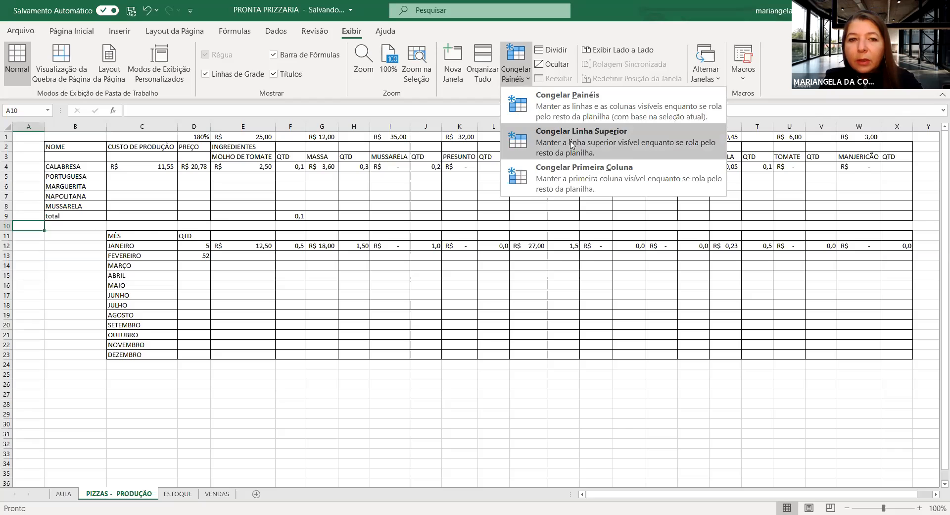
pyautogui.click(572, 143)
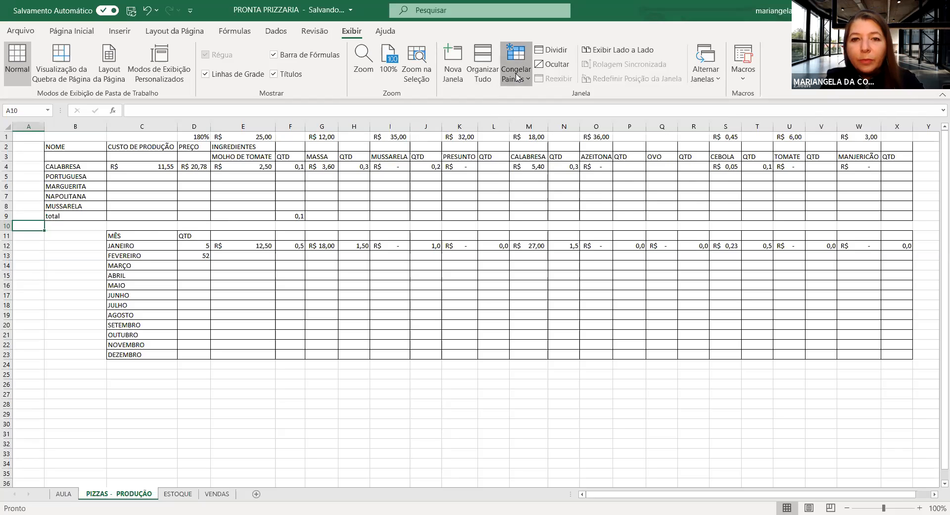
# Select cells A1:A10, covering the rows from the sheet's first row through the blank row below the pizza table
pyautogui.click(516, 77)
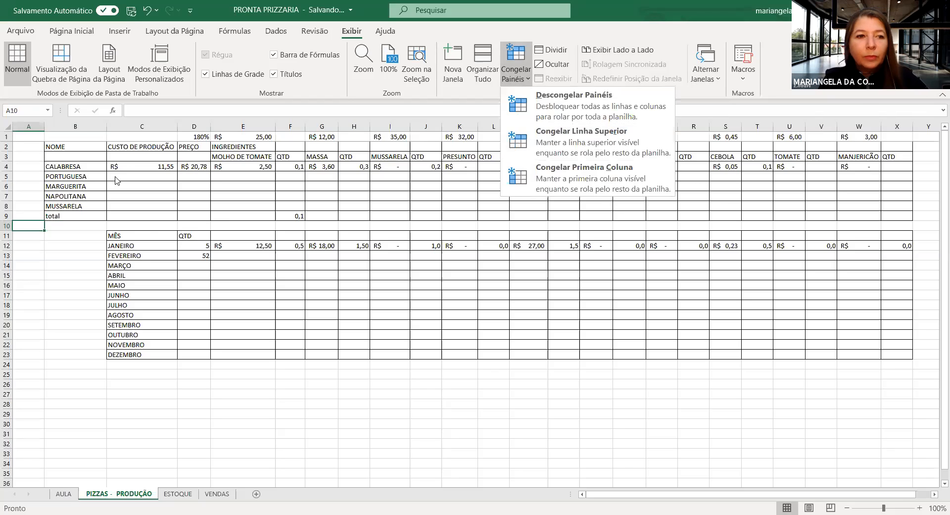
pyautogui.click(29, 138)
pyautogui.click(30, 138)
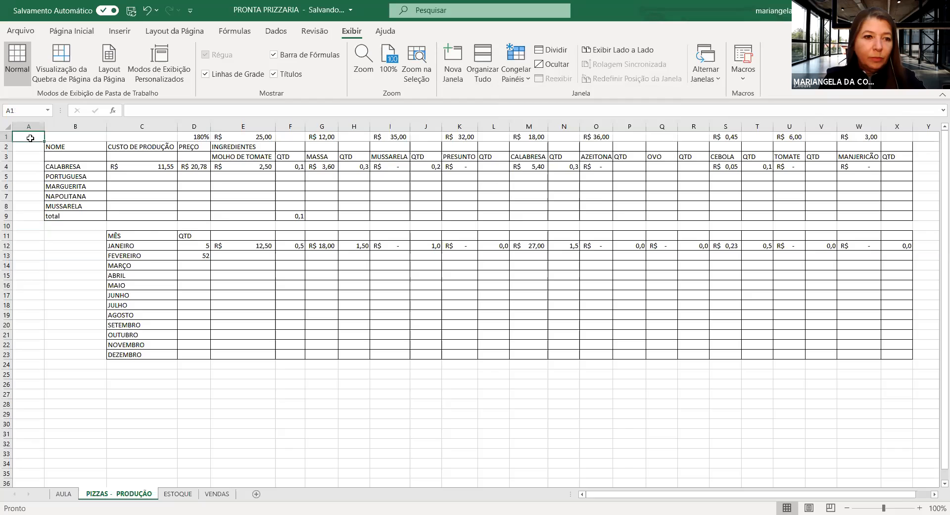
pyautogui.moveTo(30, 138); pyautogui.dragTo(29, 226)
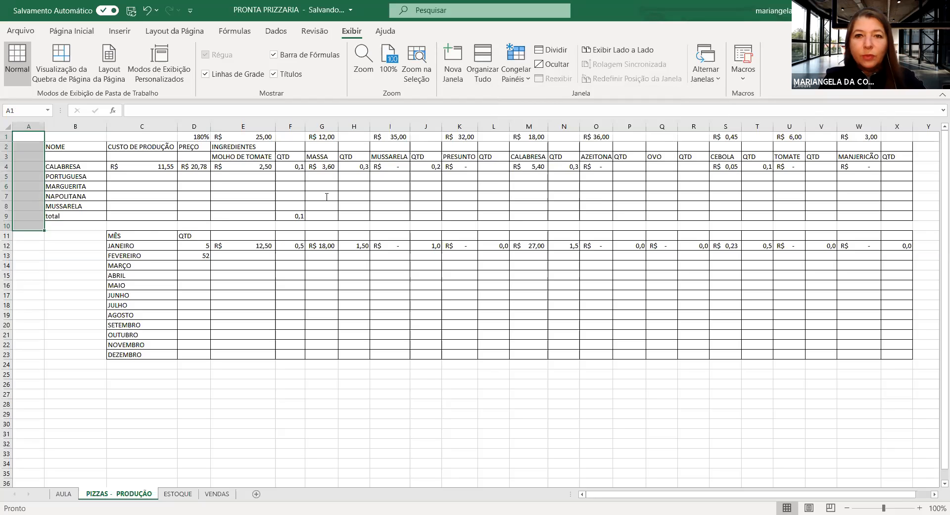
# Unfreeze the existing panes on the PIZZAS - PRODUÇÃO sheet
pyautogui.click(515, 80)
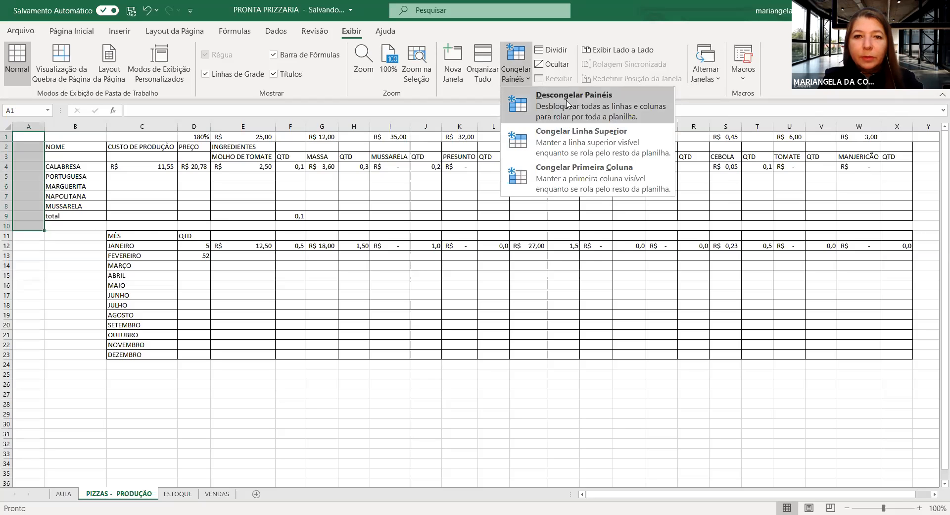
pyautogui.click(60, 194)
pyautogui.click(61, 195)
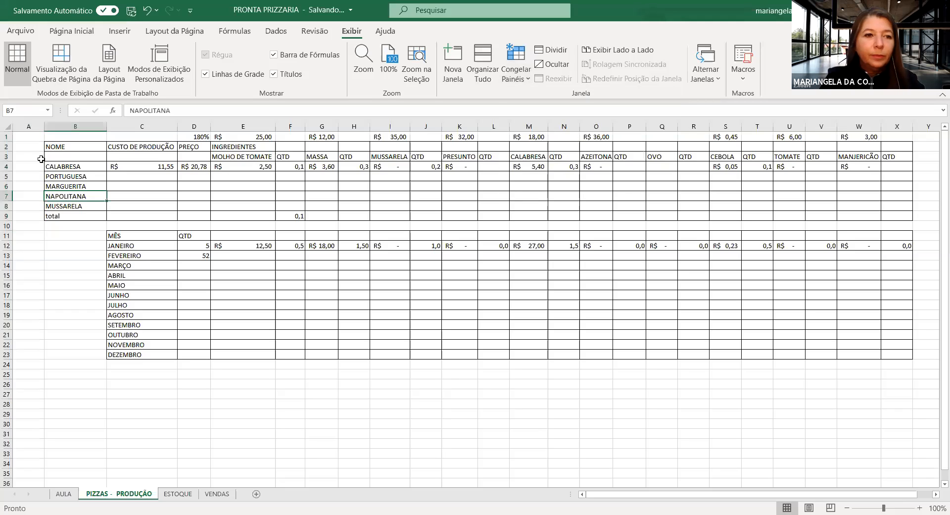
pyautogui.click(27, 165)
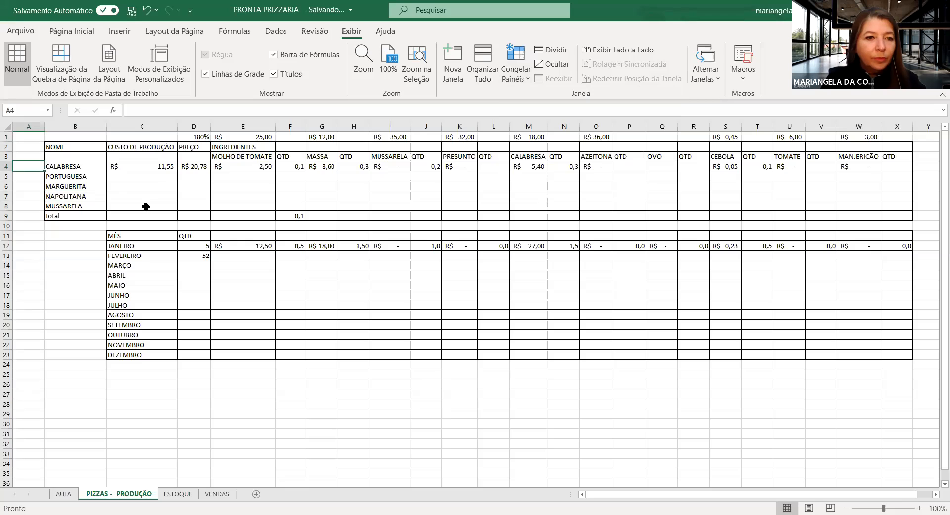
# Freeze the panes at cell C10 so that rows 1 to 9 and columns A to B stay fixed
pyautogui.click(150, 225)
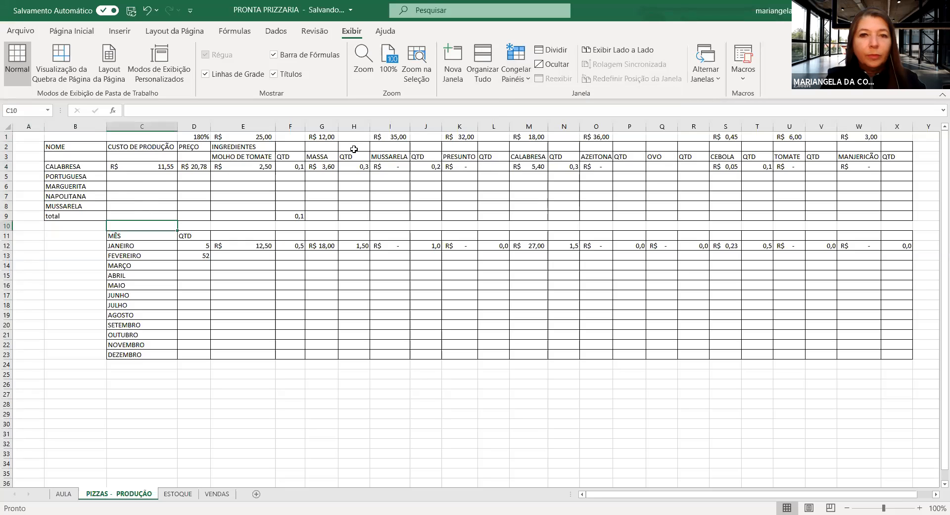
pyautogui.click(518, 70)
pyautogui.click(555, 101)
# Examine how the frozen rows behave by moving down column C well past the month table and back up to row 1
pyautogui.press('Down')
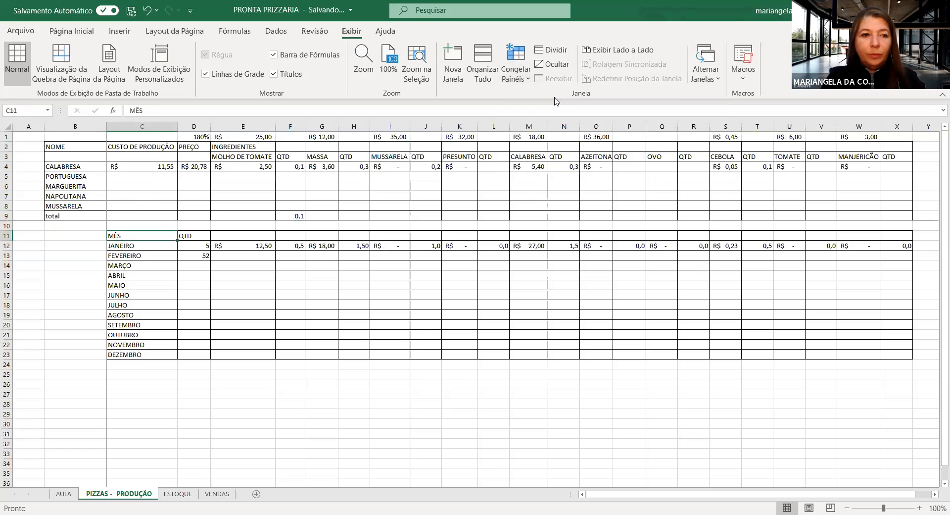
pyautogui.press('Down')
pyautogui.press('Down')
pyautogui.press('Down')
pyautogui.press('Down')
pyautogui.press('Down')
pyautogui.press('Down')
pyautogui.press('Down')
pyautogui.press('Down')
pyautogui.press('Down')
pyautogui.press('Down')
pyautogui.press('Down')
pyautogui.press('Down')
pyautogui.press('Down')
pyautogui.press('Down')
pyautogui.press('Down')
pyautogui.press('Down')
pyautogui.press('Down')
pyautogui.press('Down')
pyautogui.press('Down')
pyautogui.press('Down')
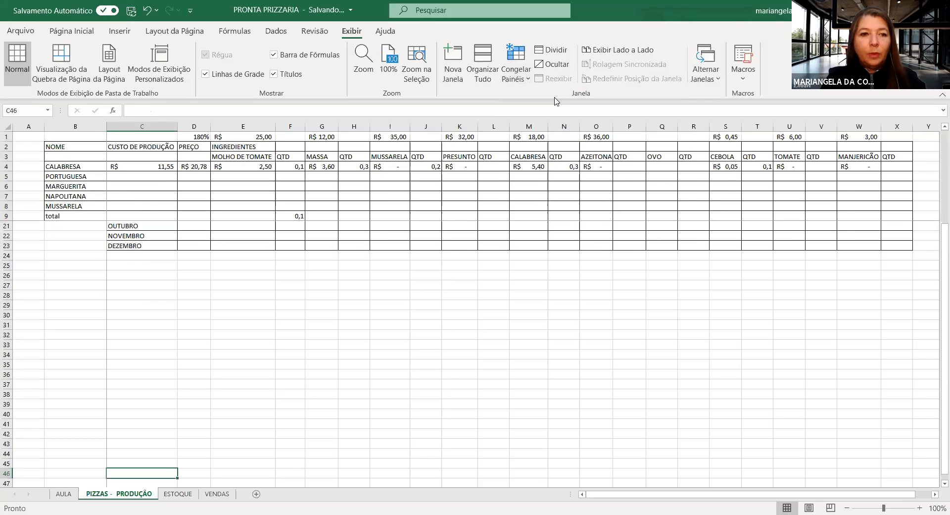
pyautogui.press('Up')
pyautogui.press('Up')
pyautogui.press('Up')
pyautogui.press('Up')
pyautogui.press('Up')
pyautogui.press('Up')
pyautogui.press('Up')
pyautogui.press('Up')
pyautogui.press('Up')
pyautogui.press('Up')
pyautogui.press('Up')
pyautogui.press('Up')
pyautogui.press('Up')
pyautogui.press('Up')
pyautogui.press('Up')
pyautogui.press('Up')
pyautogui.press('Up')
pyautogui.press('Up')
pyautogui.press('Up')
pyautogui.press('Up')
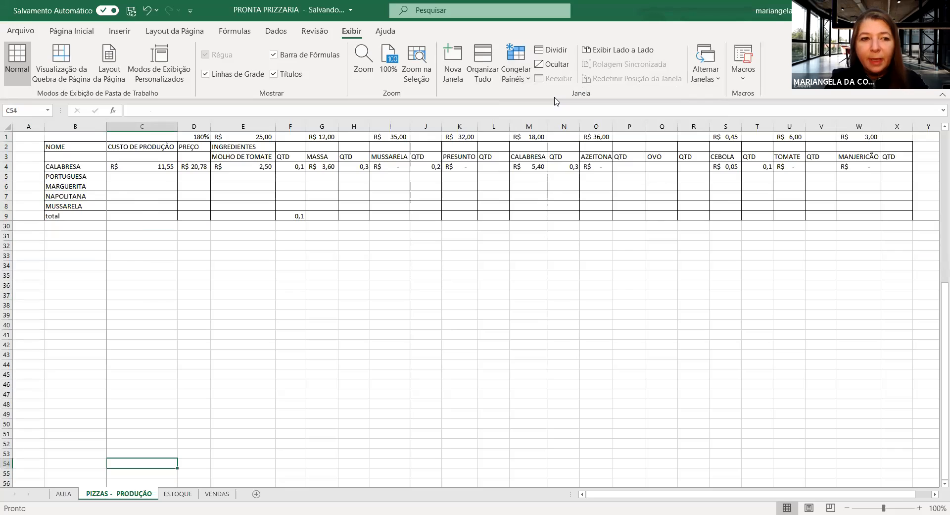
pyautogui.press('Up')
pyautogui.press('Up')
pyautogui.press('Up')
pyautogui.press('Up')
pyautogui.press('Up')
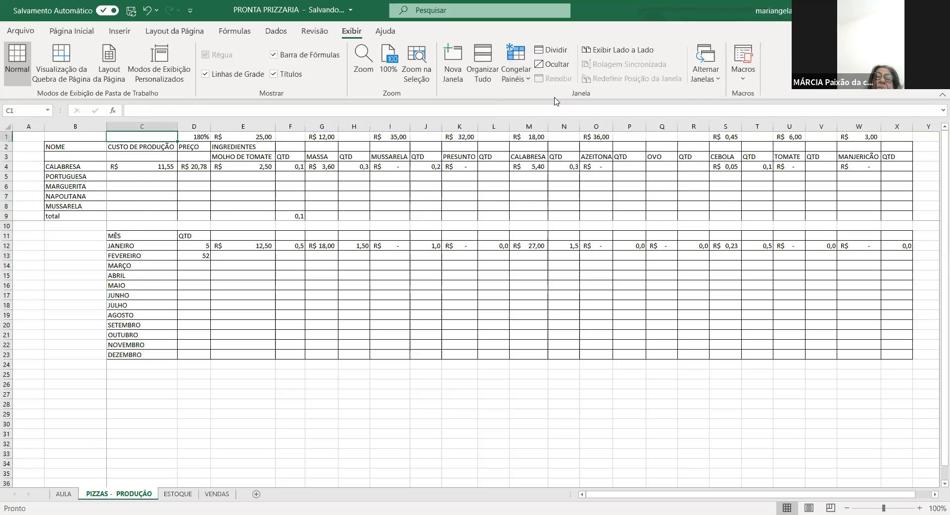
pyautogui.press('Down')
pyautogui.press('Down')
pyautogui.press('Down')
pyautogui.press('Down')
pyautogui.press('Down')
pyautogui.press('Down')
pyautogui.press('Down')
pyautogui.press('Down')
pyautogui.press('Down')
pyautogui.press('Down')
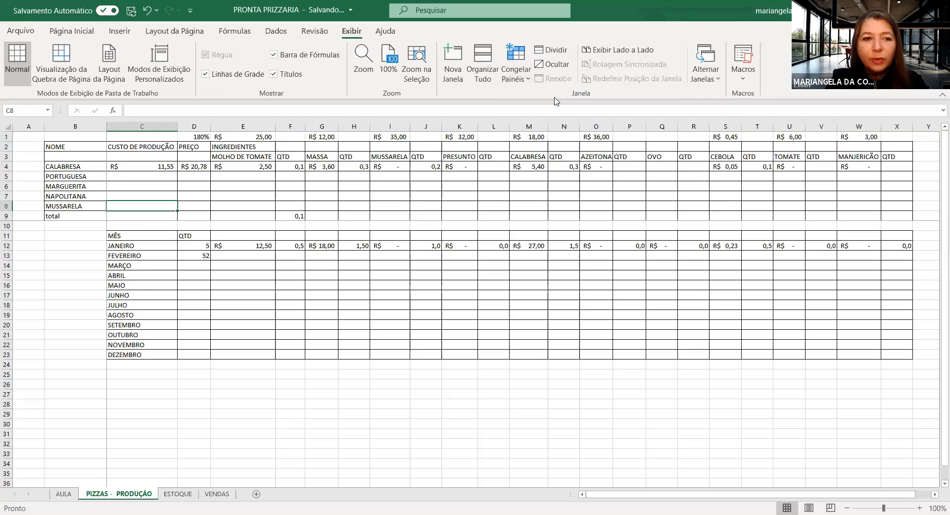
pyautogui.press('Down')
pyautogui.press('Down')
pyautogui.press('Down')
pyautogui.press('Down')
pyautogui.press('Down')
pyautogui.press('Down')
pyautogui.press('Down')
pyautogui.press('Down')
pyautogui.press('Down')
pyautogui.press('Down')
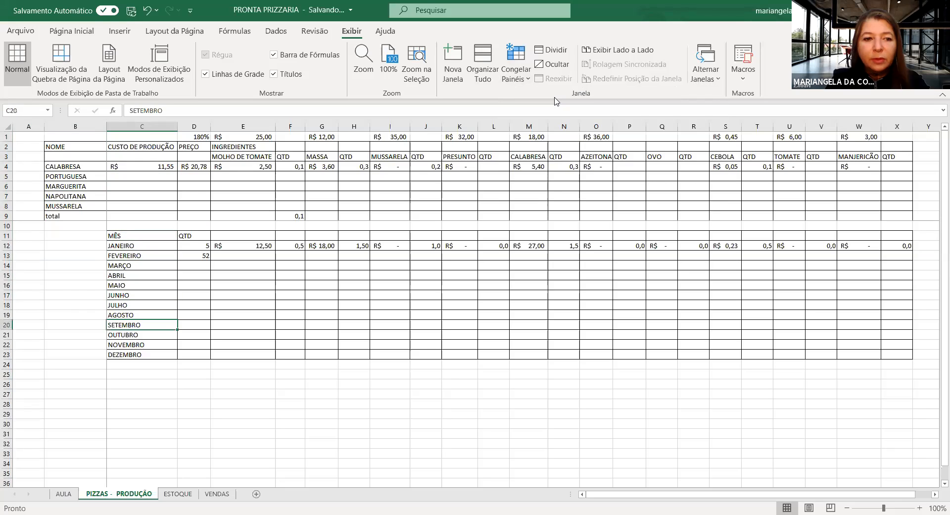
pyautogui.press('Down')
pyautogui.press('Down')
pyautogui.press('Down')
pyautogui.press('Down')
pyautogui.press('Down')
pyautogui.press('Down')
pyautogui.press('Down')
pyautogui.press('Down')
pyautogui.press('Down')
pyautogui.press('Down')
pyautogui.press('Down')
pyautogui.press('Down')
pyautogui.press('Down')
pyautogui.press('Down')
pyautogui.press('Down')
pyautogui.press('Down')
pyautogui.press('Down')
pyautogui.press('Down')
pyautogui.press('Down')
pyautogui.press('Down')
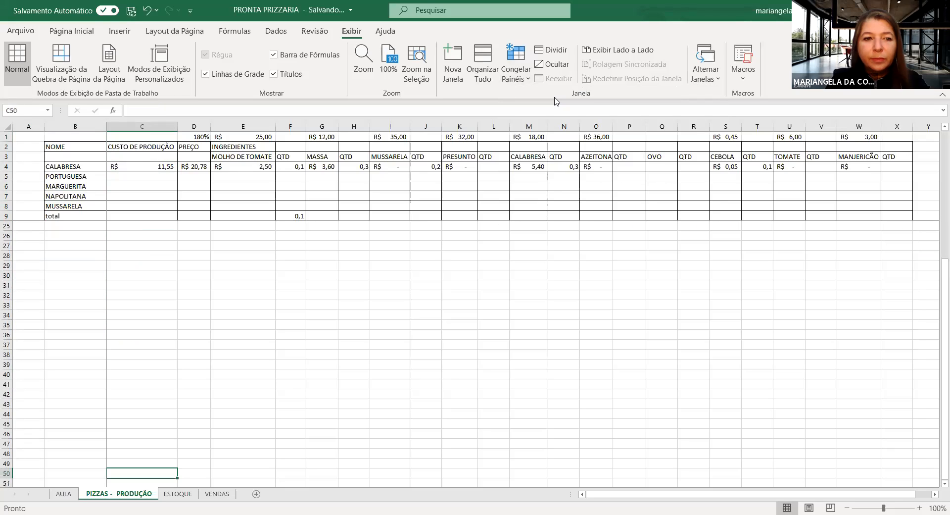
pyautogui.press('Up')
pyautogui.press('Up')
pyautogui.press('Up')
pyautogui.press('Up')
pyautogui.press('Up')
pyautogui.press('Up')
pyautogui.press('Up')
pyautogui.press('Up')
pyautogui.press('Up')
pyautogui.press('Up')
pyautogui.press('Up')
pyautogui.press('Up')
pyautogui.press('Up')
pyautogui.press('Up')
pyautogui.press('Up')
pyautogui.press('Up')
pyautogui.press('Up')
pyautogui.press('Up')
pyautogui.press('Up')
pyautogui.press('Up')
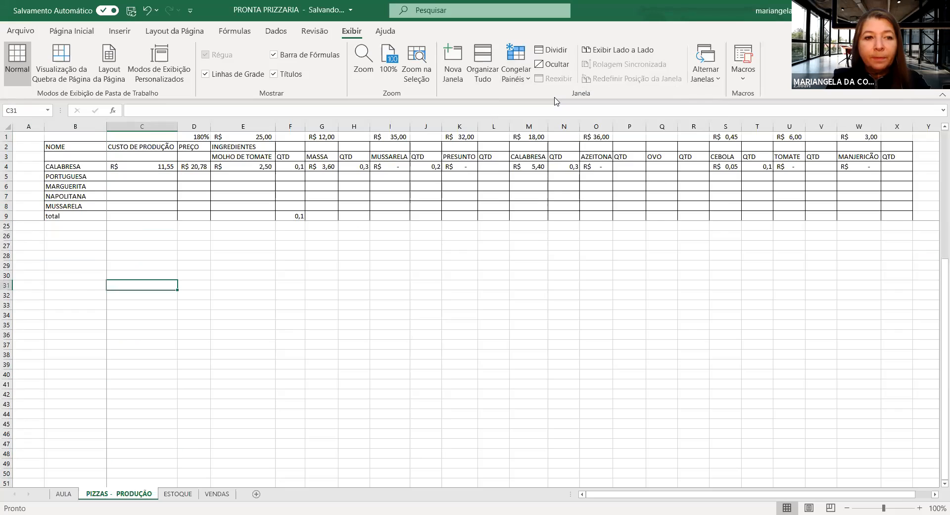
pyautogui.press('Up')
pyautogui.press('Up')
pyautogui.press('Up')
pyautogui.press('Up')
pyautogui.press('Up')
pyautogui.press('Up')
pyautogui.press('Up')
pyautogui.press('Up')
pyautogui.press('Up')
pyautogui.press('Up')
pyautogui.press('Up')
pyautogui.press('Up')
pyautogui.press('Up')
pyautogui.press('Up')
pyautogui.press('Up')
pyautogui.press('Up')
pyautogui.press('Up')
pyautogui.press('Up')
pyautogui.press('Up')
pyautogui.press('Up')
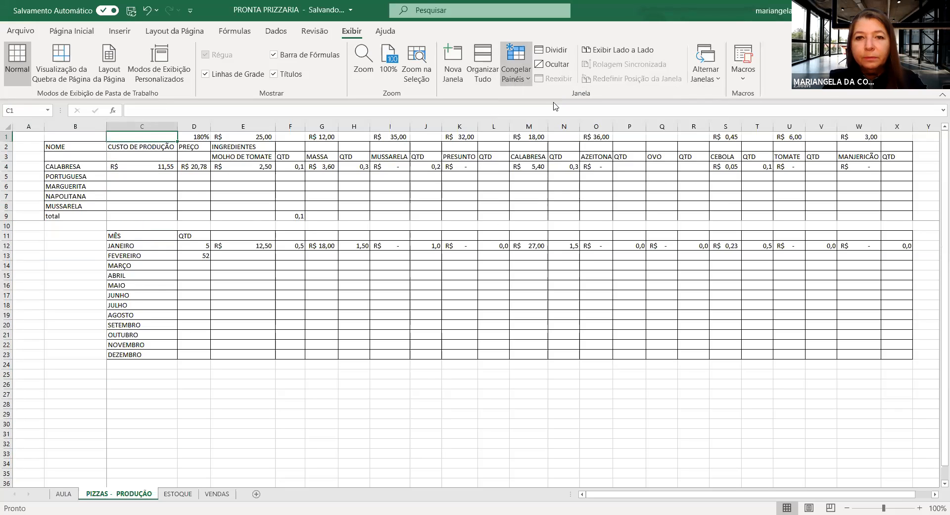
# Remove the pane freeze set at cell C10
pyautogui.click(514, 79)
pyautogui.click(515, 75)
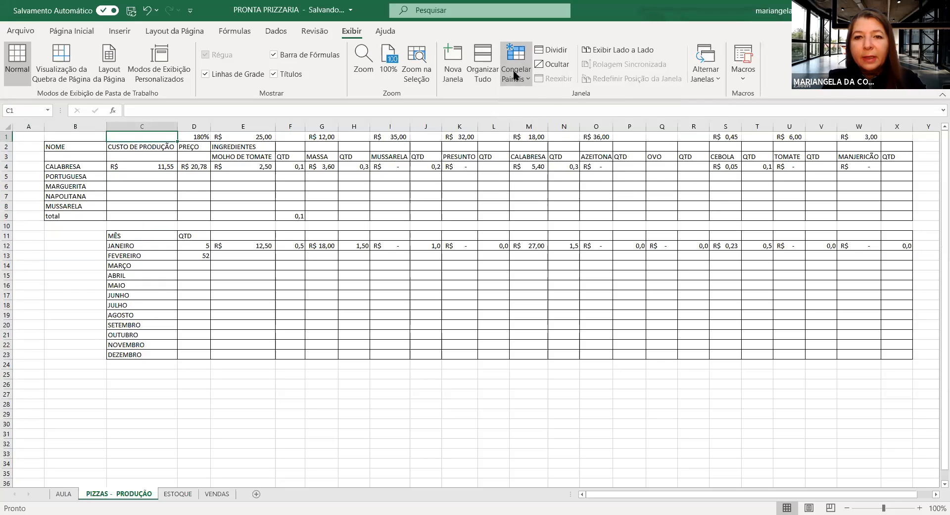
pyautogui.click(514, 75)
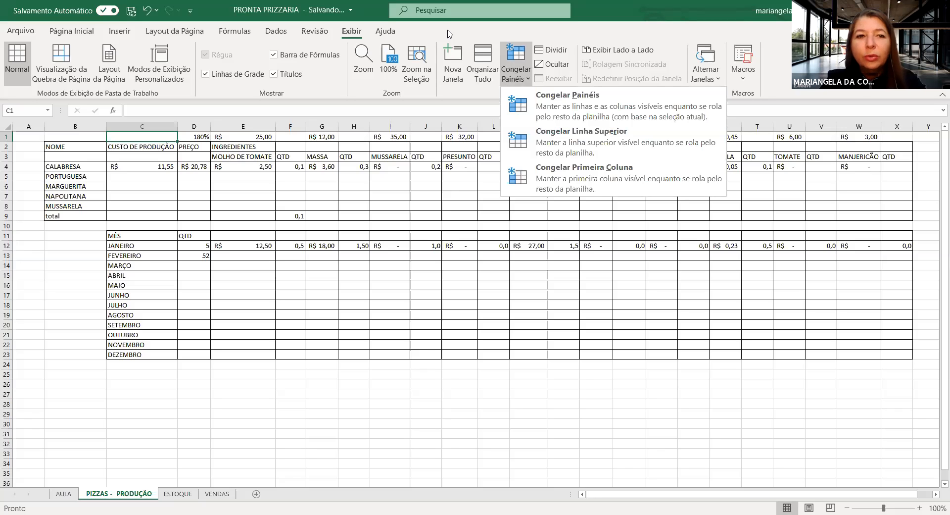
# Hide row 1, which holds the ingredient unit prices and the 180% markup
pyautogui.click(7, 137)
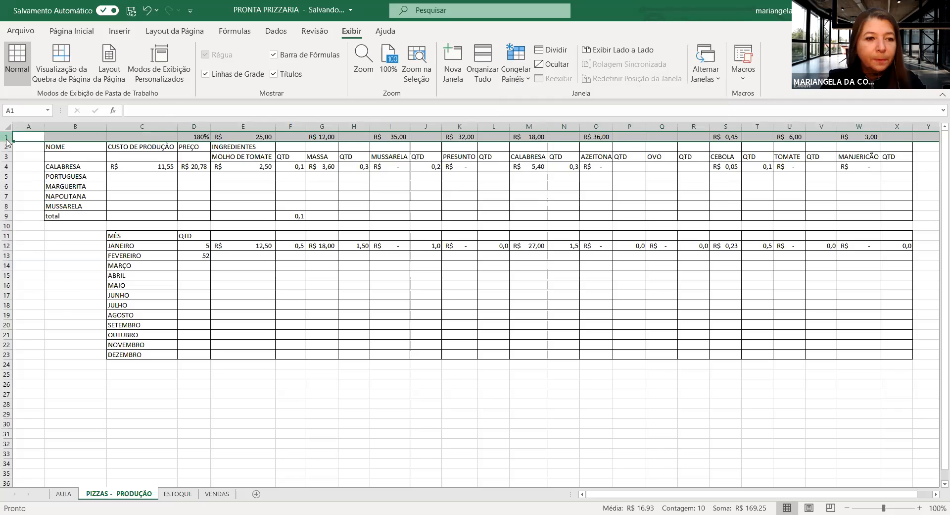
pyautogui.rightClick(8, 138)
pyautogui.click(63, 329)
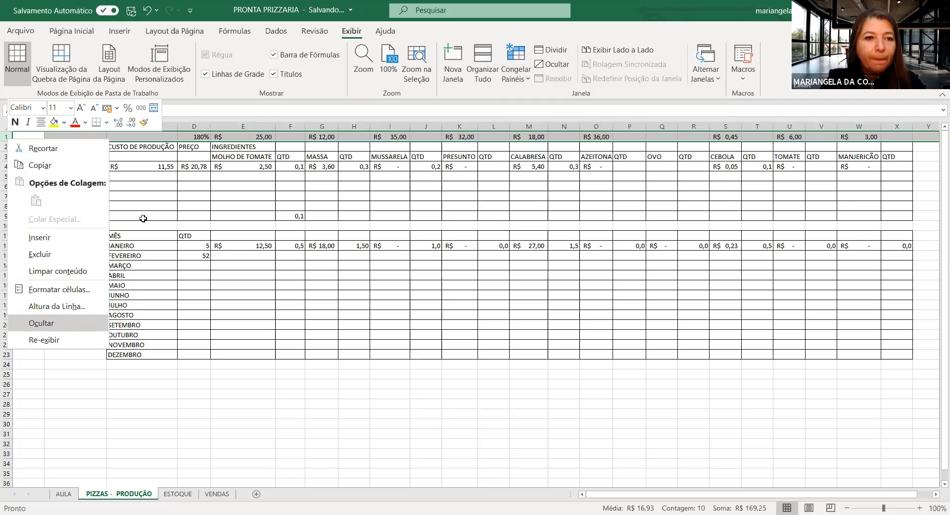
pyautogui.click(142, 217)
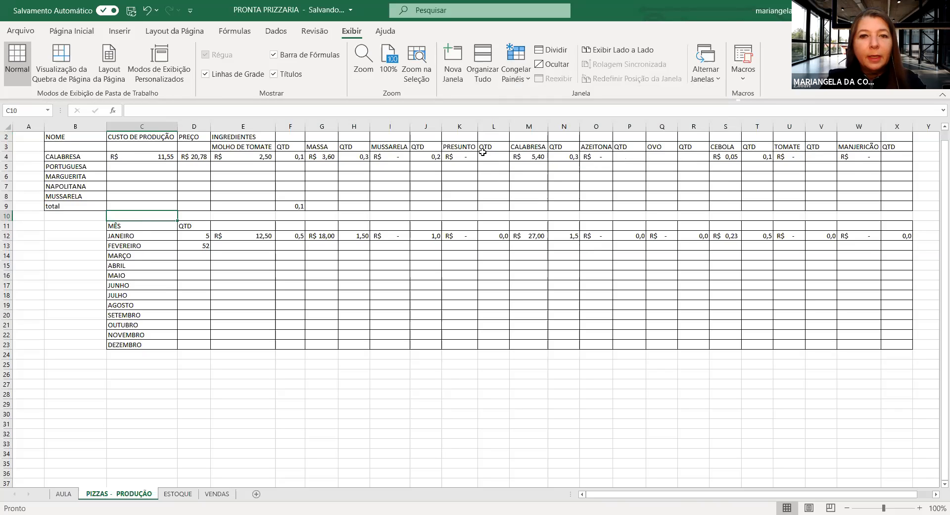
# Freeze the top visible row, the NOME and CUSTO DE PRODUÇÃO header row, and select cell D3
pyautogui.click(521, 78)
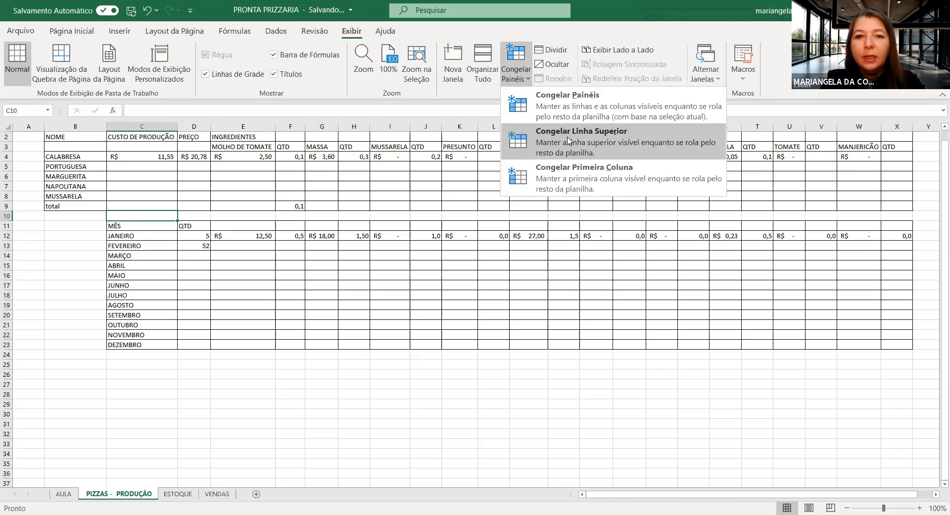
pyautogui.click(569, 141)
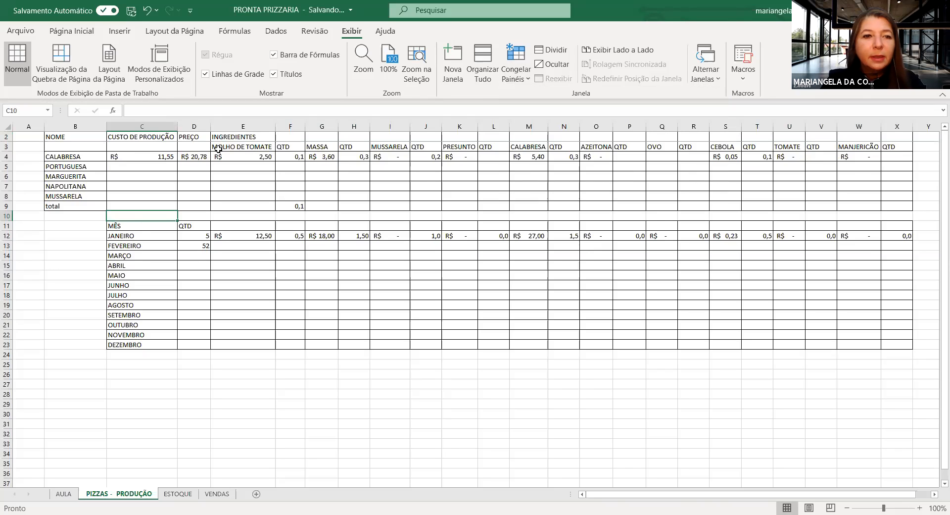
pyautogui.click(194, 149)
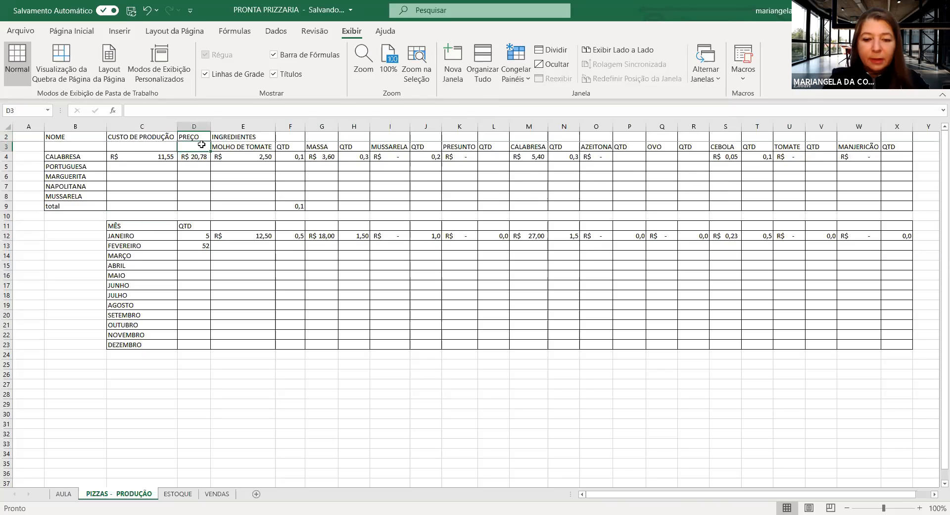
# Examine how the frozen header row behaves by moving down column D well past the month table and back up to the PREÇO cell
pyautogui.press('Down')
pyautogui.press('Down')
pyautogui.press('Down')
pyautogui.press('Down')
pyautogui.press('Down')
pyautogui.press('Down')
pyautogui.press('Down')
pyautogui.press('Down')
pyautogui.press('Down')
pyautogui.press('Down')
pyautogui.press('Down')
pyautogui.press('Down')
pyautogui.press('Down')
pyautogui.press('Down')
pyautogui.press('Down')
pyautogui.press('Down')
pyautogui.press('Down')
pyautogui.press('Down')
pyautogui.press('Down')
pyautogui.press('Down')
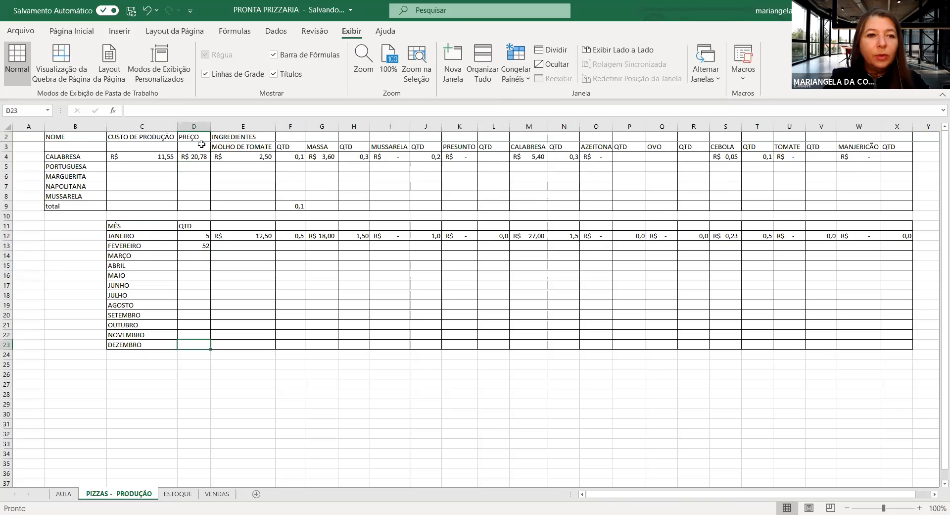
pyautogui.press('Down')
pyautogui.press('Down')
pyautogui.press('Down')
pyautogui.press('Down')
pyautogui.press('Down')
pyautogui.press('Down')
pyautogui.press('Down')
pyautogui.press('Down')
pyautogui.press('Down')
pyautogui.press('Down')
pyautogui.press('Down')
pyautogui.press('Down')
pyautogui.press('Down')
pyautogui.press('Down')
pyautogui.press('Down')
pyautogui.press('Down')
pyautogui.press('Down')
pyautogui.press('Down')
pyautogui.press('Down')
pyautogui.press('Down')
pyautogui.press('Up')
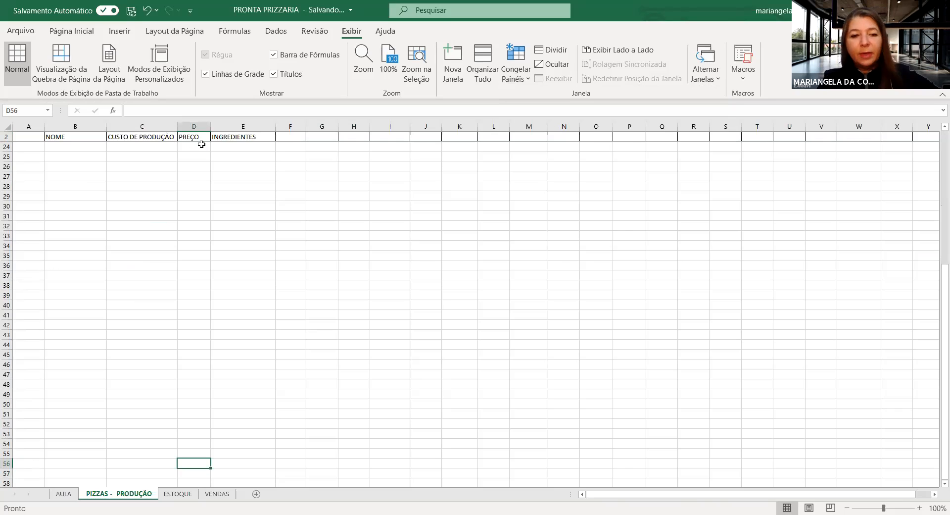
pyautogui.press('Up')
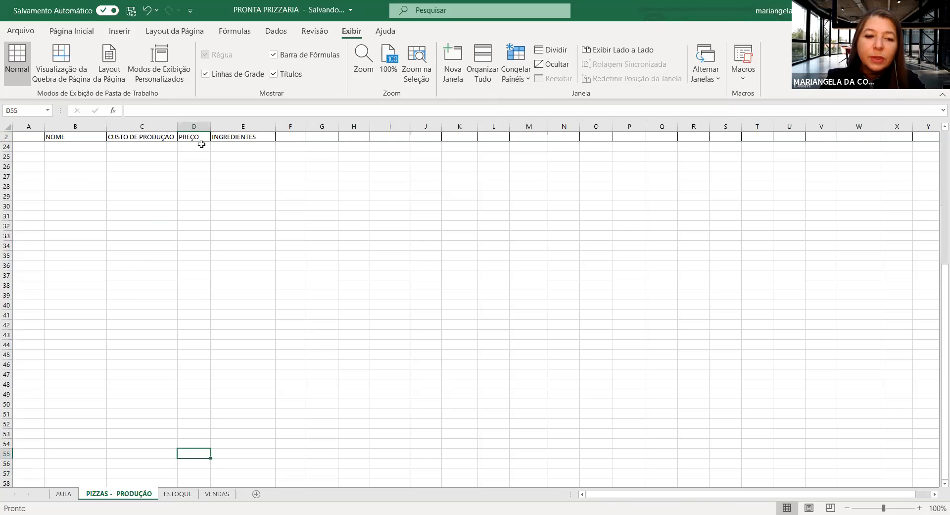
pyautogui.press('Up')
pyautogui.press('Up')
pyautogui.press('Up')
pyautogui.press('Up')
pyautogui.press('Up')
pyautogui.press('Up')
pyautogui.press('Up')
pyautogui.press('Up')
pyautogui.press('Up')
pyautogui.press('Up')
pyautogui.press('Up')
pyautogui.press('Up')
pyautogui.press('Up')
pyautogui.press('Up')
pyautogui.press('Up')
pyautogui.press('Up')
pyautogui.press('Up')
pyautogui.press('Up')
pyautogui.press('Up')
pyautogui.press('Up')
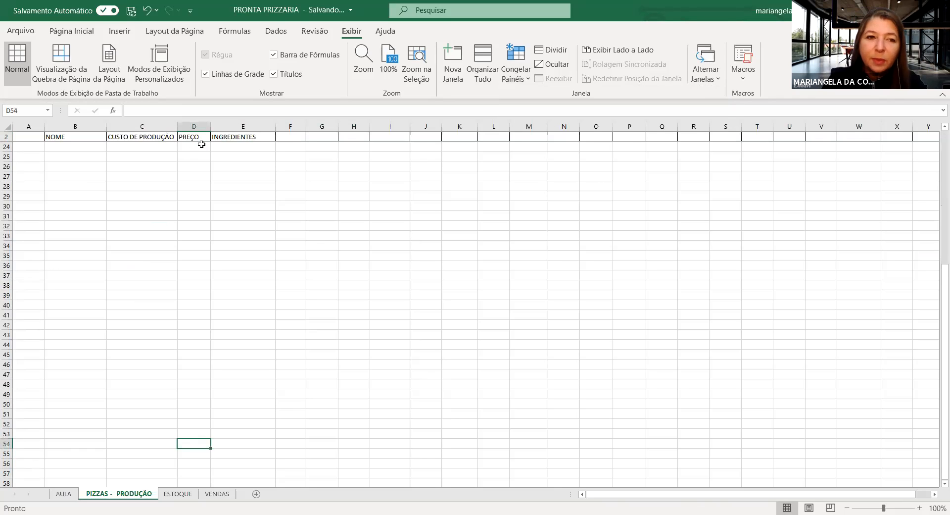
pyautogui.press('Up')
pyautogui.press('Up')
pyautogui.press('Up')
pyautogui.press('Up')
pyautogui.press('Up')
pyautogui.press('Up')
pyautogui.press('Up')
pyautogui.press('Up')
pyautogui.press('Up')
pyautogui.press('Up')
pyautogui.press('Up')
pyautogui.press('Up')
pyautogui.press('Up')
pyautogui.press('Up')
pyautogui.press('Up')
pyautogui.press('Up')
pyautogui.press('Up')
pyautogui.press('Up')
pyautogui.press('Up')
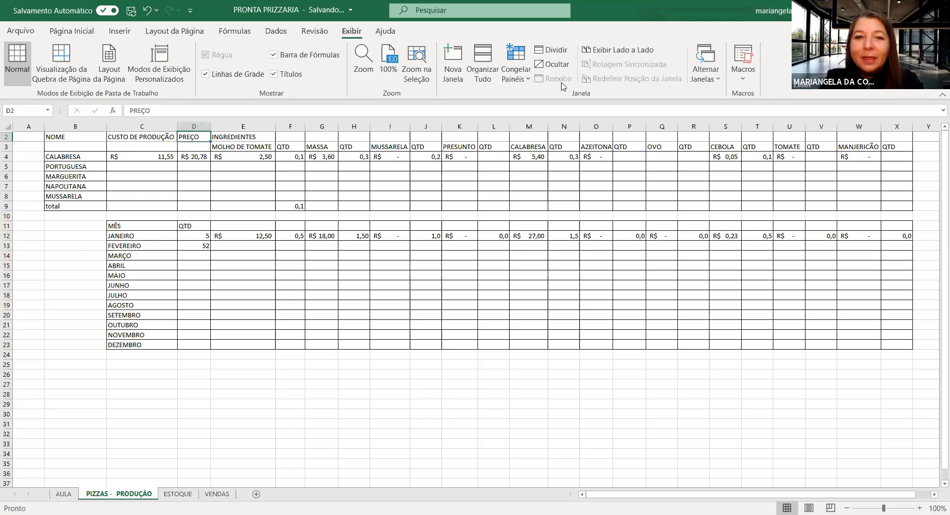
# Remove the top-row freeze and select the empty cell B10 below the pizza list
pyautogui.click(528, 83)
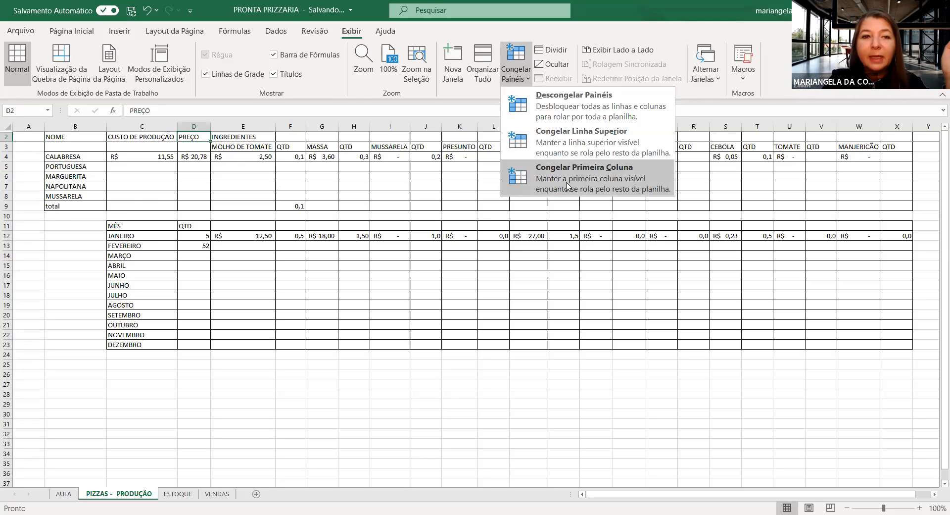
pyautogui.click(602, 102)
pyautogui.click(74, 216)
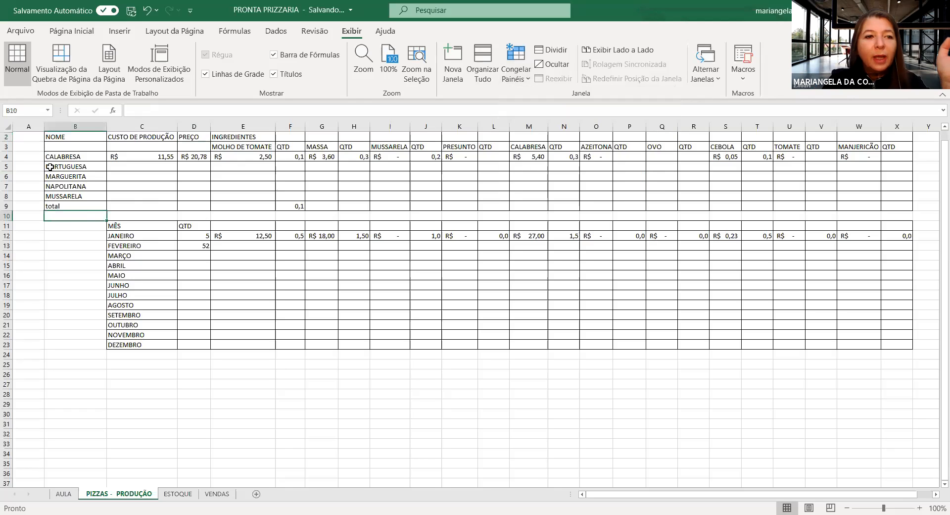
# Delete the empty column A so the NOME column becomes the sheet's first column, and deselect it
pyautogui.click(35, 124)
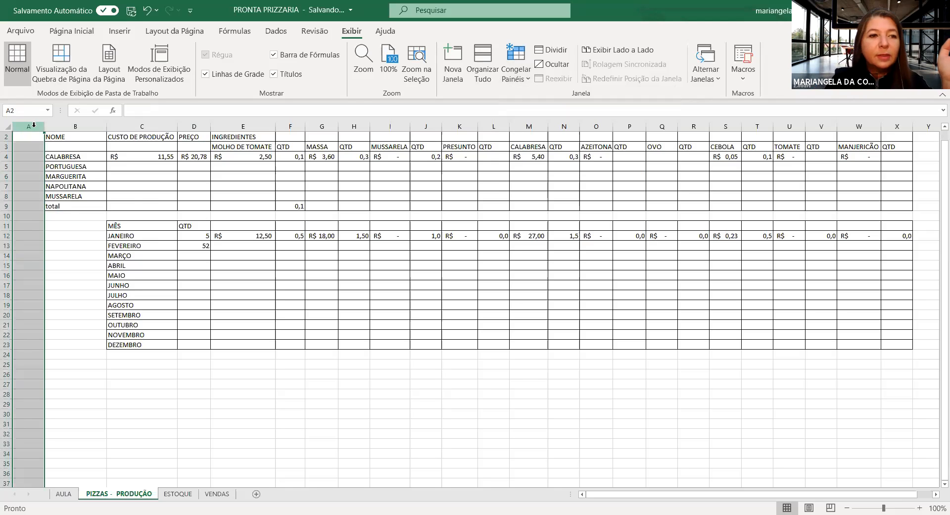
pyautogui.rightClick(34, 126)
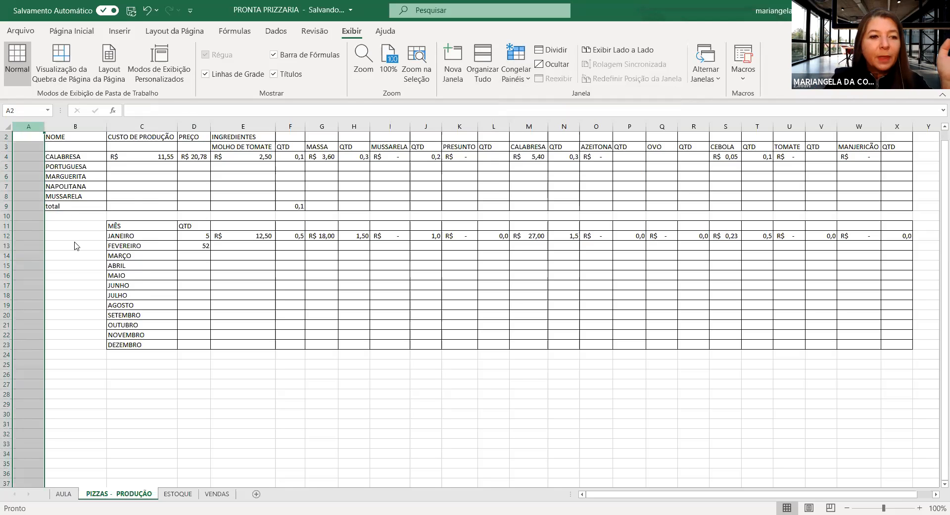
pyautogui.click(76, 244)
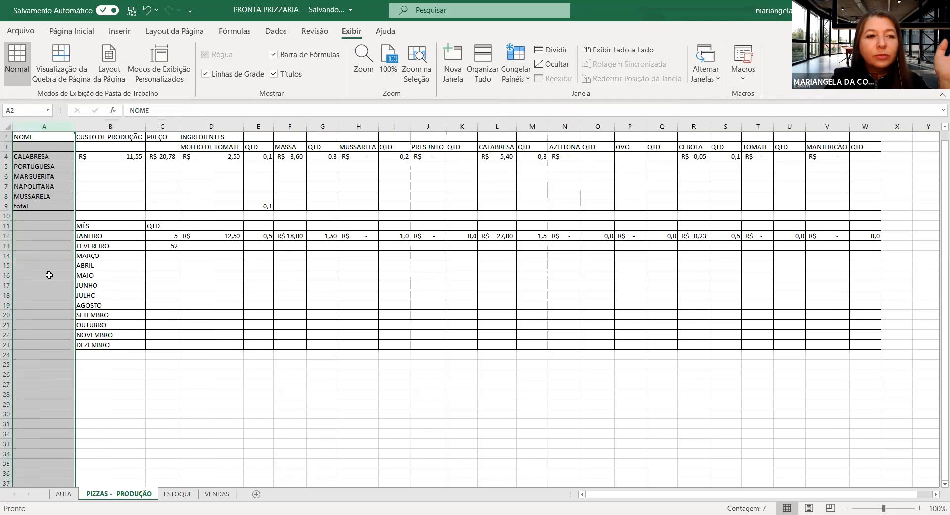
pyautogui.click(49, 275)
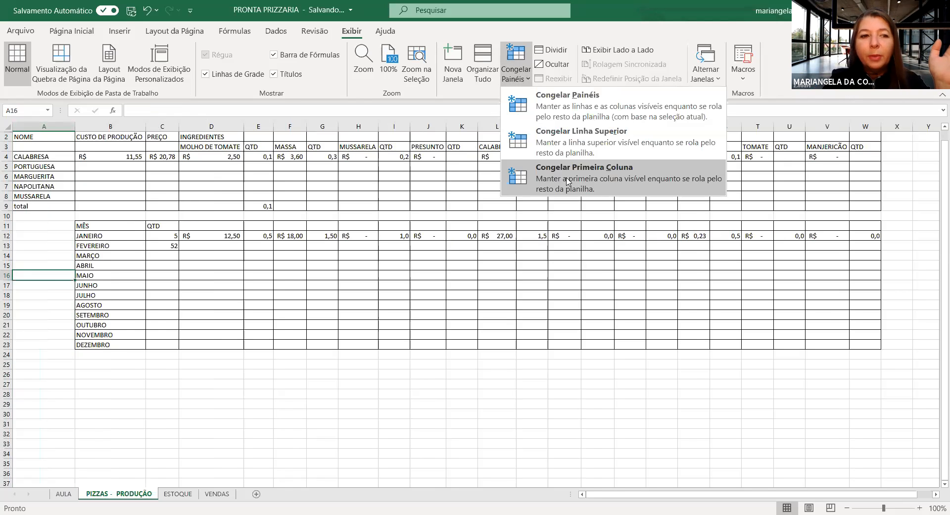
# Freeze the first column, which holds the pizza names, and select a cell in column D of the month table
pyautogui.click(567, 181)
pyautogui.click(226, 253)
# Examine how the frozen first column behaves during vertical movement by going down column D past the month table and back up to row 30
pyautogui.press('Down')
pyautogui.press('Down')
pyautogui.press('Down')
pyautogui.press('Down')
pyautogui.press('Down')
pyautogui.press('Down')
pyautogui.press('Down')
pyautogui.press('Down')
pyautogui.press('Down')
pyautogui.press('Down')
pyautogui.press('Down')
pyautogui.press('Down')
pyautogui.press('Down')
pyautogui.press('Down')
pyautogui.press('Down')
pyautogui.press('Down')
pyautogui.press('Down')
pyautogui.press('Down')
pyautogui.press('Down')
pyautogui.press('Down')
pyautogui.press('Down')
pyautogui.press('Down')
pyautogui.press('Down')
pyautogui.press('Down')
pyautogui.press('Down')
pyautogui.press('Down')
pyautogui.press('Down')
pyautogui.press('Down')
pyautogui.press('Down')
pyautogui.press('Down')
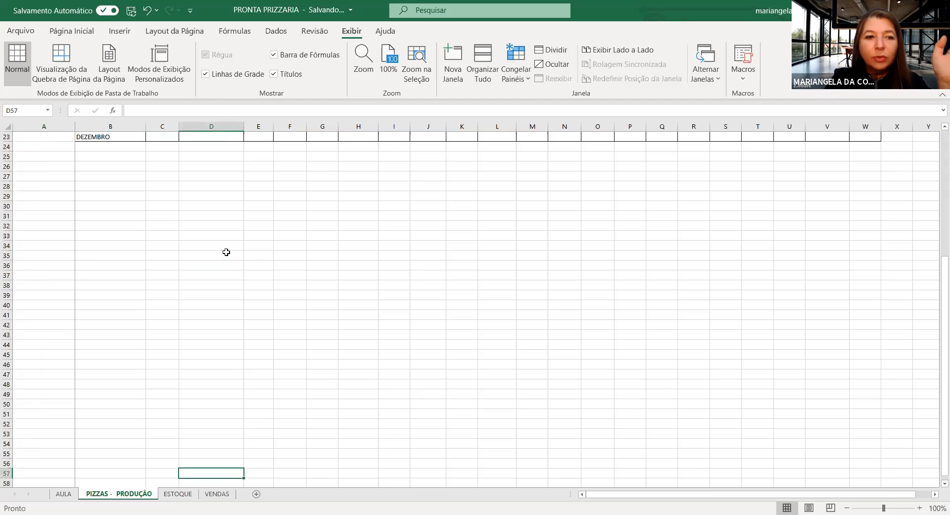
pyautogui.press('Up')
pyautogui.press('Up')
pyautogui.press('Up')
pyautogui.press('Up')
pyautogui.press('Up')
pyautogui.press('Up')
pyautogui.press('Up')
pyautogui.press('Up')
pyautogui.press('Up')
pyautogui.press('Up')
pyautogui.press('Up')
pyautogui.press('Up')
pyautogui.press('Up')
pyautogui.press('Up')
pyautogui.press('Up')
pyautogui.press('Up')
pyautogui.press('Up')
pyautogui.press('Up')
pyautogui.press('Up')
pyautogui.press('Up')
pyautogui.press('Up')
pyautogui.press('Up')
pyautogui.press('Up')
pyautogui.press('Up')
pyautogui.press('Up')
pyautogui.press('Up')
pyautogui.press('Up')
pyautogui.press('Up')
pyautogui.press('Up')
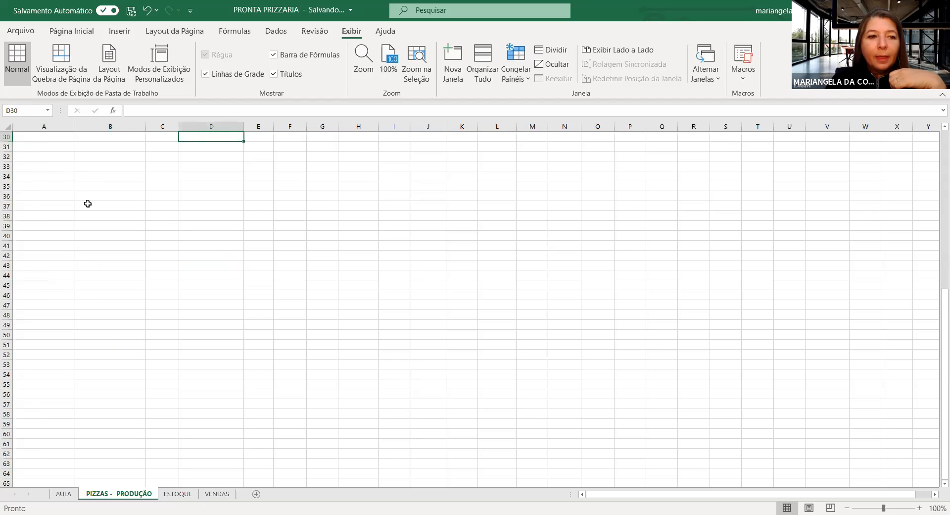
# Examine how the frozen first column behaves during horizontal movement by going from D2 across row 2 to column AT and back to A2
pyautogui.press('Up')
pyautogui.press('Up')
pyautogui.press('Up')
pyautogui.press('Up')
pyautogui.press('Up')
pyautogui.press('Up')
pyautogui.press('Up')
pyautogui.press('Up')
pyautogui.press('Up')
pyautogui.press('Up')
pyautogui.press('Up')
pyautogui.press('Up')
pyautogui.press('Up')
pyautogui.press('Up')
pyautogui.press('Up')
pyautogui.press('Up')
pyautogui.press('Up')
pyautogui.press('Up')
pyautogui.press('Up')
pyautogui.press('Up')
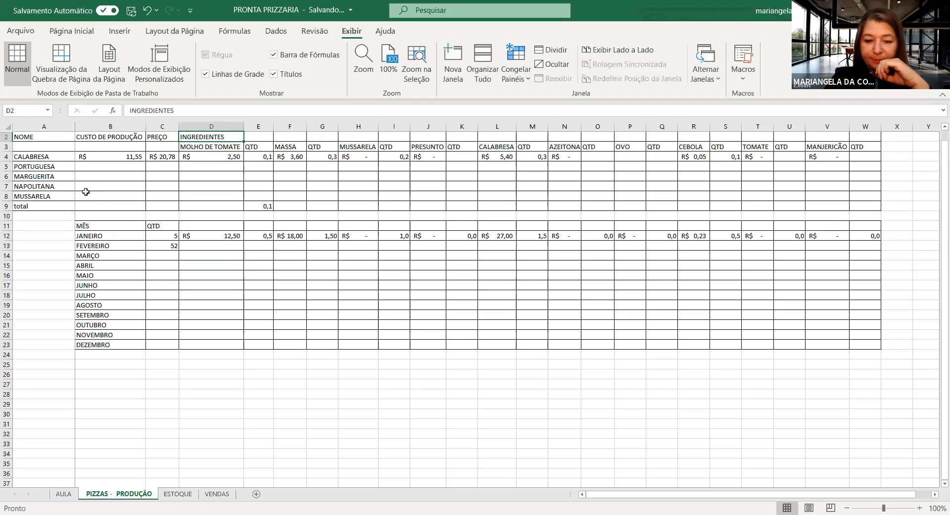
pyautogui.press('Right')
pyautogui.press('Right')
pyautogui.press('Right')
pyautogui.press('Right')
pyautogui.press('Right')
pyautogui.press('Right')
pyautogui.press('Right')
pyautogui.press('Right')
pyautogui.press('Right')
pyautogui.press('Right')
pyautogui.press('Right')
pyautogui.press('Right')
pyautogui.press('Right')
pyautogui.press('Right')
pyautogui.press('Right')
pyautogui.press('Right')
pyautogui.press('Right')
pyautogui.press('Right')
pyautogui.press('Right')
pyautogui.press('Right')
pyautogui.press('Right')
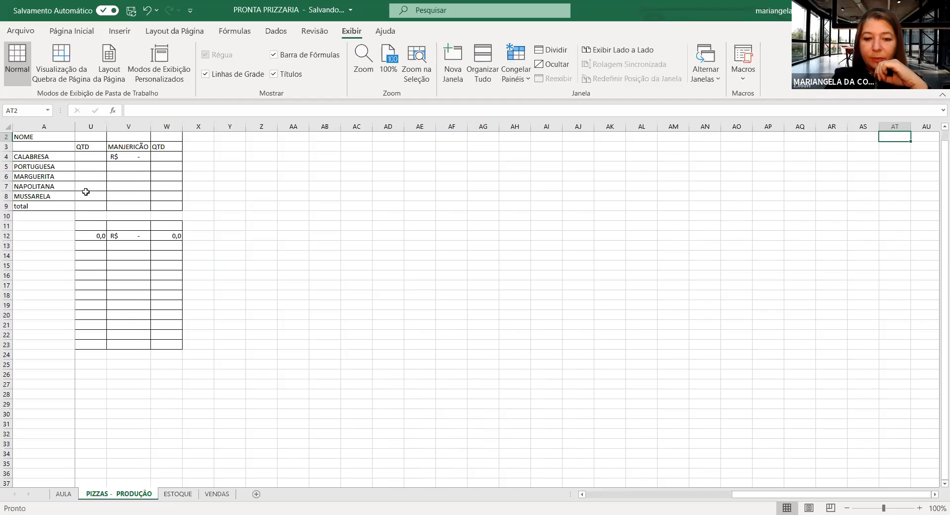
pyautogui.press('Left')
pyautogui.press('Left')
pyautogui.press('Left')
pyautogui.press('Left')
pyautogui.press('Left')
pyautogui.press('Left')
pyautogui.press('Left')
pyautogui.press('Left')
pyautogui.press('Left')
pyautogui.press('Left')
pyautogui.press('Left')
pyautogui.press('Left')
pyautogui.press('Left')
pyautogui.press('Left')
pyautogui.press('Left')
pyautogui.press('Left')
pyautogui.press('Left')
pyautogui.press('Left')
pyautogui.press('Left')
pyautogui.press('Left')
pyautogui.press('Left')
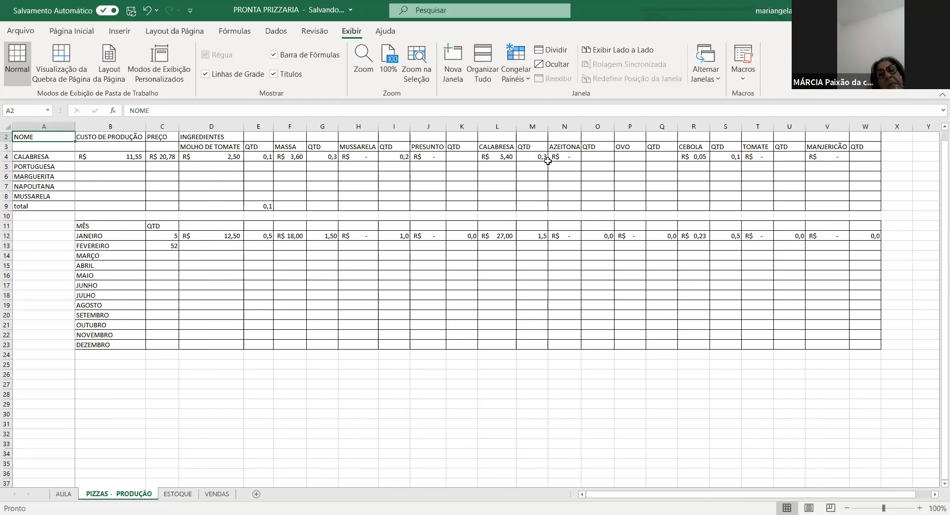
# Remove the first-column freeze and select cell D11 in the header row of the month table
pyautogui.click(522, 84)
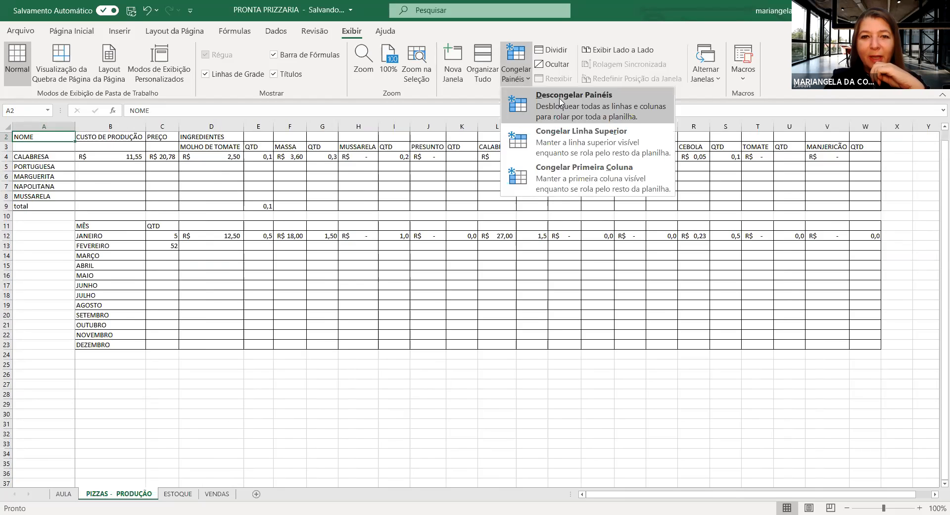
pyautogui.click(226, 223)
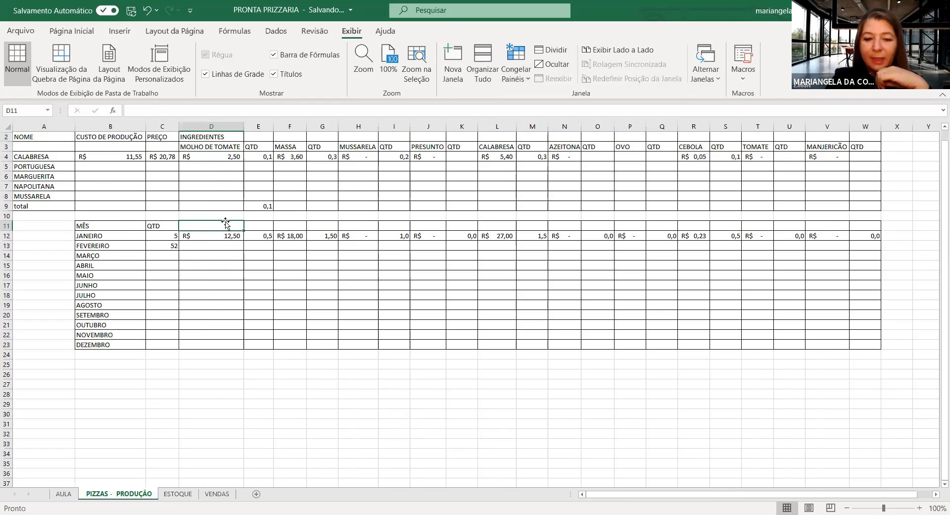
# Examine how the unfrozen sheet moves by going down past the month table, right beyond the ingredient columns, and back to A2
pyautogui.press('Down')
pyautogui.press('Down')
pyautogui.press('Down')
pyautogui.press('Down')
pyautogui.press('Down')
pyautogui.press('Down')
pyautogui.press('Down')
pyautogui.press('Down')
pyautogui.press('Down')
pyautogui.press('Down')
pyautogui.press('Down')
pyautogui.press('Down')
pyautogui.press('Down')
pyautogui.press('Down')
pyautogui.press('Down')
pyautogui.press('Down')
pyautogui.press('Down')
pyautogui.press('Down')
pyautogui.press('Down')
pyautogui.press('Down')
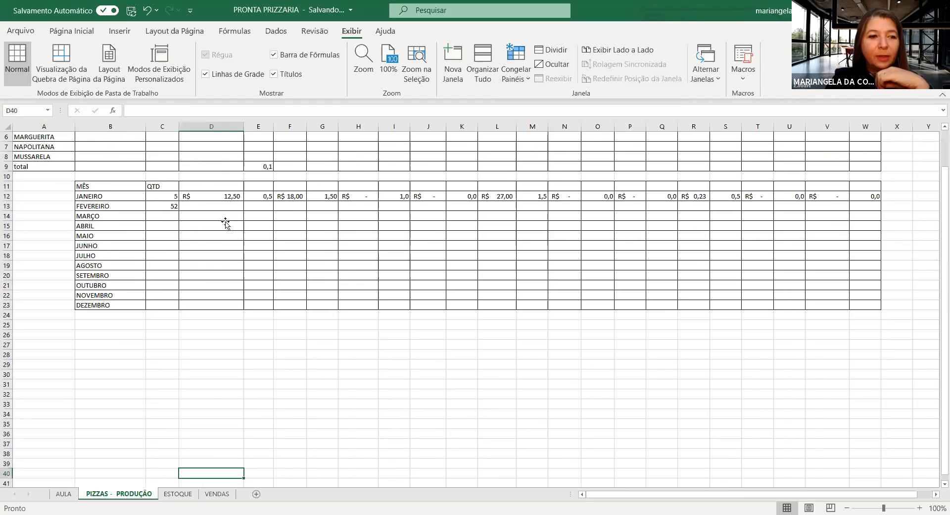
pyautogui.press('Down')
pyautogui.press('Down')
pyautogui.press('Down')
pyautogui.press('Down')
pyautogui.press('Down')
pyautogui.press('Down')
pyautogui.press('Right')
pyautogui.press('Right')
pyautogui.press('Right')
pyautogui.press('Right')
pyautogui.press('Right')
pyautogui.press('Right')
pyautogui.press('Right')
pyautogui.press('Right')
pyautogui.press('Right')
pyautogui.press('Right')
pyautogui.press('Right')
pyautogui.press('Right')
pyautogui.press('Right')
pyautogui.press('Right')
pyautogui.press('Right')
pyautogui.press('Right')
pyautogui.press('Right')
pyautogui.press('Right')
pyautogui.press('Right')
pyautogui.press('Right')
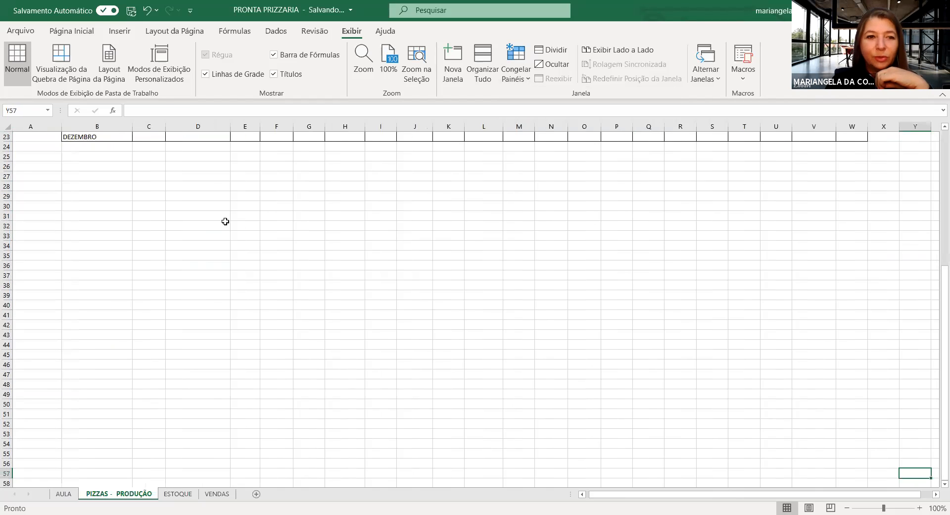
pyautogui.press('Up')
pyautogui.press('Up')
pyautogui.press('Up')
pyautogui.press('Up')
pyautogui.press('Up')
pyautogui.press('Up')
pyautogui.press('Up')
pyautogui.press('Up')
pyautogui.press('Up')
pyautogui.press('Up')
pyautogui.press('Up')
pyautogui.press('Up')
pyautogui.press('Up')
pyautogui.press('Up')
pyautogui.press('Up')
pyautogui.press('Up')
pyautogui.press('Up')
pyautogui.press('Up')
pyautogui.press('Up')
pyautogui.press('Up')
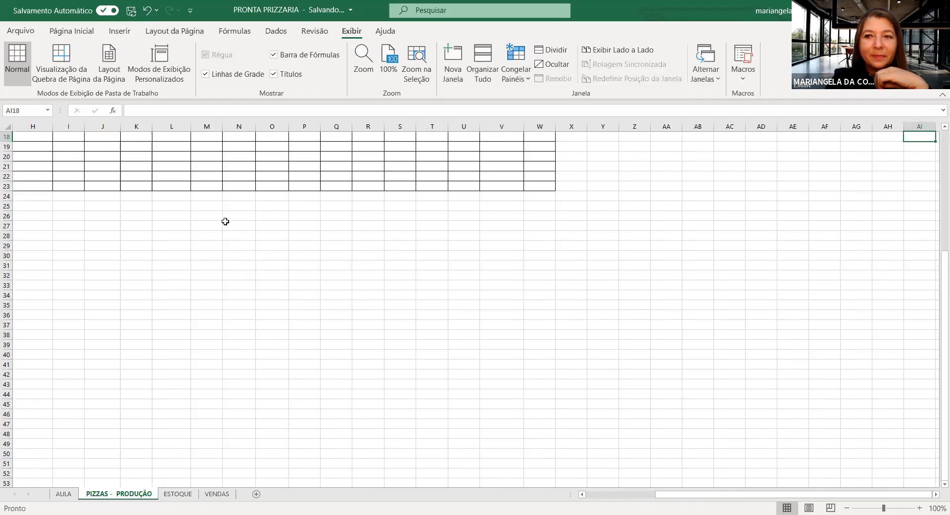
pyautogui.press('Left')
pyautogui.press('Left')
pyautogui.press('Left')
pyautogui.press('Left')
pyautogui.press('Left')
pyautogui.press('Left')
pyautogui.press('Left')
pyautogui.press('Left')
pyautogui.press('Left')
pyautogui.press('Left')
pyautogui.press('Left')
pyautogui.press('Left')
pyautogui.press('Left')
pyautogui.press('Left')
pyautogui.press('Left')
pyautogui.press('Left')
pyautogui.press('Left')
pyautogui.press('Left')
pyautogui.press('Left')
pyautogui.press('Left')
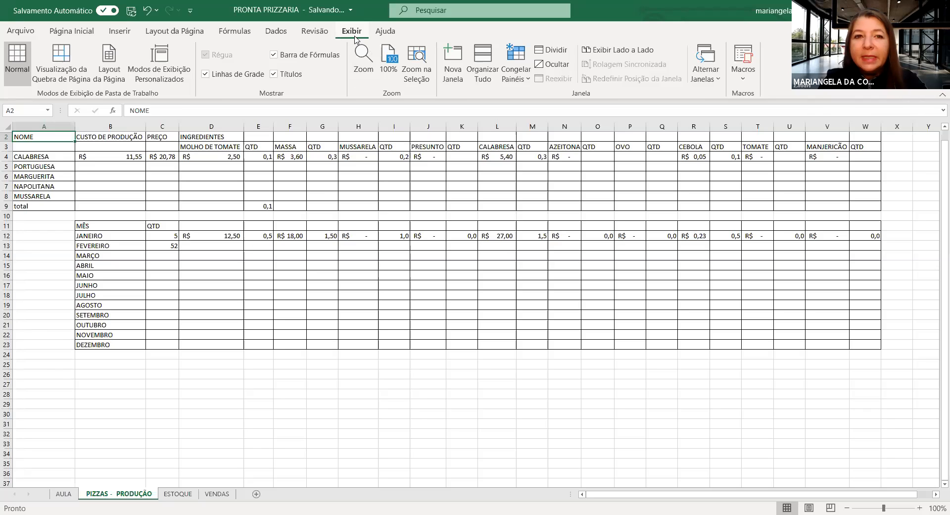
pyautogui.click(77, 34)
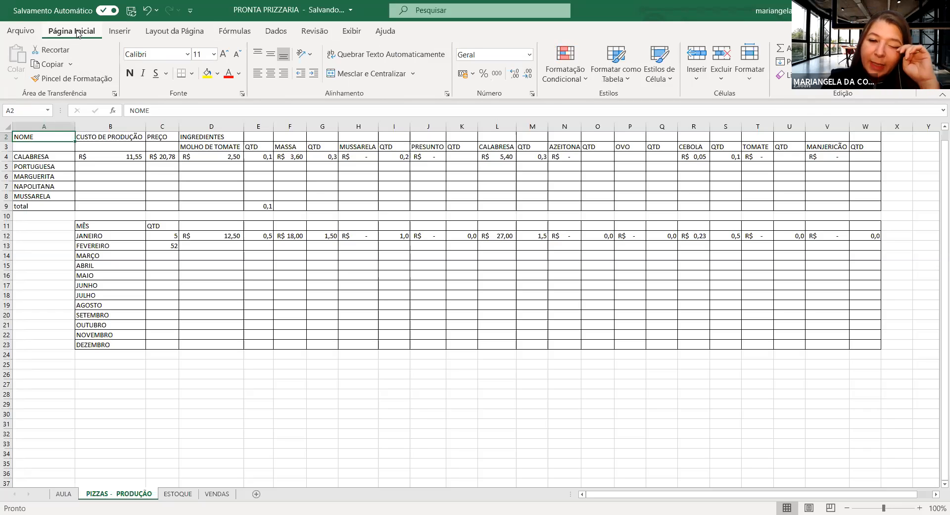
pyautogui.click(120, 32)
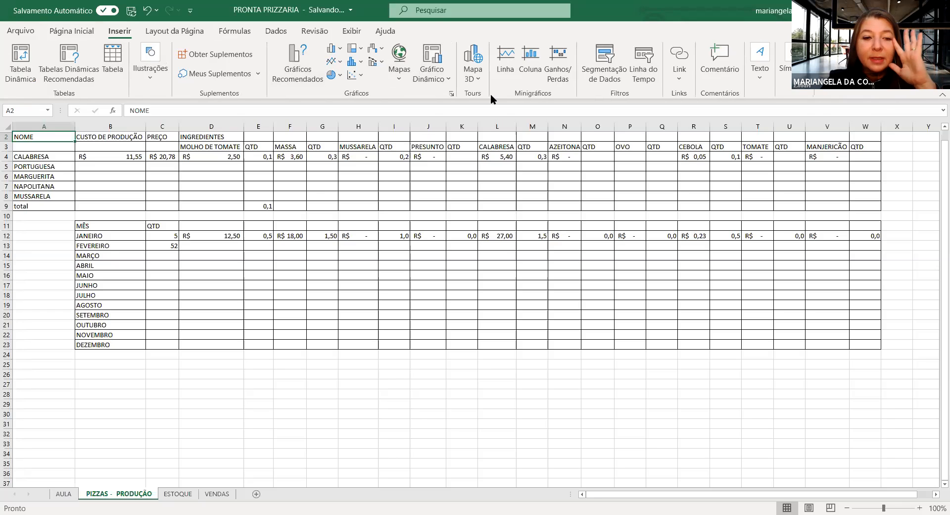
pyautogui.click(191, 33)
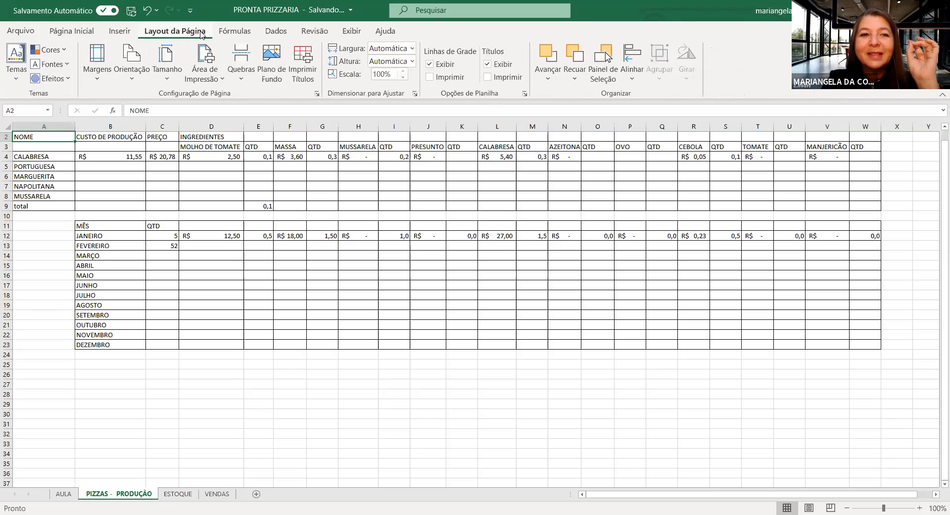
pyautogui.click(242, 35)
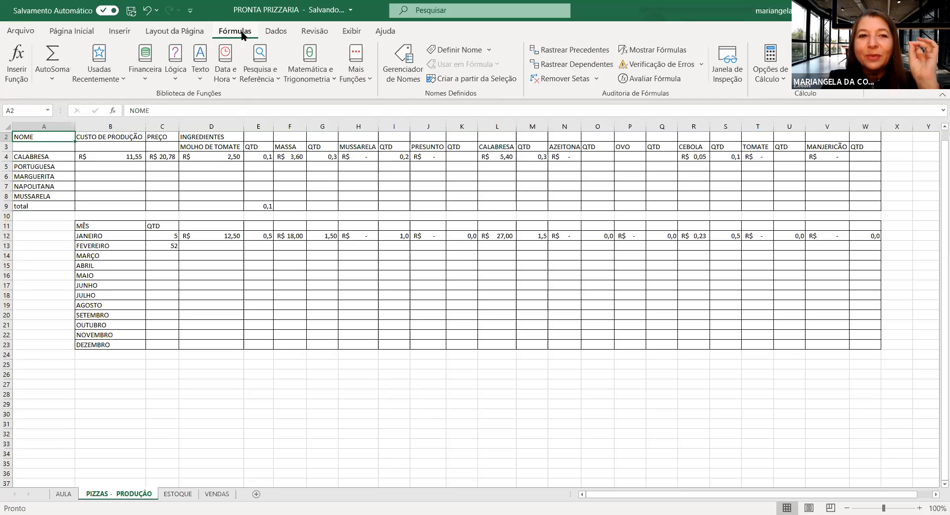
pyautogui.click(277, 35)
pyautogui.click(325, 33)
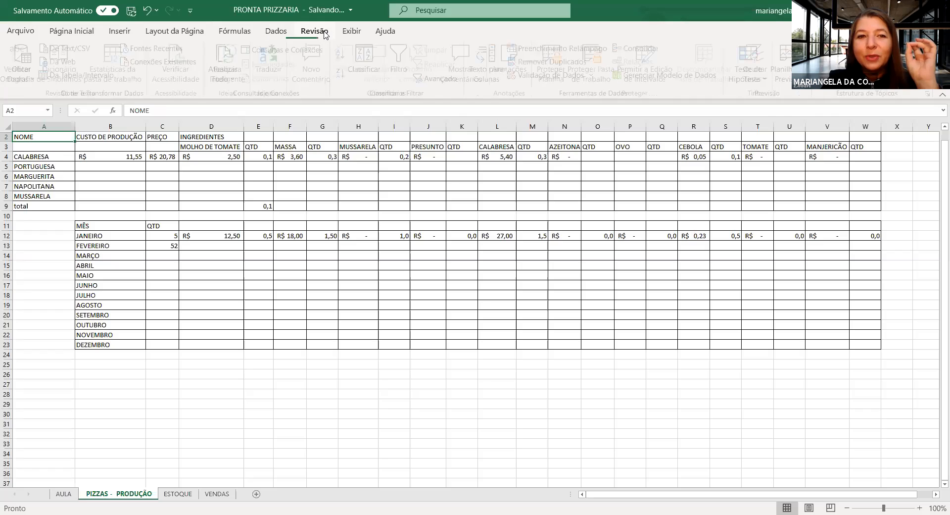
pyautogui.click(353, 32)
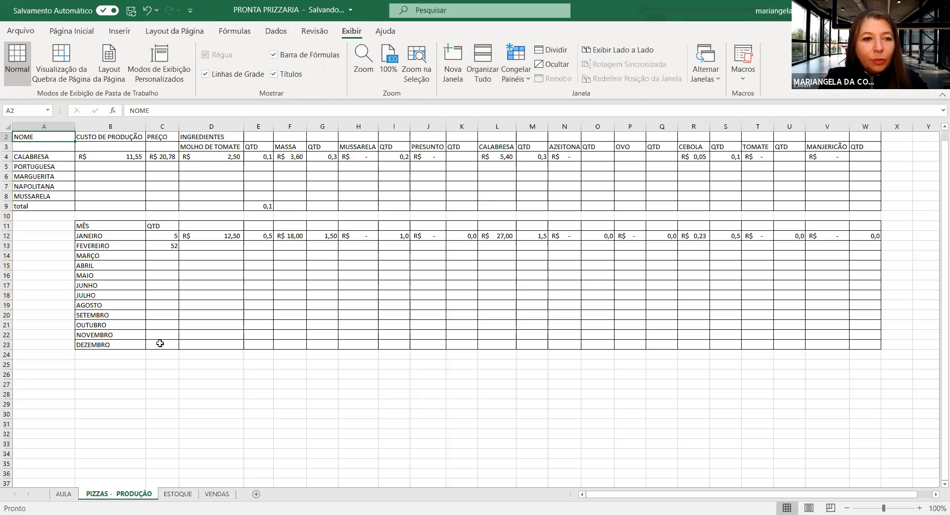
# Open the ESTOQUE sheet and select the empty cell C13 below the ingredient list
pyautogui.click(184, 256)
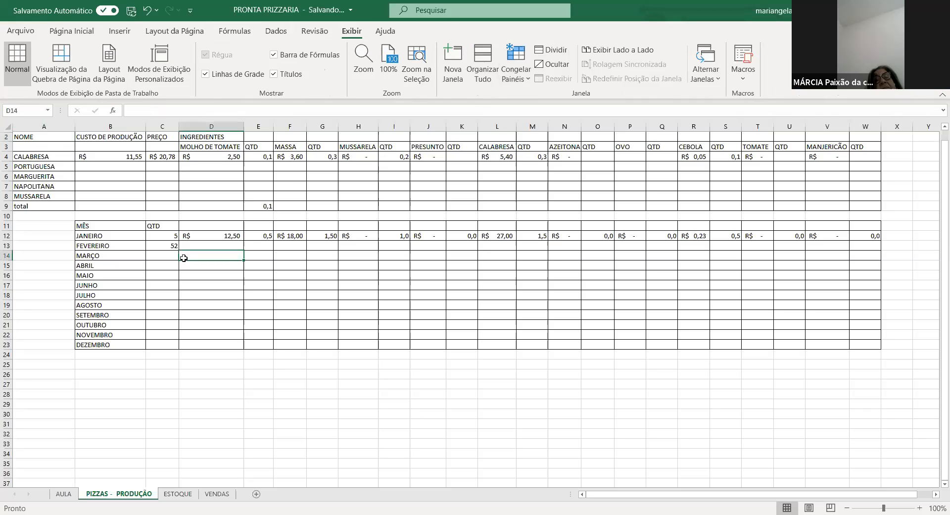
pyautogui.click(178, 493)
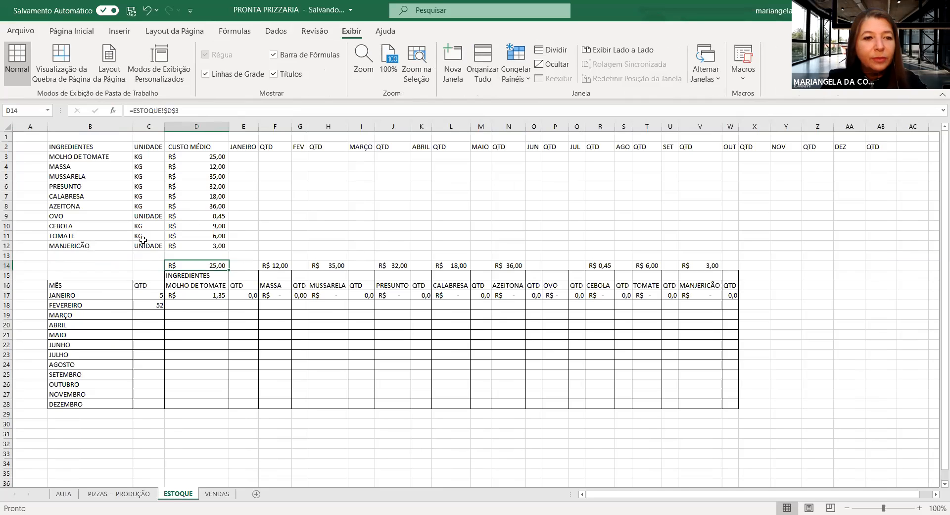
pyautogui.click(150, 254)
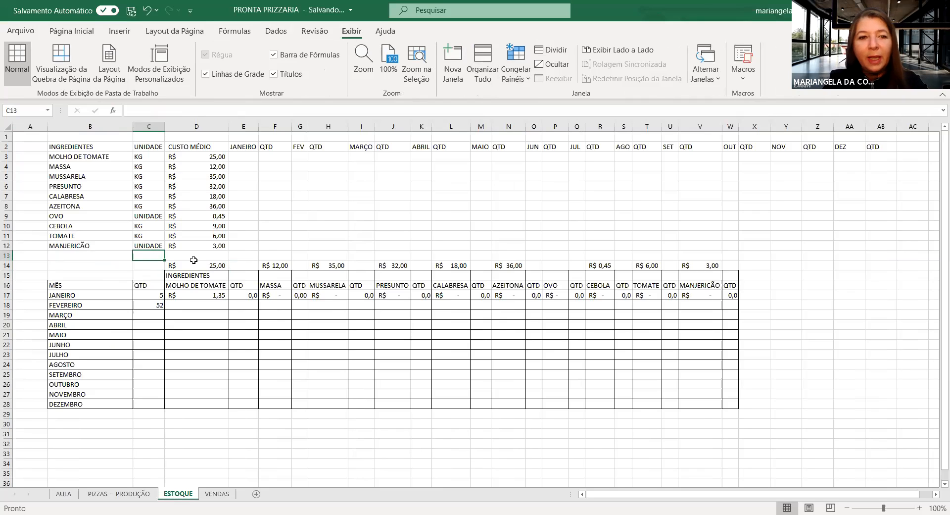
# Freeze the ESTOQUE sheet's panes at C13, fixing rows 1 to 12 and columns A and B, and select cell E14
pyautogui.click(515, 69)
pyautogui.click(549, 107)
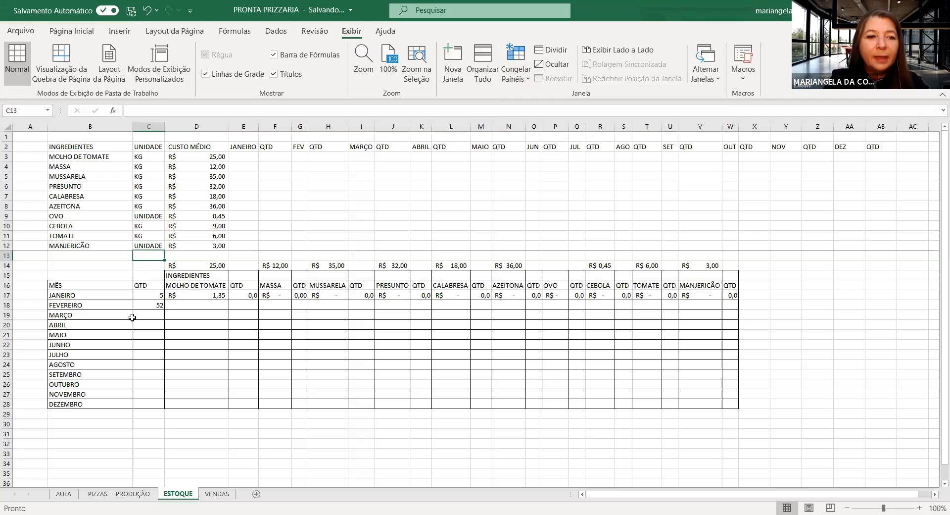
pyautogui.click(236, 264)
# Examine how the frozen ingredient rows behave during vertical movement by going down column E past the month table and back up to E26
pyautogui.press('Down')
pyautogui.press('Down')
pyautogui.press('Down')
pyautogui.press('Down')
pyautogui.press('Down')
pyautogui.press('Down')
pyautogui.press('Down')
pyautogui.press('Down')
pyautogui.press('Down')
pyautogui.press('Down')
pyautogui.press('Down')
pyautogui.press('Down')
pyautogui.press('Down')
pyautogui.press('Down')
pyautogui.press('Down')
pyautogui.press('Down')
pyautogui.press('Down')
pyautogui.press('Down')
pyautogui.press('Down')
pyautogui.press('Down')
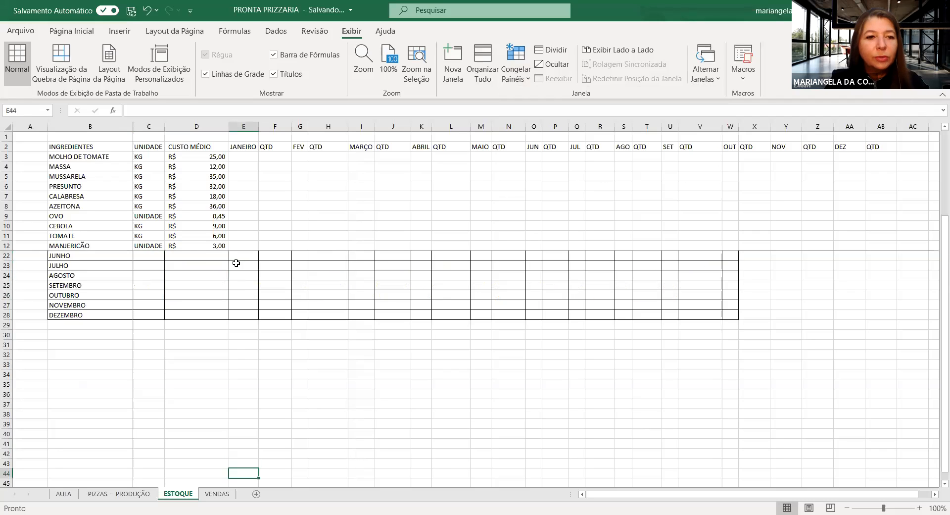
pyautogui.press('Down')
pyautogui.press('Down')
pyautogui.press('Down')
pyautogui.press('Down')
pyautogui.press('Down')
pyautogui.press('Down')
pyautogui.press('Down')
pyautogui.press('Down')
pyautogui.press('Down')
pyautogui.press('Up')
pyautogui.press('Up')
pyautogui.press('Up')
pyautogui.press('Up')
pyautogui.press('Up')
pyautogui.press('Up')
pyautogui.press('Up')
pyautogui.press('Up')
pyautogui.press('Up')
pyautogui.press('Up')
pyautogui.press('Up')
pyautogui.press('Up')
pyautogui.press('Up')
pyautogui.press('Up')
pyautogui.press('Up')
pyautogui.press('Up')
pyautogui.press('Up')
pyautogui.press('Up')
pyautogui.press('Up')
pyautogui.press('Up')
pyautogui.press('Up')
pyautogui.press('Up')
pyautogui.press('Up')
pyautogui.press('Up')
pyautogui.press('Up')
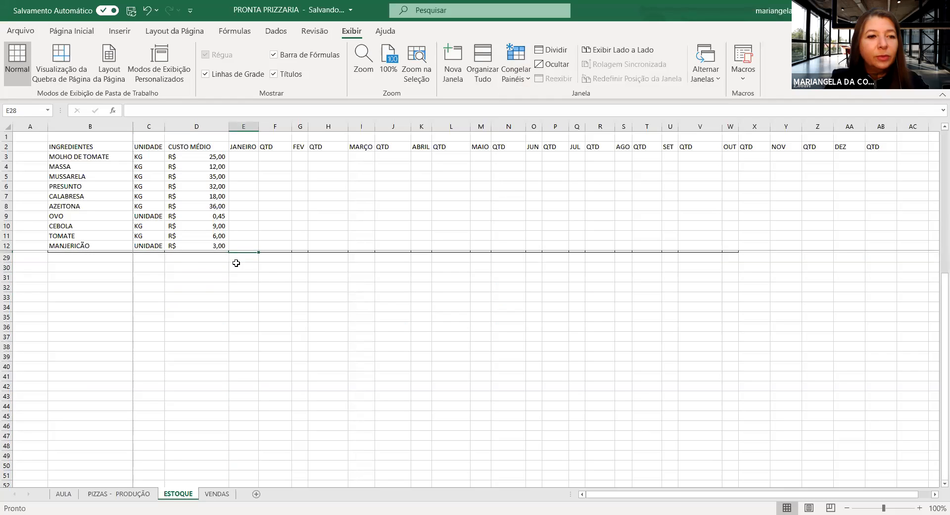
pyautogui.press('Up')
pyautogui.press('Up')
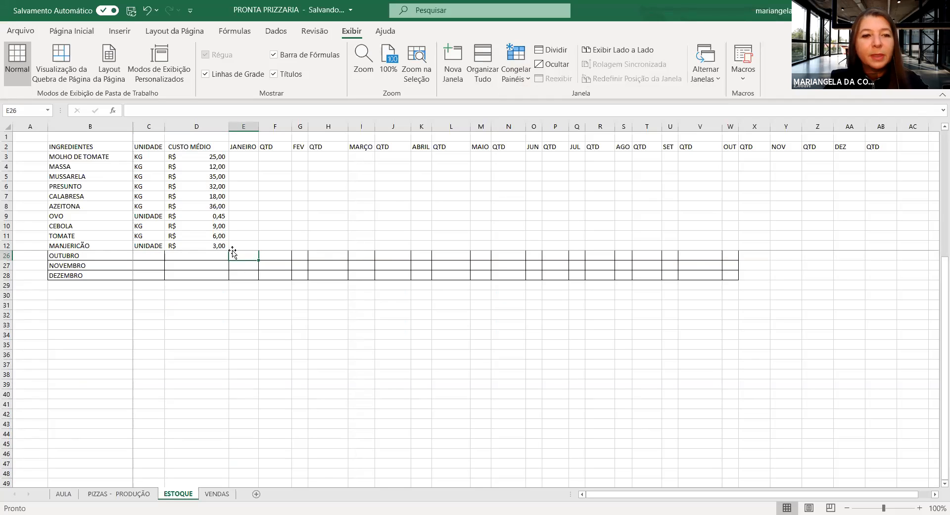
# Examine how frozen columns A and B behave by going right along row 26 to column BE, back to X26 and on to AC26
pyautogui.press('Right')
pyautogui.press('Right')
pyautogui.press('Right')
pyautogui.press('Right')
pyautogui.press('Right')
pyautogui.press('Right')
pyautogui.press('Right')
pyautogui.press('Right')
pyautogui.press('Right')
pyautogui.press('Right')
pyautogui.press('Right')
pyautogui.press('Right')
pyautogui.press('Right')
pyautogui.press('Right')
pyautogui.press('Right')
pyautogui.press('Right')
pyautogui.press('Right')
pyautogui.press('Right')
pyautogui.press('Right')
pyautogui.press('Right')
pyautogui.press('Right')
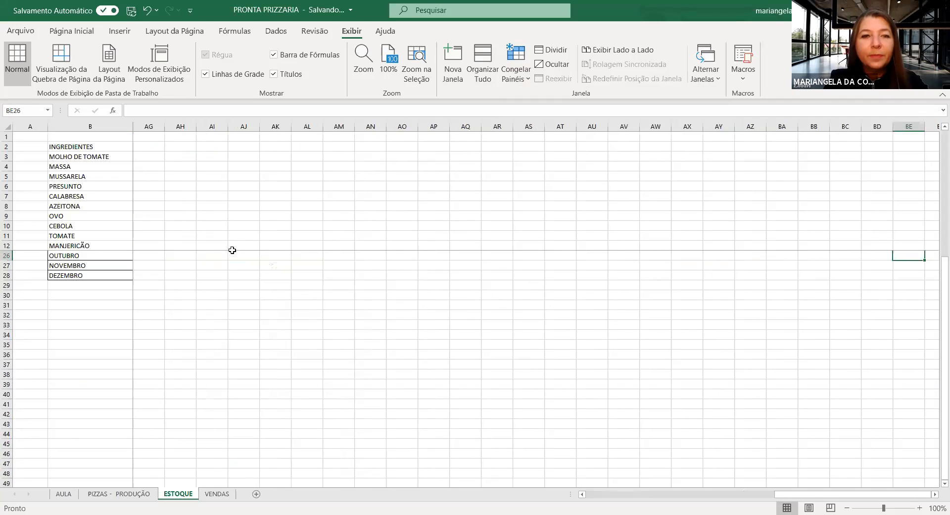
pyautogui.press('Left')
pyautogui.press('Left')
pyautogui.press('Left')
pyautogui.press('Left')
pyautogui.press('Left')
pyautogui.press('Left')
pyautogui.press('Left')
pyautogui.press('Left')
pyautogui.press('Left')
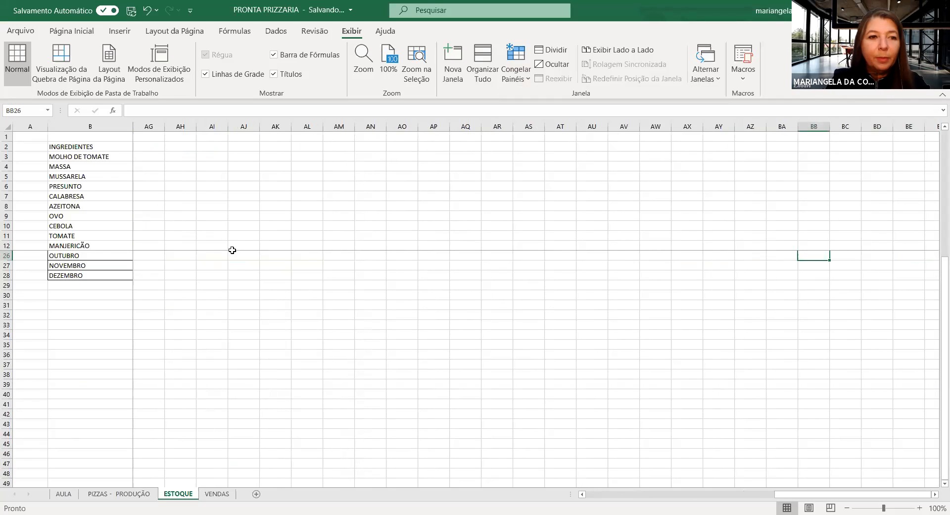
pyautogui.press('Left')
pyautogui.press('Left')
pyautogui.press('Left')
pyautogui.press('Left')
pyautogui.press('Left')
pyautogui.press('Left')
pyautogui.press('Left')
pyautogui.press('Left')
pyautogui.press('Left')
pyautogui.press('Left')
pyautogui.press('Left')
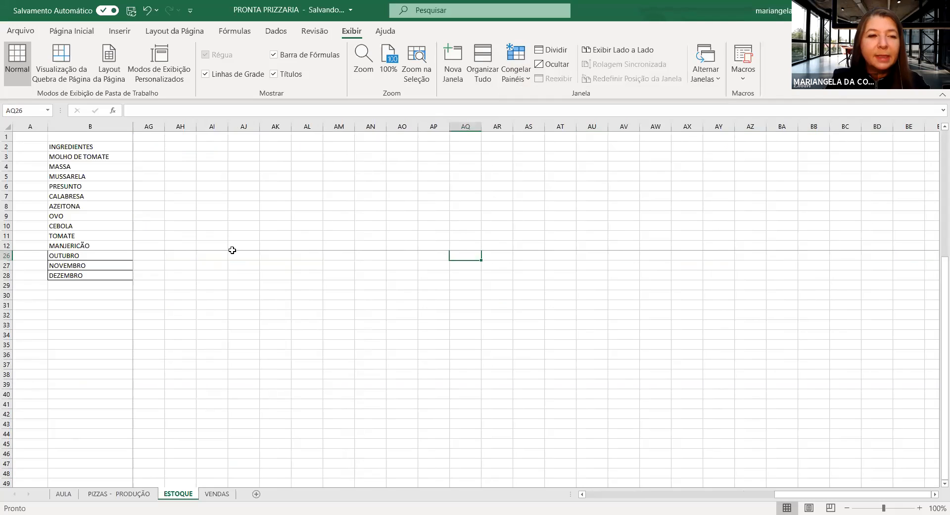
pyautogui.press('Left')
pyautogui.press('Left')
pyautogui.press('Left')
pyautogui.press('Left')
pyautogui.press('Left')
pyautogui.press('Left')
pyautogui.press('Left')
pyautogui.press('Left')
pyautogui.press('Left')
pyautogui.press('Left')
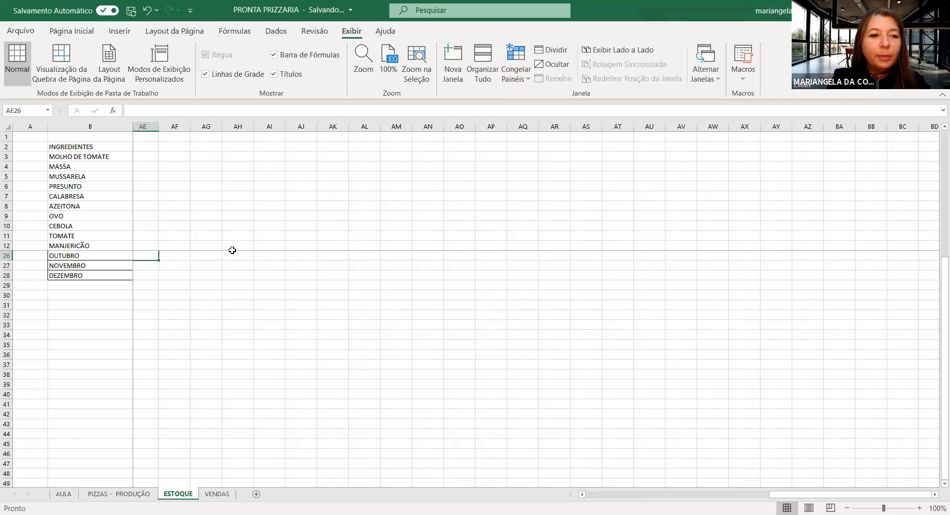
pyautogui.press('Left')
pyautogui.press('Left')
pyautogui.press('Left')
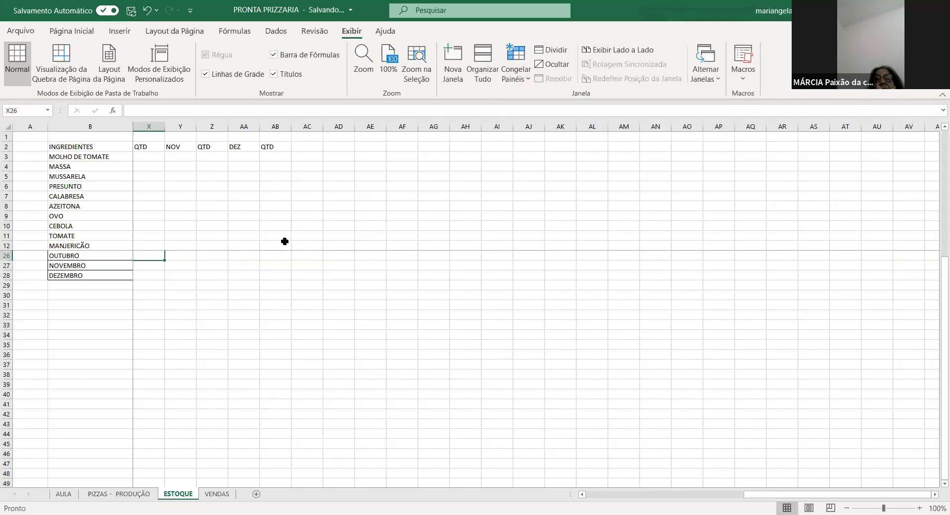
pyautogui.press('Right')
pyautogui.press('Right')
pyautogui.press('Right')
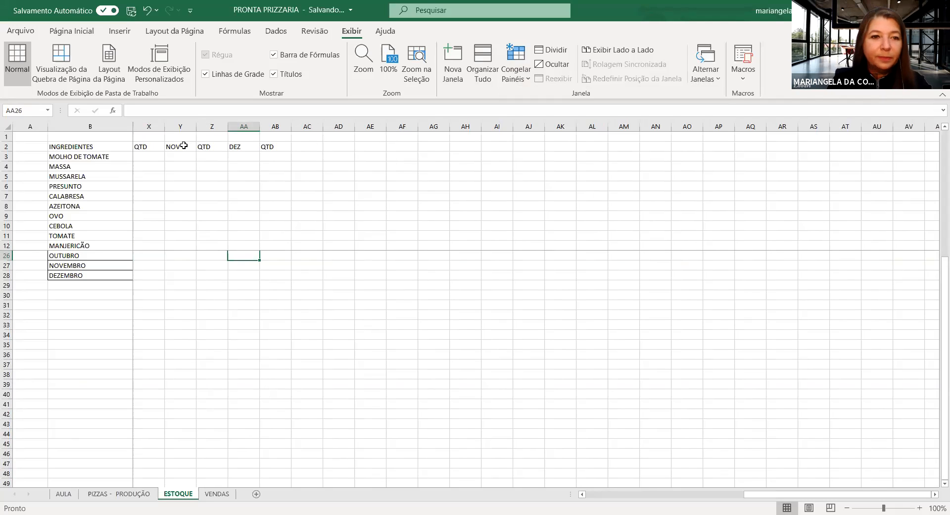
pyautogui.press('Right')
pyautogui.press('Right')
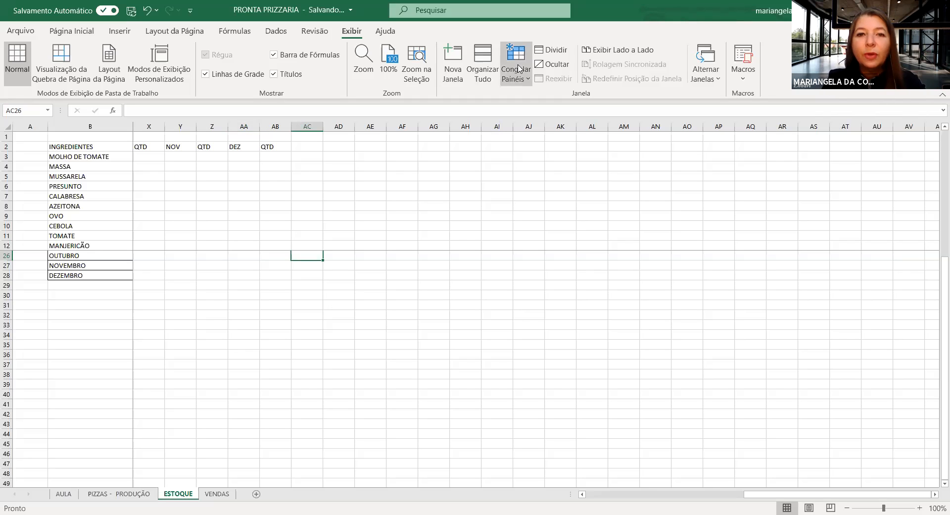
# Unfreeze the panes on the ESTOQUE sheet and enlarge its display to 160%
pyautogui.click(547, 98)
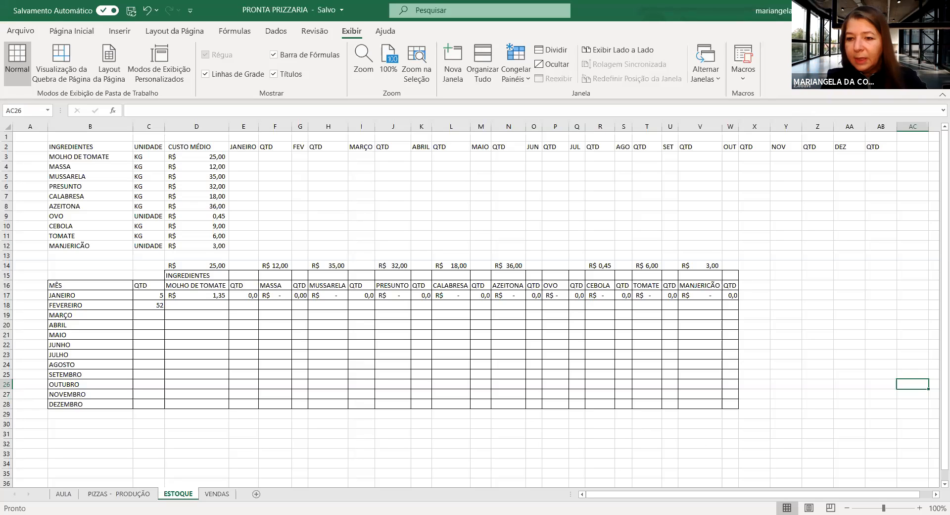
pyautogui.click(918, 507)
pyautogui.click(918, 507)
pyautogui.click(918, 508)
pyautogui.click(918, 508)
pyautogui.click(918, 507)
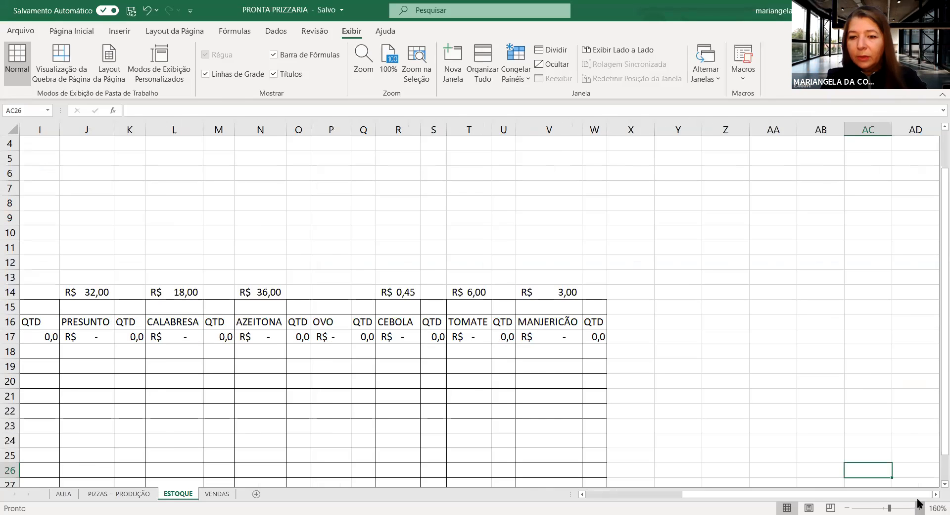
pyautogui.click(918, 507)
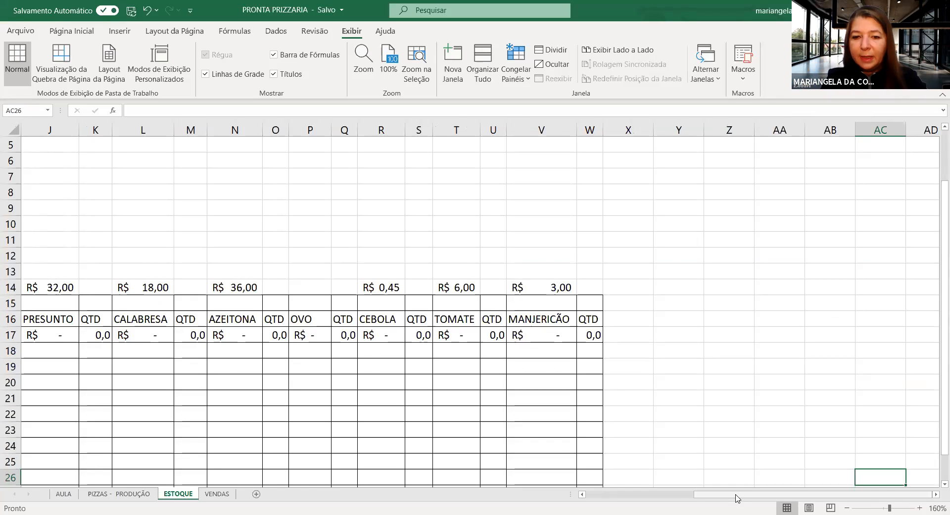
pyautogui.hscroll(-5, 511, 433)
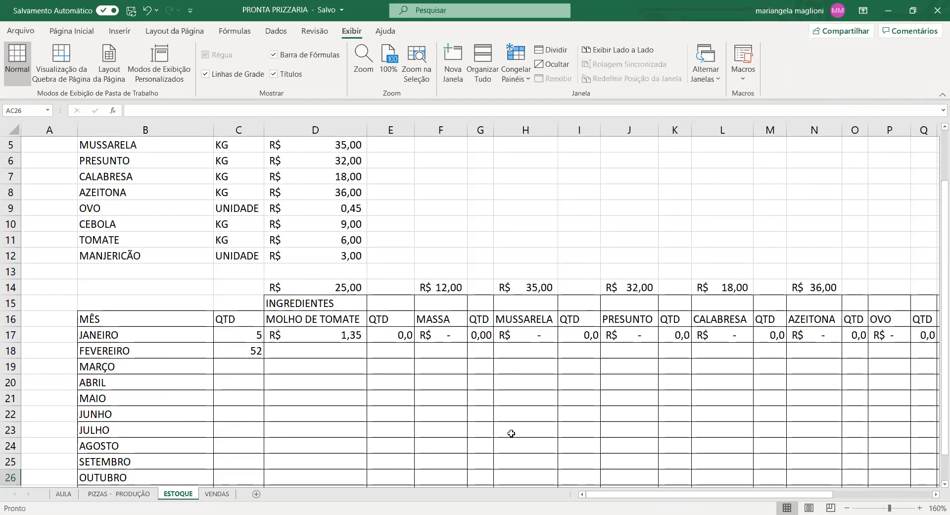
# Freeze the panes at the empty cell B14, above the month table
pyautogui.click(236, 290)
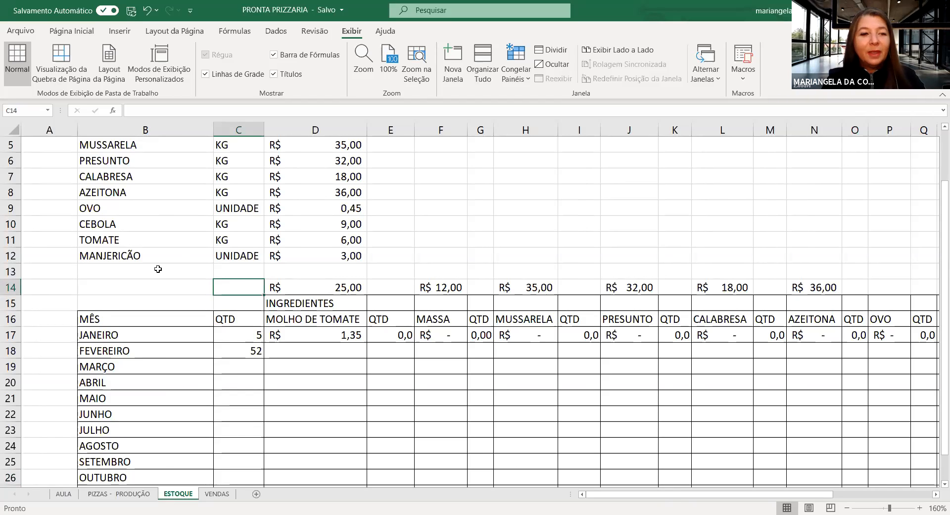
pyautogui.click(188, 280)
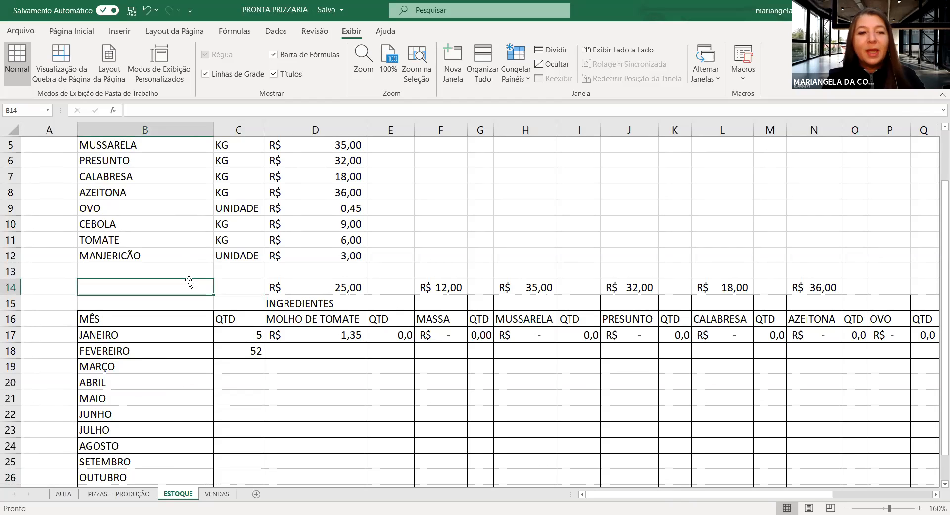
pyautogui.click(520, 71)
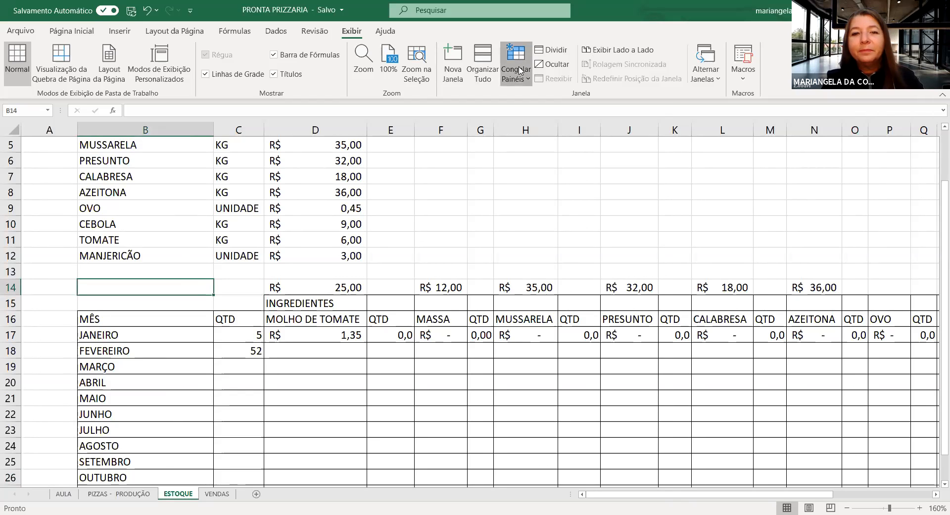
pyautogui.click(551, 102)
# Examine how frozen column A behaves by going right along row 14 past column S and back to A14
pyautogui.press('Right')
pyautogui.press('Right')
pyautogui.press('Right')
pyautogui.press('Right')
pyautogui.press('Right')
pyautogui.press('Right')
pyautogui.press('Right')
pyautogui.press('Right')
pyautogui.press('Right')
pyautogui.press('Right')
pyautogui.press('Right')
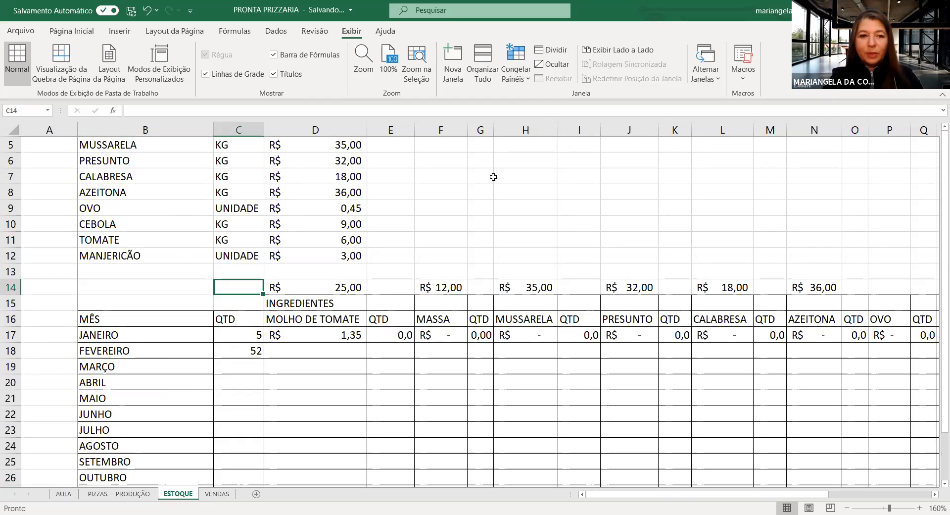
pyautogui.press('Right')
pyautogui.press('Right')
pyautogui.press('Right')
pyautogui.press('Right')
pyautogui.press('Right')
pyautogui.press('Right')
pyautogui.press('Right')
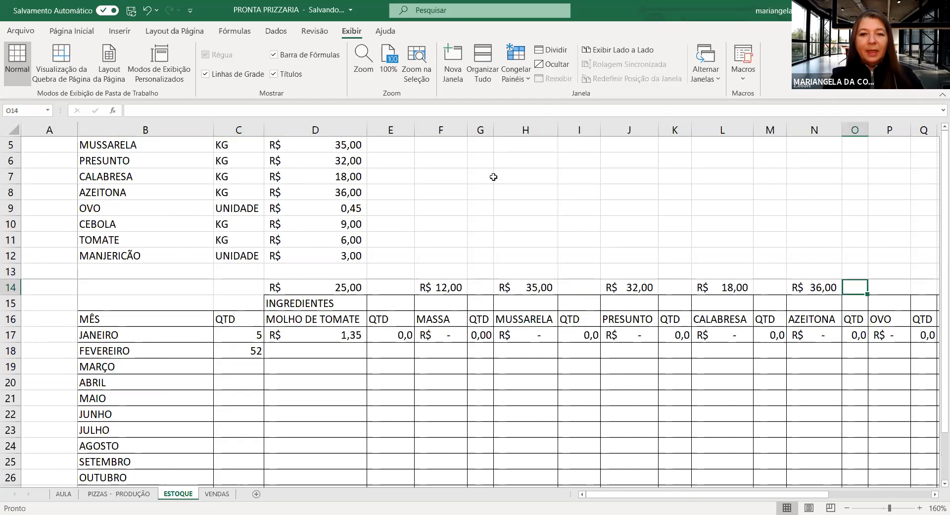
pyautogui.press('Left')
pyautogui.press('Left')
pyautogui.press('Left')
pyautogui.press('Left')
pyautogui.press('Left')
pyautogui.press('Left')
pyautogui.press('Left')
pyautogui.press('Left')
pyautogui.press('Left')
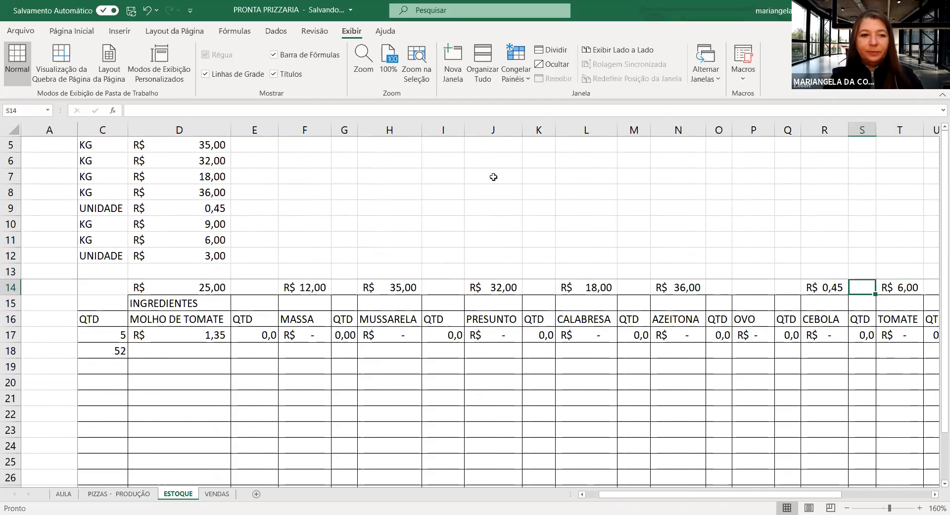
pyautogui.press('Left')
pyautogui.press('Left')
pyautogui.press('Left')
pyautogui.press('Left')
pyautogui.press('Left')
pyautogui.press('Left')
pyautogui.press('Left')
pyautogui.press('Left')
pyautogui.press('Left')
pyautogui.press('Left')
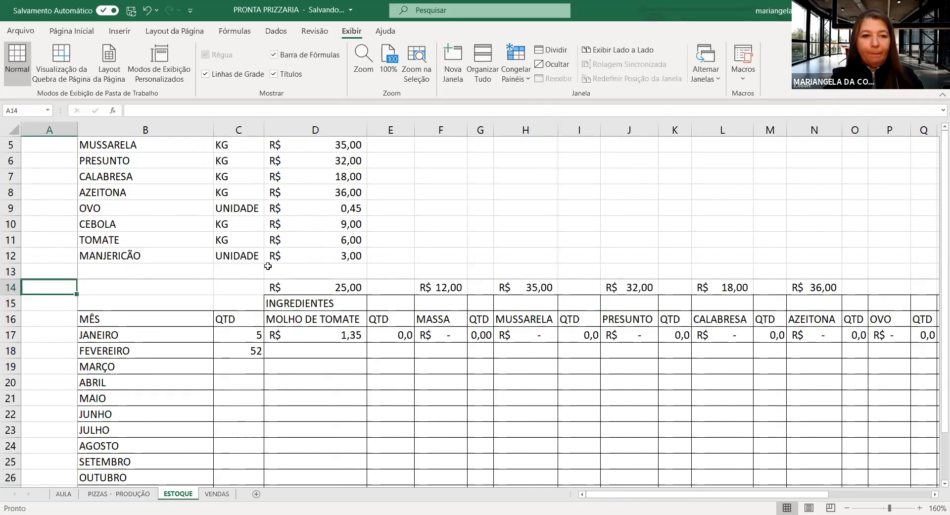
# Unfreeze the panes on the ESTOQUE sheet and freeze them again at D14, the price above MOLHO DE TOMATE
pyautogui.click(250, 270)
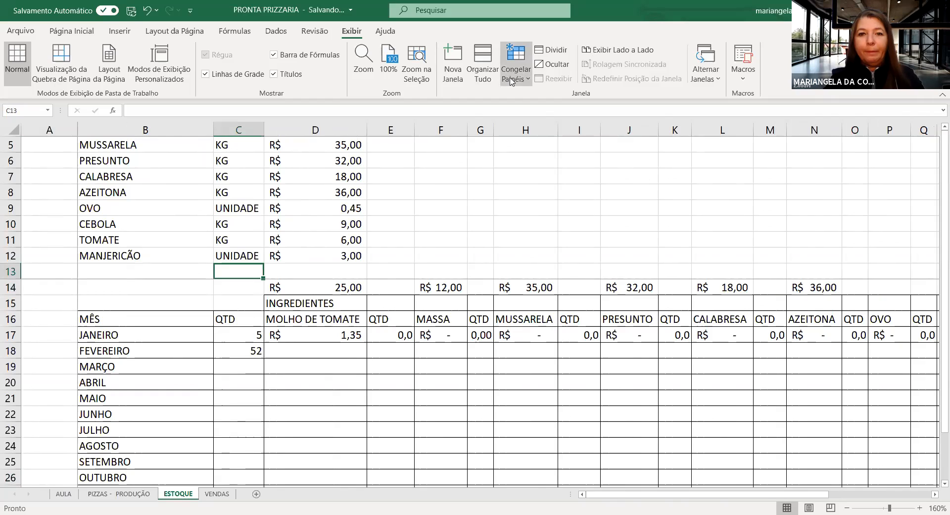
pyautogui.click(513, 74)
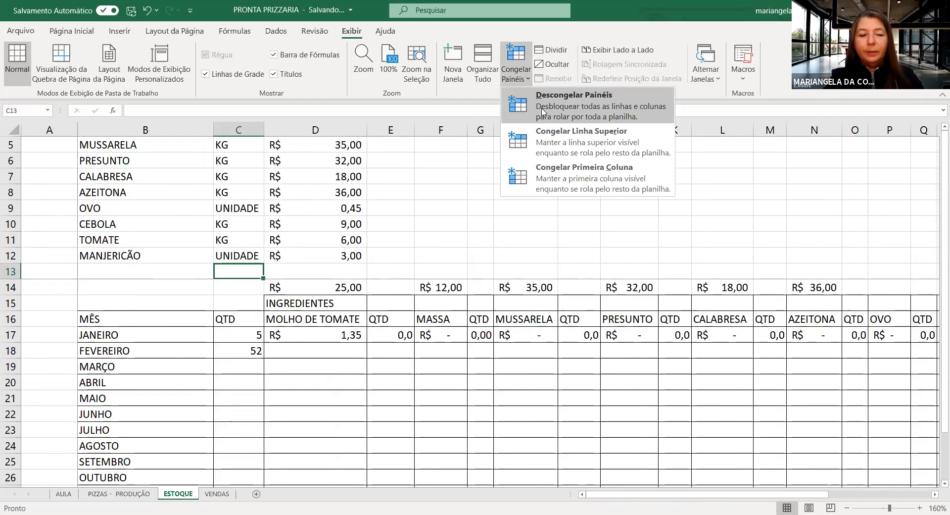
pyautogui.click(545, 102)
pyautogui.click(309, 286)
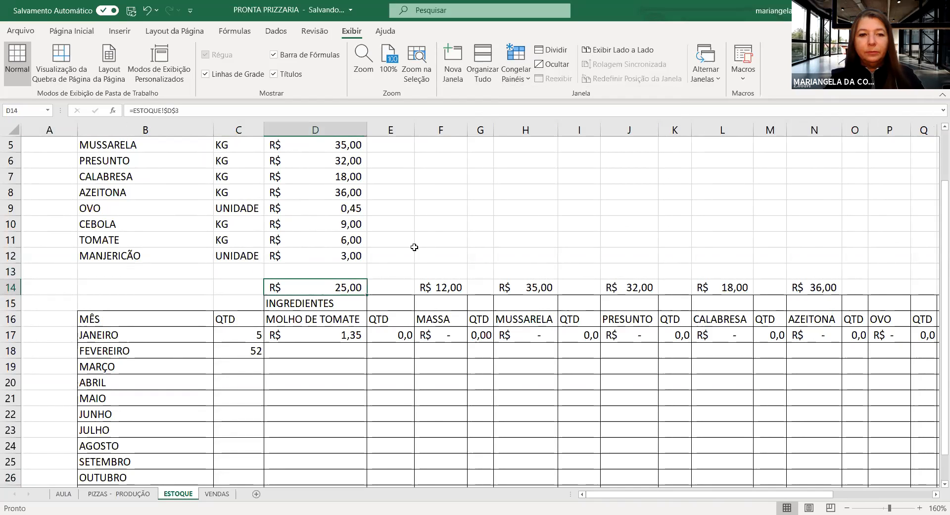
pyautogui.click(519, 60)
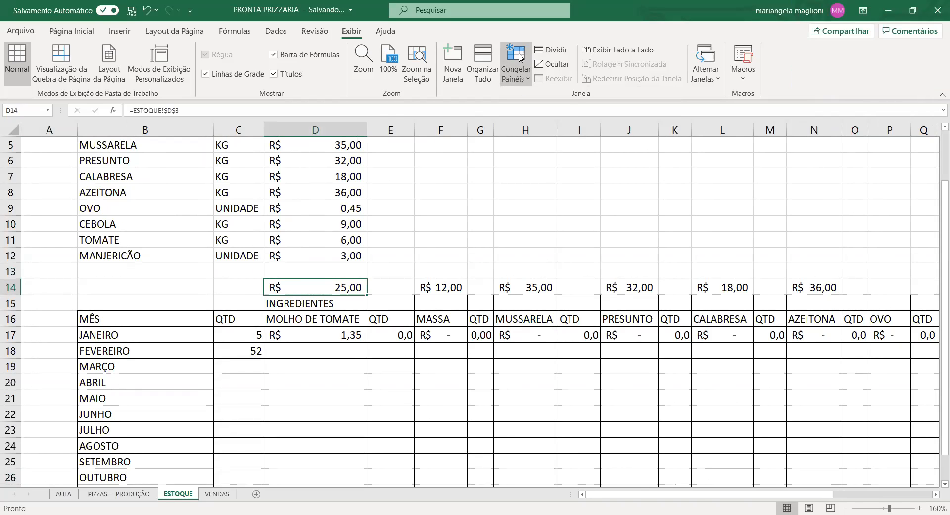
pyautogui.click(567, 108)
# Examine how frozen columns A to C behave by going right along row 14 to column AO and back to A14
pyautogui.press('Right')
pyautogui.press('Right')
pyautogui.press('Right')
pyautogui.press('Right')
pyautogui.press('Right')
pyautogui.press('Right')
pyautogui.press('Right')
pyautogui.press('Right')
pyautogui.press('Right')
pyautogui.press('Right')
pyautogui.press('Right')
pyautogui.press('Right')
pyautogui.press('Right')
pyautogui.press('Right')
pyautogui.press('Right')
pyautogui.press('Right')
pyautogui.press('Right')
pyautogui.press('Right')
pyautogui.press('Right')
pyautogui.press('Right')
pyautogui.press('Left')
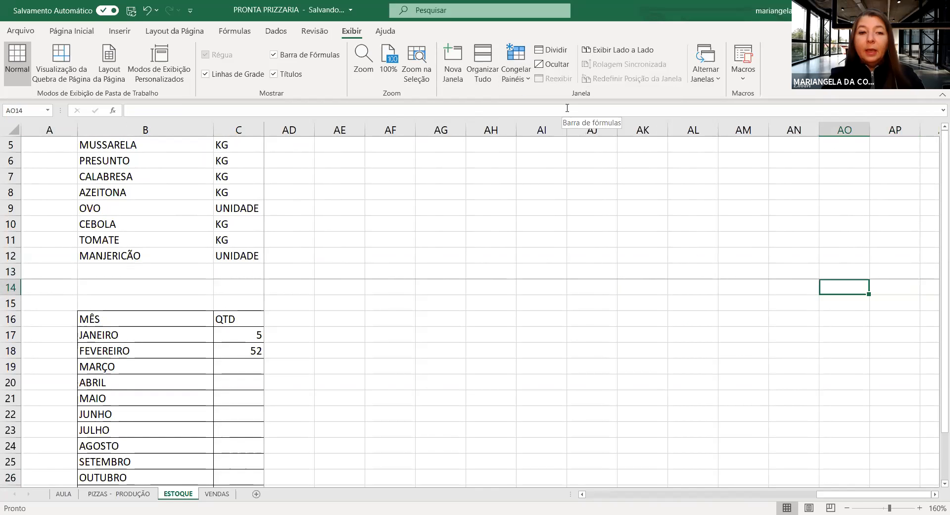
pyautogui.press('Left')
pyautogui.press('Left')
pyautogui.press('Left')
pyautogui.press('Left')
pyautogui.press('Left')
pyautogui.press('Left')
pyautogui.press('Left')
pyautogui.press('Left')
pyautogui.press('Left')
pyautogui.press('Left')
pyautogui.press('Left')
pyautogui.press('Left')
pyautogui.press('Left')
pyautogui.press('Left')
pyautogui.press('Left')
pyautogui.press('Left')
pyautogui.press('Left')
pyautogui.press('Left')
pyautogui.press('Left')
pyautogui.press('Left')
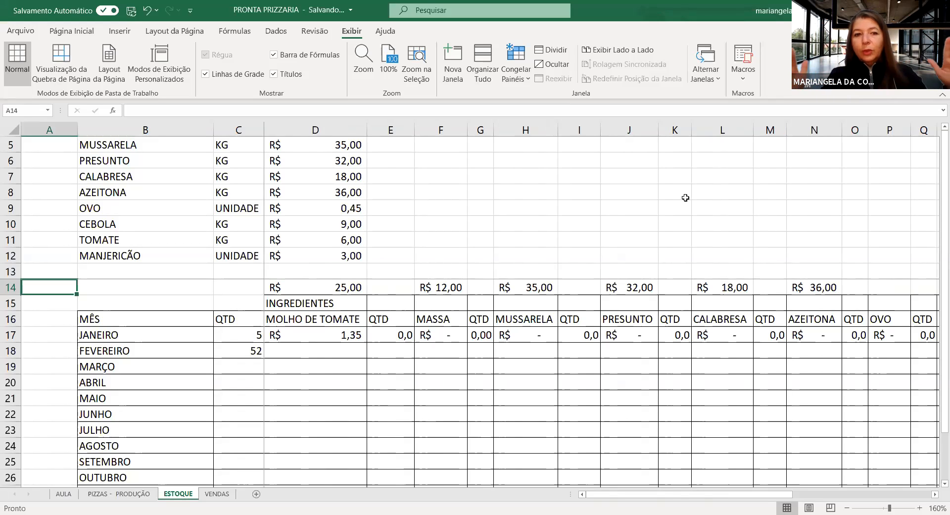
# Review the pane freezing options without choosing one, and select the MOLHO DE TOMATE heading in D16
pyautogui.click(517, 73)
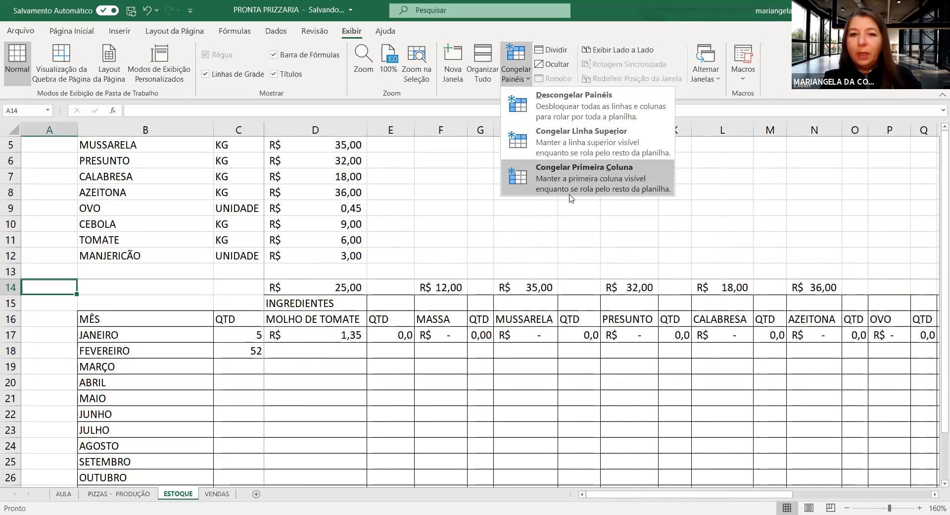
pyautogui.click(473, 228)
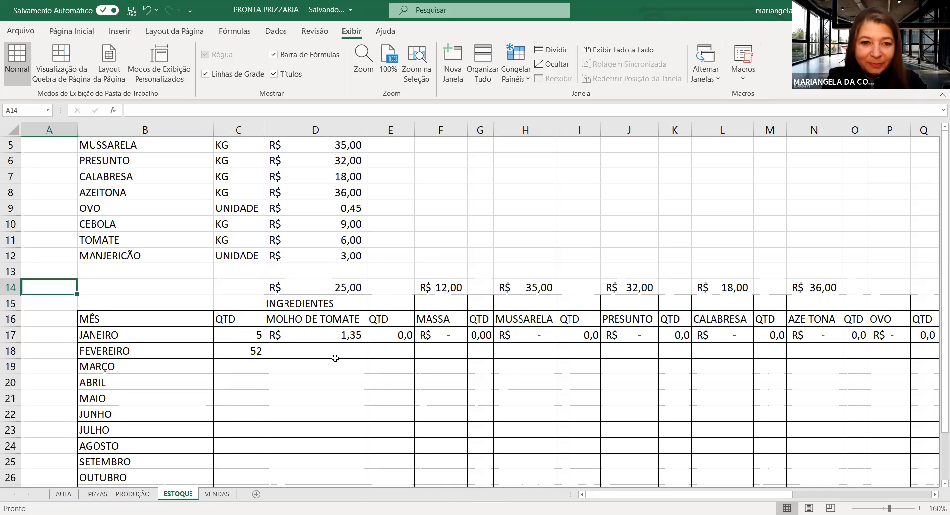
pyautogui.click(348, 322)
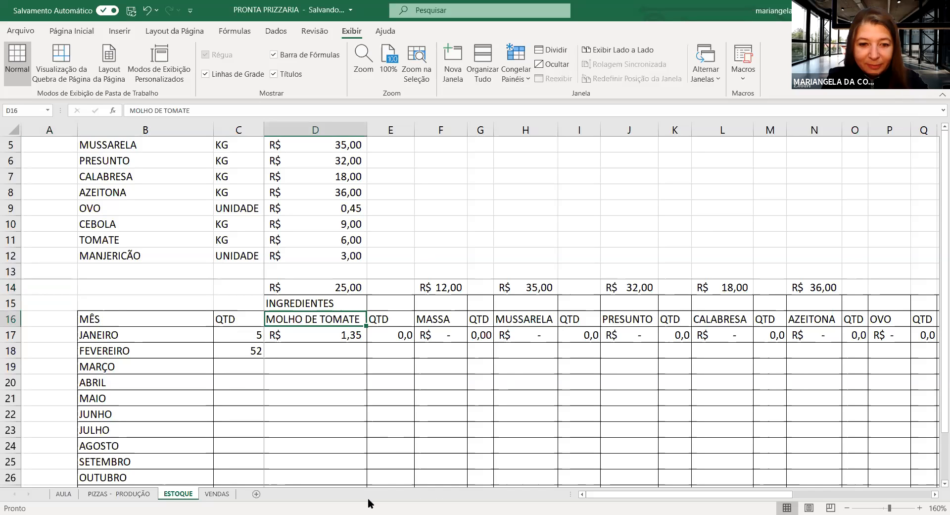
# Consult the lesson topic list on the AULA sheet and return to the ESTOQUE sheet
pyautogui.click(64, 493)
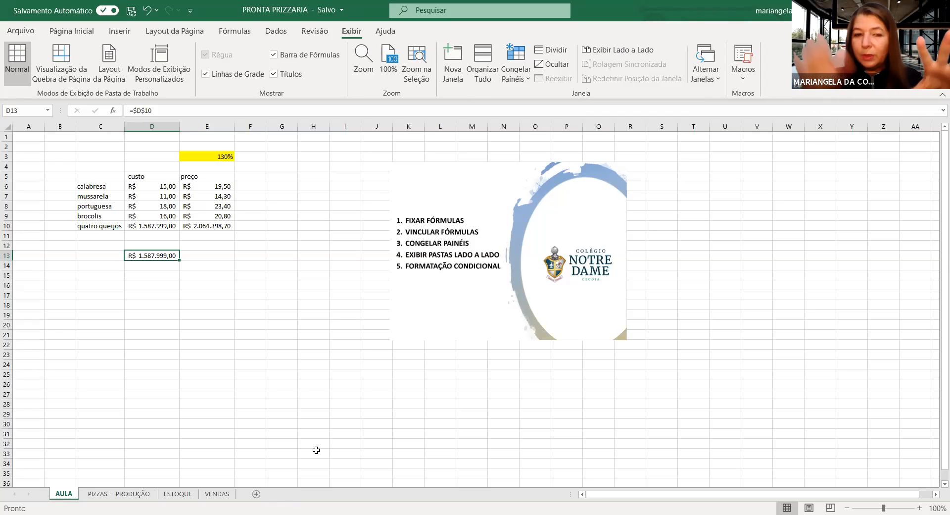
pyautogui.click(122, 494)
pyautogui.click(178, 494)
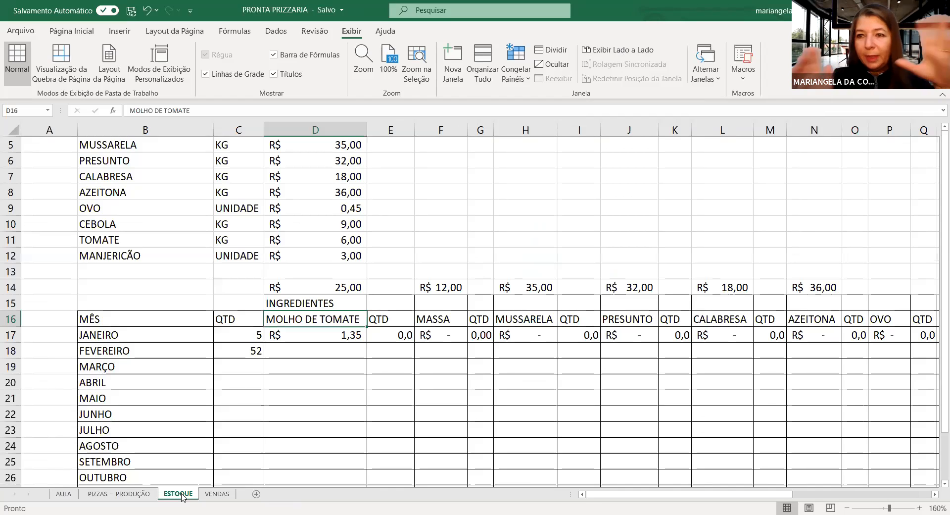
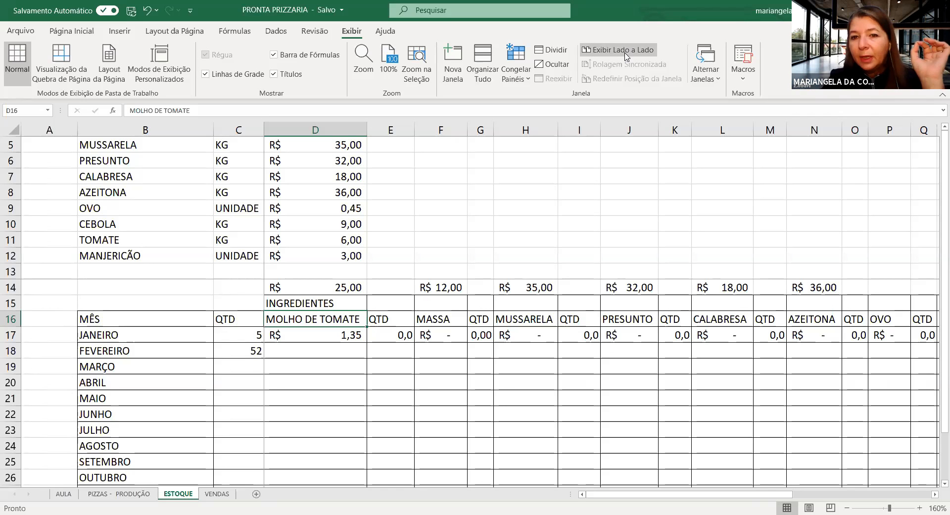
# Show the workbook side by side with another window, select D6, and return to the full-size ESTOQUE window at I11
pyautogui.click(619, 50)
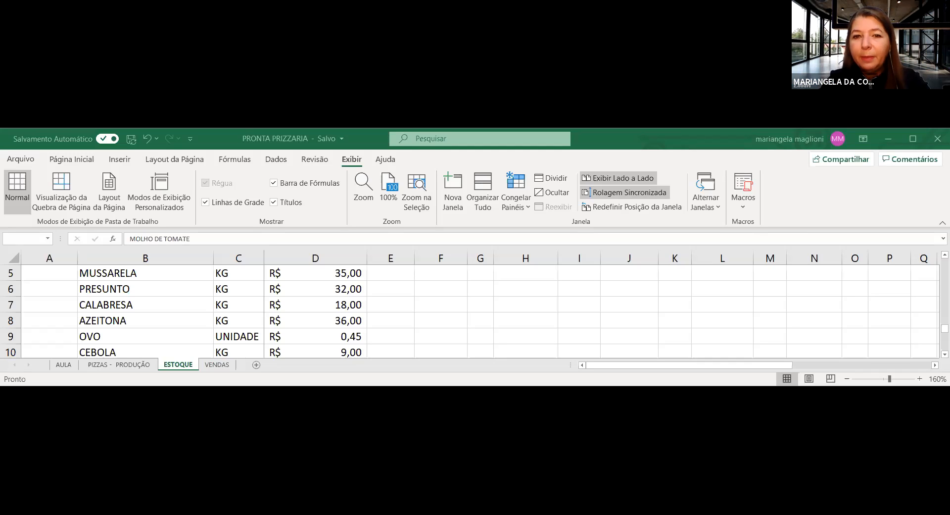
pyautogui.click(351, 289)
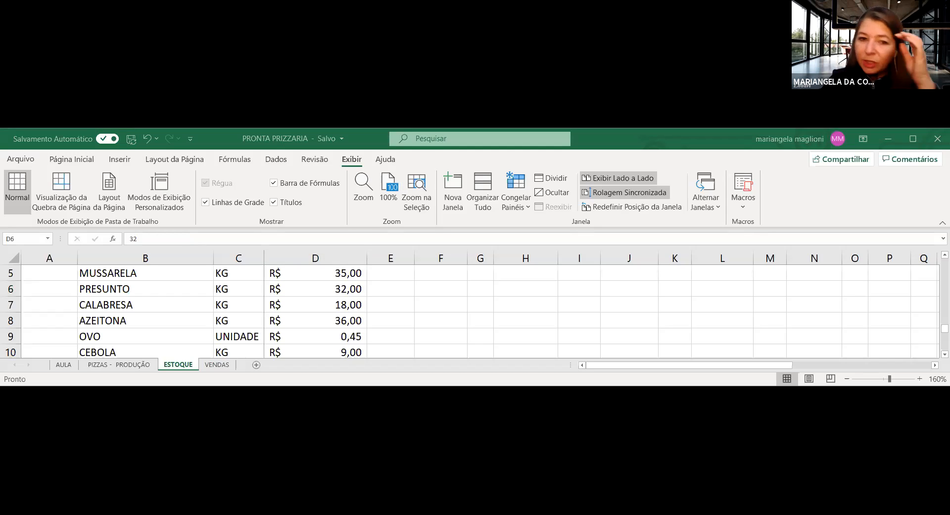
pyautogui.click(349, 293)
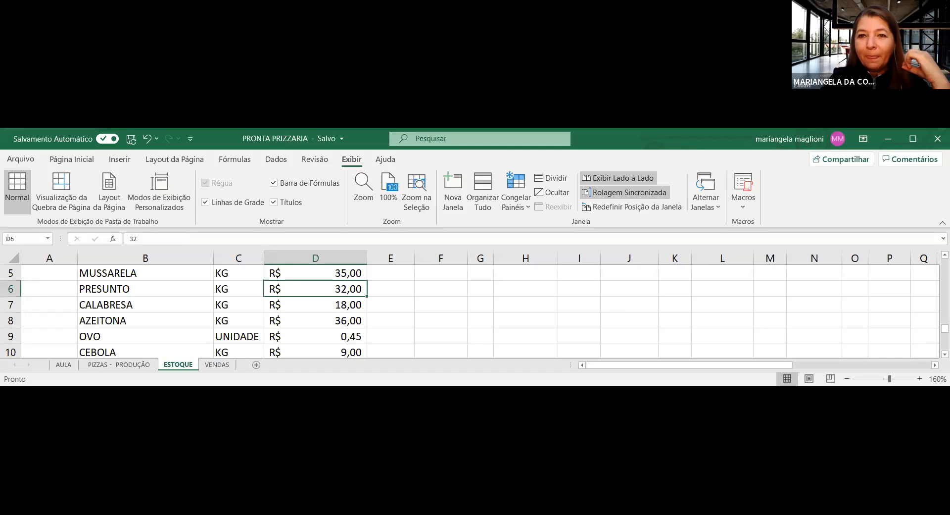
pyautogui.hotkey('alt', 'Tab')
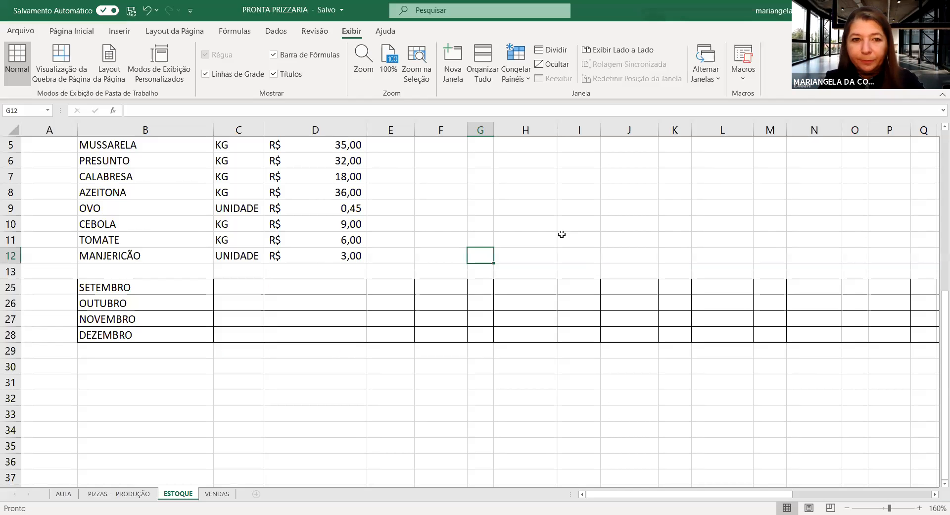
pyautogui.click(562, 236)
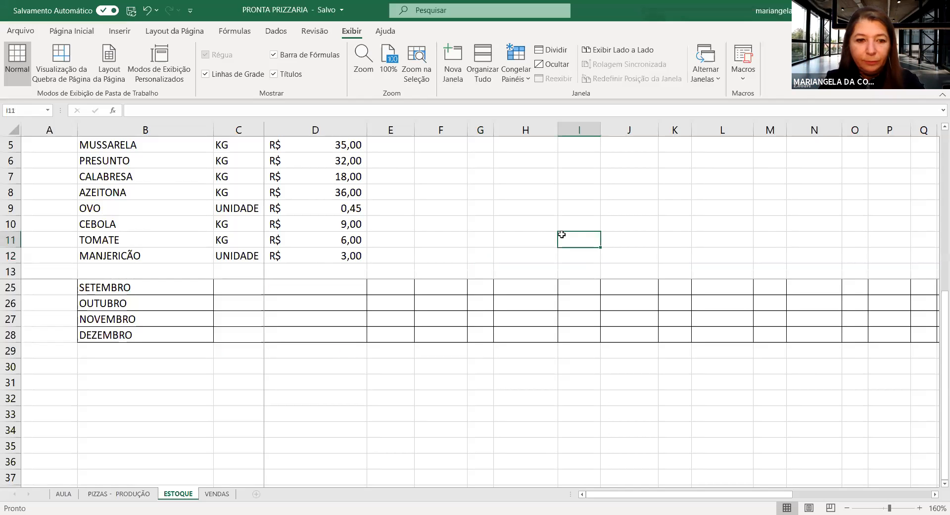
# Go through the AULA sheet to PIZZAS - PRODUÇÃO and enter 2 as PORTUGUESA's production cost in B5
pyautogui.click(63, 493)
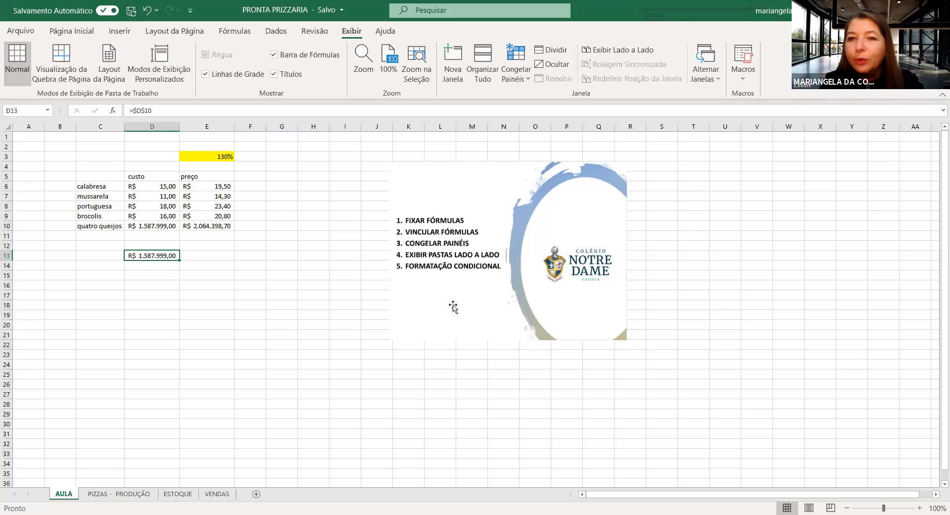
pyautogui.click(97, 493)
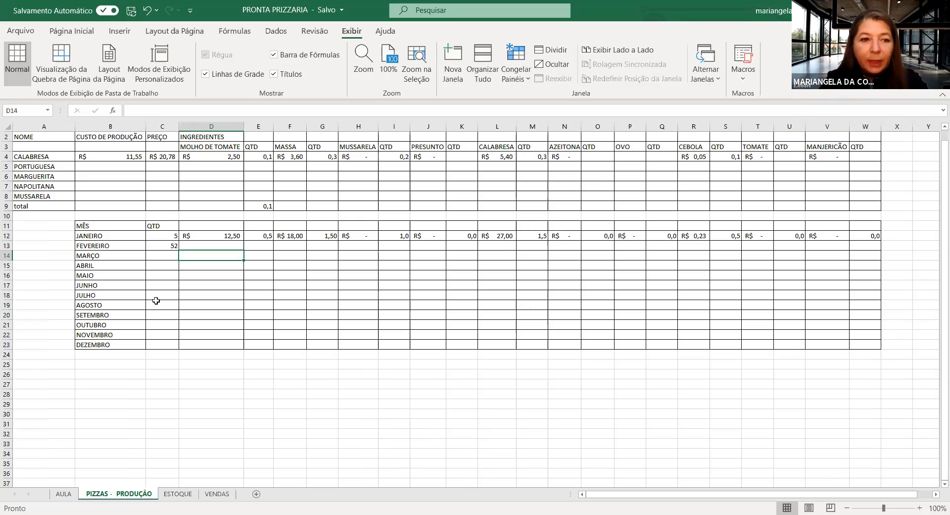
pyautogui.click(175, 256)
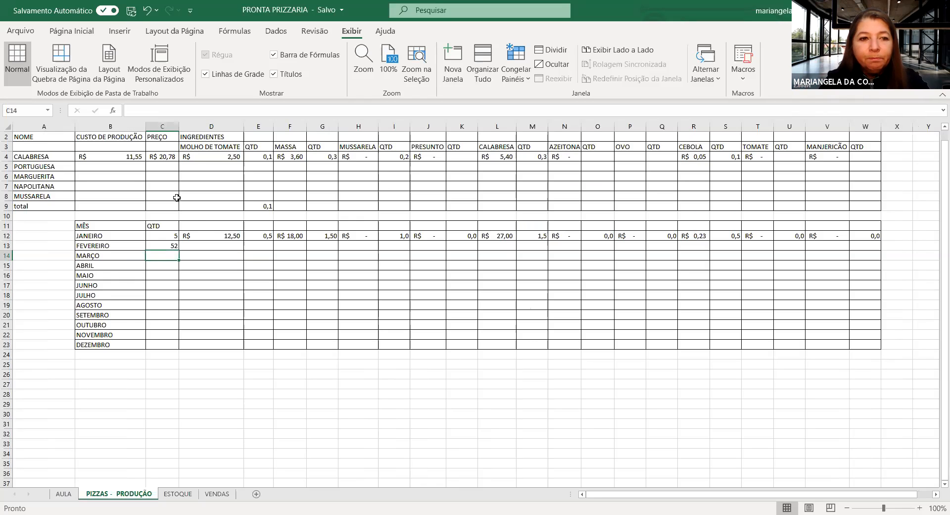
pyautogui.click(133, 164)
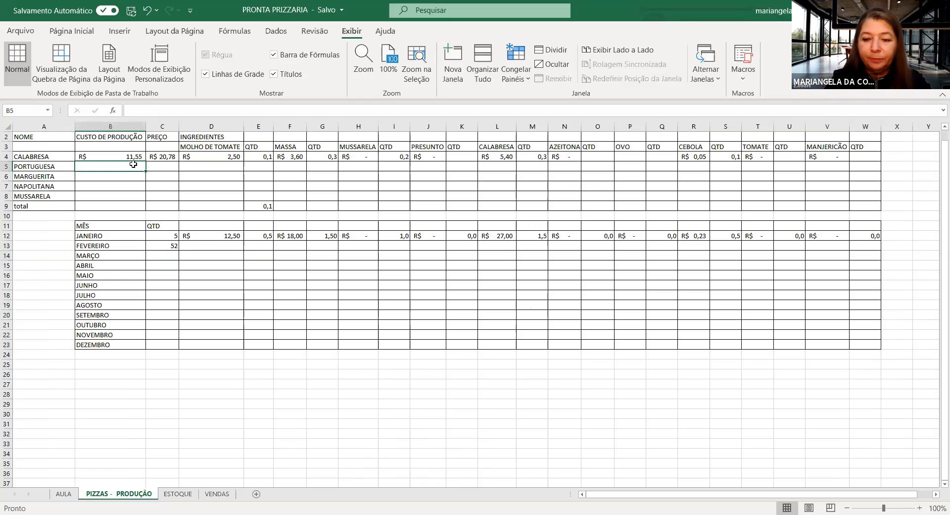
pyautogui.write('2')
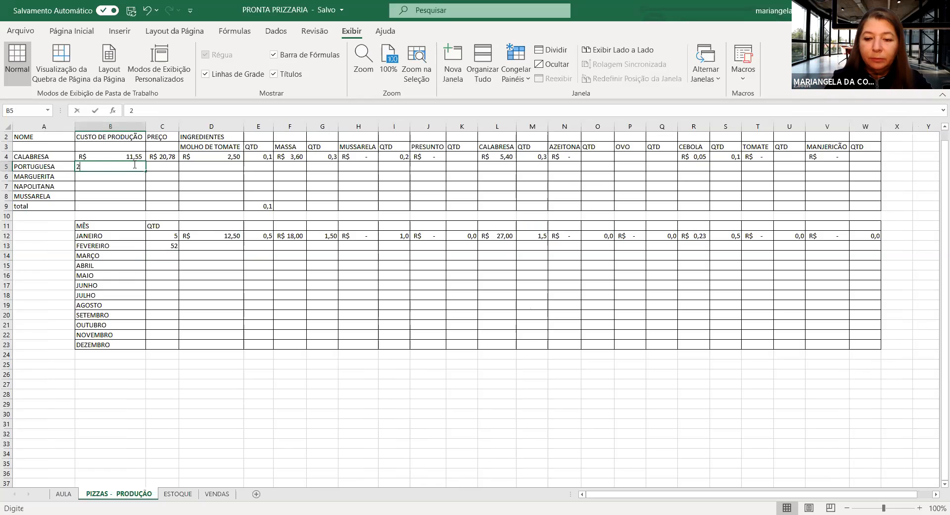
pyautogui.rightClick(135, 166)
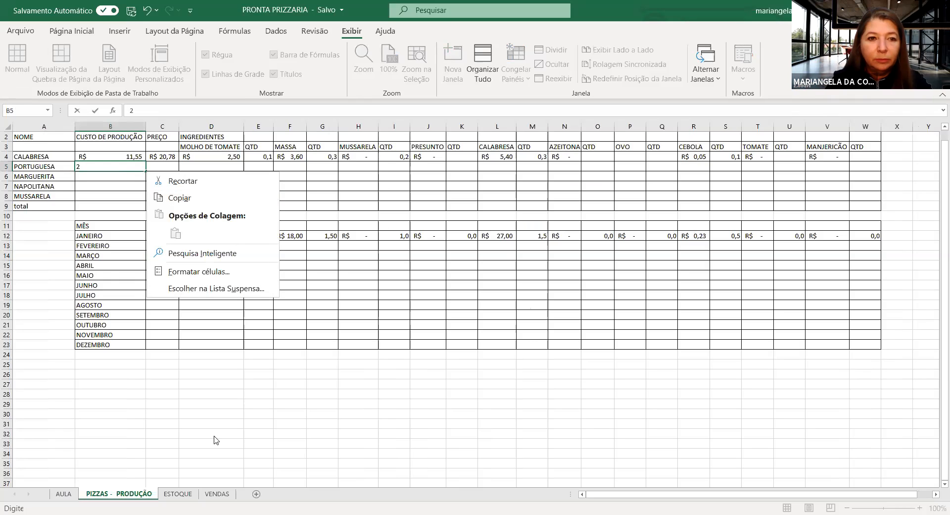
pyautogui.click(134, 166)
pyautogui.click(134, 166)
pyautogui.moveTo(100, 449); pyautogui.dragTo(96, 384)
pyautogui.click(95, 384)
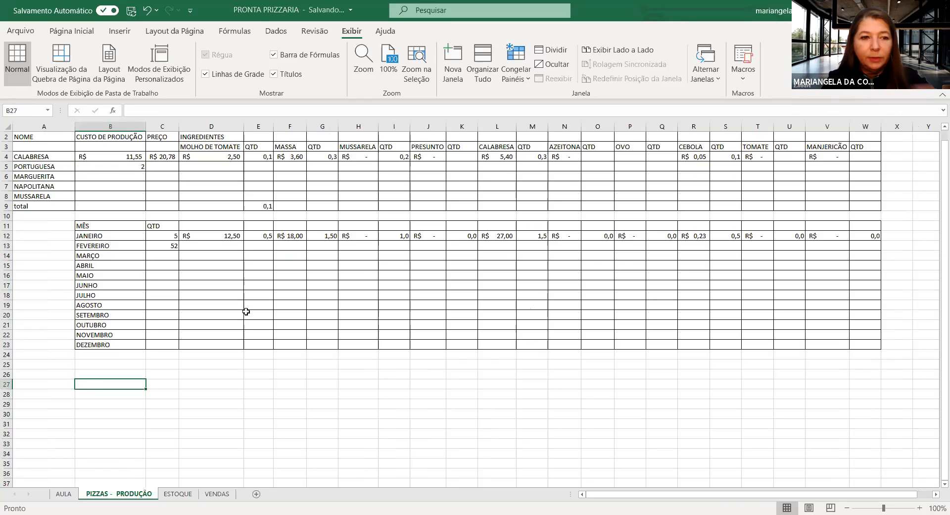
# Enter the MARÇO to DEZEMBRO quantities in C14:C23 as 25, 654, 87, 89, 74, 77, 7578, 587, 87 and 74
pyautogui.click(133, 174)
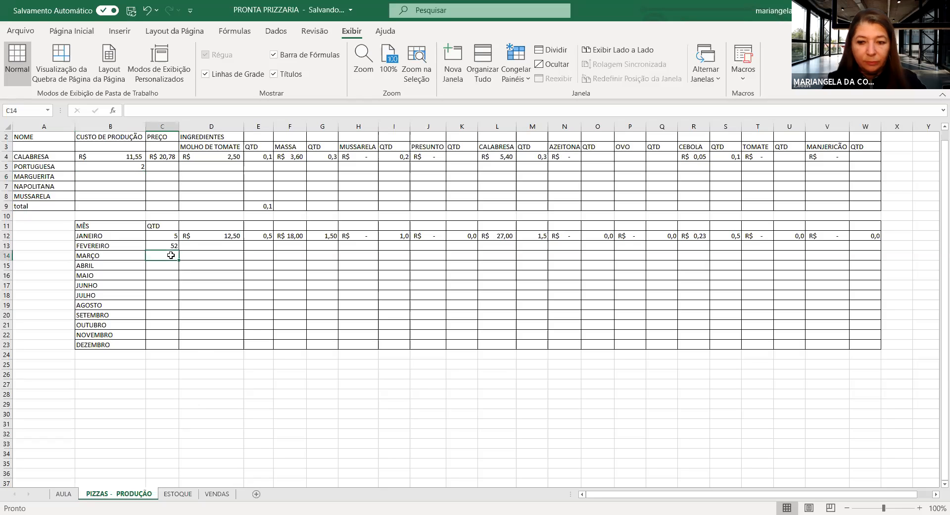
pyautogui.write('65')
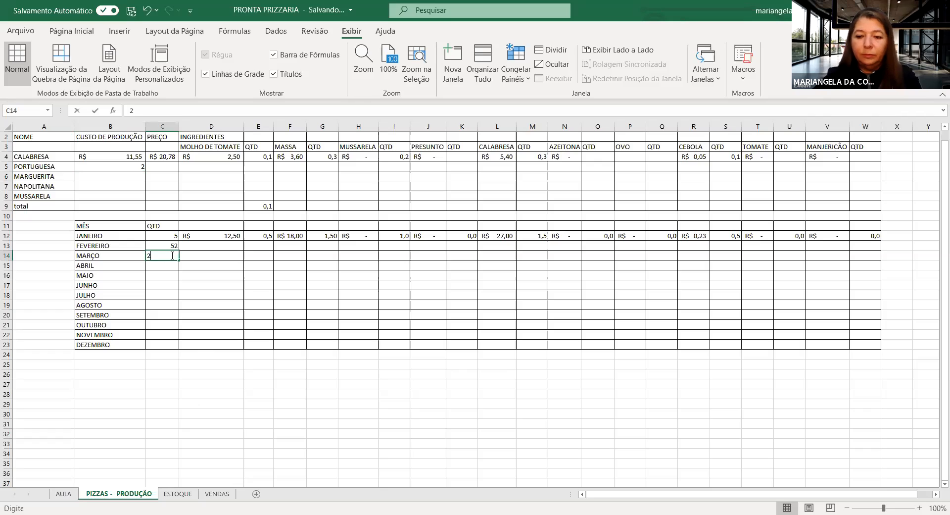
pyautogui.press('Return')
pyautogui.write('654')
pyautogui.press('Return')
pyautogui.write('87')
pyautogui.press('Return')
pyautogui.write('89')
pyautogui.press('Return')
pyautogui.write('74')
pyautogui.press('Return')
pyautogui.write('77')
pyautogui.press('Return')
pyautogui.write('7578')
pyautogui.press('Return')
pyautogui.write('587')
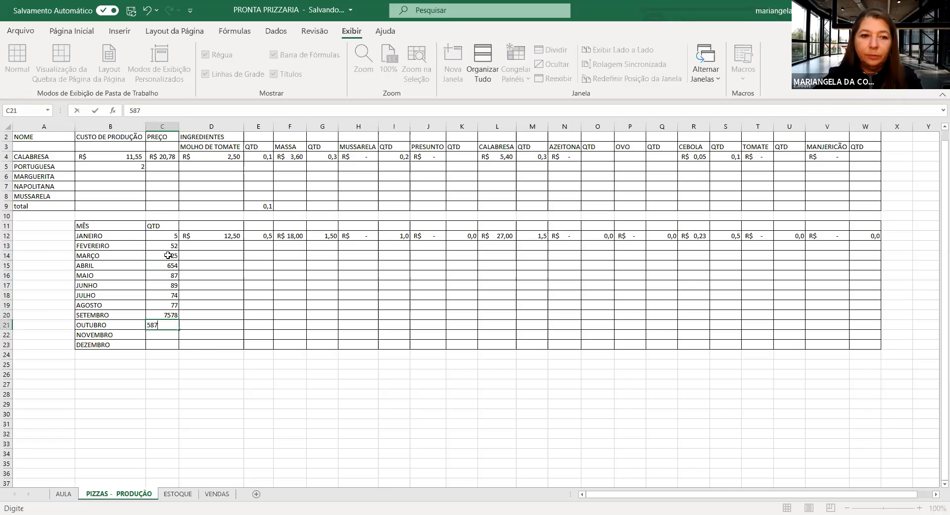
pyautogui.press('Return')
pyautogui.write('87')
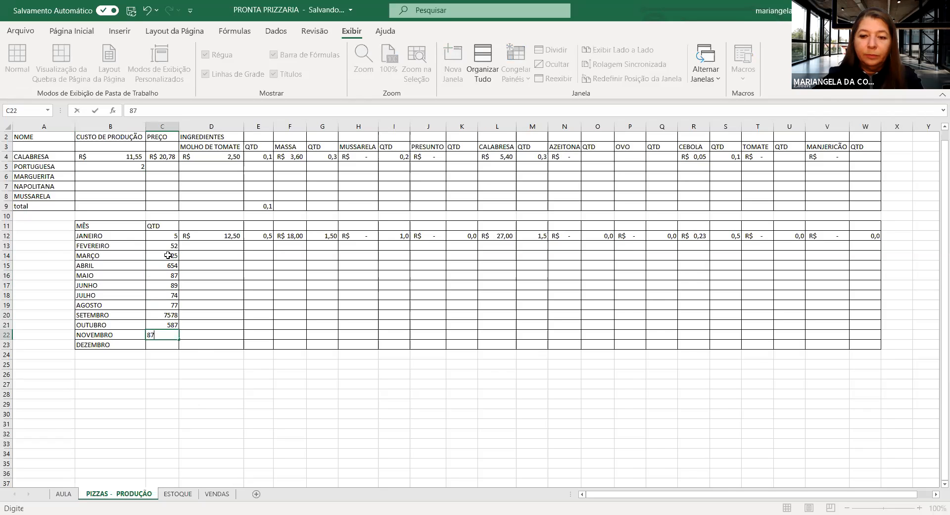
pyautogui.press('Return')
pyautogui.write('74')
pyautogui.press('Return')
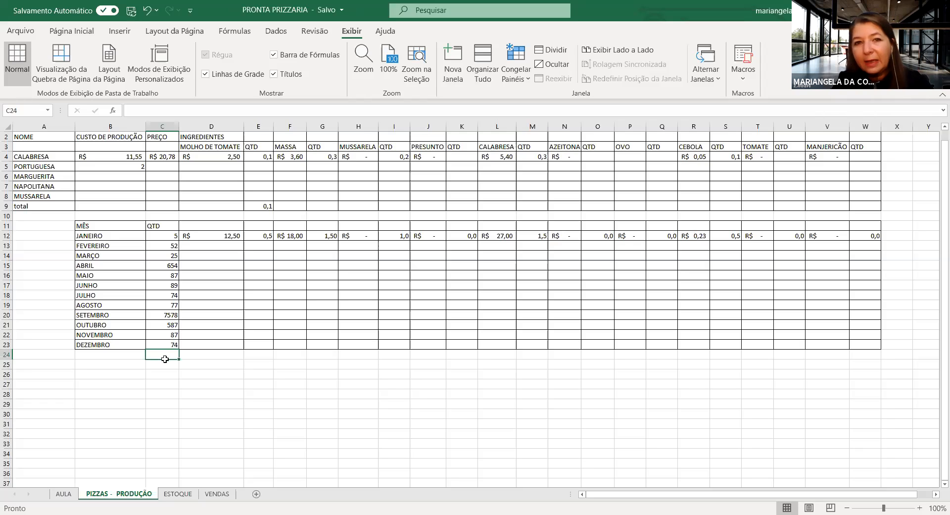
# Select the monthly quantity table in B11:C23, from the MÊS and QTD headers down to DEZEMBRO
pyautogui.click(74, 33)
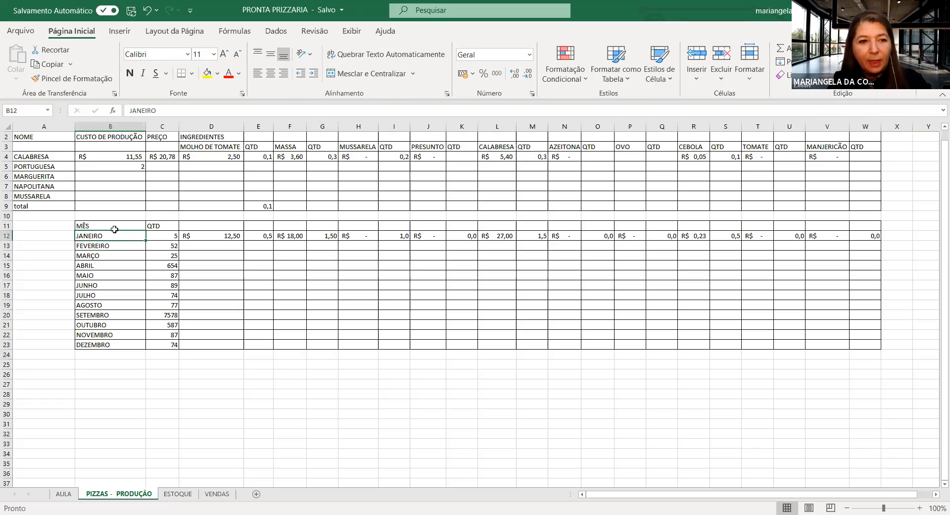
pyautogui.click(115, 225)
pyautogui.moveTo(158, 228); pyautogui.dragTo(163, 345)
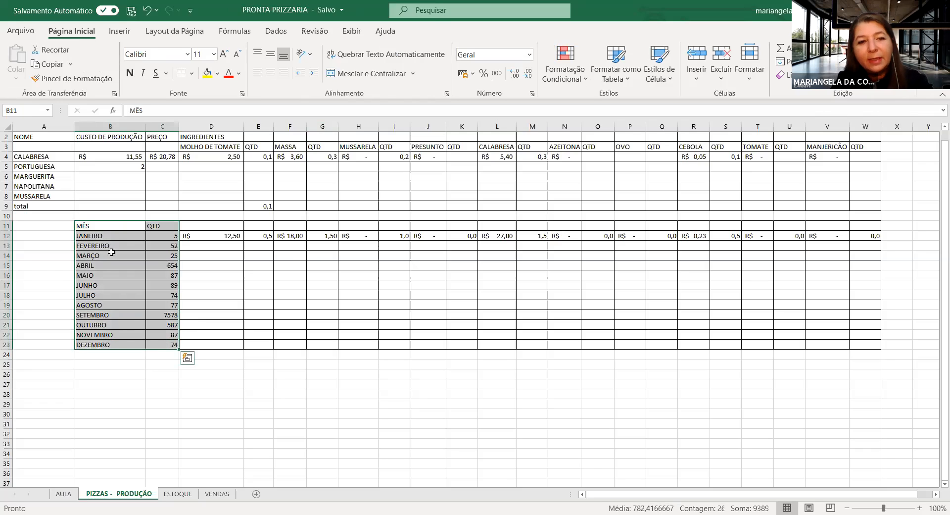
pyautogui.click(585, 80)
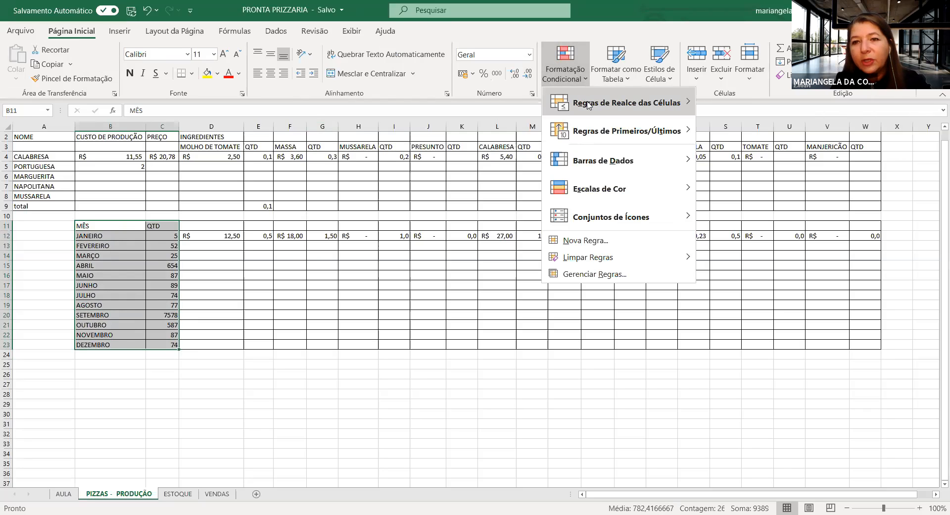
pyautogui.moveTo(588, 104)
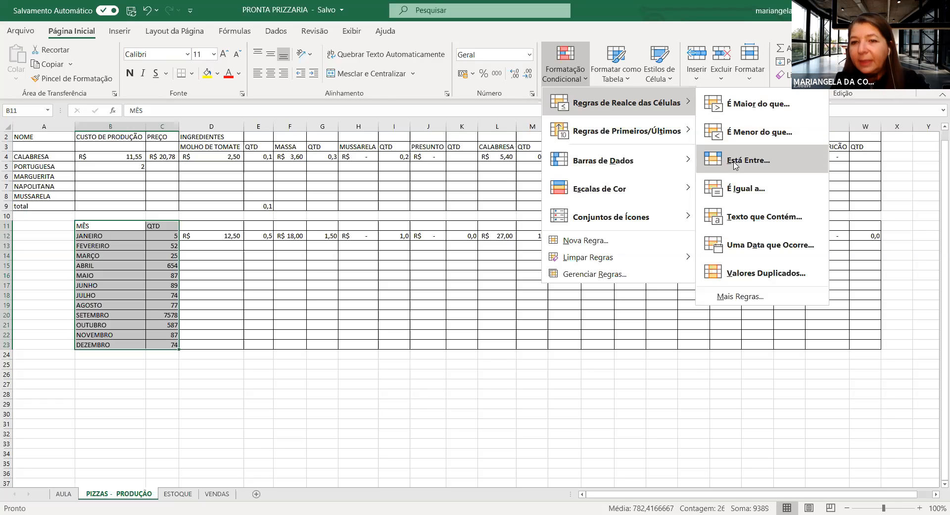
pyautogui.click(743, 220)
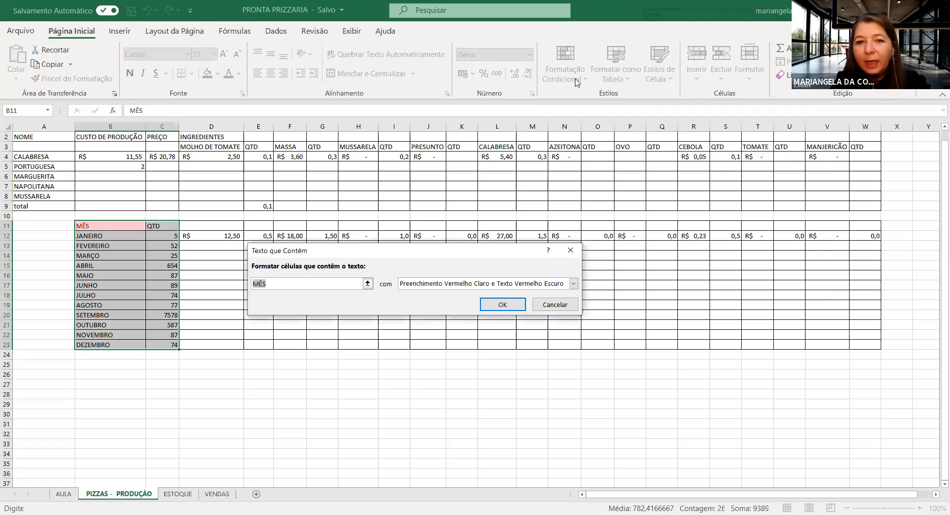
pyautogui.click(561, 306)
# Apply a duplicate-values conditional format to the selected month table, using Preenchimento Vermelho Claro
pyautogui.click(583, 82)
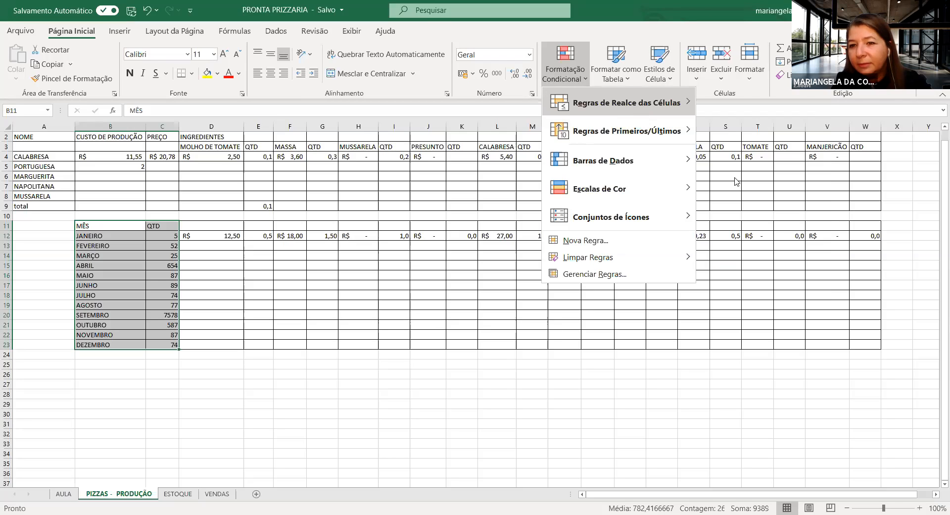
pyautogui.moveTo(640, 108)
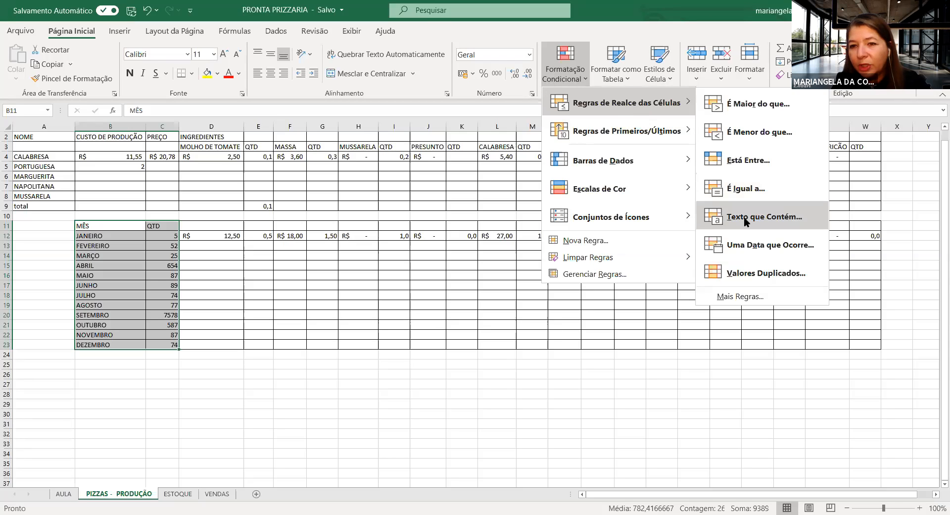
pyautogui.click(756, 272)
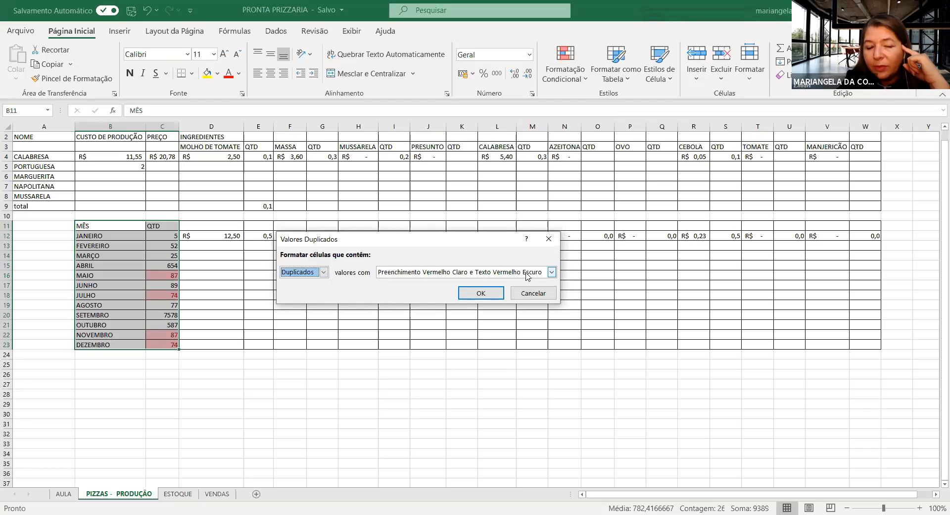
pyautogui.click(552, 273)
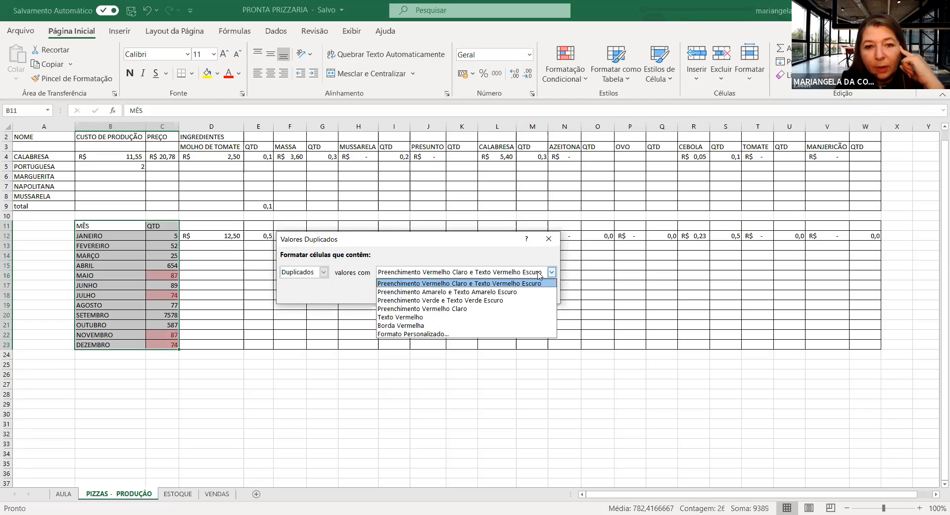
pyautogui.click(508, 292)
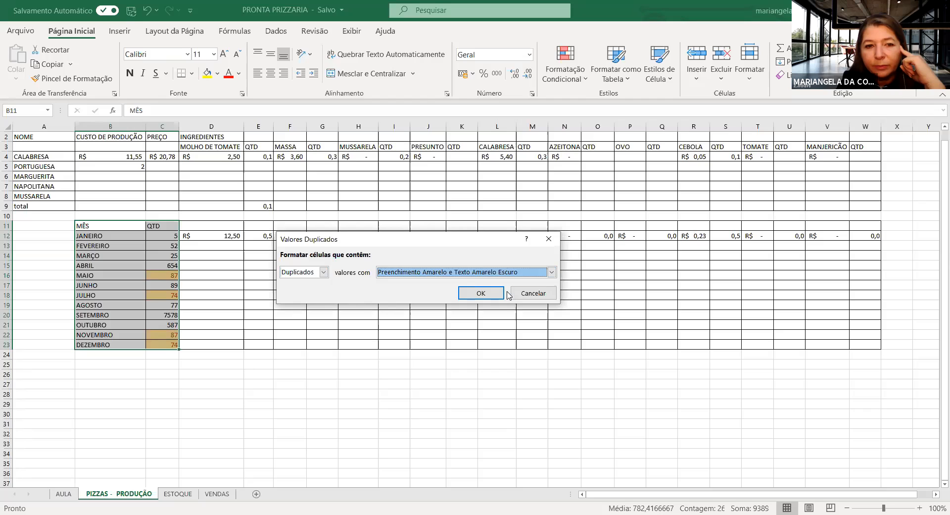
pyautogui.click(552, 273)
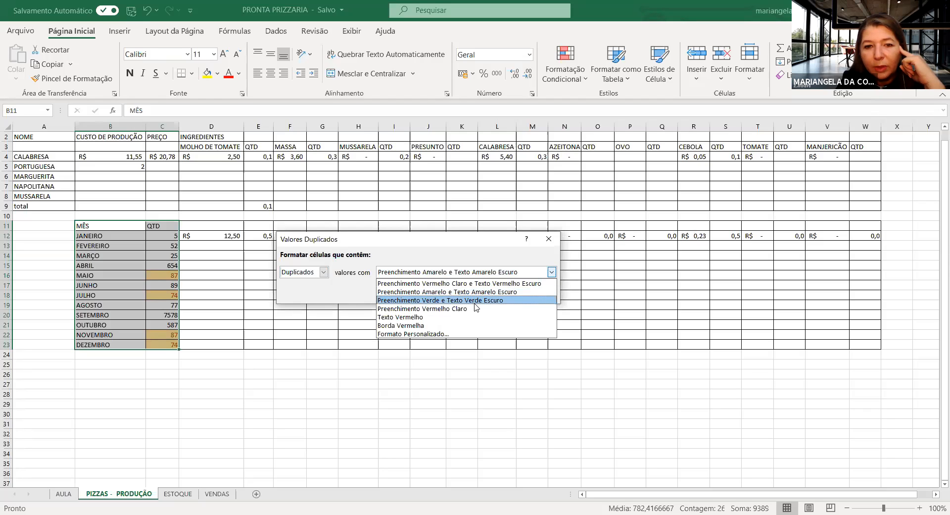
pyautogui.click(443, 309)
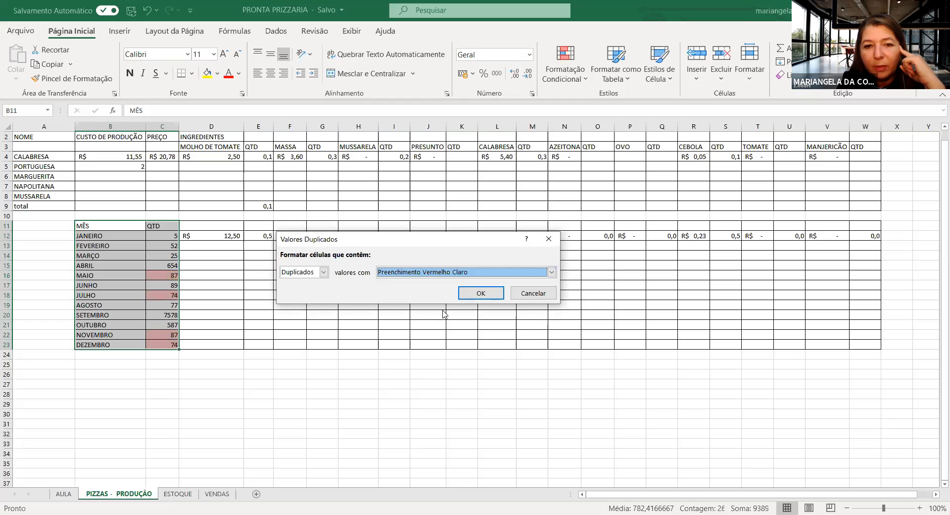
pyautogui.click(481, 293)
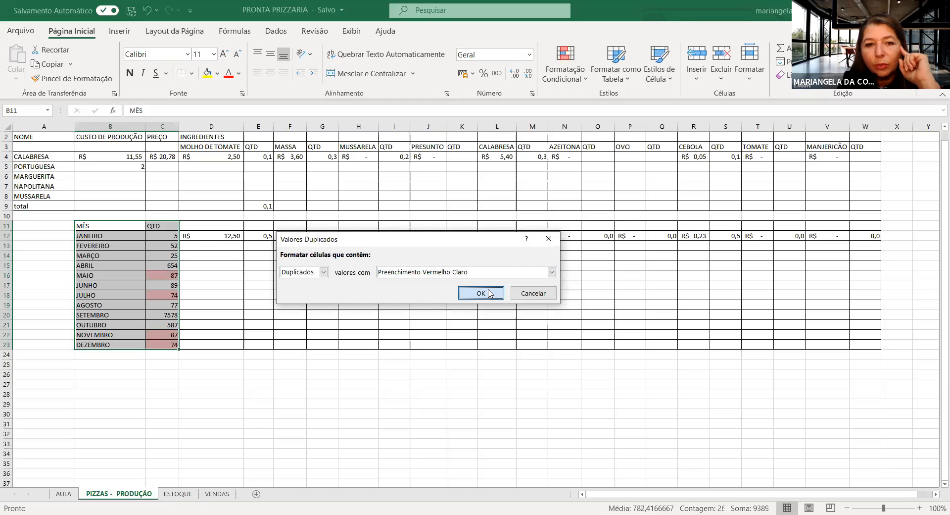
pyautogui.click(391, 384)
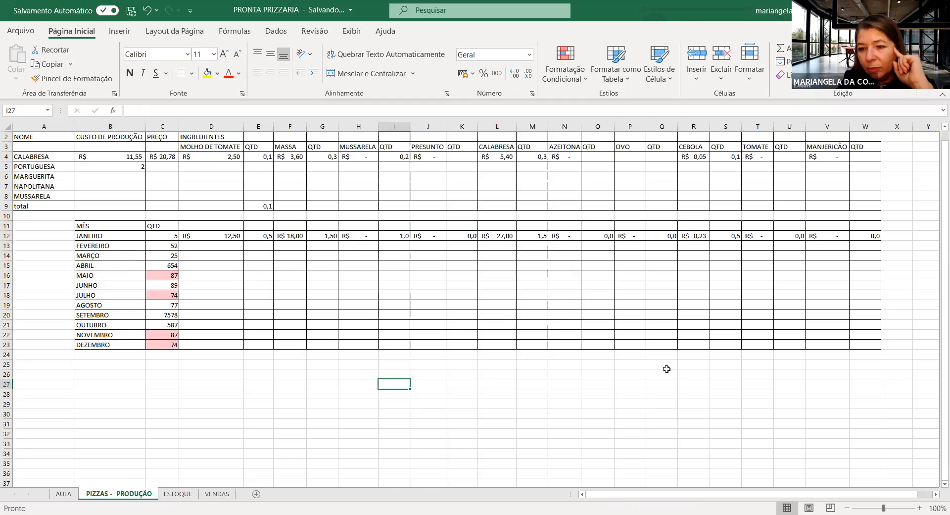
# Clear the conditional formatting rules from the entire PIZZAS - PRODUÇÃO sheet
pyautogui.click(919, 508)
pyautogui.click(919, 508)
pyautogui.click(920, 507)
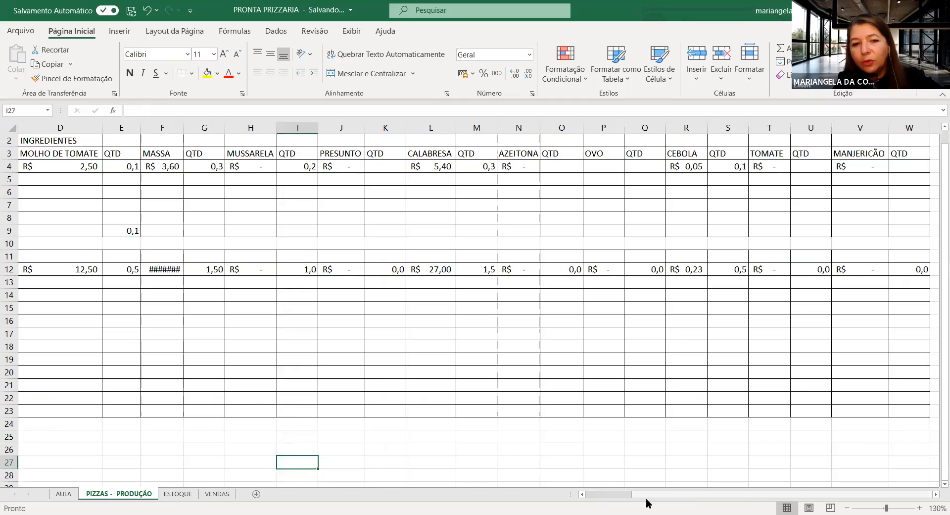
pyautogui.moveTo(648, 500); pyautogui.dragTo(202, 450)
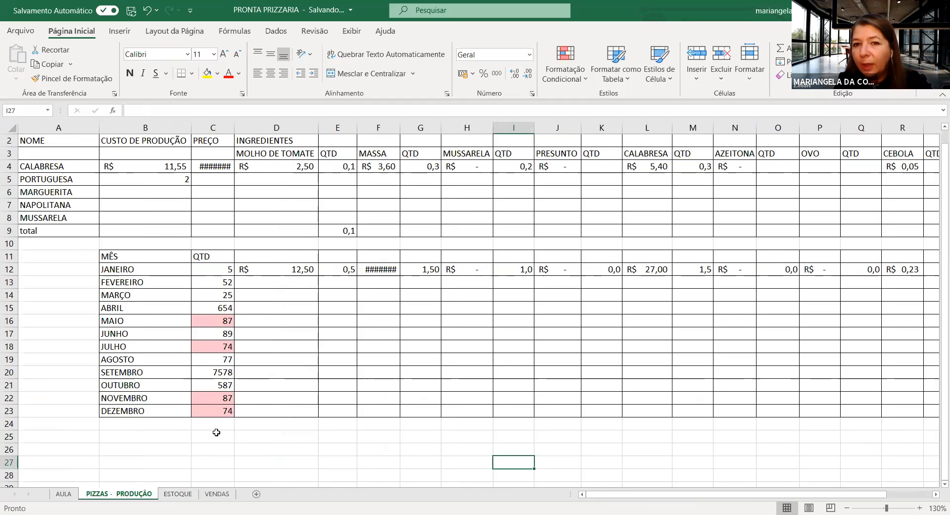
pyautogui.click(585, 80)
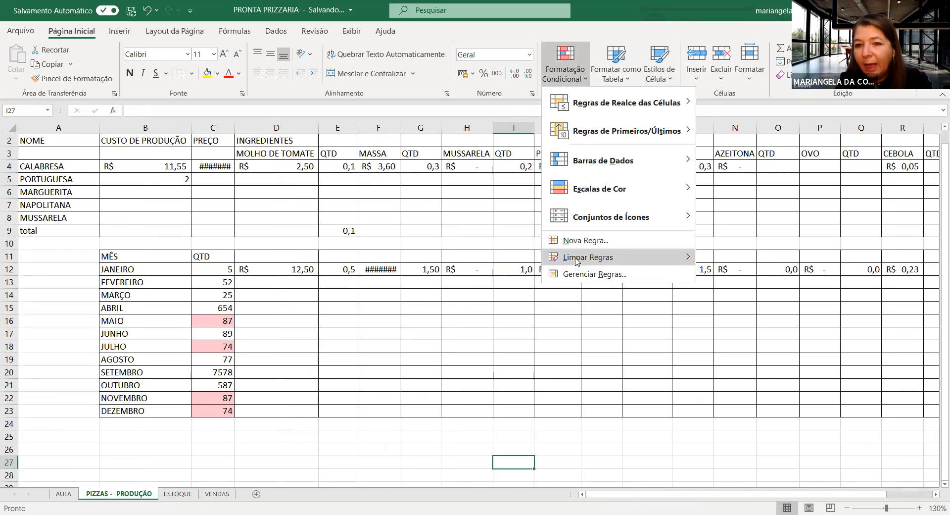
pyautogui.moveTo(576, 261)
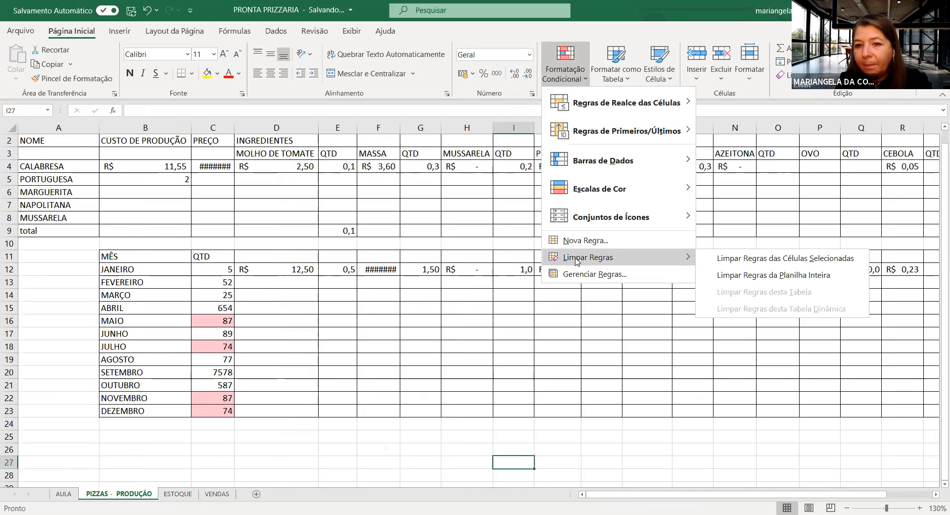
pyautogui.click(745, 279)
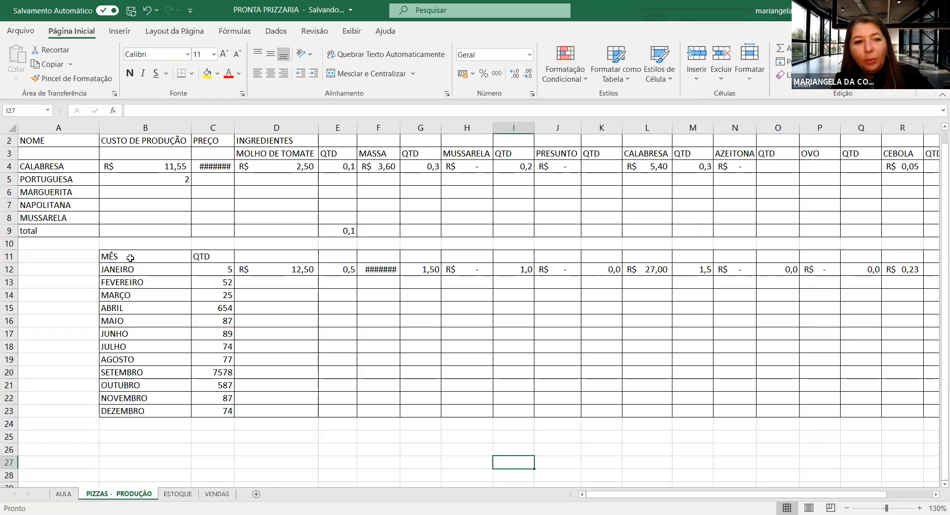
# Apply a greater-than-10 highlight rule to B11:C23 with Preenchimento Vermelho Claro e Texto Vermelho Escuro
pyautogui.moveTo(137, 260); pyautogui.dragTo(208, 410)
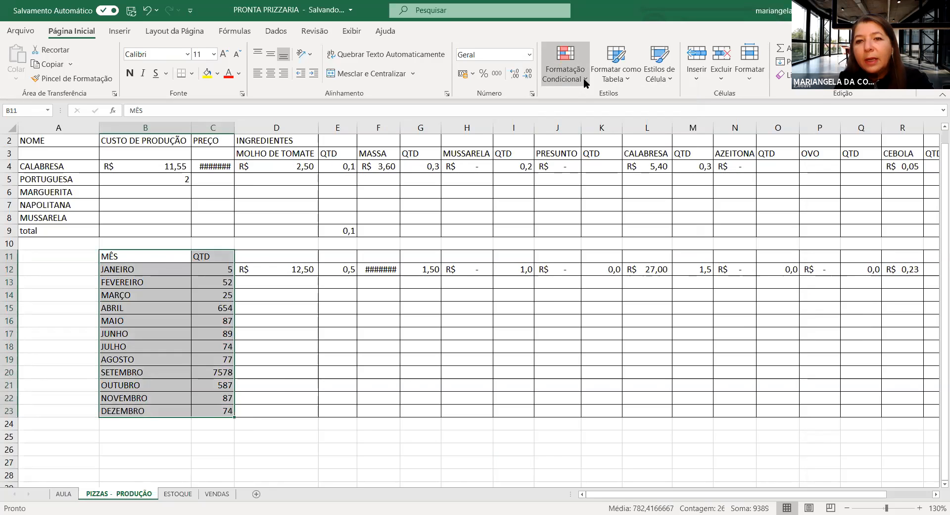
pyautogui.click(584, 79)
pyautogui.moveTo(627, 102)
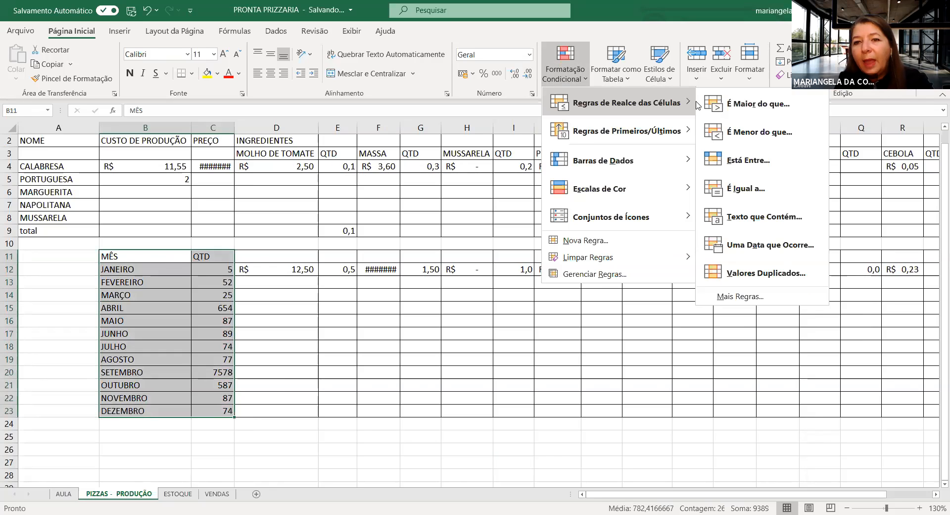
pyautogui.click(736, 104)
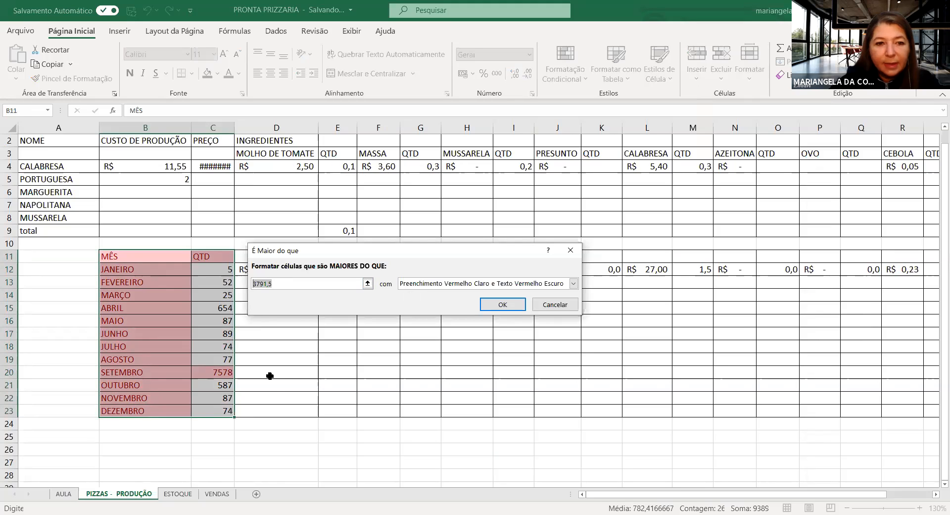
pyautogui.write('1')
pyautogui.press('Menu')
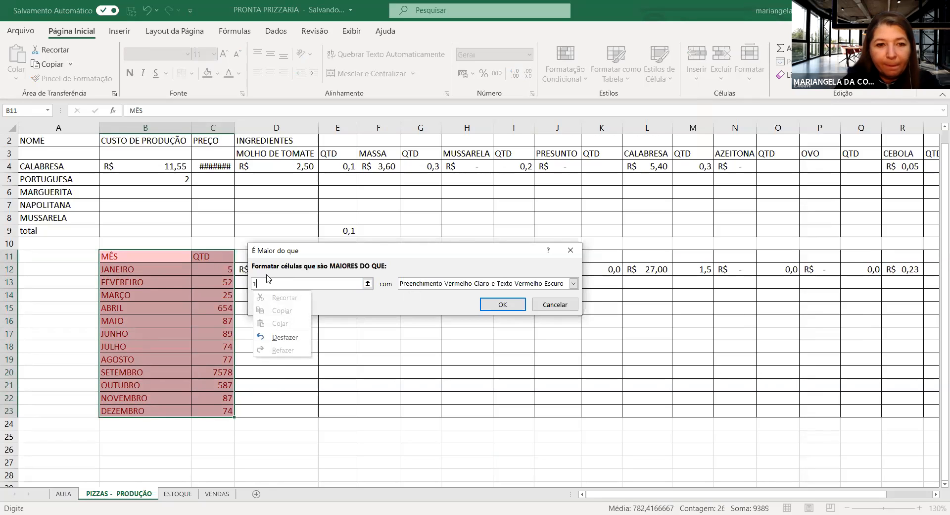
pyautogui.press('Escape')
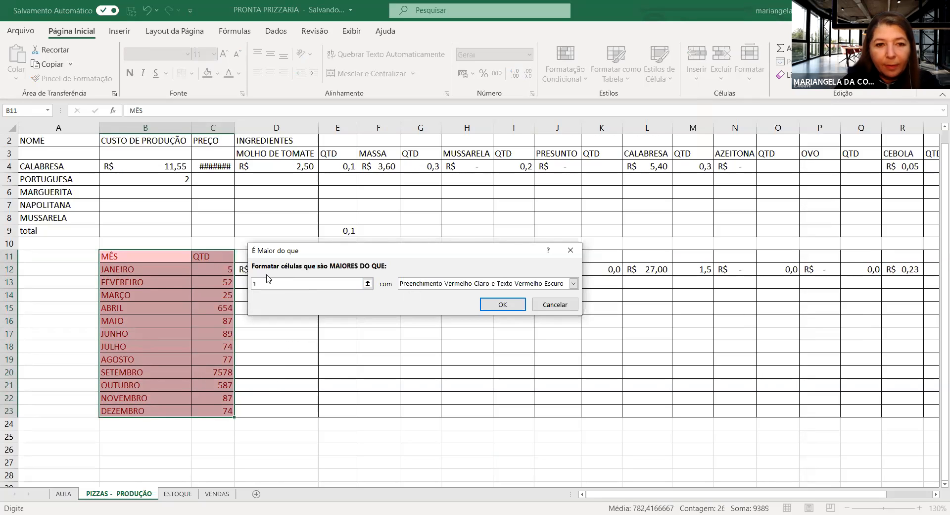
pyautogui.write('0')
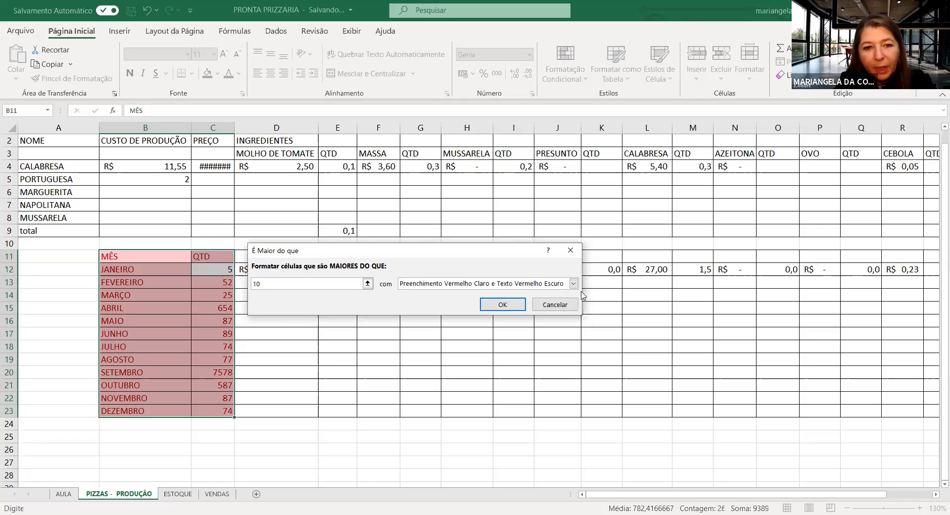
pyautogui.click(522, 305)
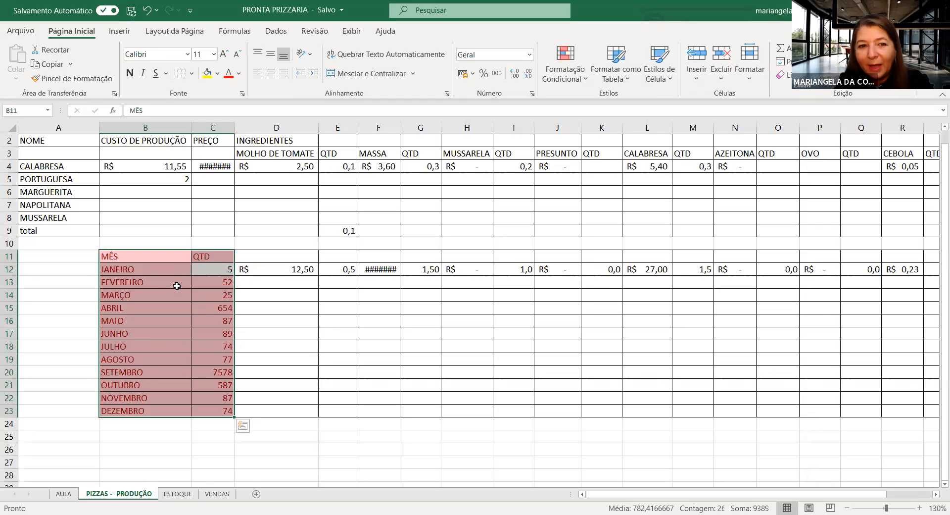
# Edit the greater-than rule applied to B11:C23 so it highlights cell values above 40
pyautogui.moveTo(165, 257)
pyautogui.mouseDown()
pyautogui.moveTo(186, 257)
pyautogui.moveTo(221, 329)
pyautogui.moveTo(220, 419)
pyautogui.moveTo(223, 303)
pyautogui.moveTo(180, 255)
pyautogui.mouseUp()
pyautogui.moveTo(217, 375); pyautogui.dragTo(218, 411)
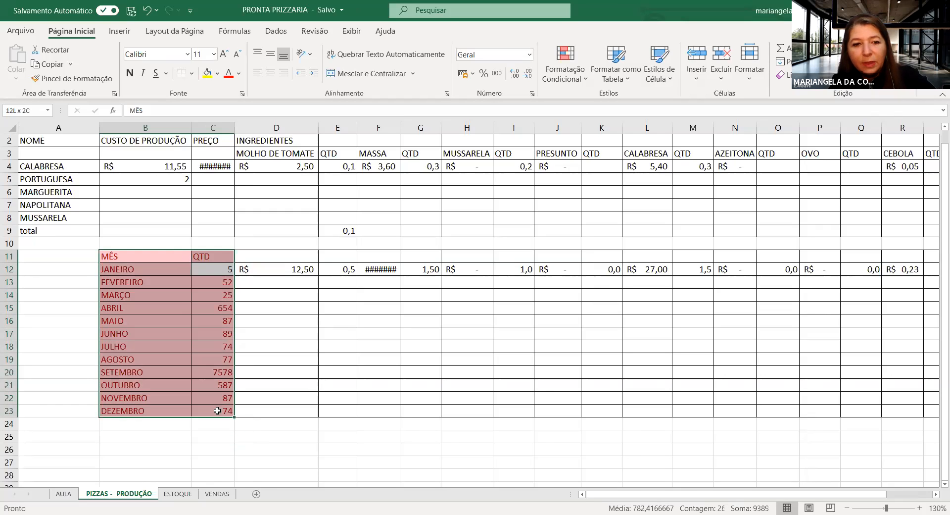
pyautogui.click(588, 81)
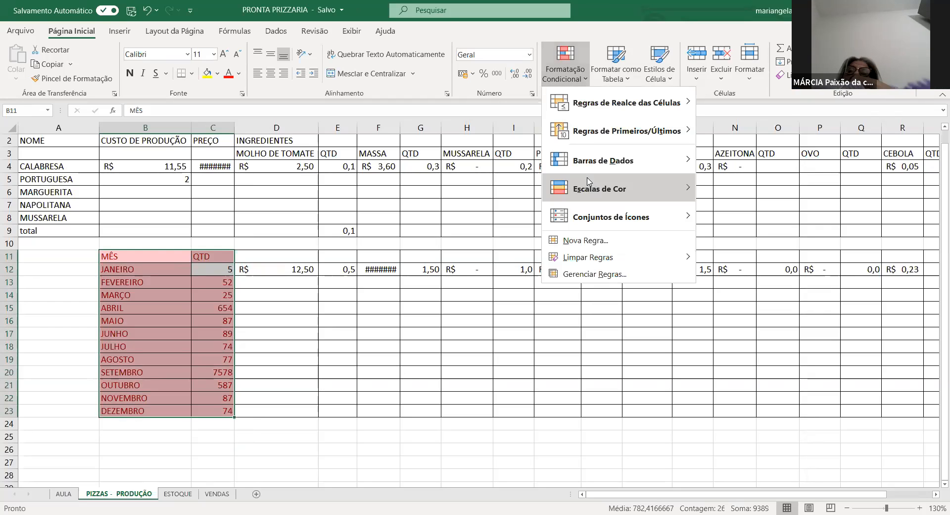
pyautogui.click(594, 274)
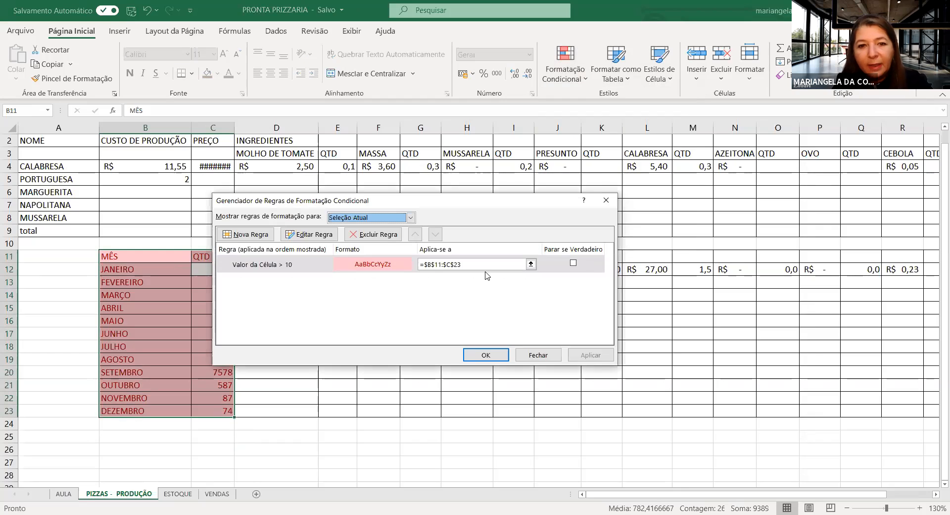
pyautogui.click(292, 265)
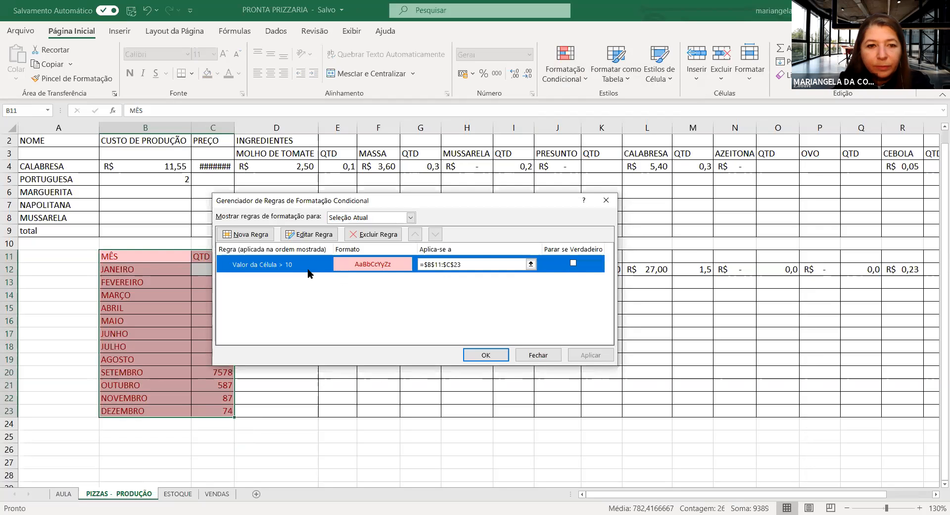
pyautogui.click(312, 236)
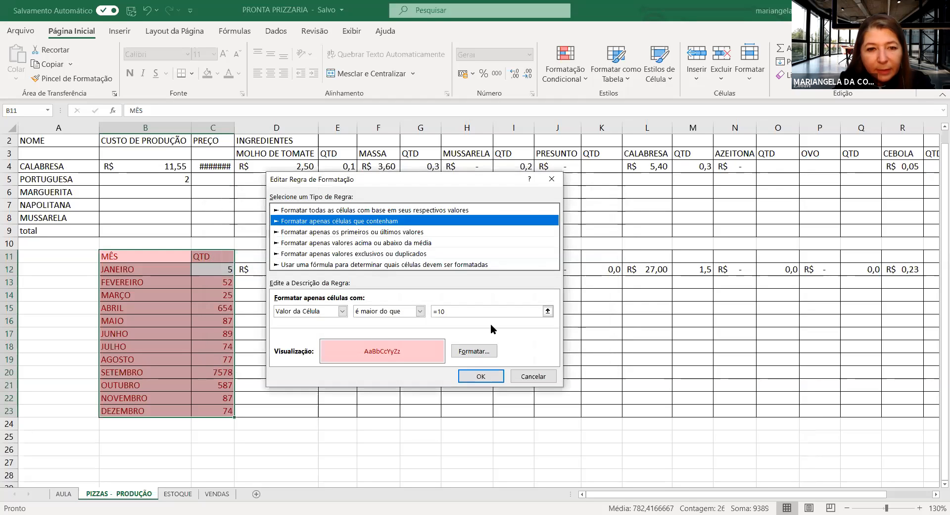
pyautogui.click(448, 310)
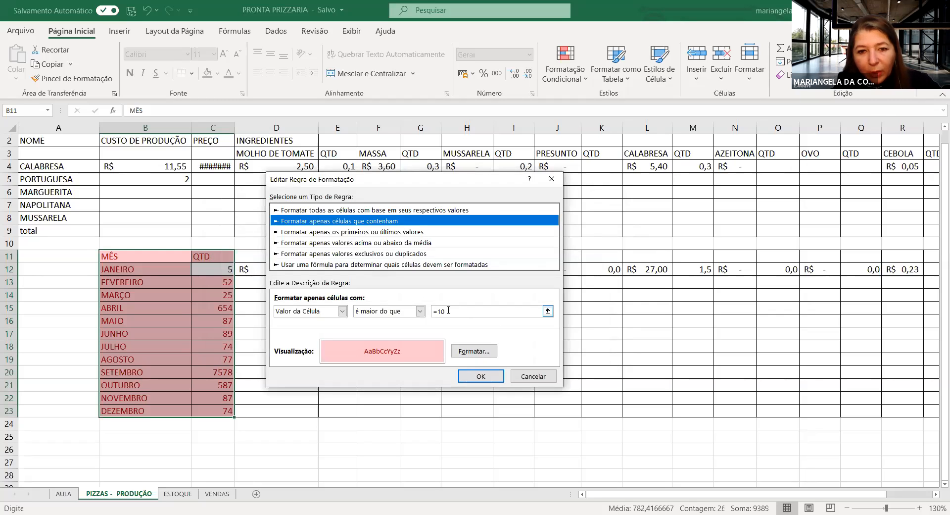
pyautogui.press('BackSpace')
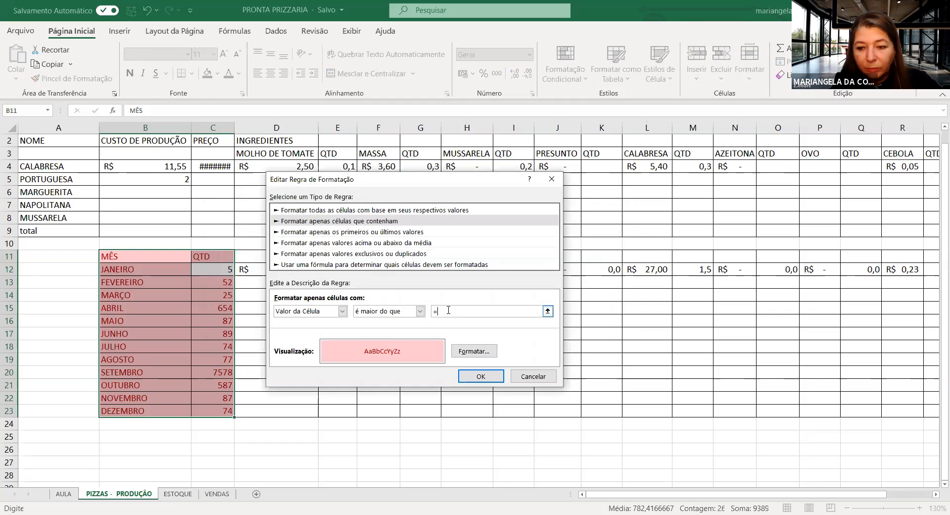
pyautogui.rightClick(449, 311)
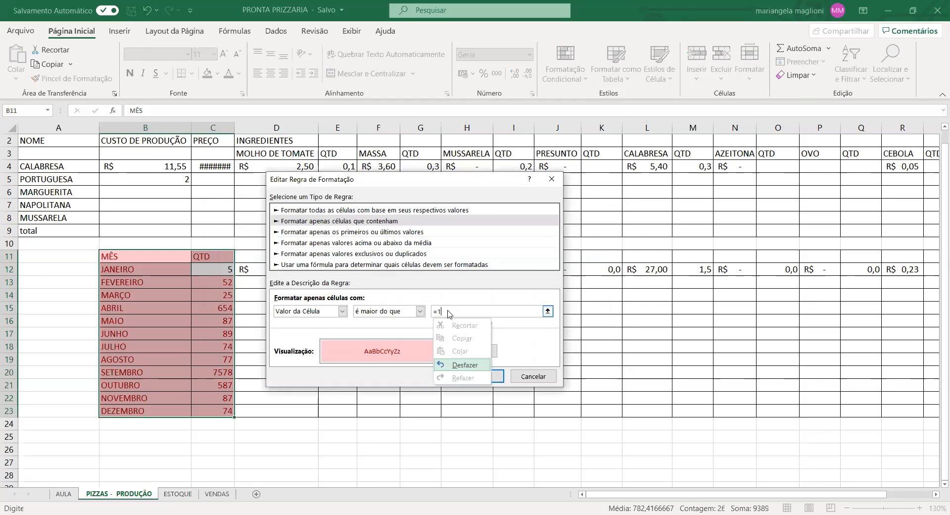
pyautogui.click(447, 311)
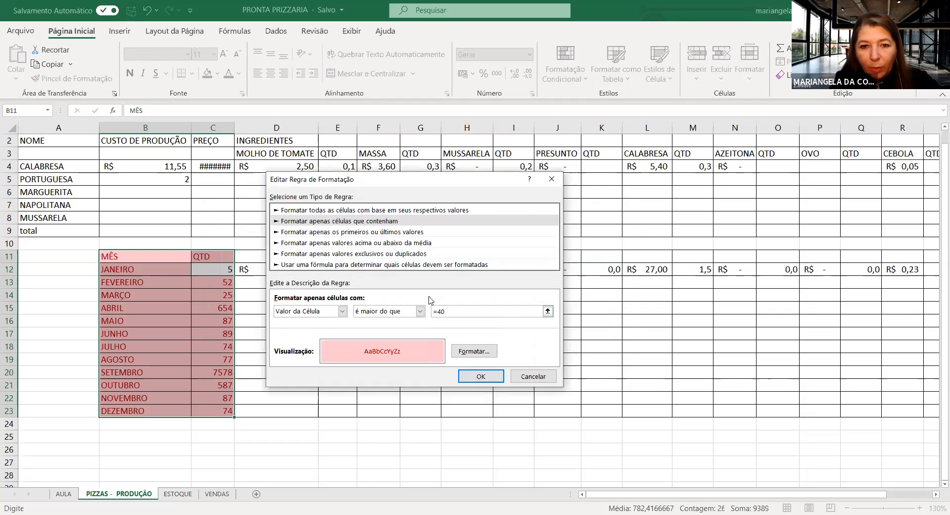
pyautogui.click(479, 380)
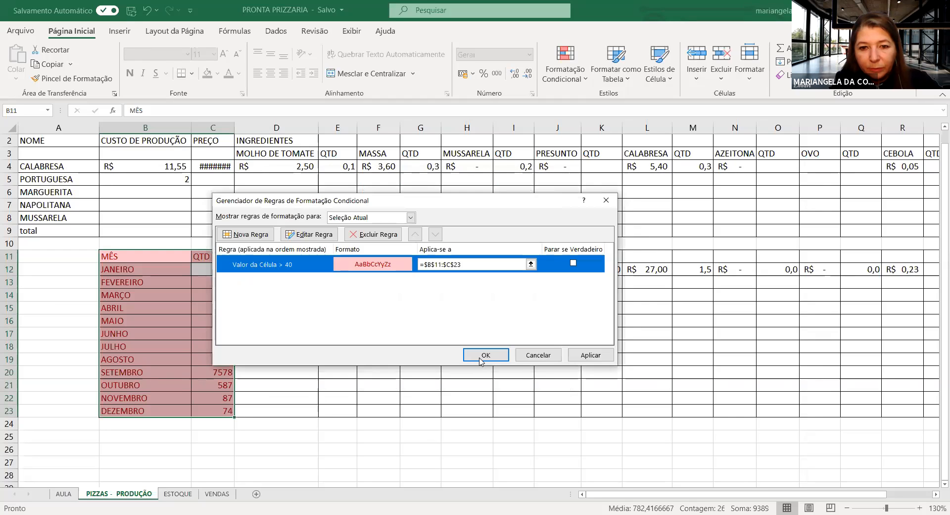
pyautogui.click(485, 356)
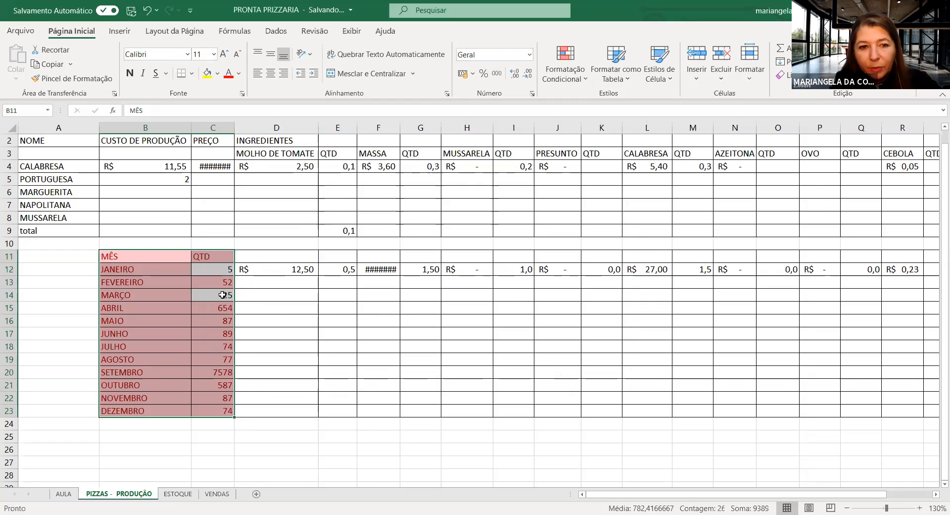
pyautogui.click(222, 294)
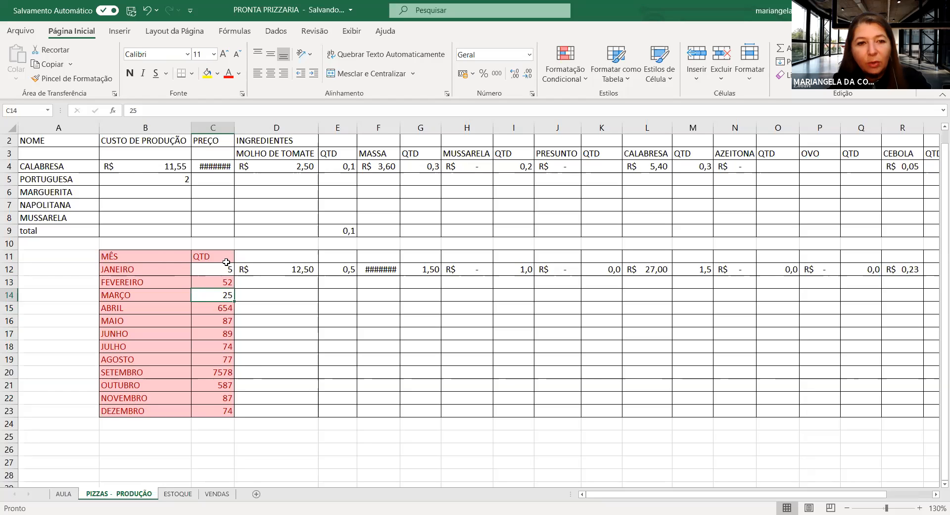
# Clear the conditional formatting rules from the selected month table B11:C23 only
pyautogui.moveTo(182, 256); pyautogui.dragTo(231, 412)
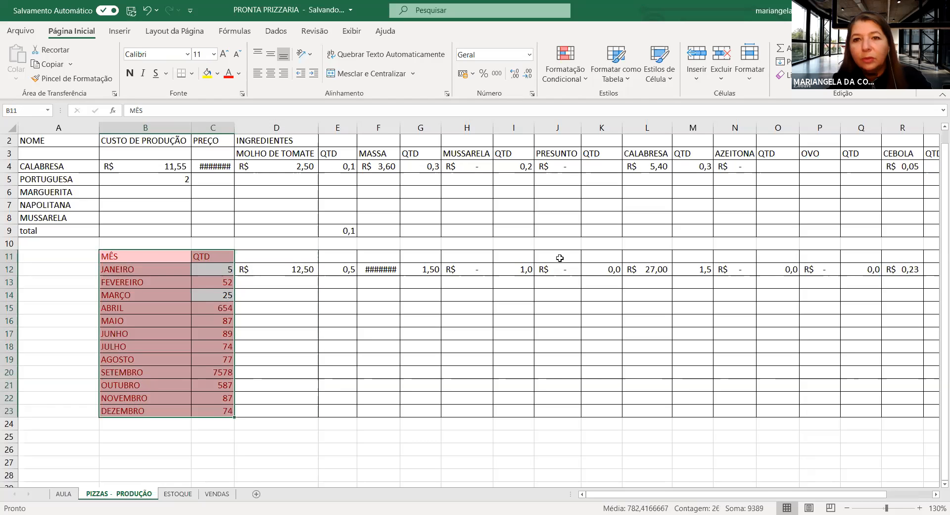
pyautogui.click(572, 80)
pyautogui.moveTo(591, 257)
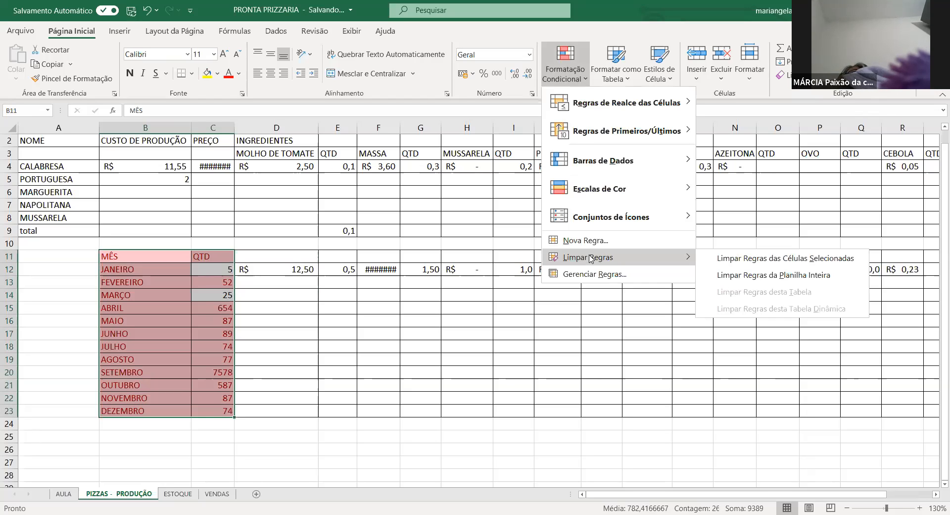
pyautogui.click(733, 258)
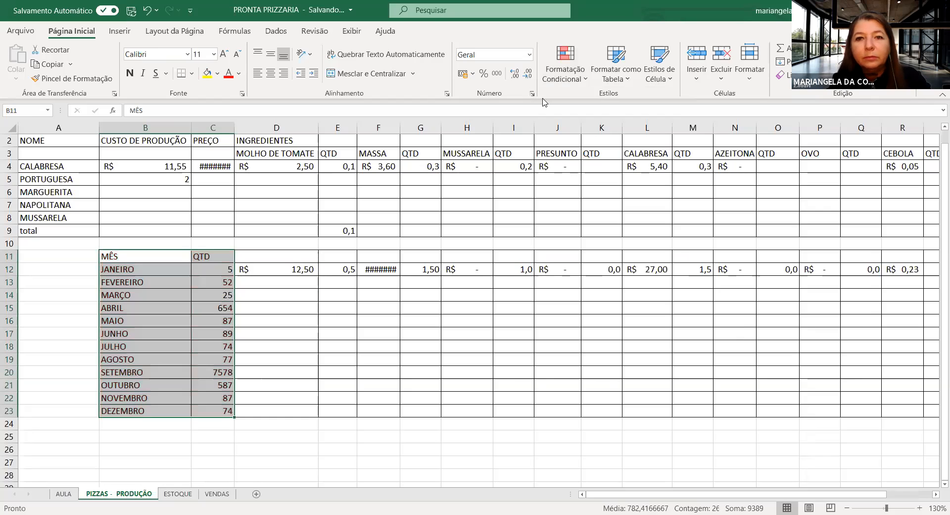
# Apply a greater-than-100 highlight rule to B11:C23 using the Texto Vermelho format
pyautogui.click(571, 78)
pyautogui.moveTo(643, 103)
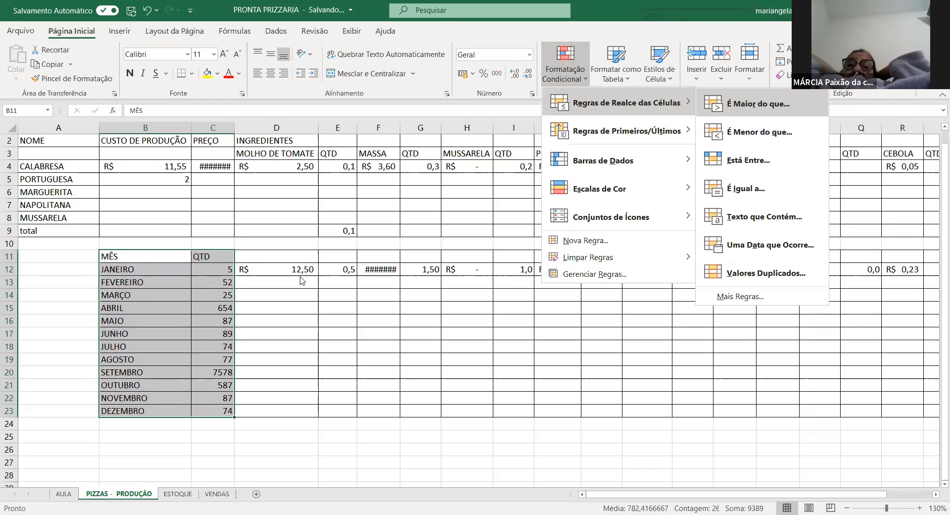
pyautogui.press('Return')
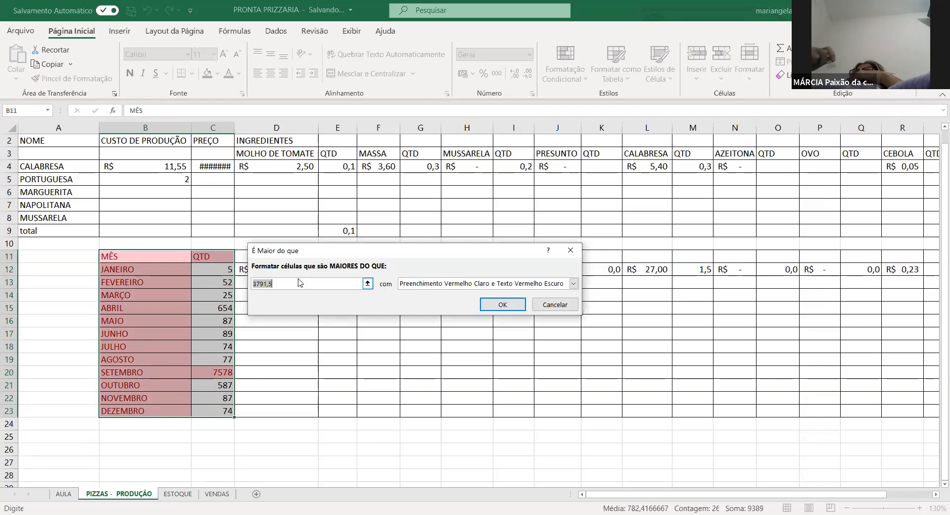
pyautogui.write('1')
pyautogui.hotkey('shift', 'F10')
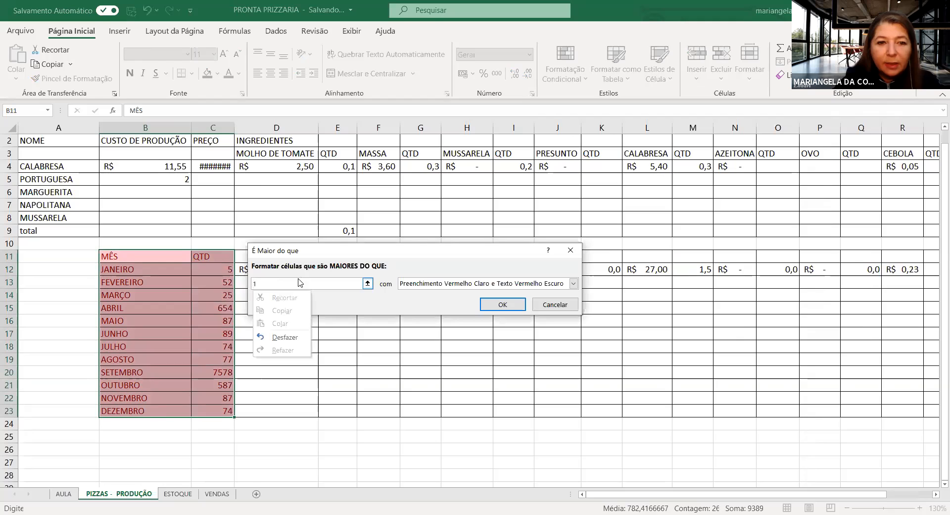
pyautogui.click(298, 283)
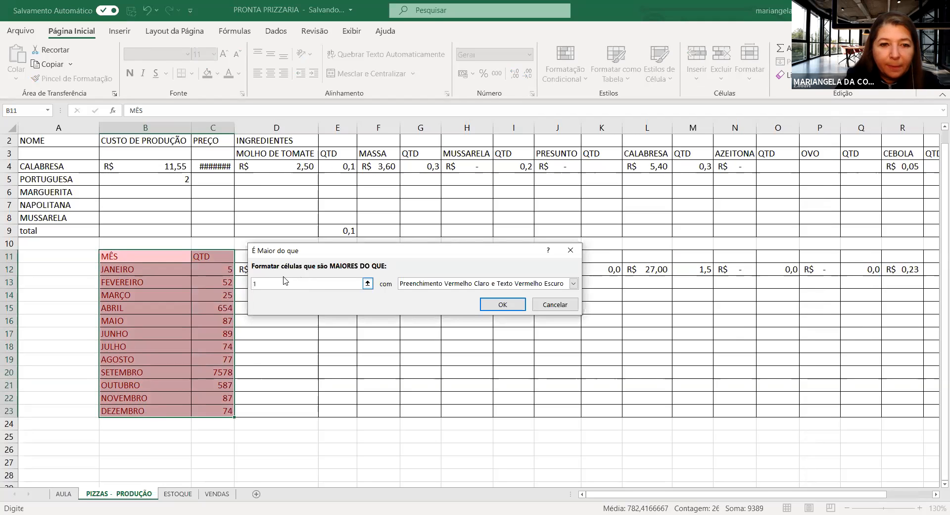
pyautogui.write('00')
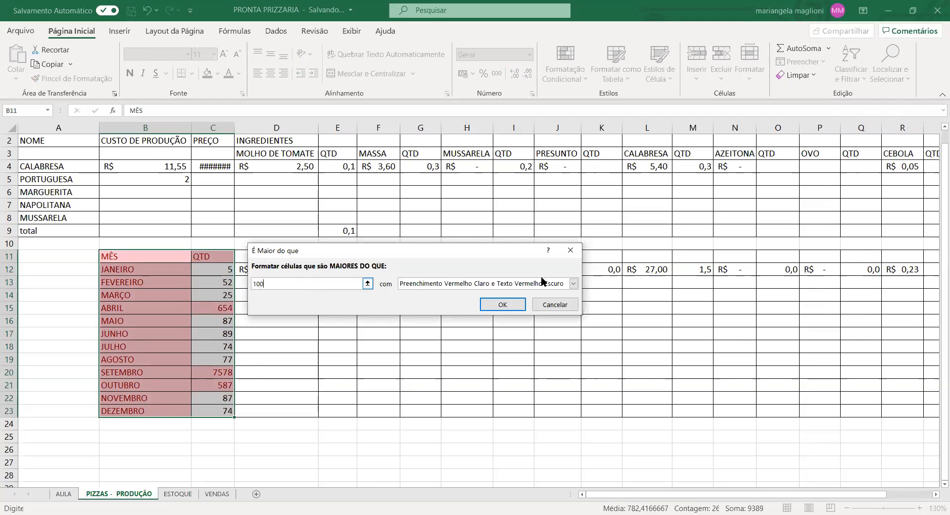
pyautogui.click(574, 286)
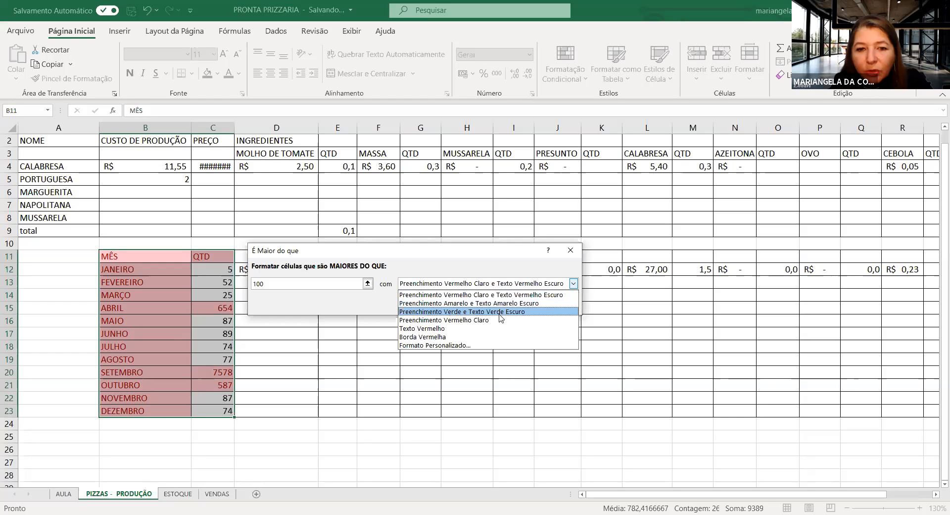
pyautogui.click(456, 329)
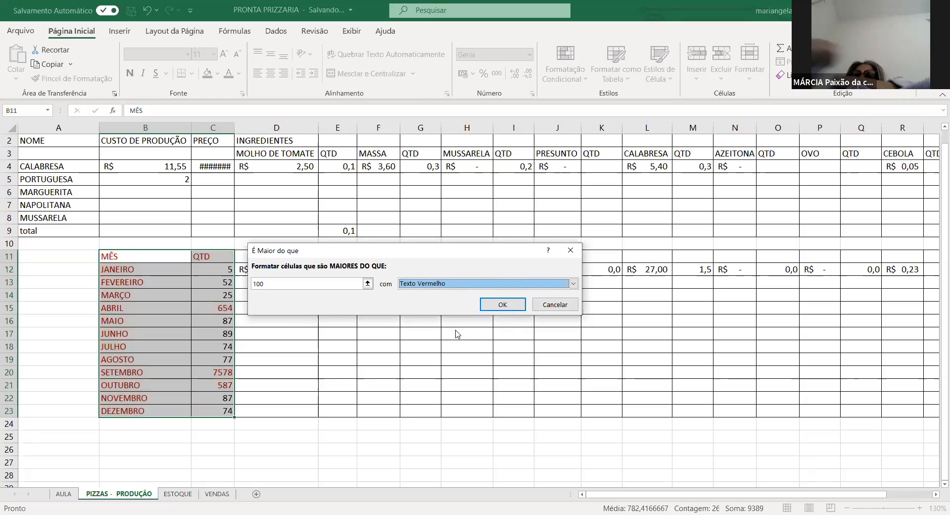
pyautogui.click(499, 305)
pyautogui.click(131, 310)
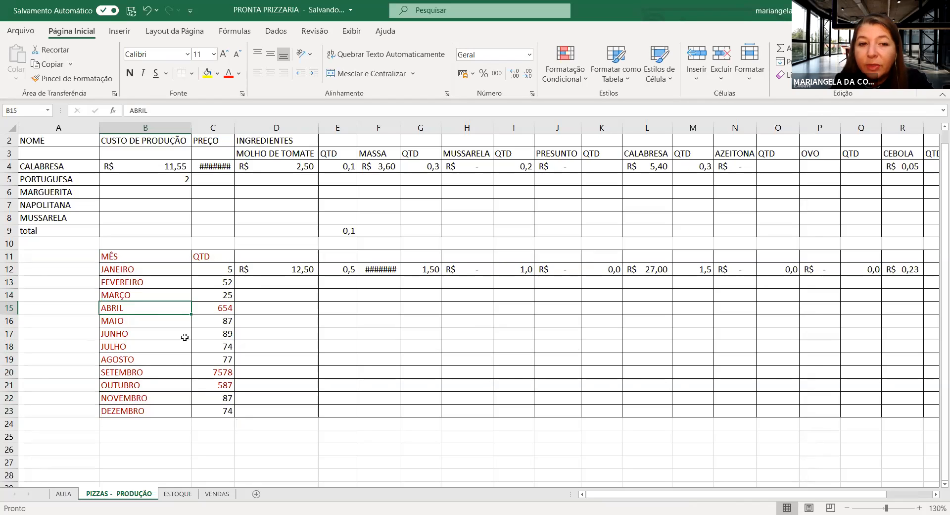
# Reselect B11:C23 and remove the red-text highlight rule from those cells
pyautogui.click(153, 256)
pyautogui.moveTo(203, 260); pyautogui.dragTo(221, 413)
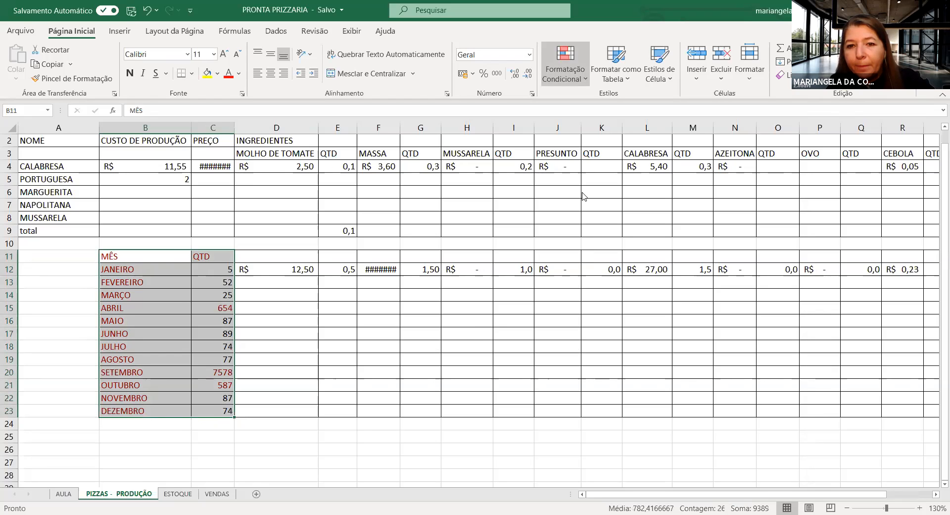
pyautogui.click(566, 64)
pyautogui.moveTo(618, 322)
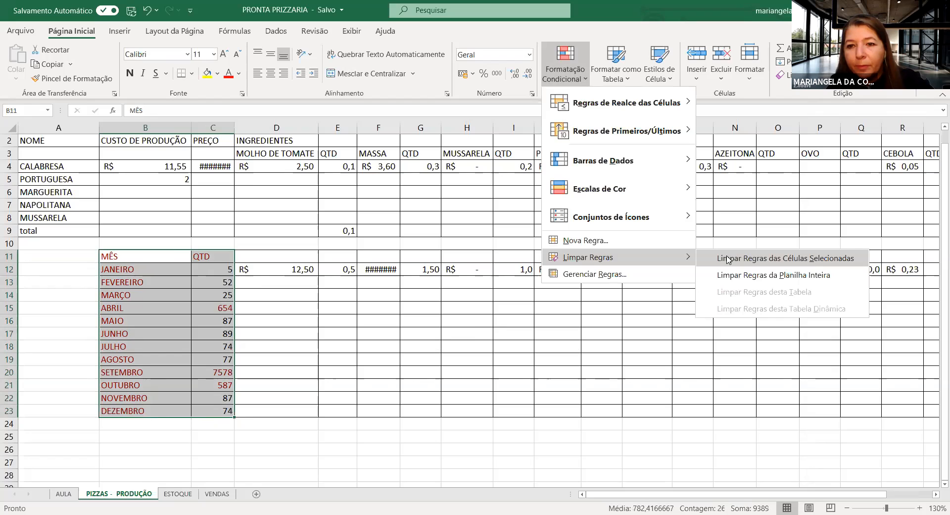
pyautogui.click(717, 322)
# Set up a less-than highlight rule for B11:C23 with 200 as the comparison value
pyautogui.click(586, 78)
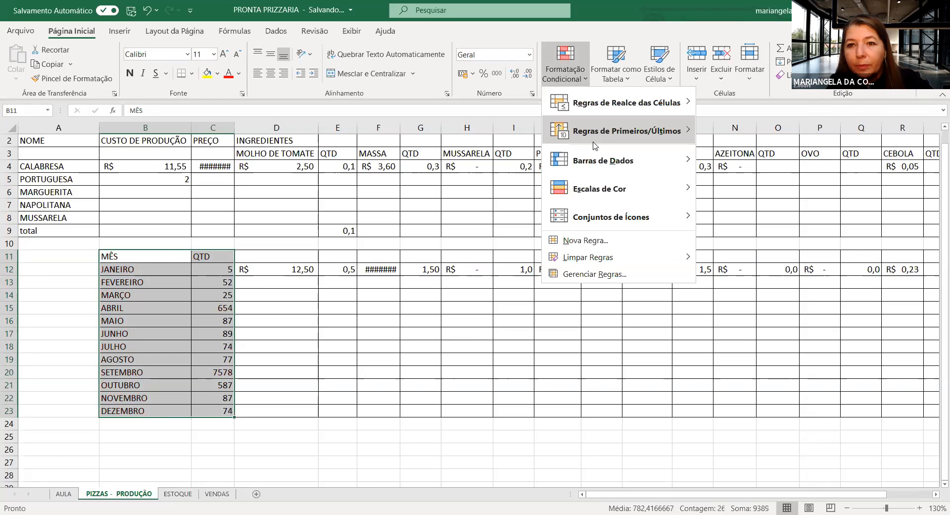
pyautogui.moveTo(683, 102)
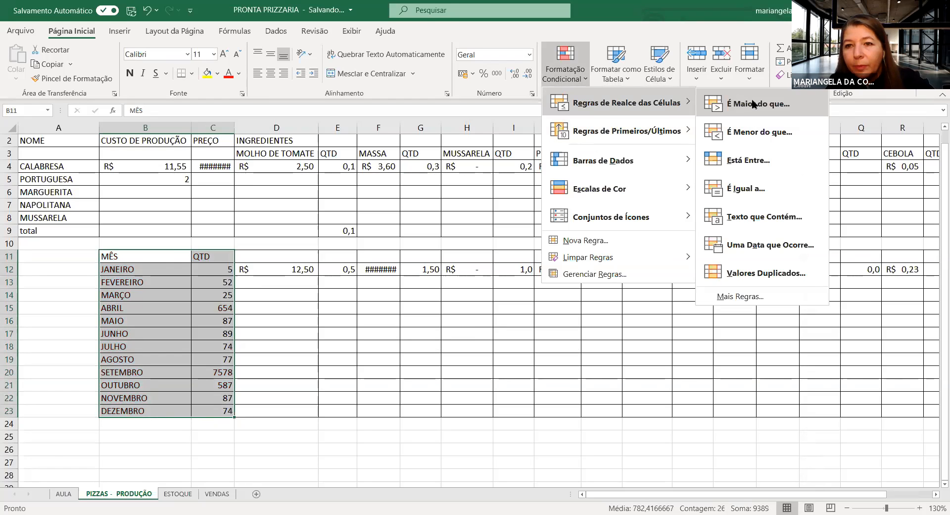
pyautogui.click(761, 133)
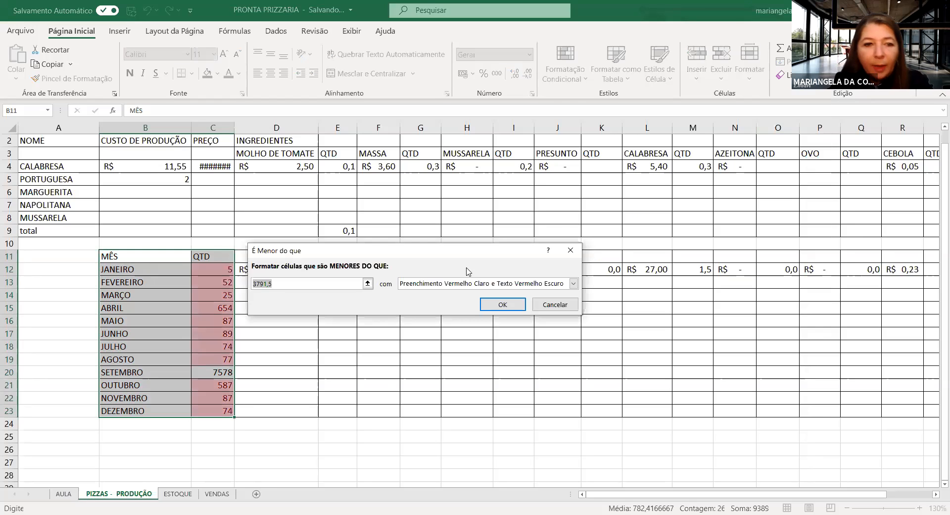
pyautogui.write('2')
pyautogui.rightClick(302, 286)
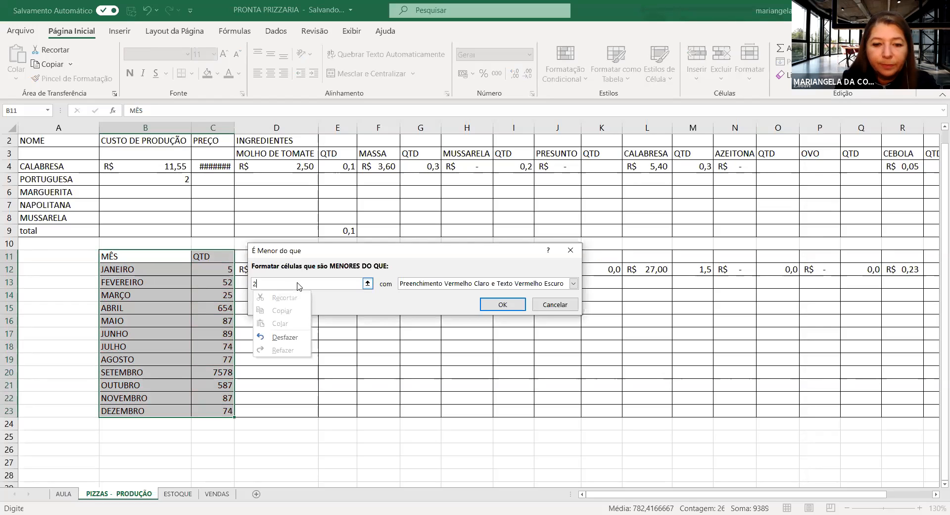
pyautogui.click(271, 278)
pyautogui.write('200')
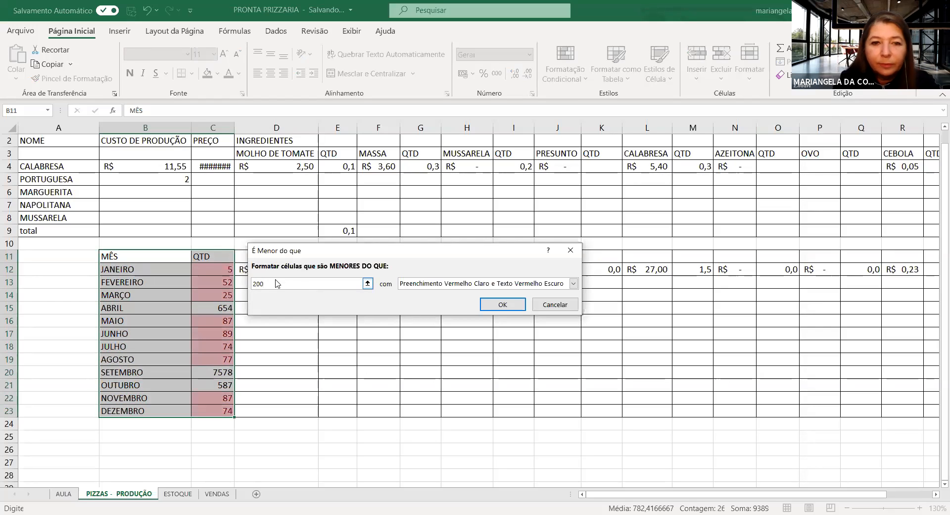
# Start a custom format for the less-than-200 rule on B11:C23 and set its font color to dark green
pyautogui.click(573, 283)
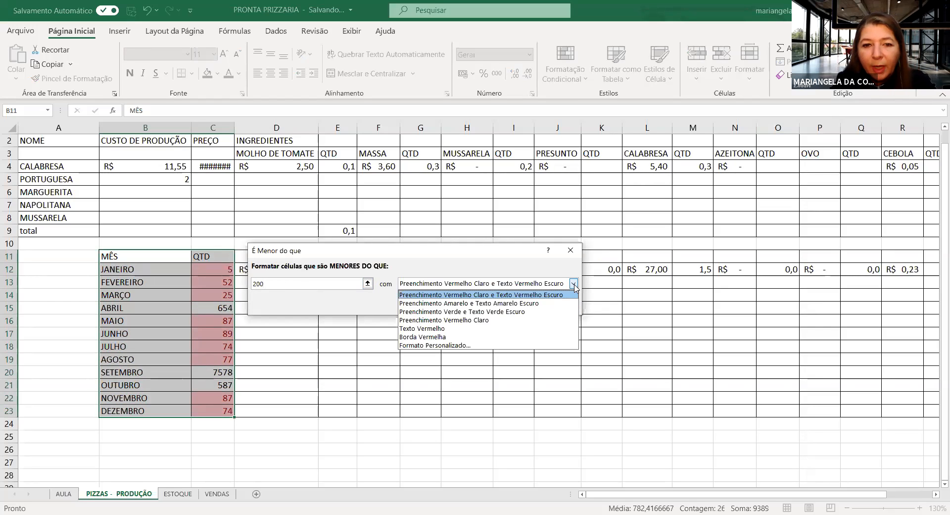
pyautogui.click(465, 345)
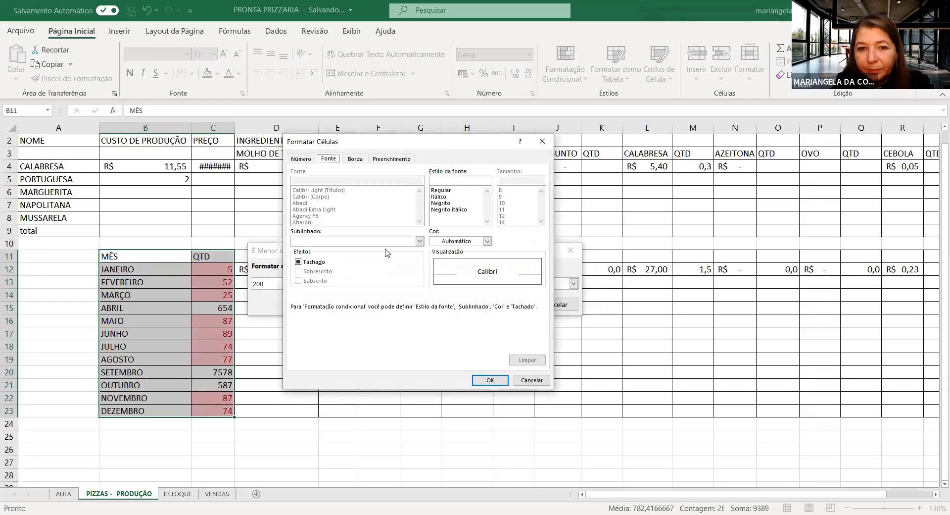
pyautogui.click(487, 242)
pyautogui.click(487, 241)
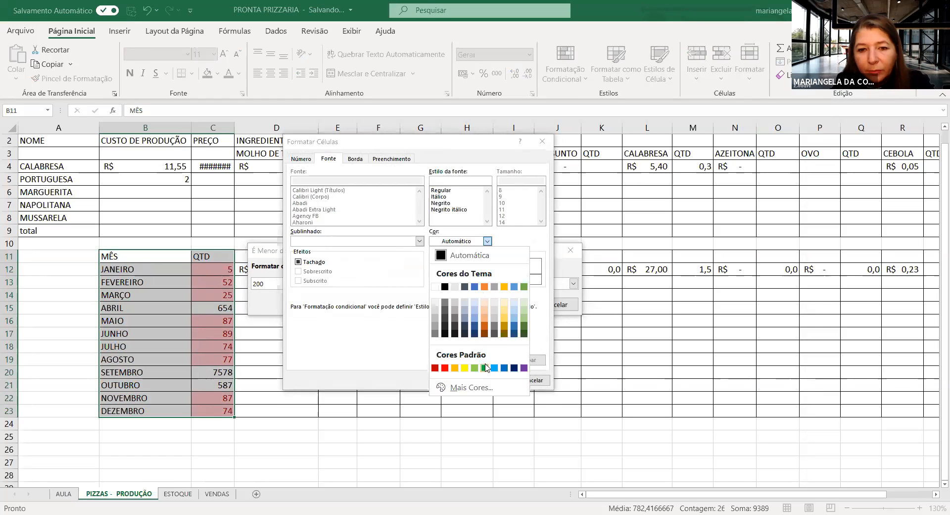
pyautogui.click(524, 334)
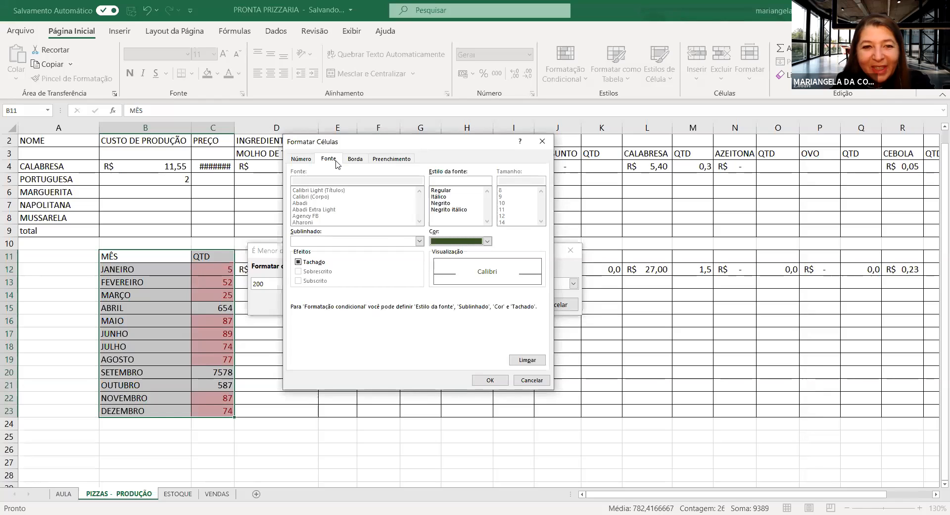
# Add a yellow background fill to the custom format and apply the less-than-200 rule to B11:C23
pyautogui.click(388, 159)
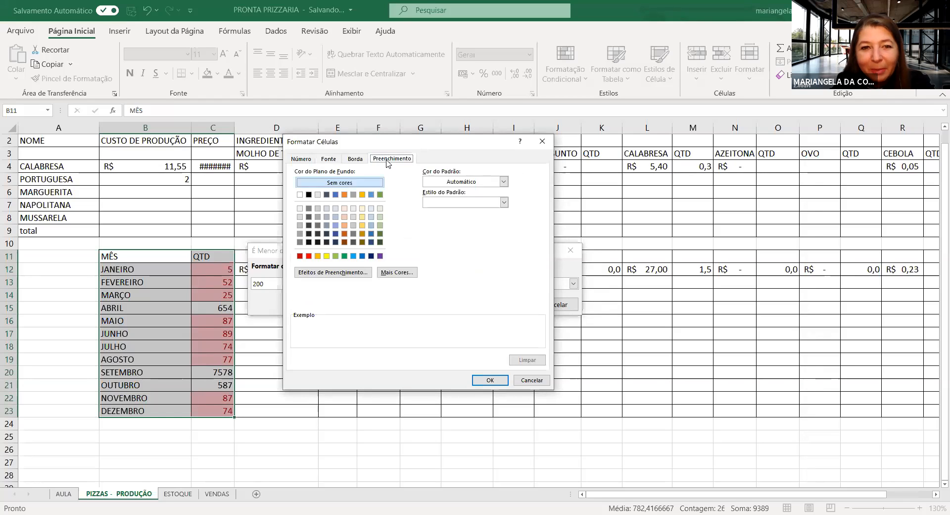
pyautogui.click(327, 256)
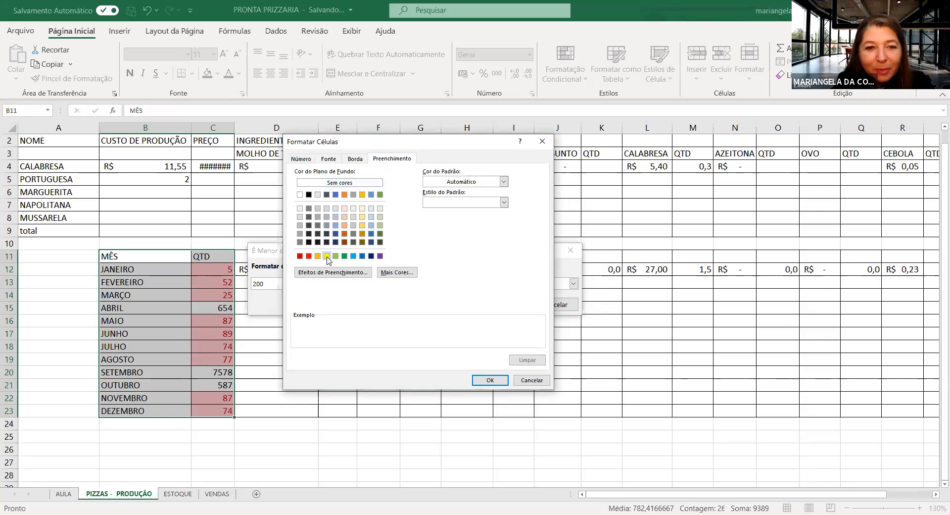
pyautogui.click(490, 380)
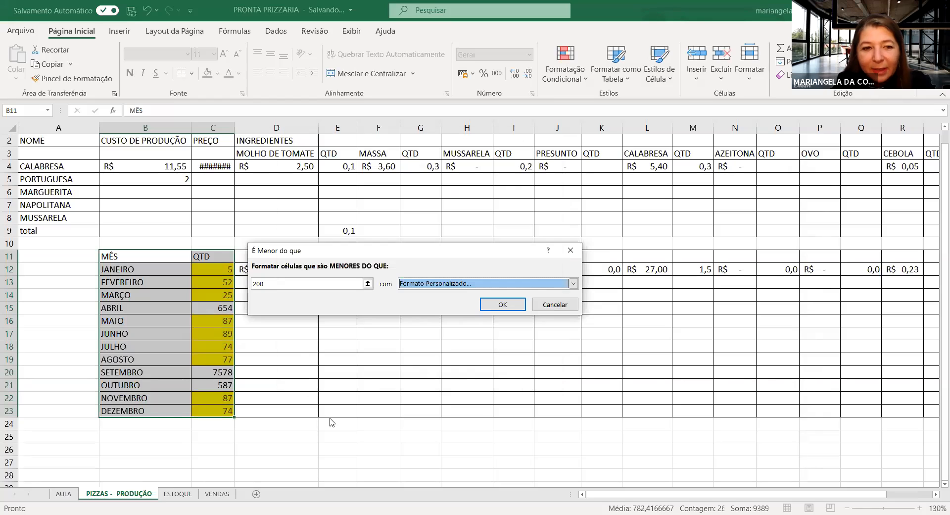
pyautogui.click(511, 303)
pyautogui.click(270, 336)
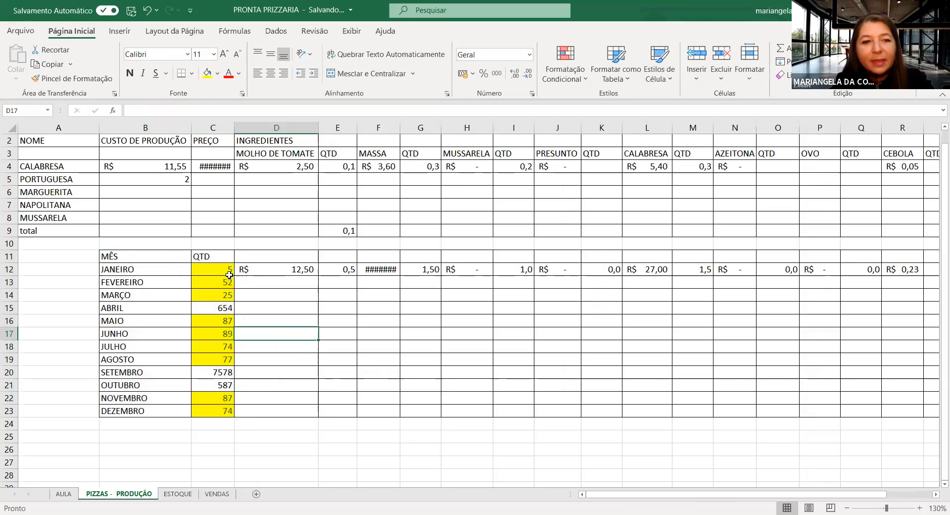
# Clear the conditional formatting rules from the entire sheet
pyautogui.click(919, 507)
pyautogui.click(919, 507)
pyautogui.click(919, 506)
pyautogui.click(919, 506)
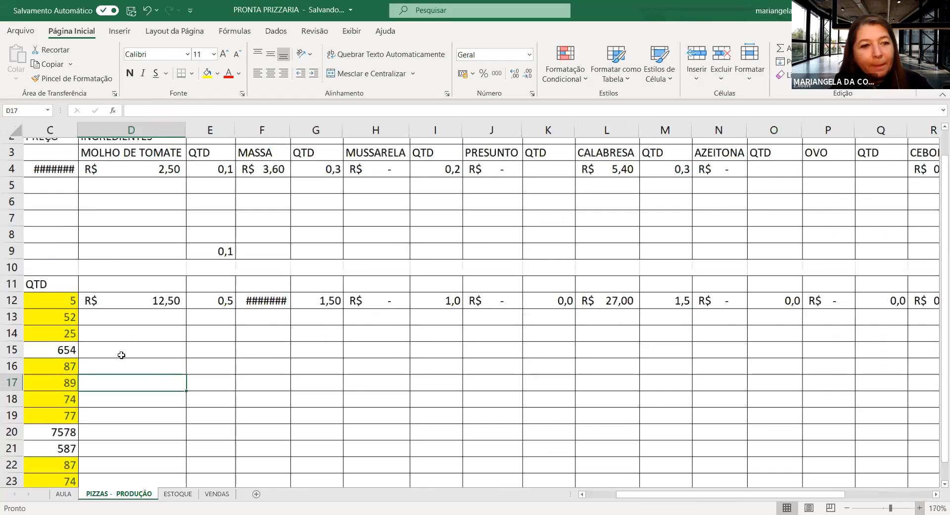
pyautogui.click(62, 298)
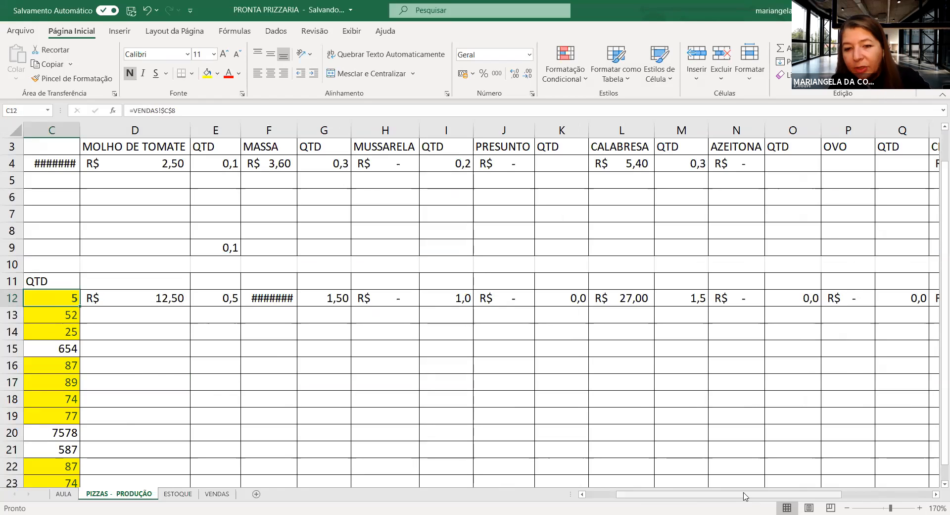
pyautogui.hscroll(-2, 505, 426)
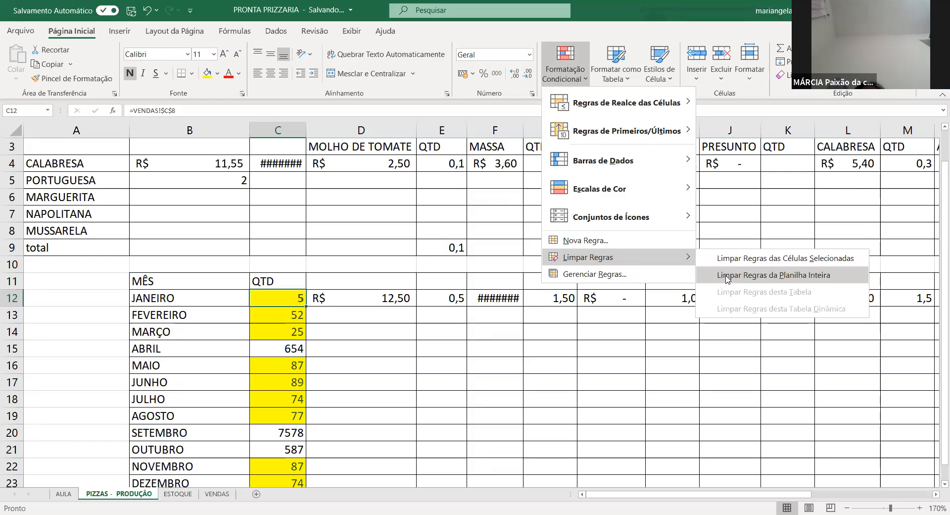
pyautogui.click(717, 332)
# Apply blue gradient-fill data bars to the month table B11:C23
pyautogui.moveTo(193, 278); pyautogui.dragTo(271, 449)
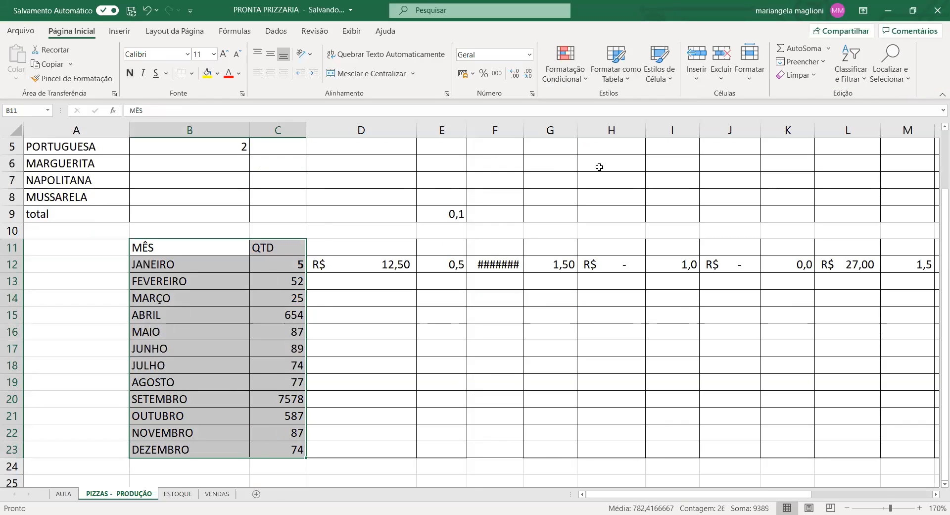
pyautogui.click(588, 85)
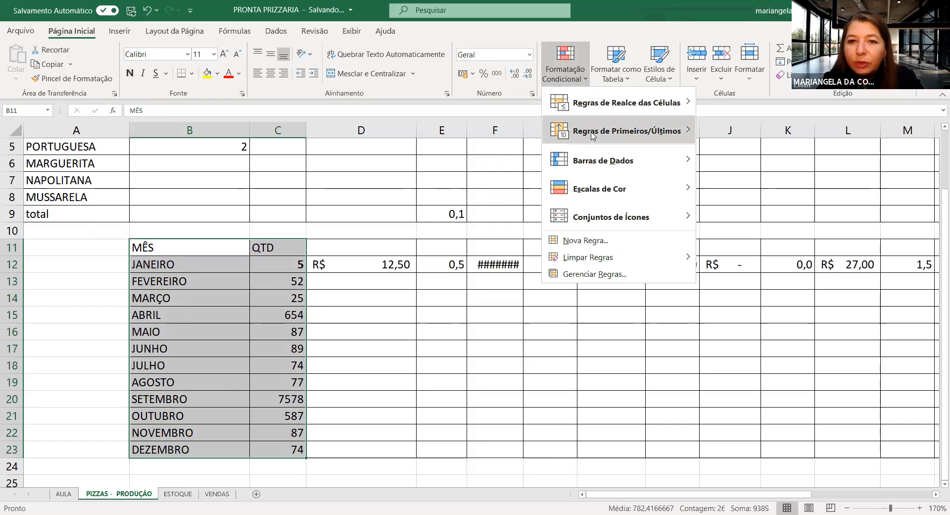
pyautogui.moveTo(594, 165)
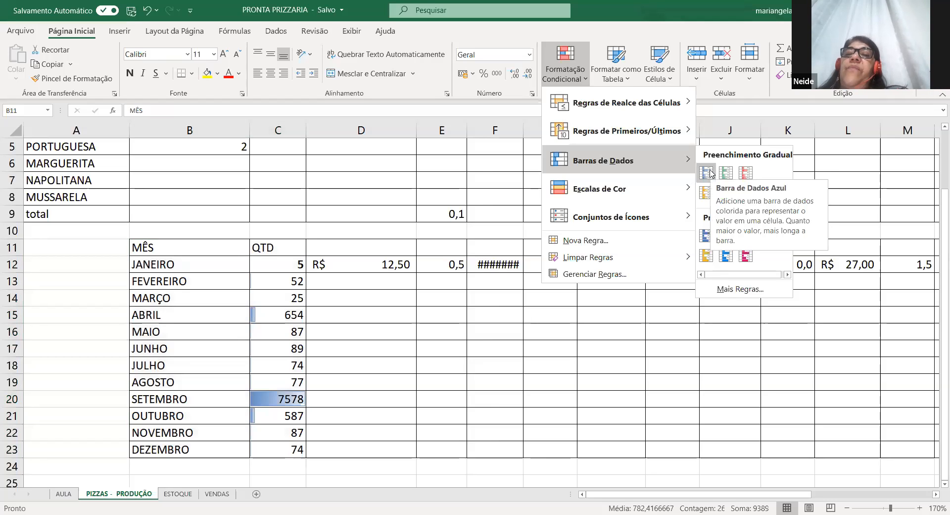
pyautogui.click(710, 173)
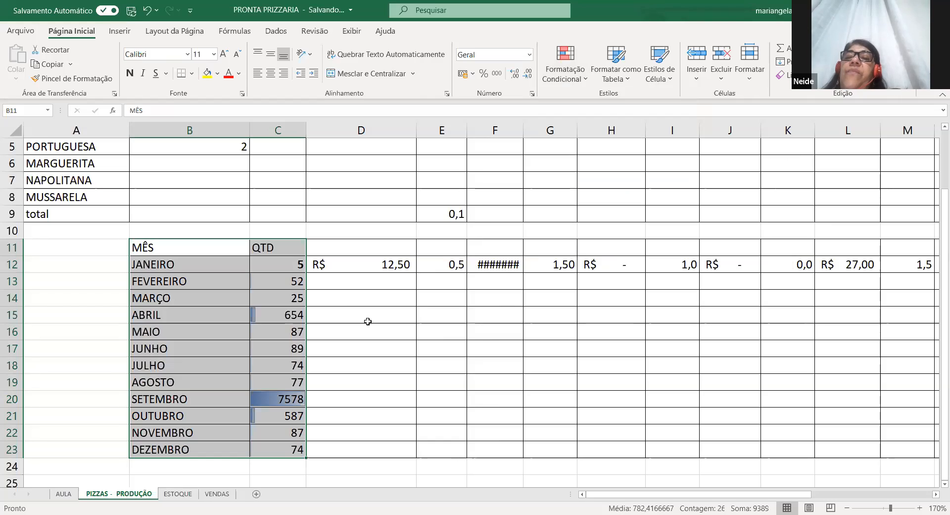
pyautogui.click(335, 310)
pyautogui.click(299, 312)
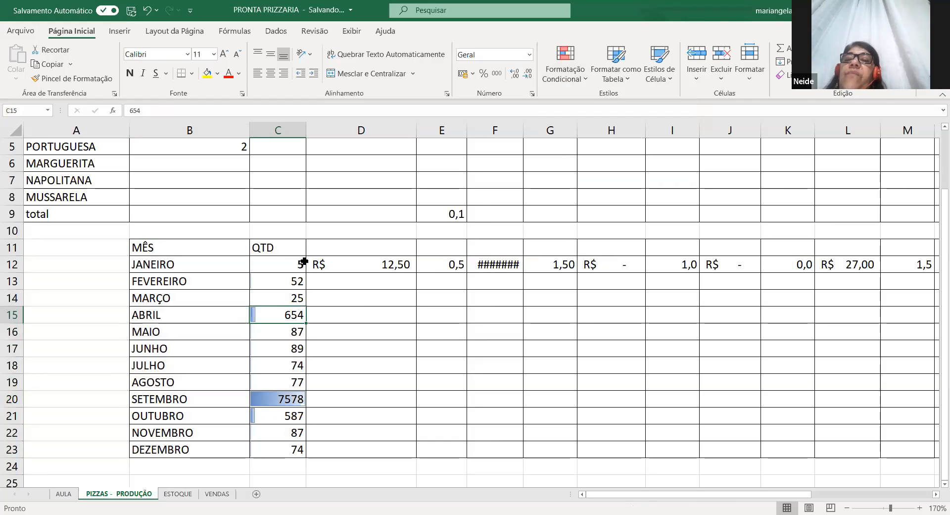
# Select the monthly quantities C12:C23 and remove the blue data bars by clearing the rules from the entire sheet
pyautogui.moveTo(297, 263); pyautogui.dragTo(296, 451)
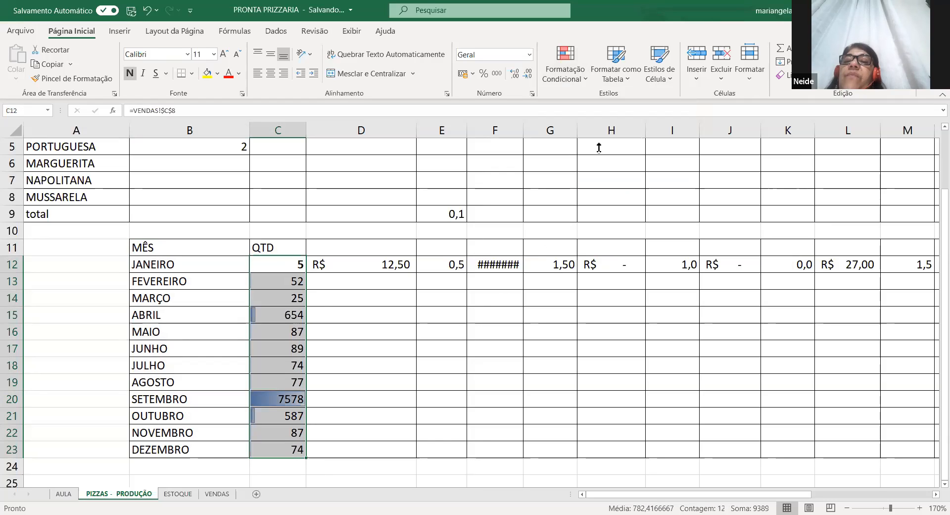
pyautogui.click(585, 81)
pyautogui.moveTo(603, 266)
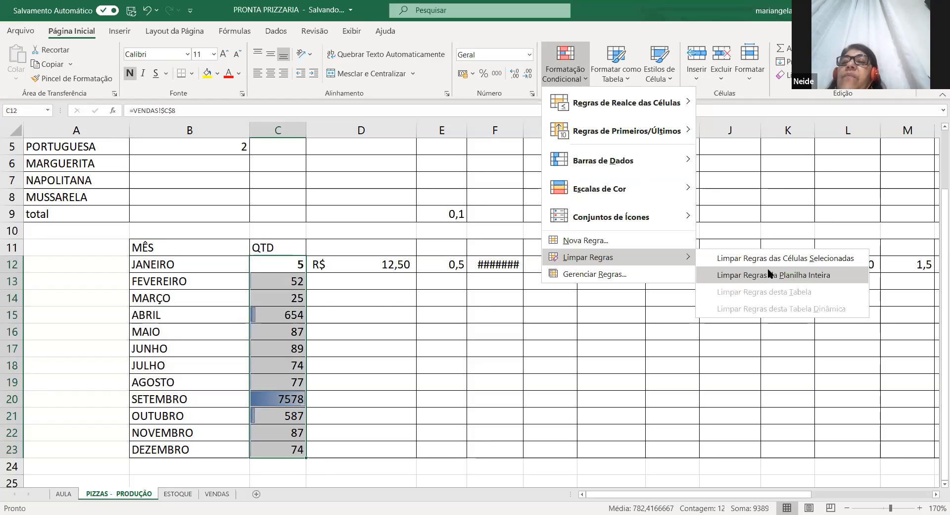
pyautogui.click(770, 275)
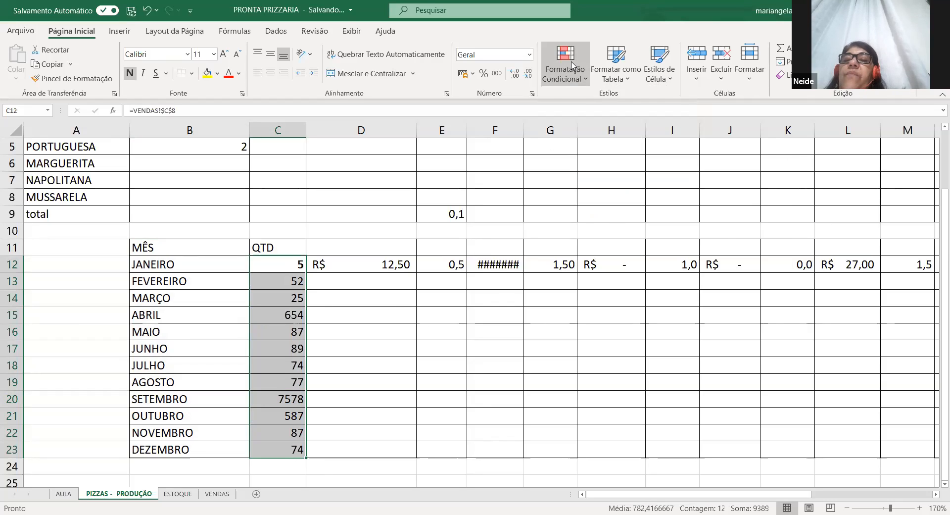
# Apply solid red data bars to the quantities in C12:C23 and widen column C considerably to lengthen the bars
pyautogui.click(572, 65)
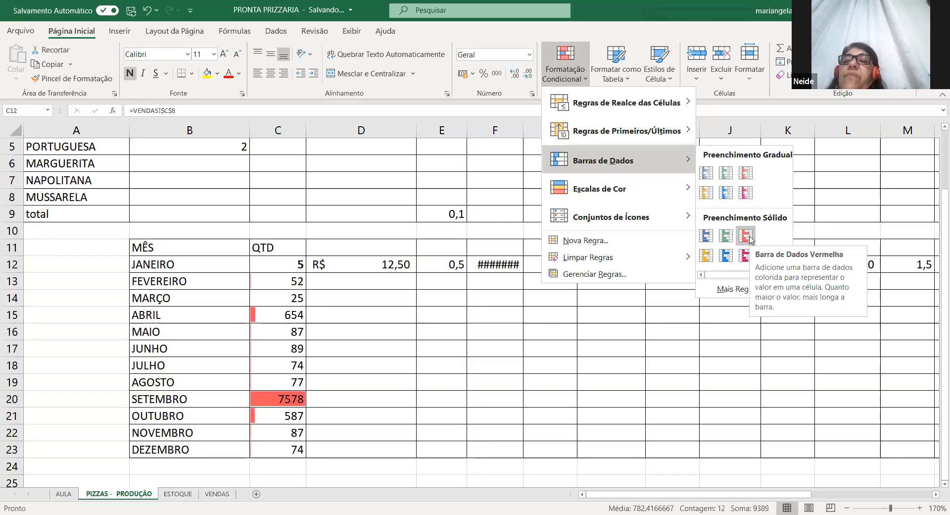
pyautogui.click(371, 346)
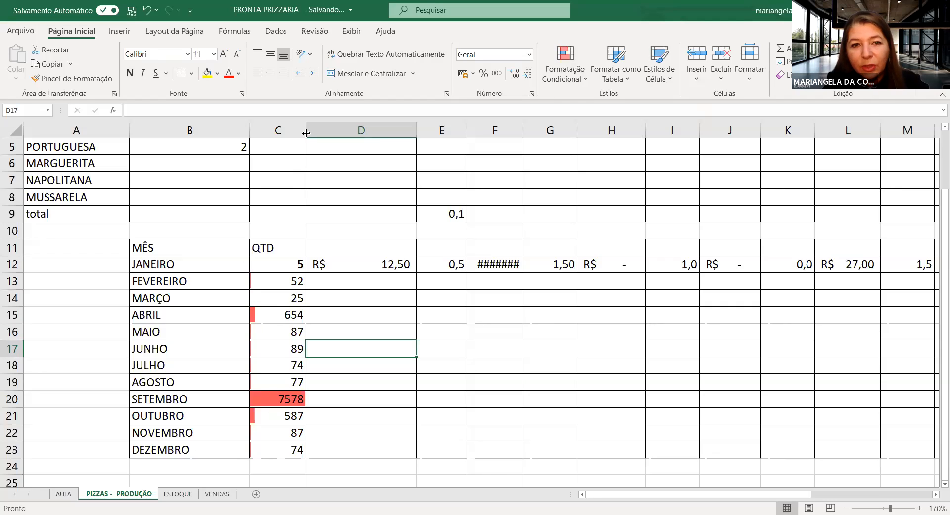
pyautogui.moveTo(306, 129); pyautogui.dragTo(727, 142)
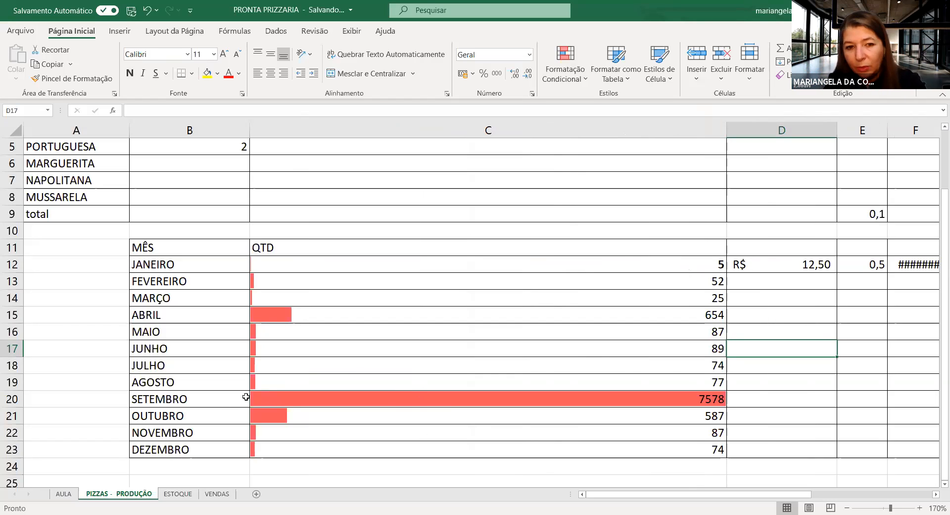
# Set the SETEMBRO quantity in C20 to 80
pyautogui.click(699, 402)
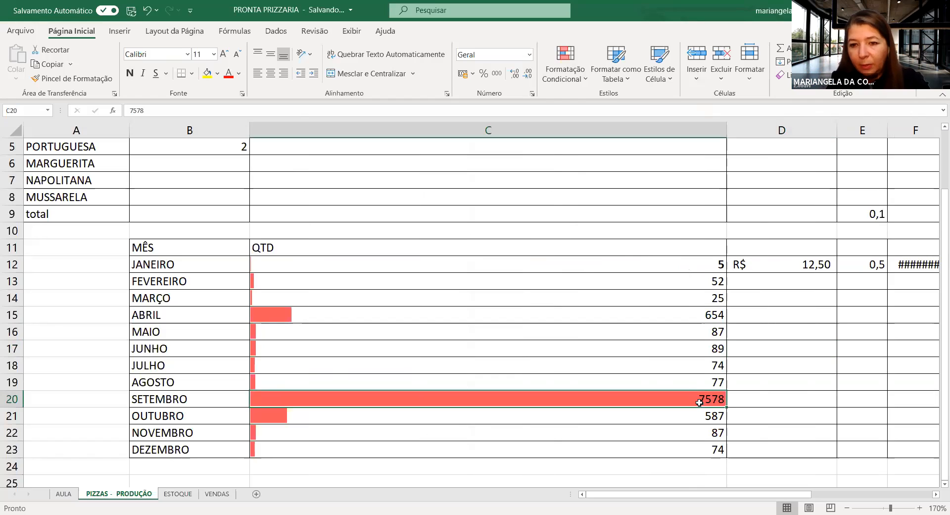
pyautogui.write('8')
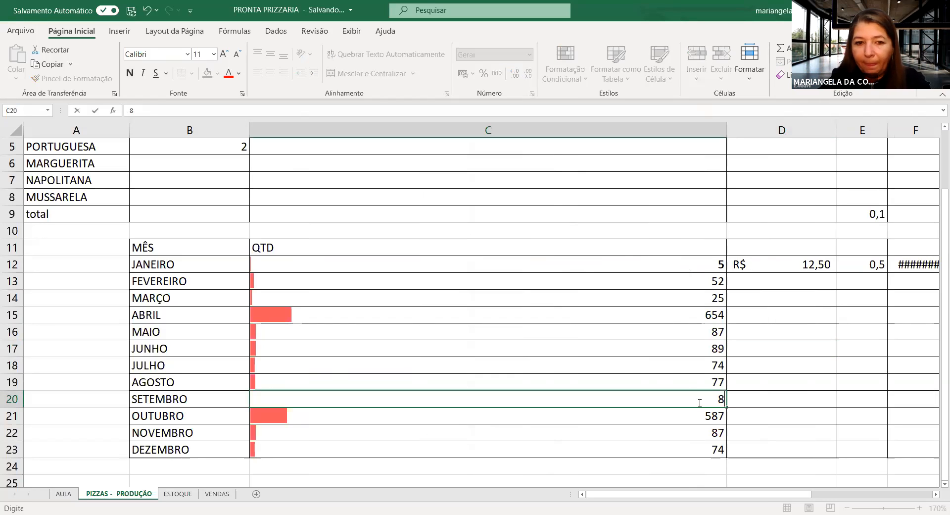
pyautogui.click(718, 392)
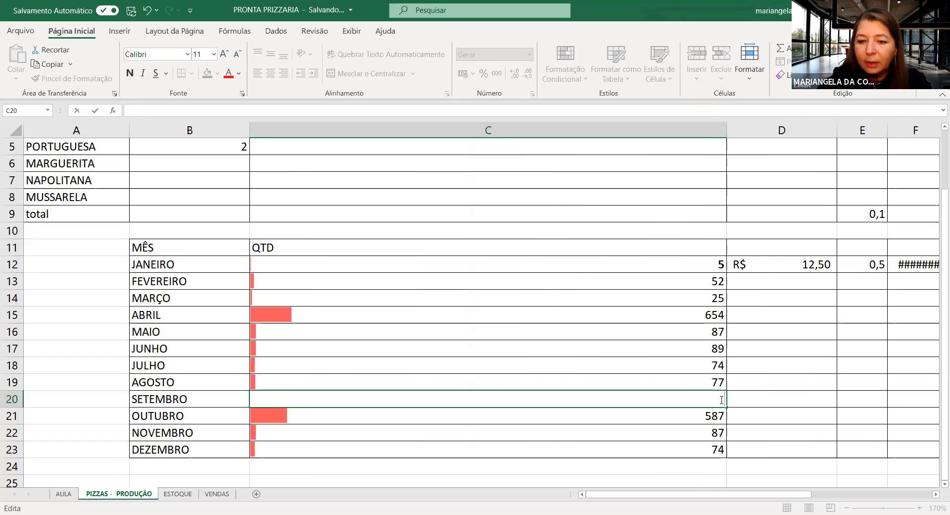
pyautogui.write('0')
pyautogui.press('Return')
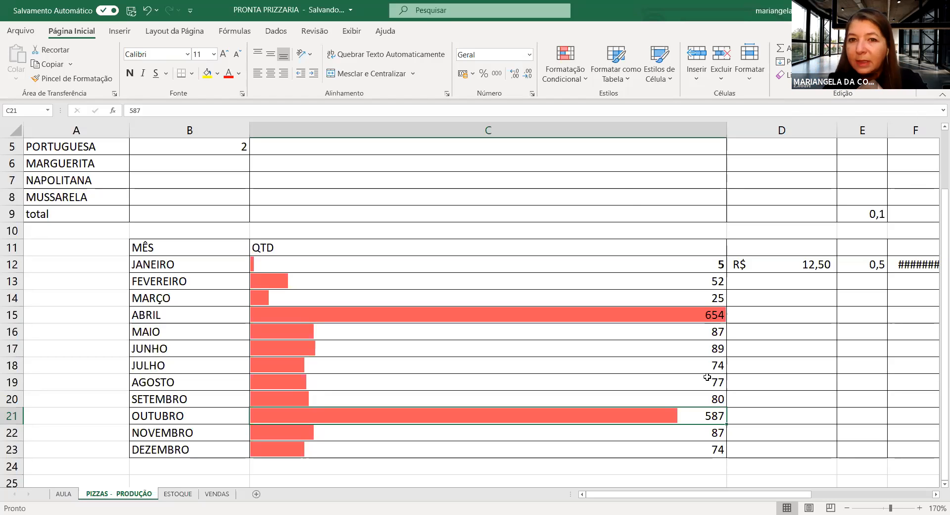
# Apply the green, yellow and red circle icon set to the OUTUBRO quantity in C21
pyautogui.click(587, 80)
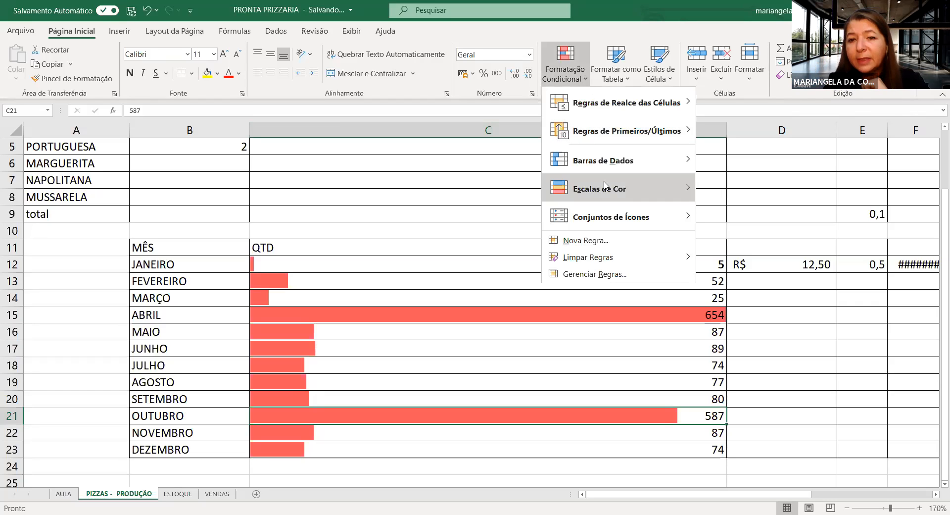
pyautogui.click(606, 219)
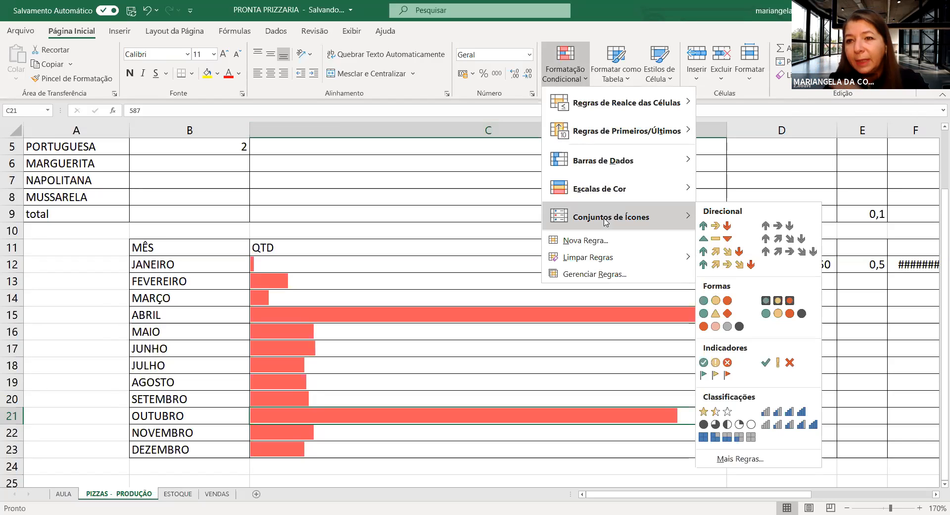
pyautogui.click(718, 301)
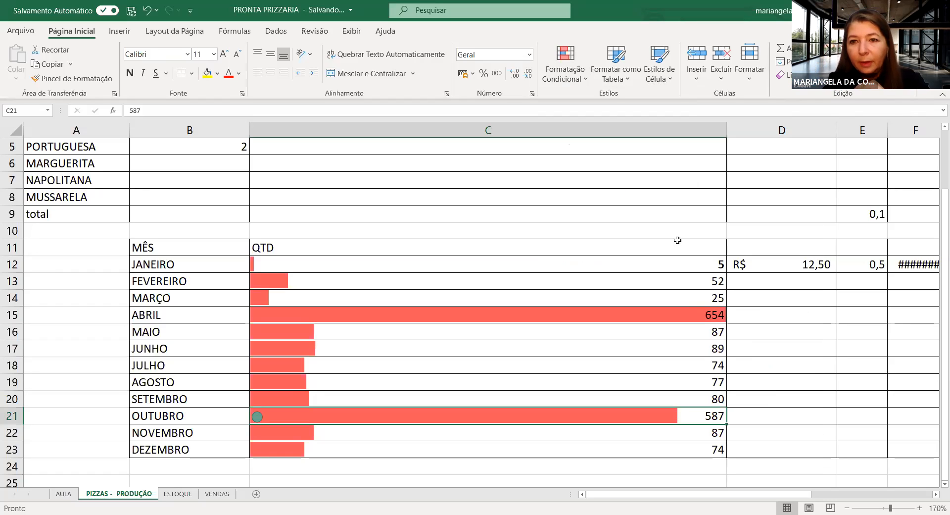
# Clear the data bar and icon rules from the entire sheet and narrow column C again
pyautogui.click(563, 66)
pyautogui.moveTo(569, 258)
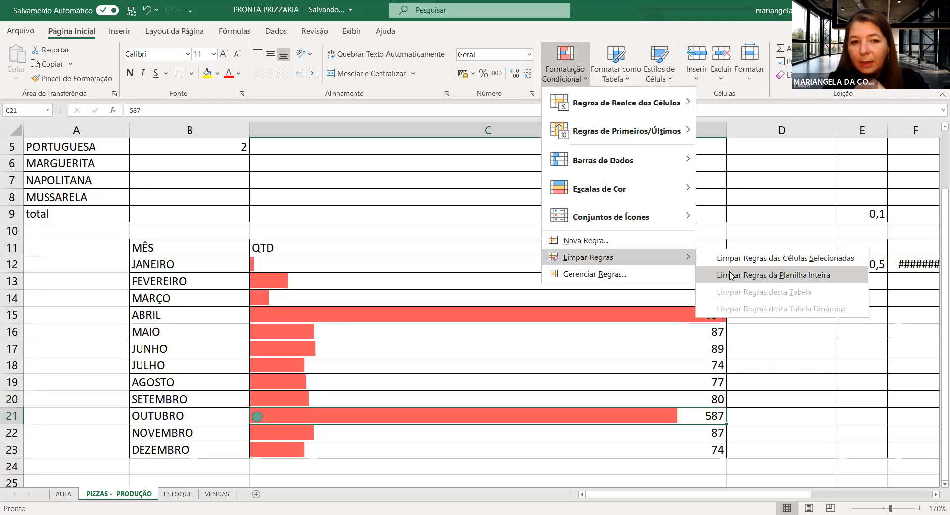
pyautogui.click(731, 275)
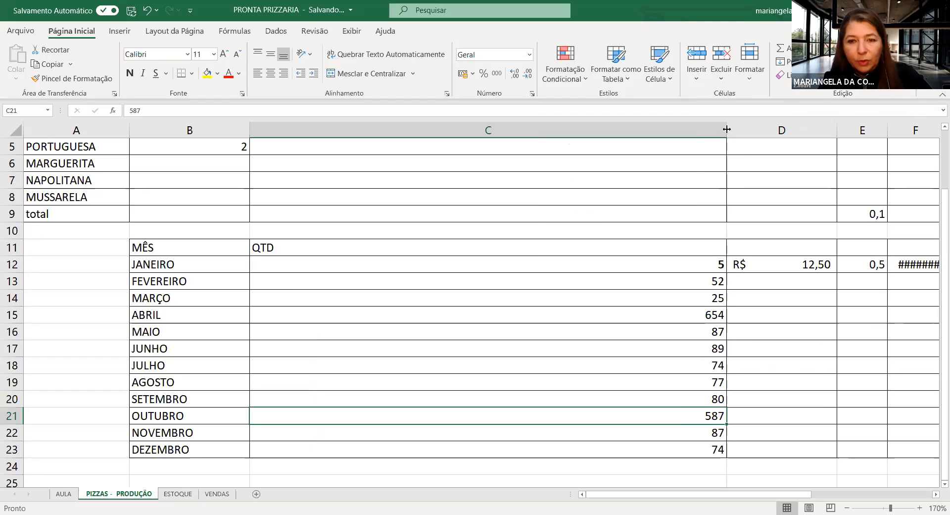
pyautogui.moveTo(727, 129); pyautogui.dragTo(347, 132)
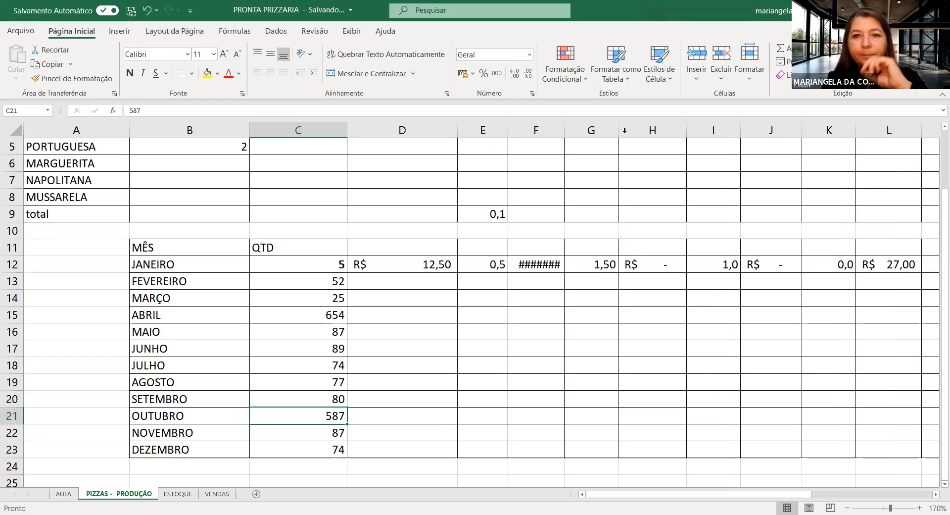
# Apply the 3 Sinais icon set (green circle, yellow triangle, red diamond) to the quantities in C12:C23
pyautogui.click(583, 79)
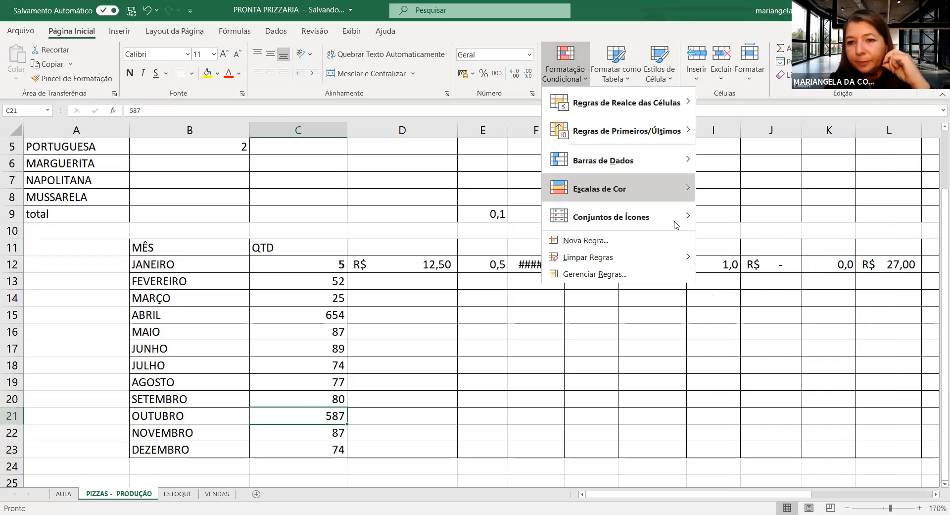
pyautogui.moveTo(675, 223)
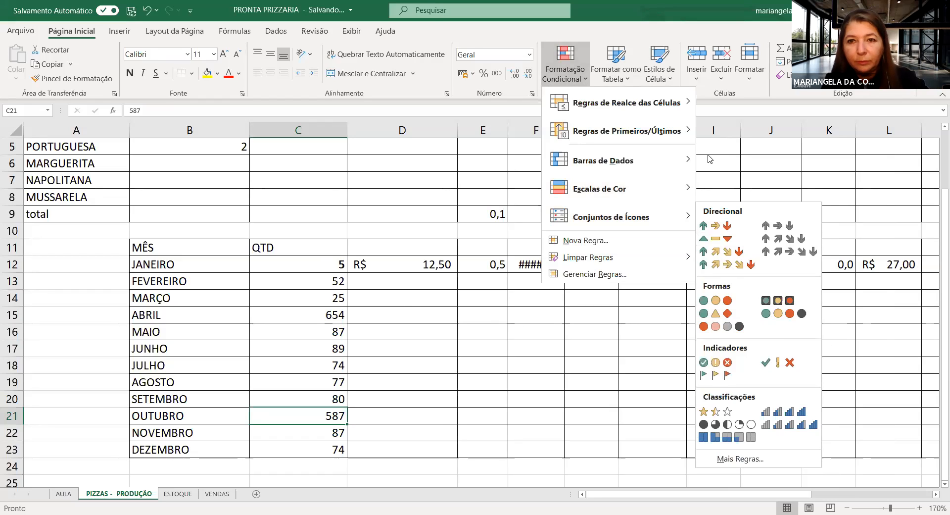
pyautogui.click(633, 365)
pyautogui.moveTo(322, 264); pyautogui.dragTo(331, 450)
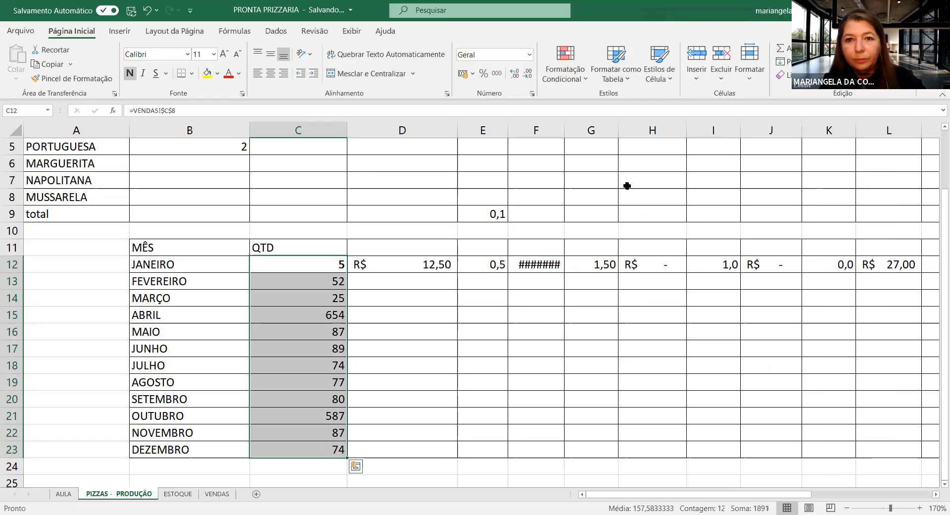
pyautogui.click(585, 73)
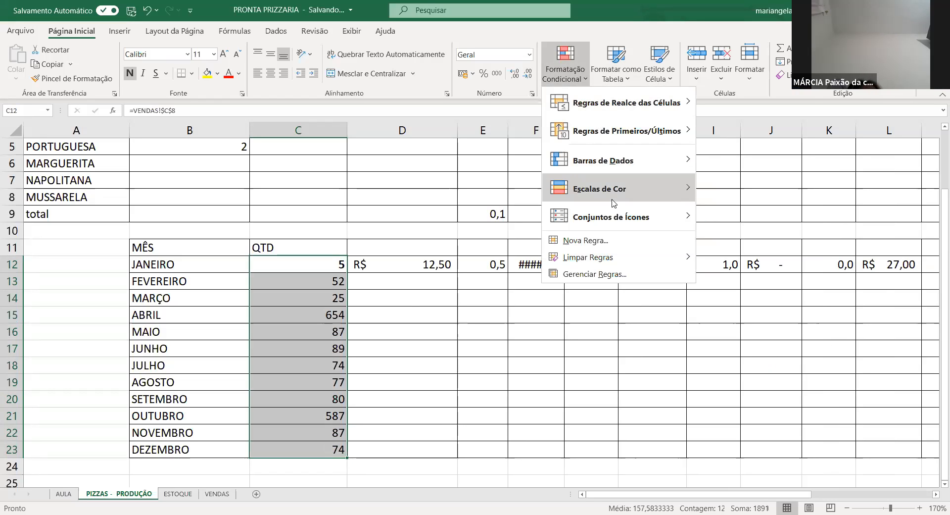
pyautogui.moveTo(627, 217)
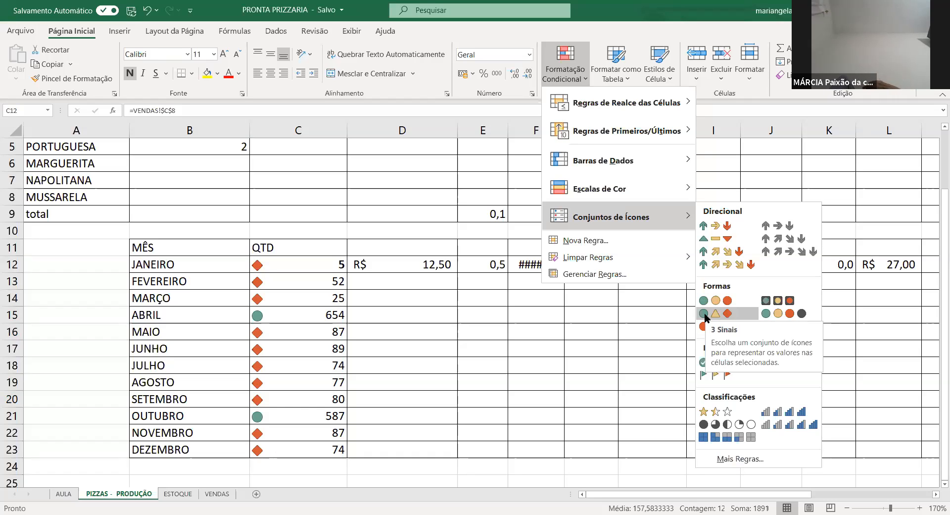
pyautogui.click(706, 315)
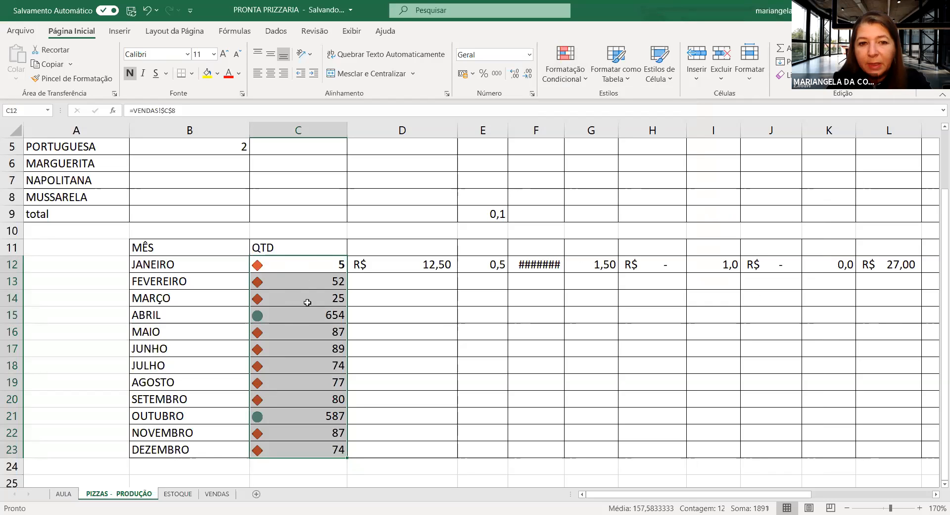
# Edit the icon set rule for C12:C23 and set the green circle's threshold to 10 percent
pyautogui.click(586, 82)
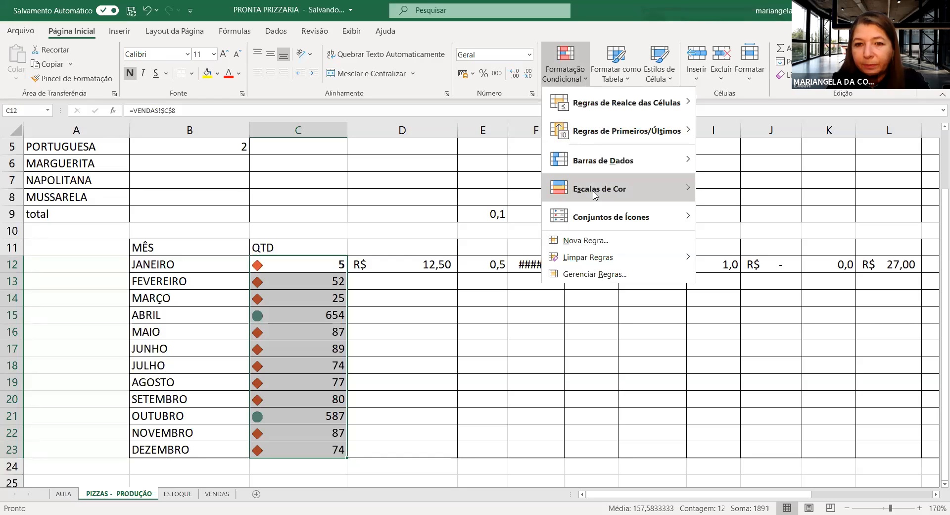
pyautogui.click(610, 275)
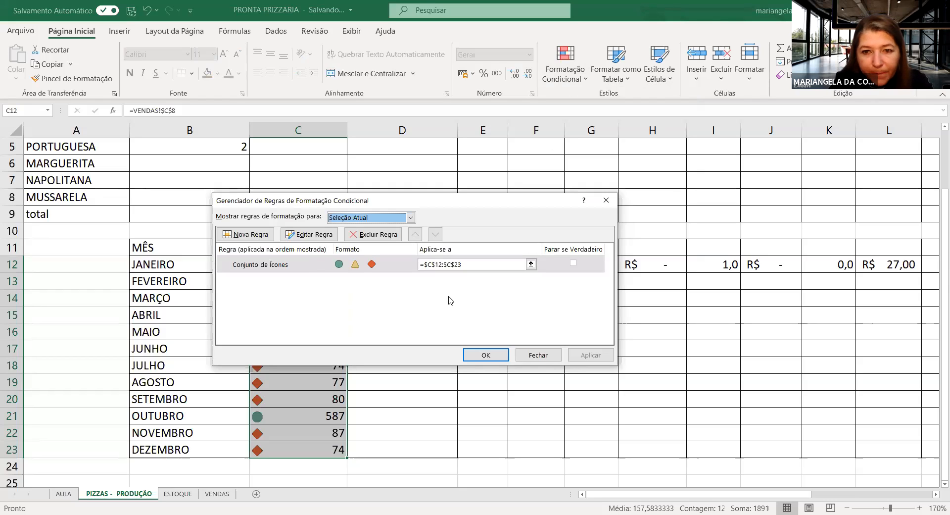
pyautogui.click(320, 238)
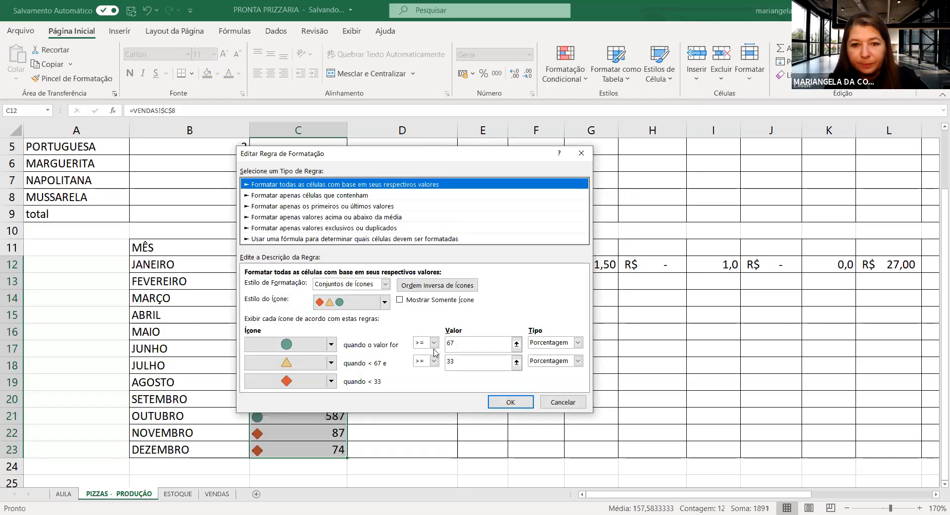
pyautogui.moveTo(442, 157); pyautogui.dragTo(557, 114)
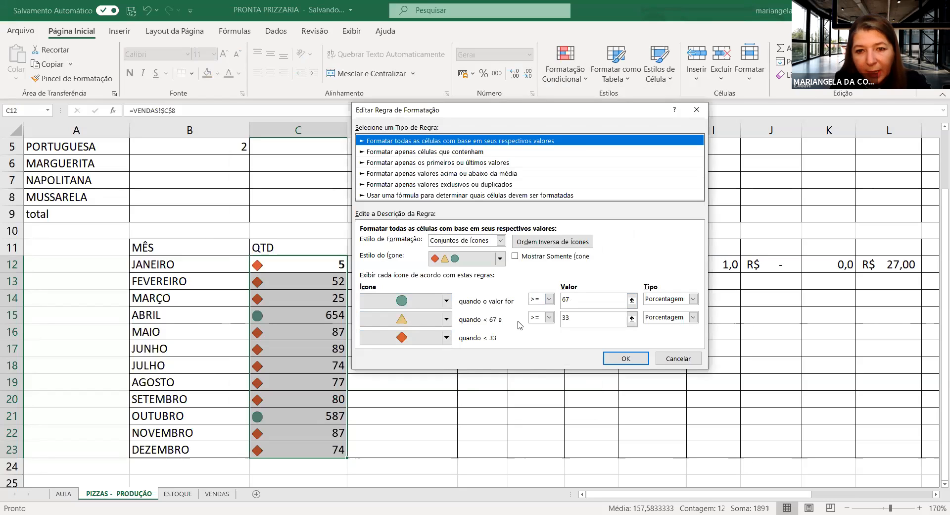
pyautogui.click(572, 299)
pyautogui.press('BackSpace')
pyautogui.write('1')
pyautogui.rightClick(571, 300)
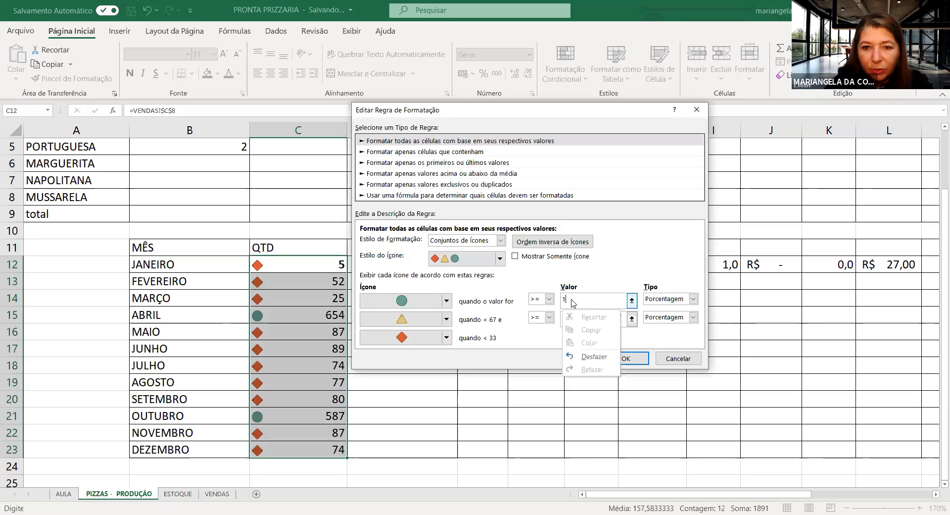
pyautogui.press('Escape')
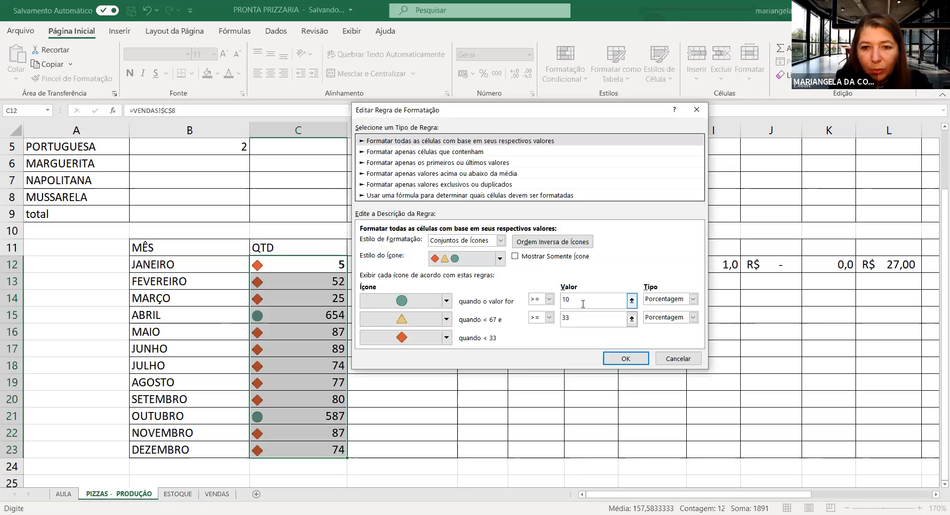
# Try to set the yellow triangle's lower threshold to 27 percent in the icon set rule
pyautogui.click(575, 318)
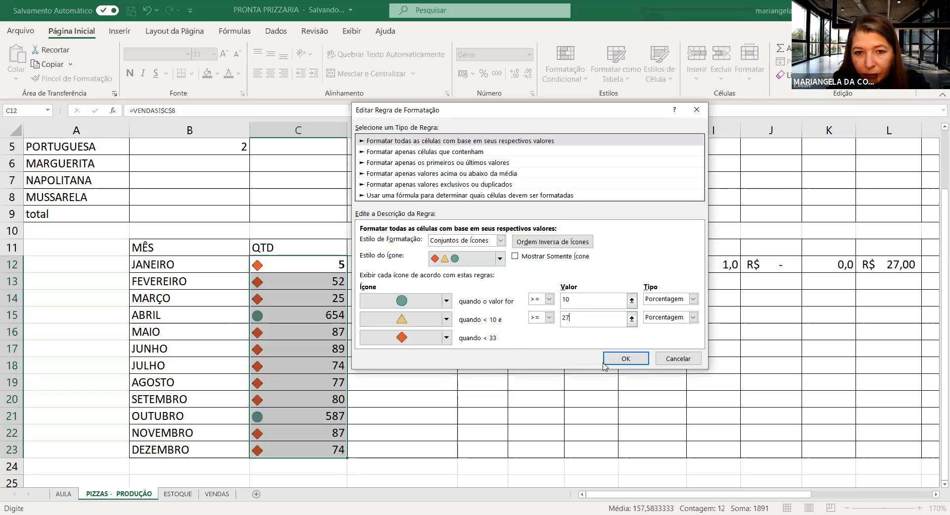
pyautogui.click(631, 359)
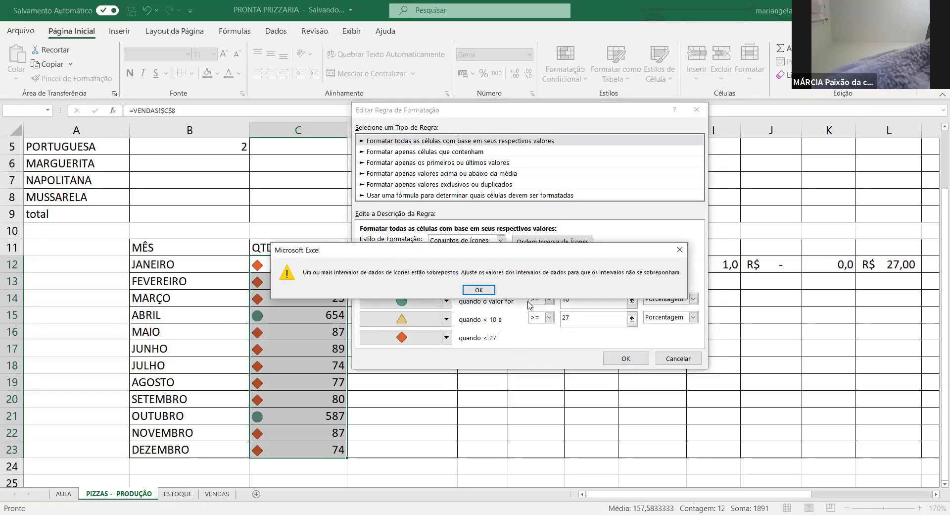
pyautogui.click(484, 292)
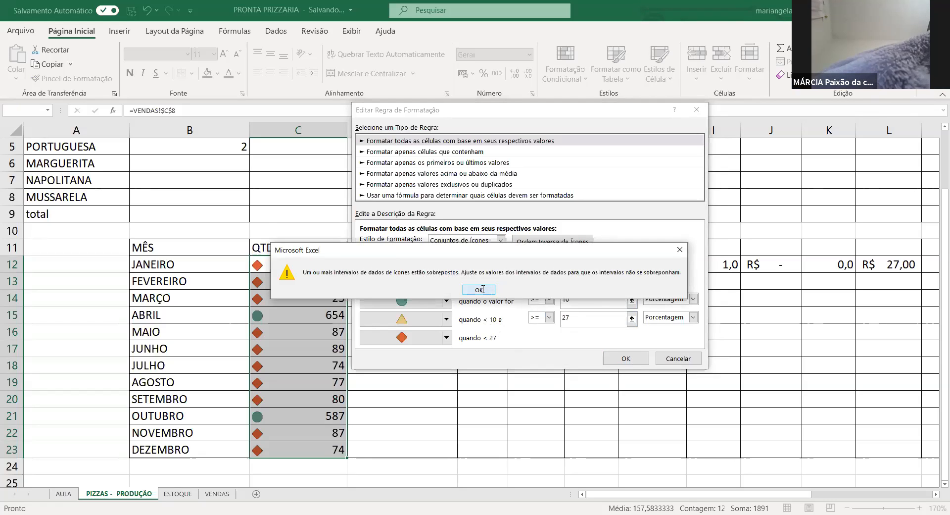
pyautogui.click(574, 319)
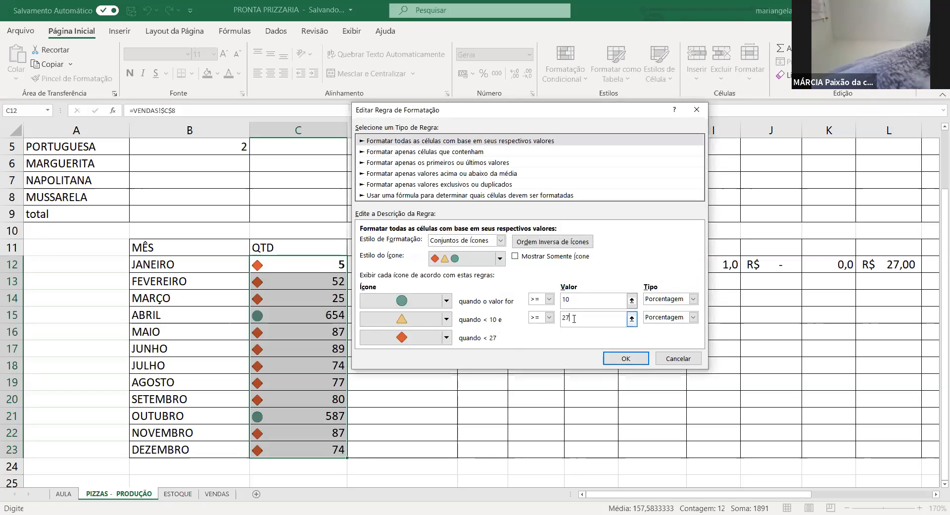
pyautogui.click(622, 360)
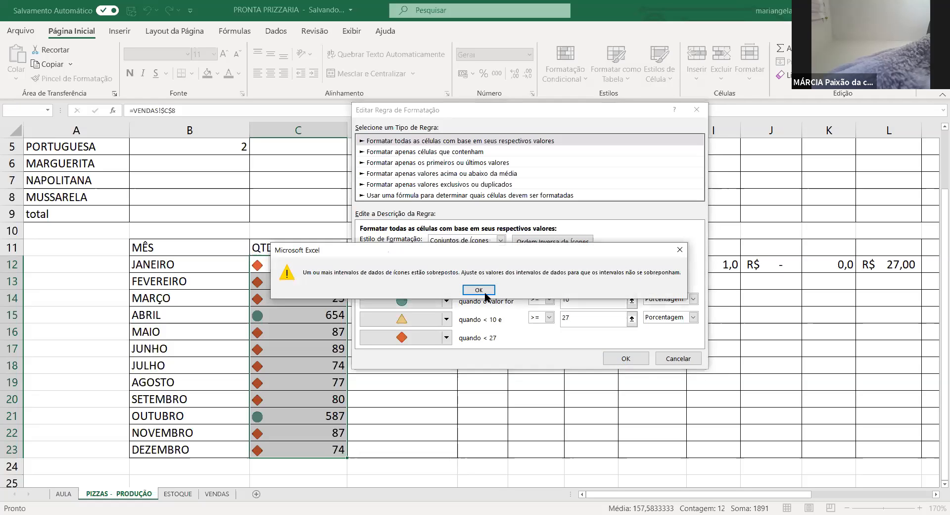
pyautogui.click(478, 290)
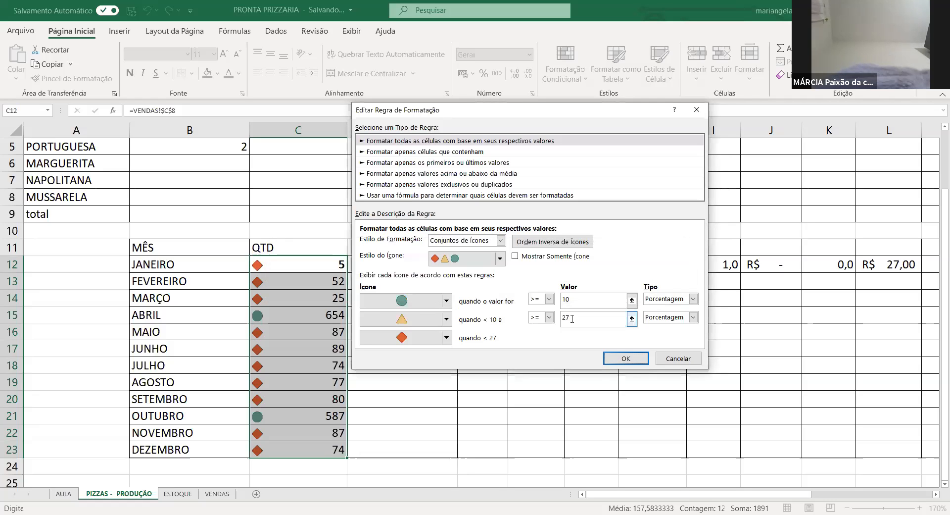
# Try to set the yellow triangle's lower threshold to 855 percent
pyautogui.press('BackSpace')
pyautogui.press('BackSpace')
pyautogui.write('855')
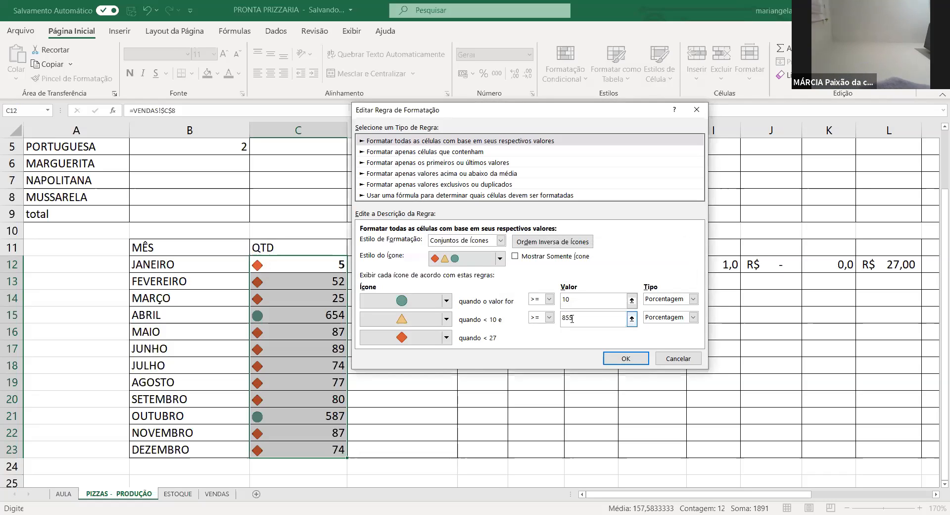
pyautogui.click(625, 358)
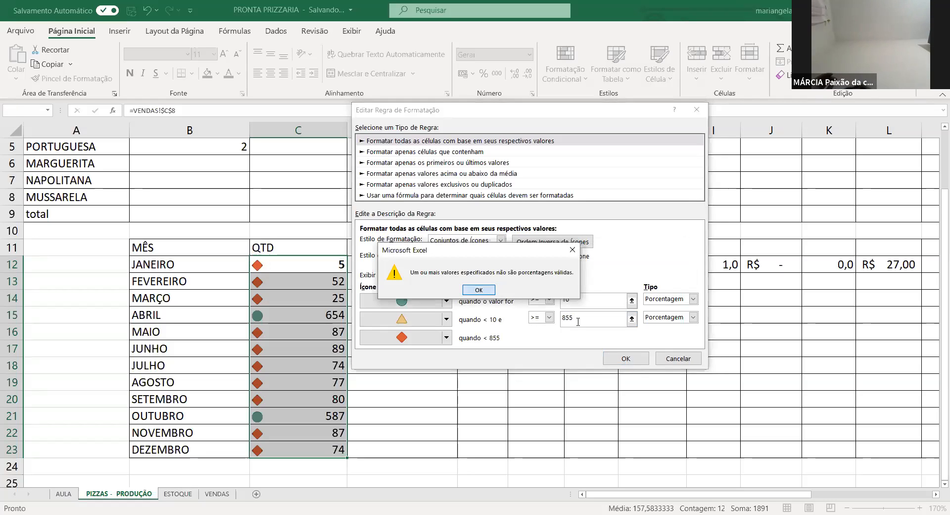
pyautogui.click(479, 290)
# Try 15 percent as the yellow triangle's lower threshold and accept the icon set rule
pyautogui.press('BackSpace')
pyautogui.press('BackSpace')
pyautogui.press('BackSpace')
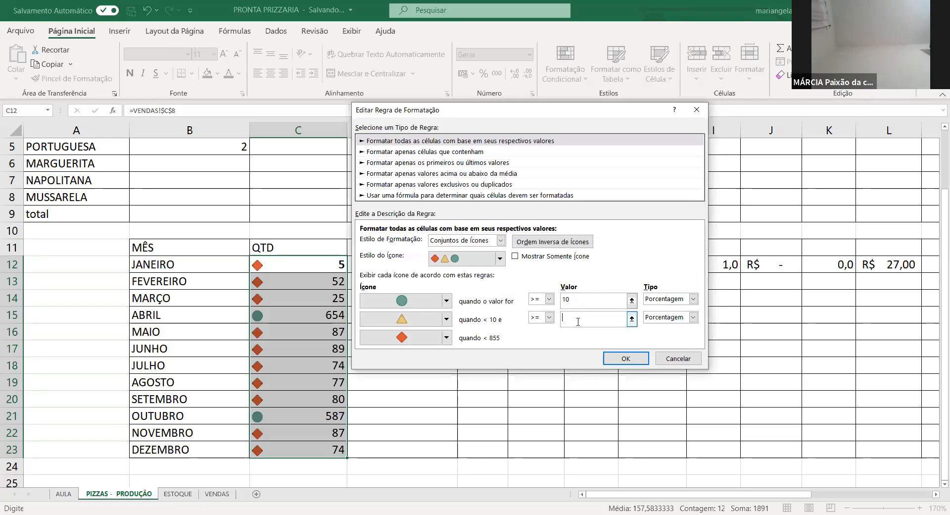
pyautogui.write('25')
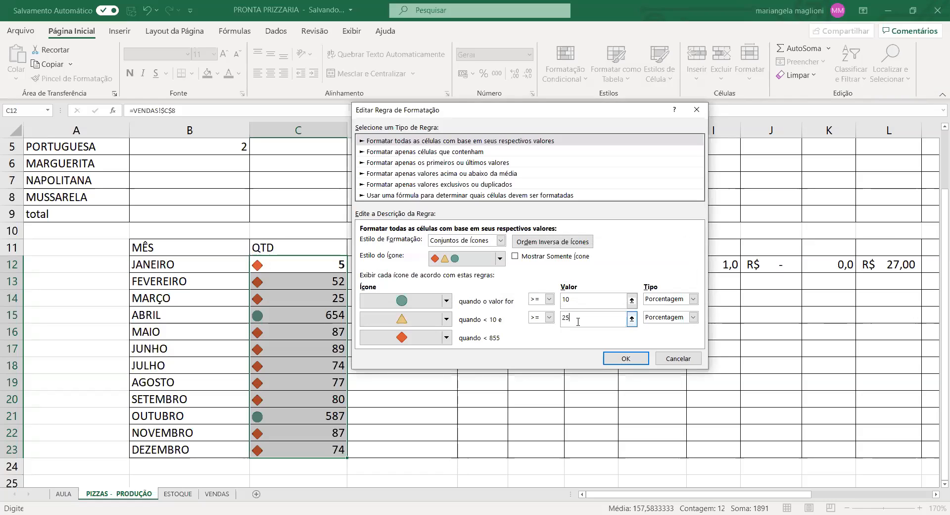
pyautogui.press('BackSpace')
pyautogui.press('BackSpace')
pyautogui.click(613, 358)
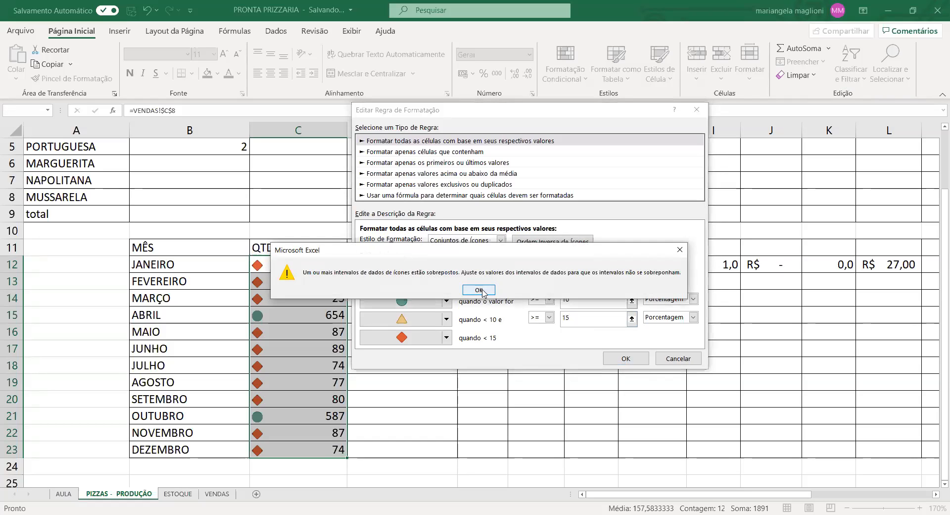
pyautogui.click(480, 290)
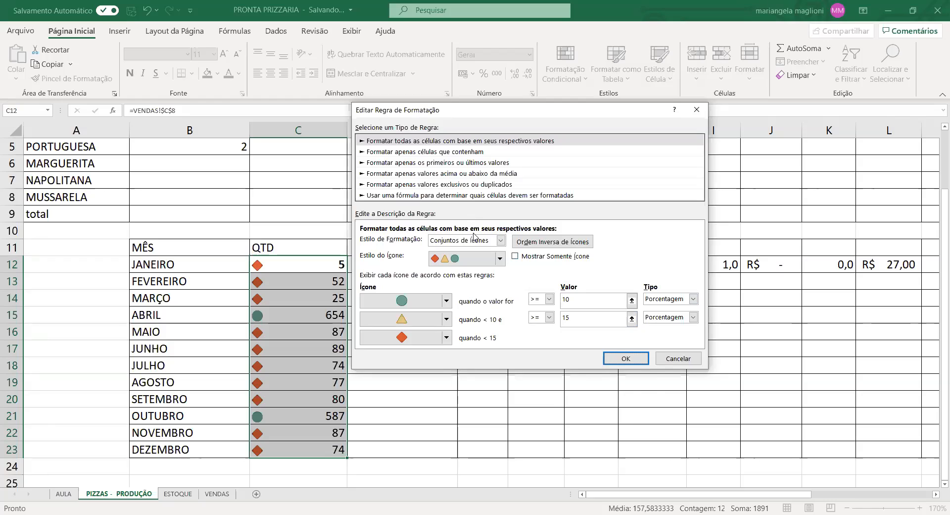
# Discard the threshold edits to the icon set rule and close the conditional formatting rules manager
pyautogui.click(631, 318)
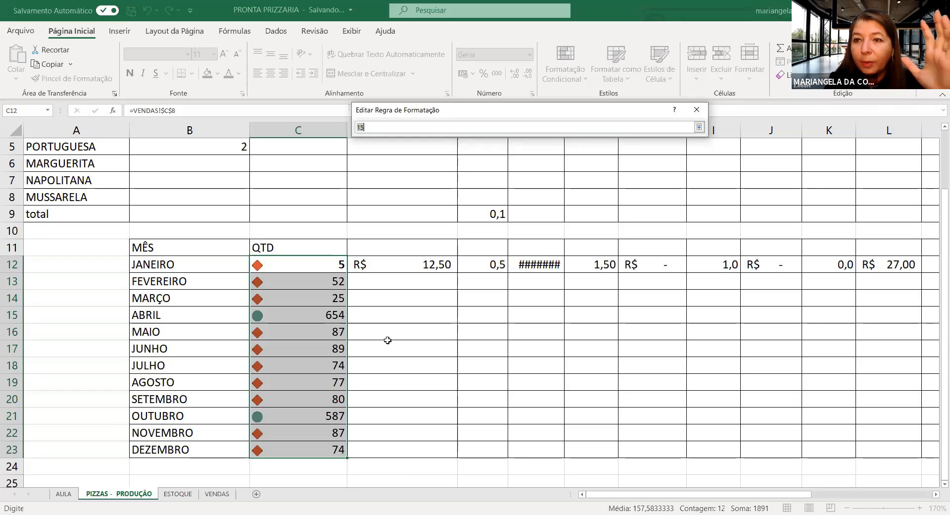
pyautogui.click(696, 110)
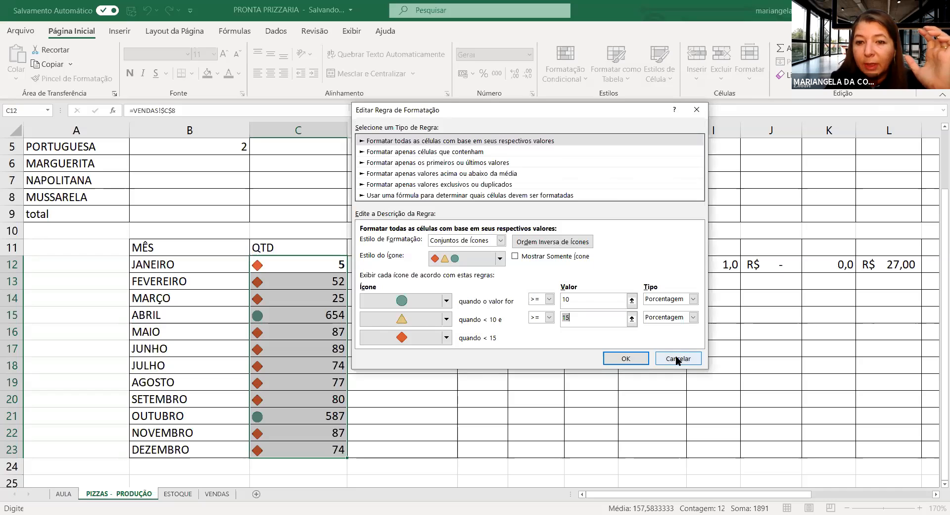
pyautogui.click(678, 358)
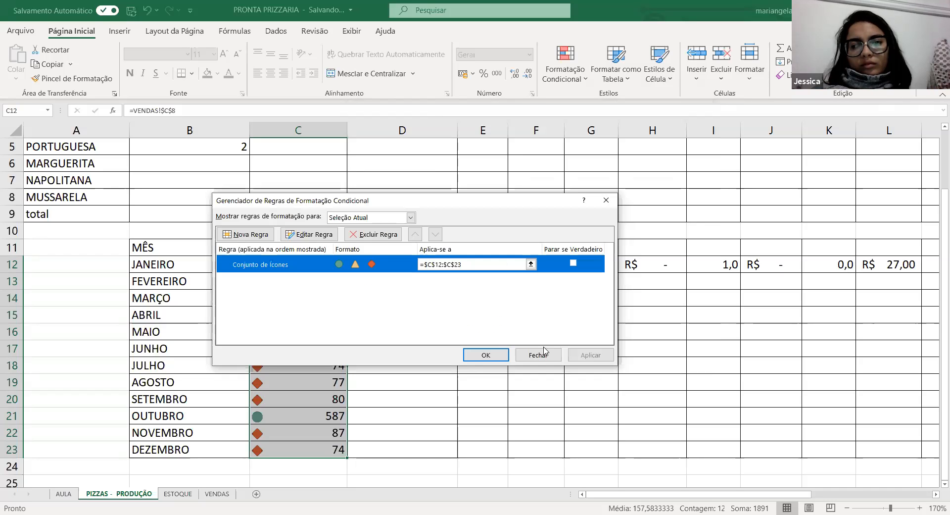
pyautogui.click(542, 356)
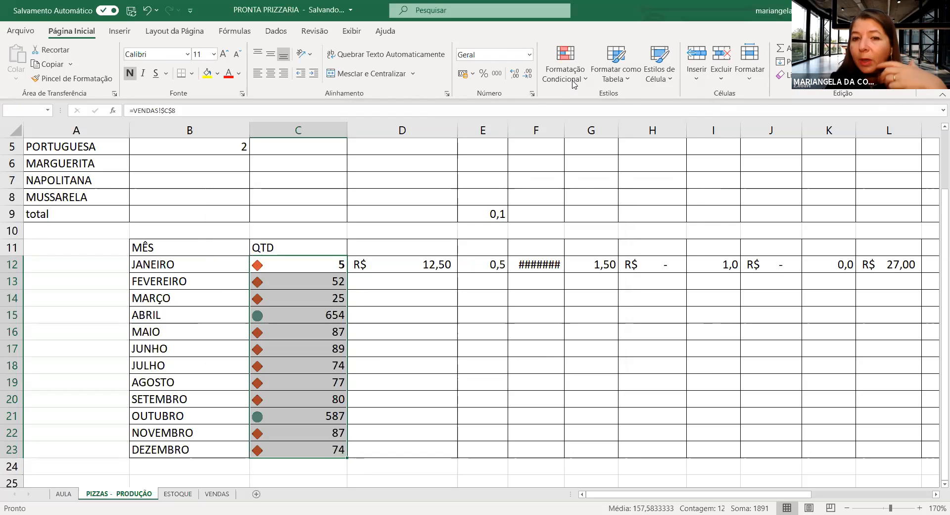
# Clear the conditional formatting rules from the entire sheet
pyautogui.click(573, 84)
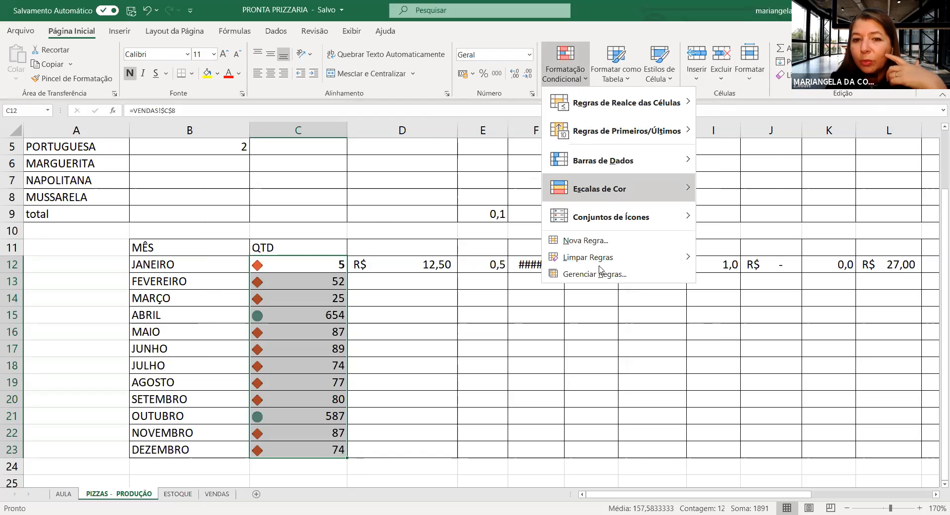
pyautogui.moveTo(602, 261)
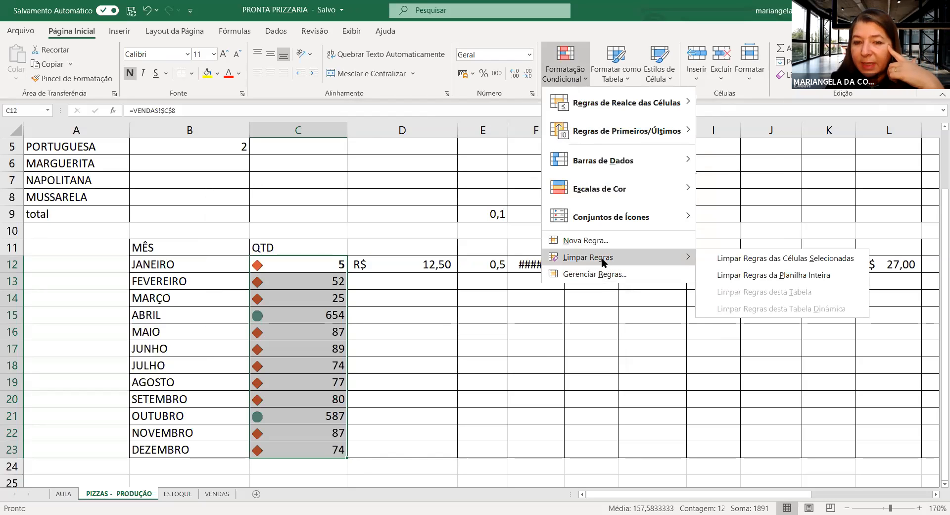
pyautogui.click(716, 276)
pyautogui.click(402, 331)
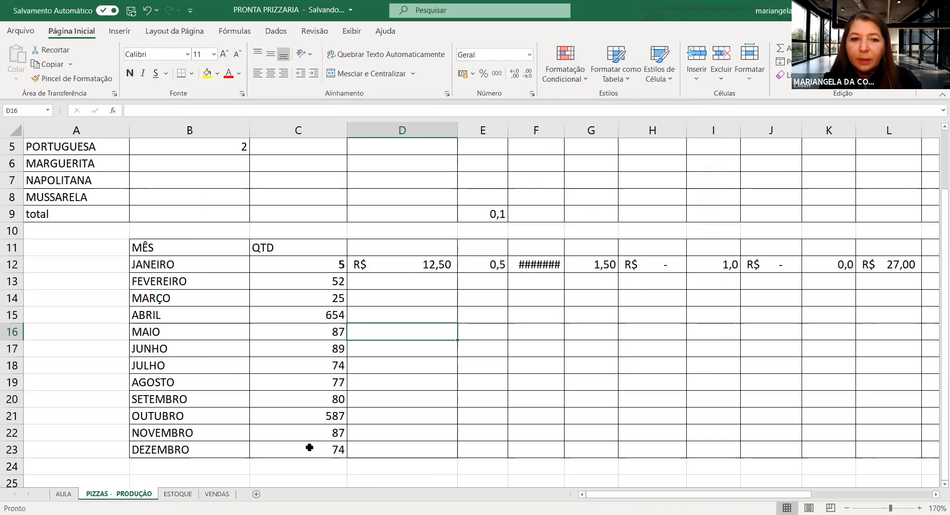
# Apply the green-yellow-red colour scale to the monthly quantities in C12:C23
pyautogui.click(321, 267)
pyautogui.moveTo(325, 275); pyautogui.dragTo(331, 448)
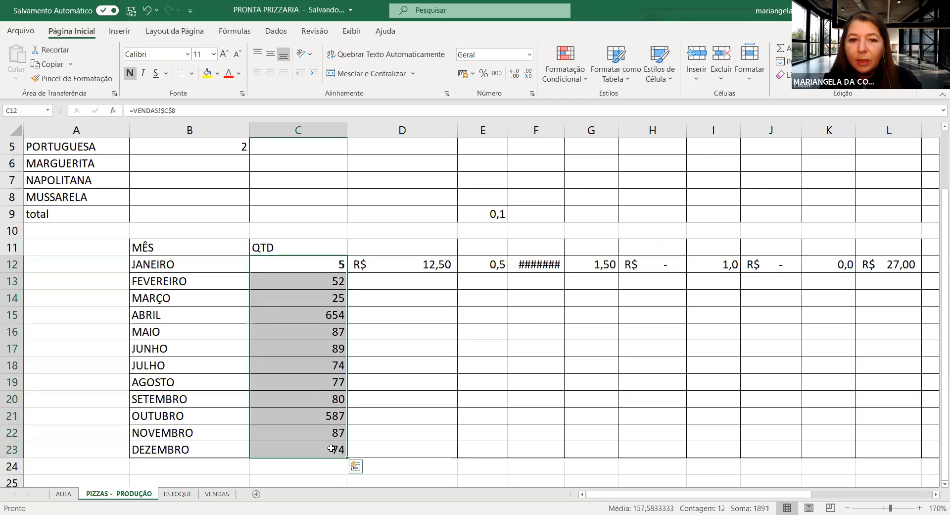
pyautogui.click(576, 82)
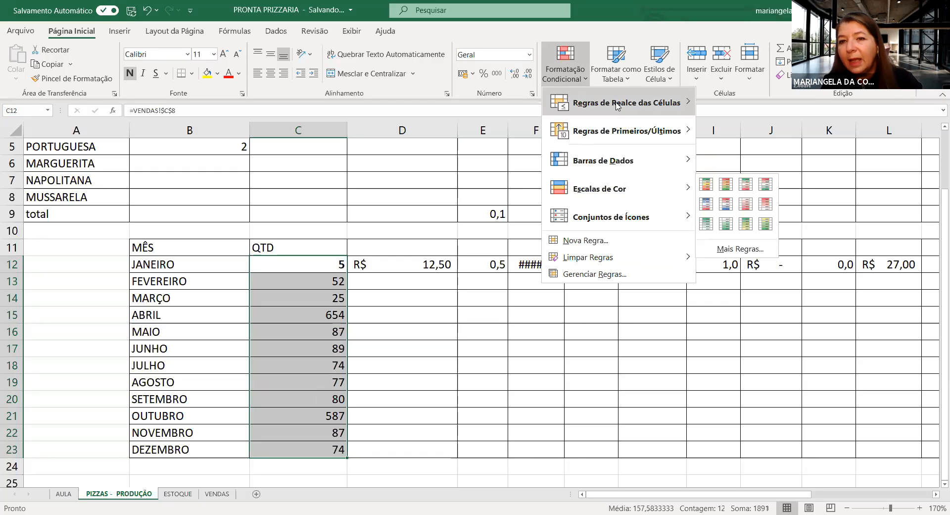
pyautogui.moveTo(617, 106)
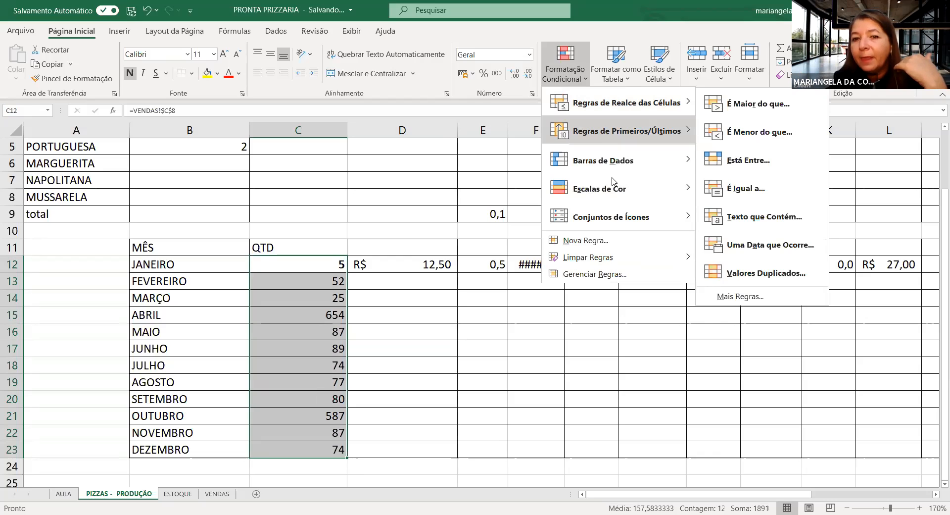
pyautogui.moveTo(614, 191)
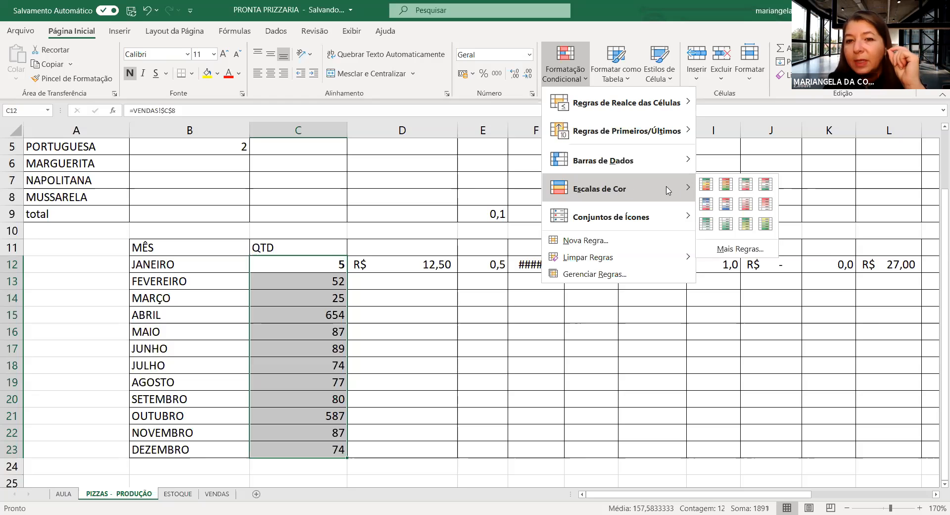
pyautogui.click(708, 186)
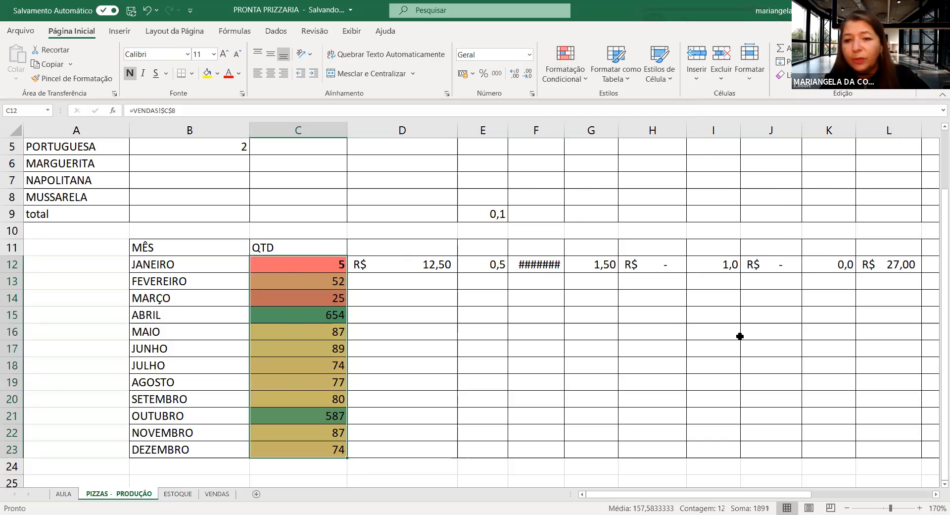
# Set the ABRIL quantity in C15 to 14 to test the colour scale
pyautogui.doubleClick(326, 264)
pyautogui.click(324, 303)
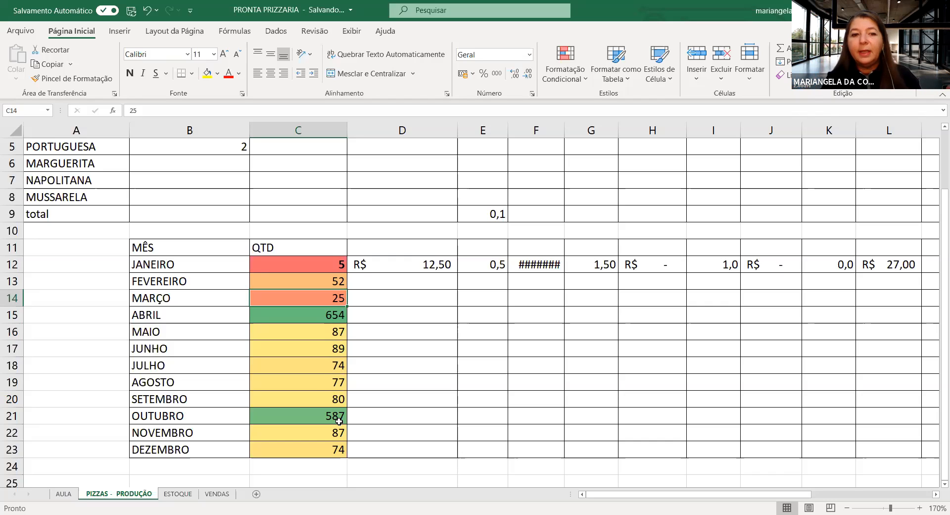
pyautogui.click(324, 316)
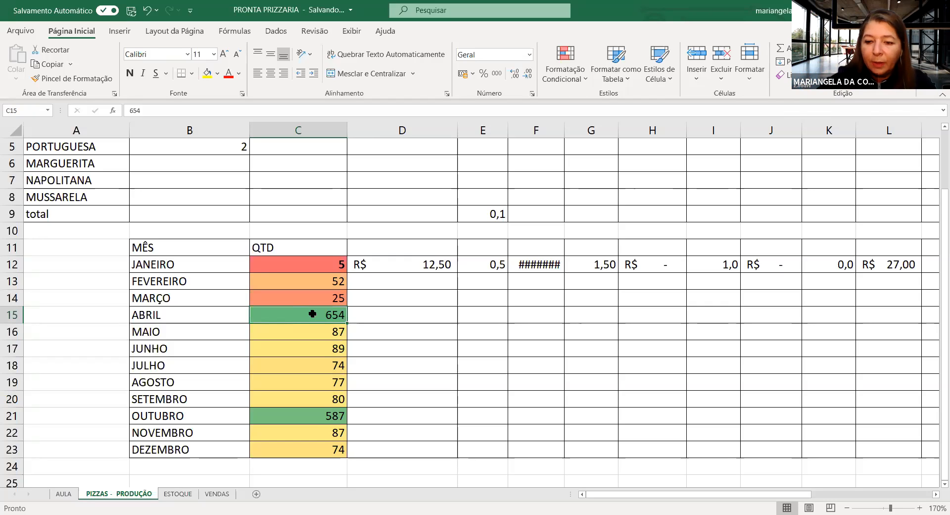
pyautogui.write('14')
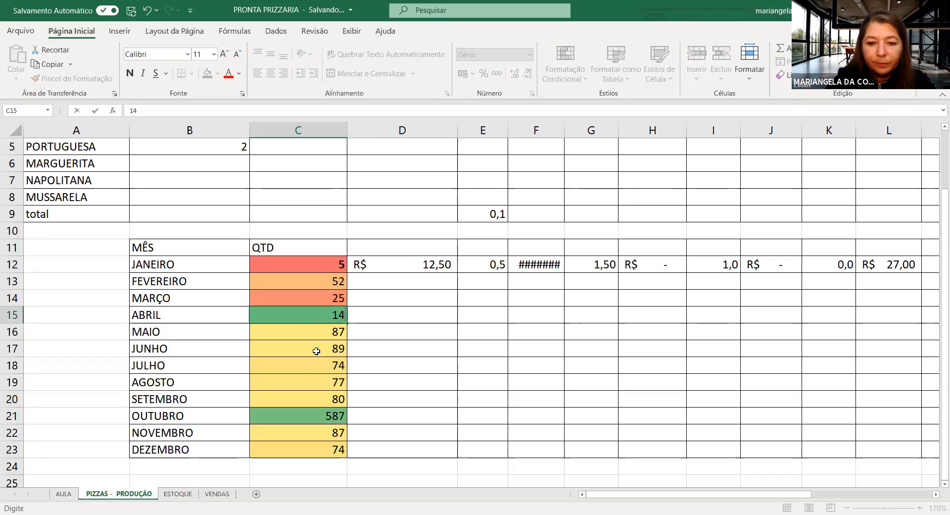
pyautogui.press('Return')
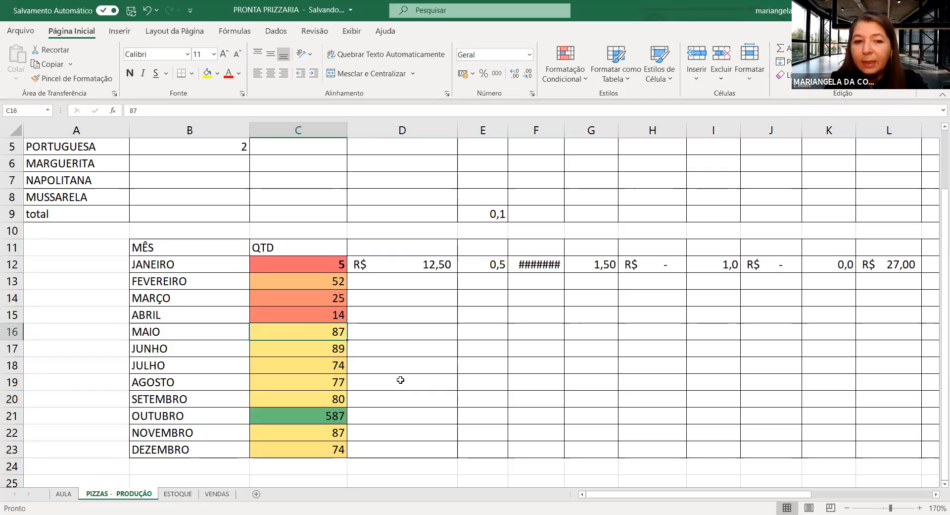
# Try 45547 as the MARÇO quantity in C14
pyautogui.click(333, 297)
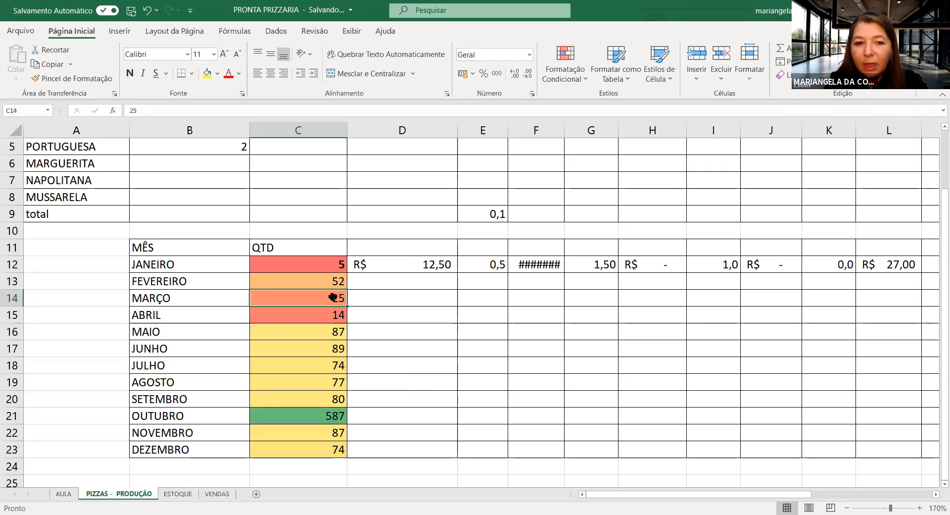
pyautogui.write('45547')
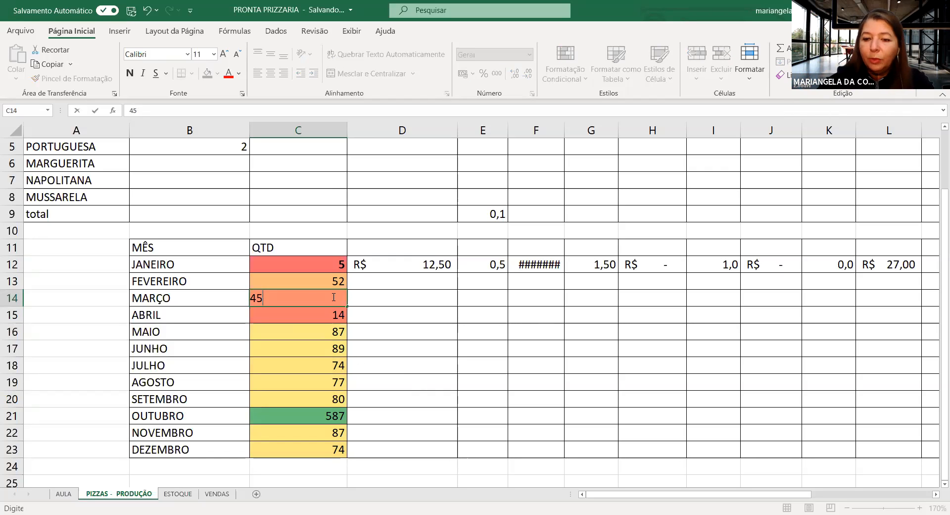
pyautogui.press('Return')
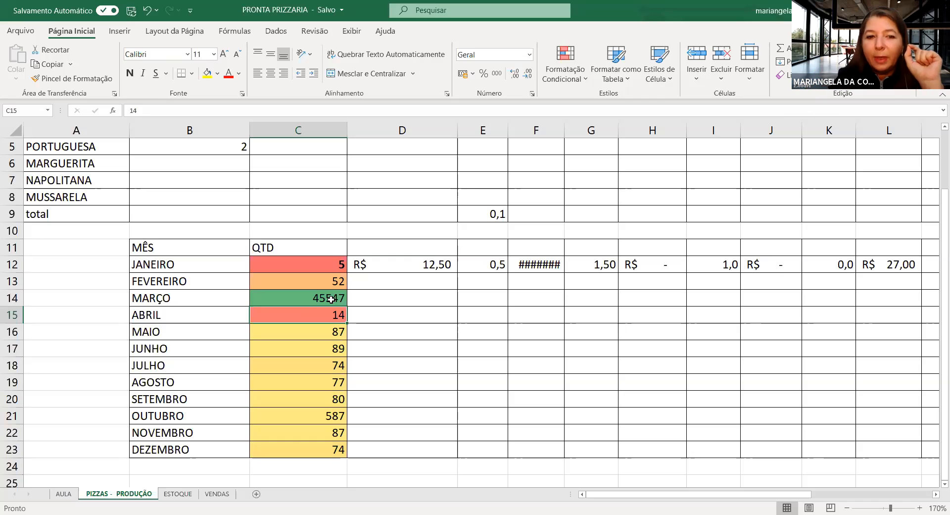
# Set the MARÇO quantity in C14 to 8
pyautogui.click(331, 299)
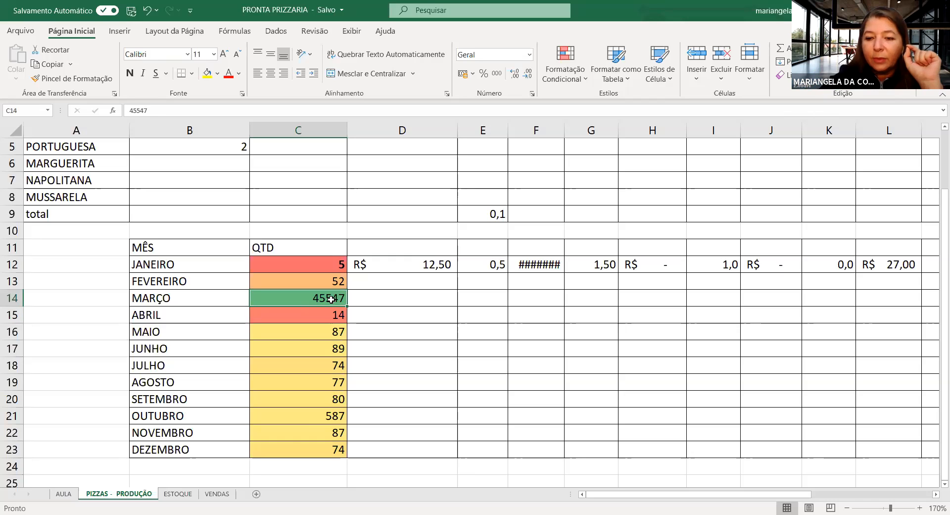
pyautogui.write('8')
pyautogui.press('Return')
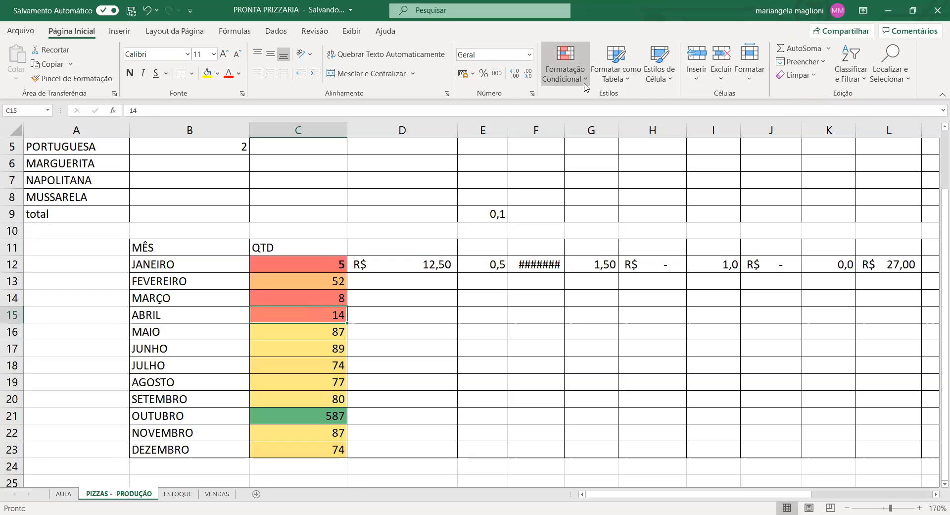
# Clear the colour scale rule by removing all conditional formatting rules from the entire sheet
pyautogui.click(565, 74)
pyautogui.moveTo(604, 266)
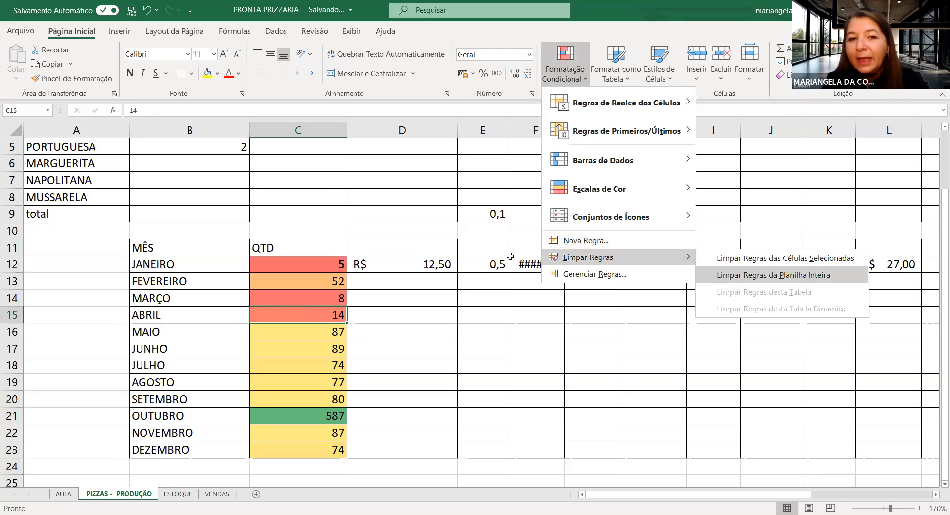
pyautogui.click(773, 275)
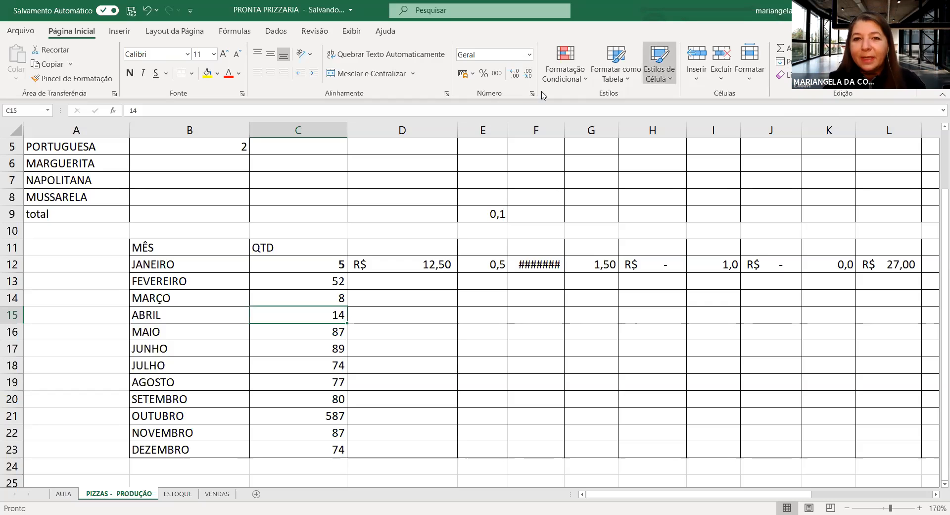
# Examine the rule types offered for a new formatting rule and leave without creating one
pyautogui.click(589, 83)
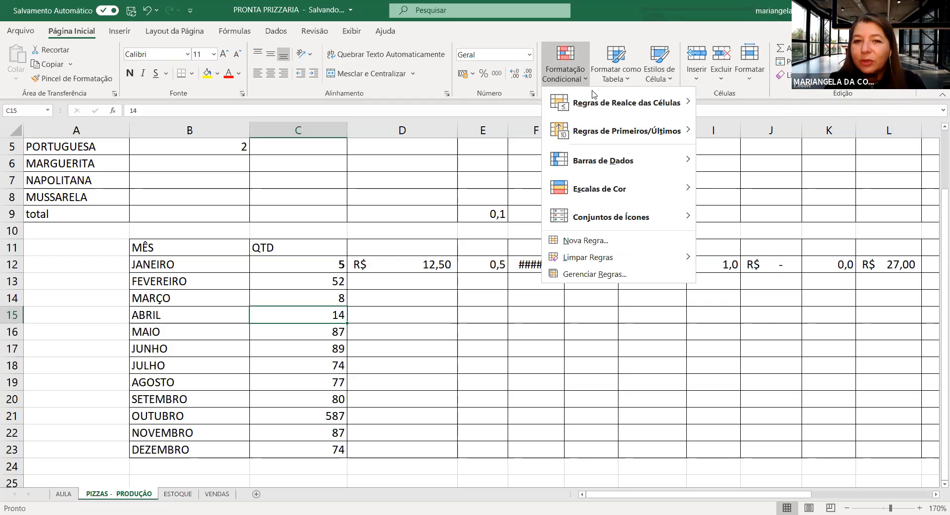
pyautogui.moveTo(599, 109)
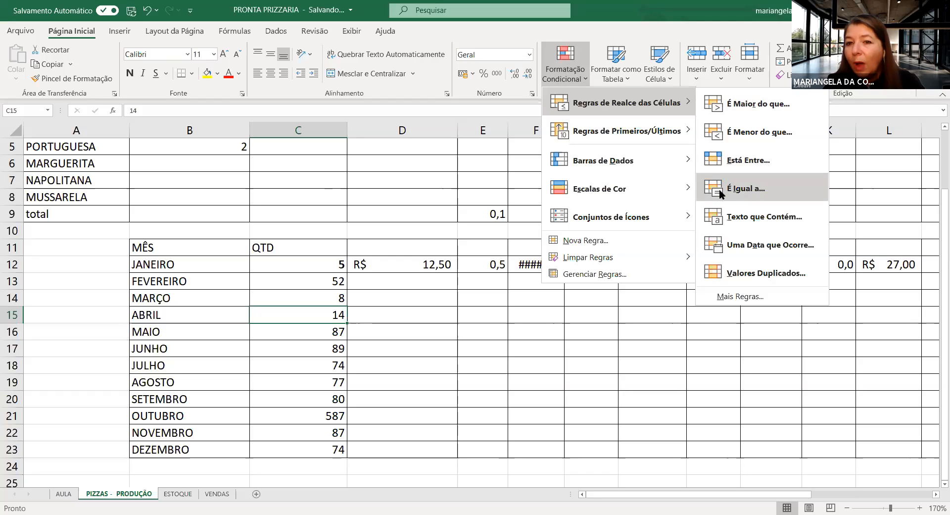
pyautogui.click(752, 300)
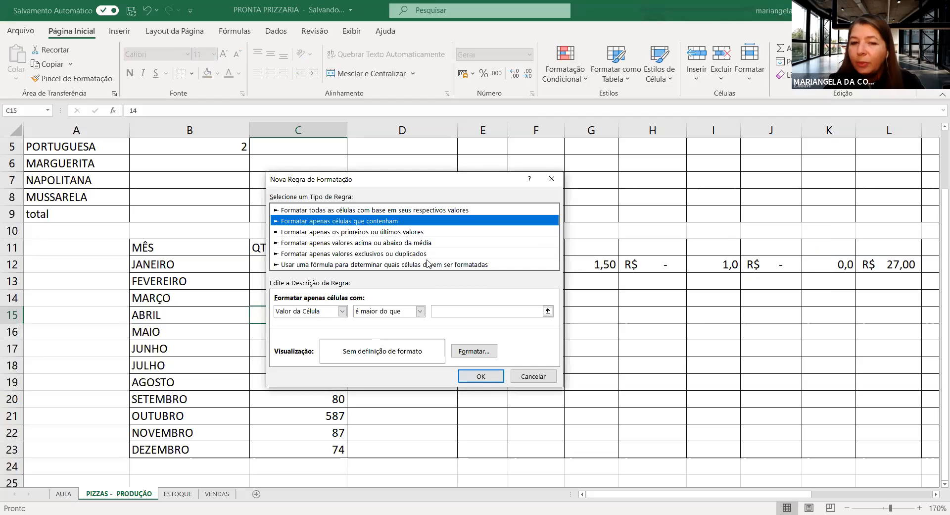
pyautogui.click(533, 376)
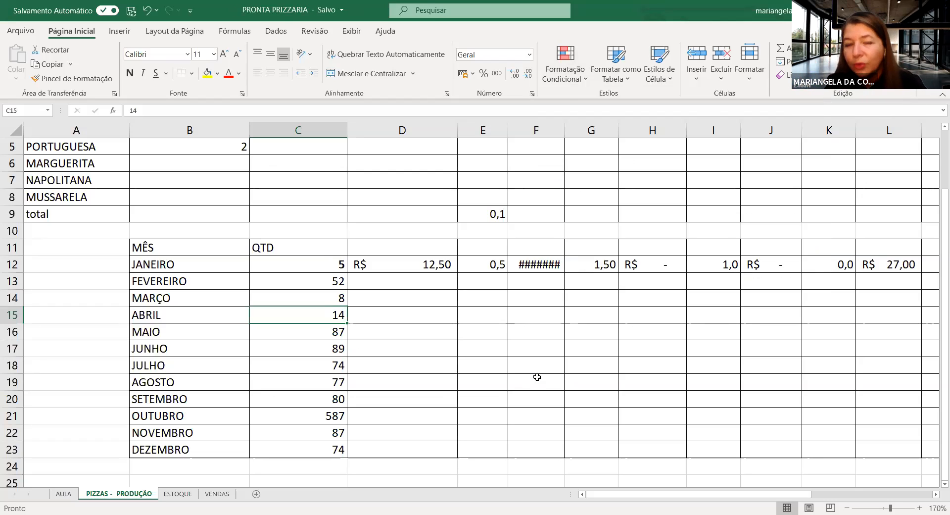
pyautogui.click(575, 88)
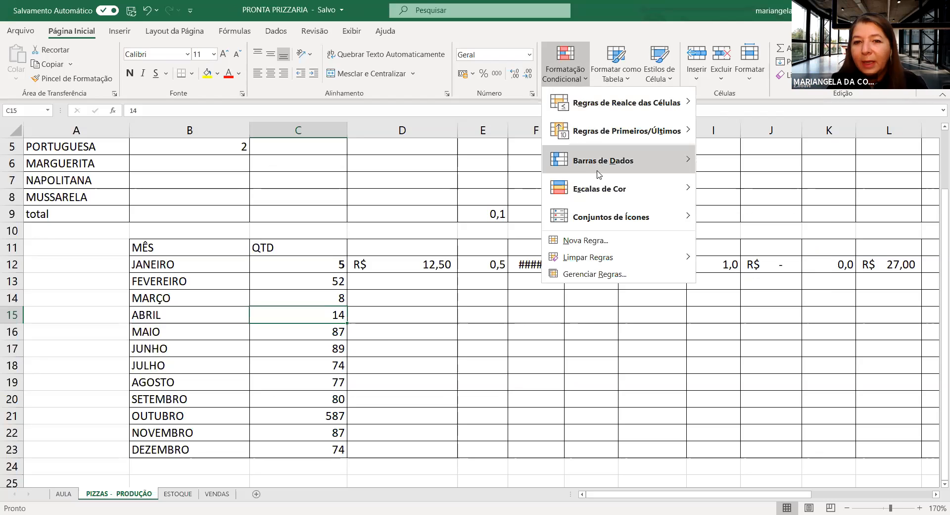
pyautogui.moveTo(643, 169)
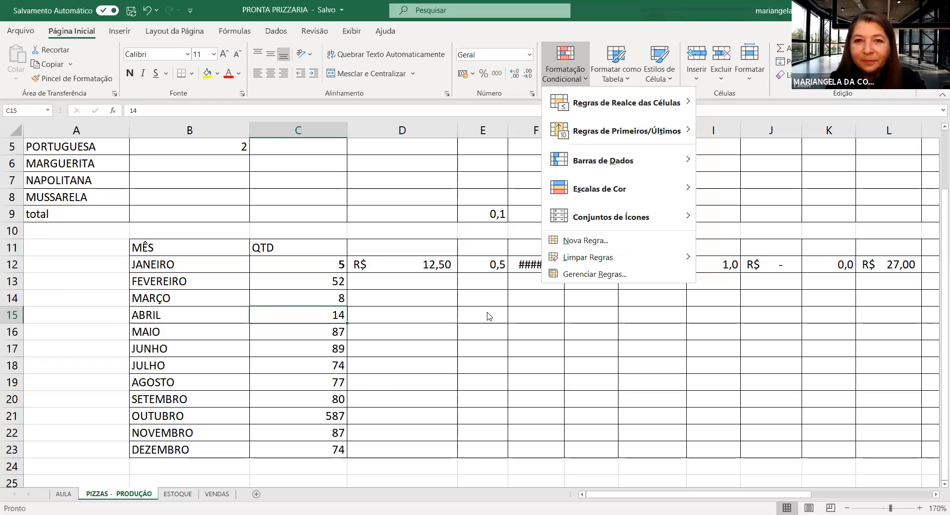
pyautogui.click(320, 207)
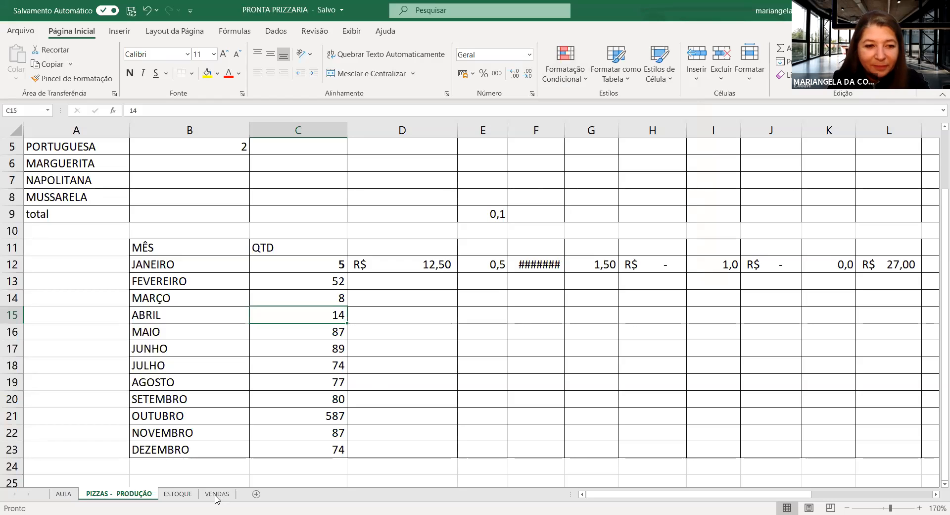
# Look over the ESTOQUE and PIZZAS - PRODUÇÃO sheets and return to the lesson topic list on the AULA sheet
pyautogui.click(178, 493)
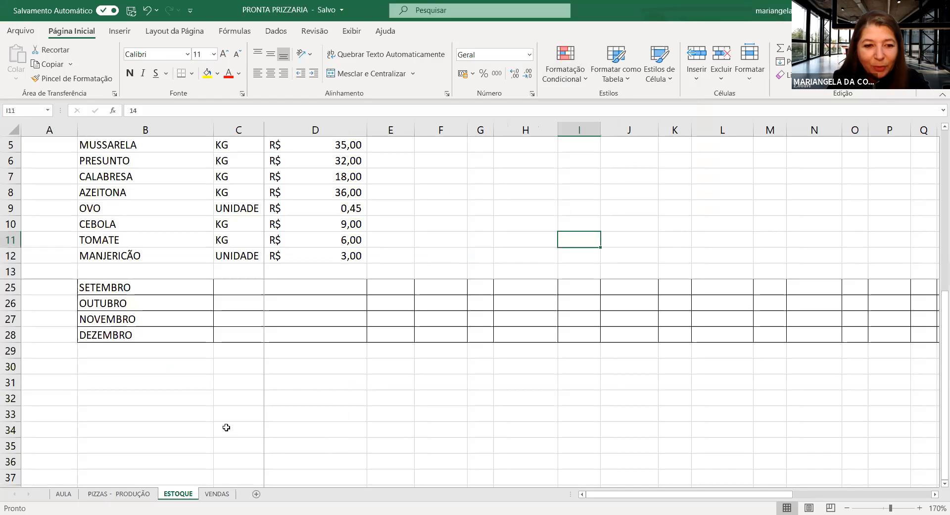
pyautogui.click(110, 492)
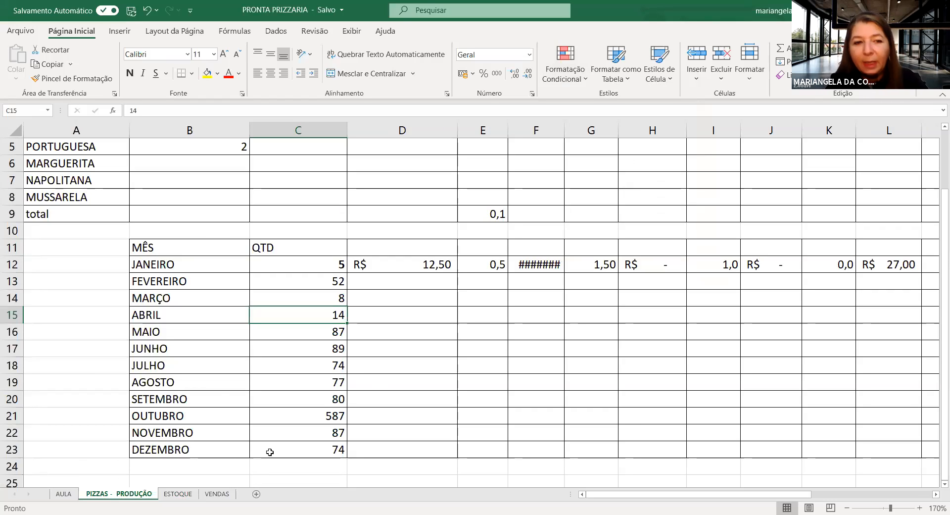
pyautogui.click(67, 493)
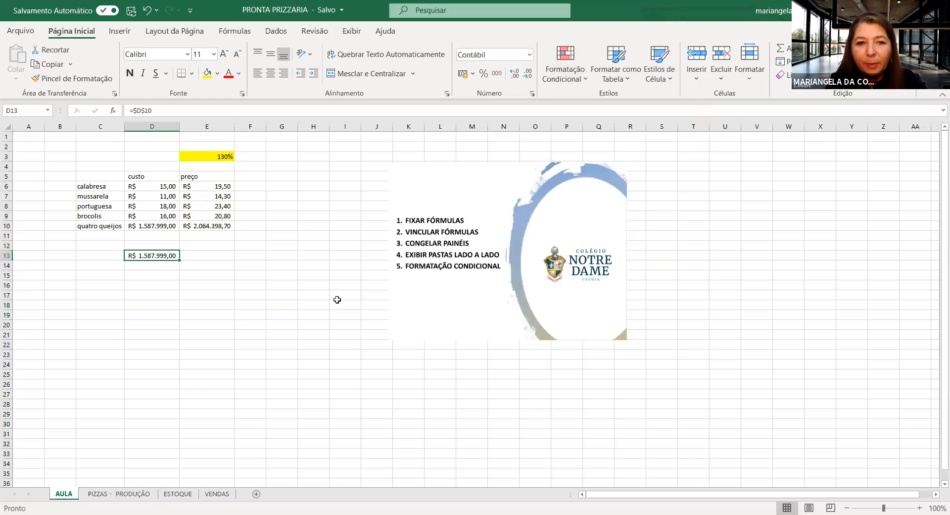
pyautogui.click(286, 310)
pyautogui.hotkey('ctrl', 'Up')
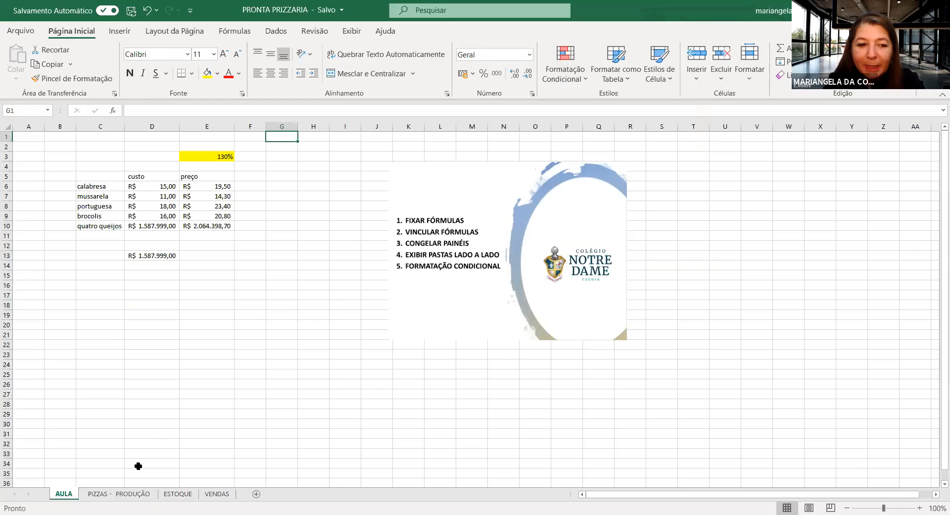
pyautogui.click(132, 495)
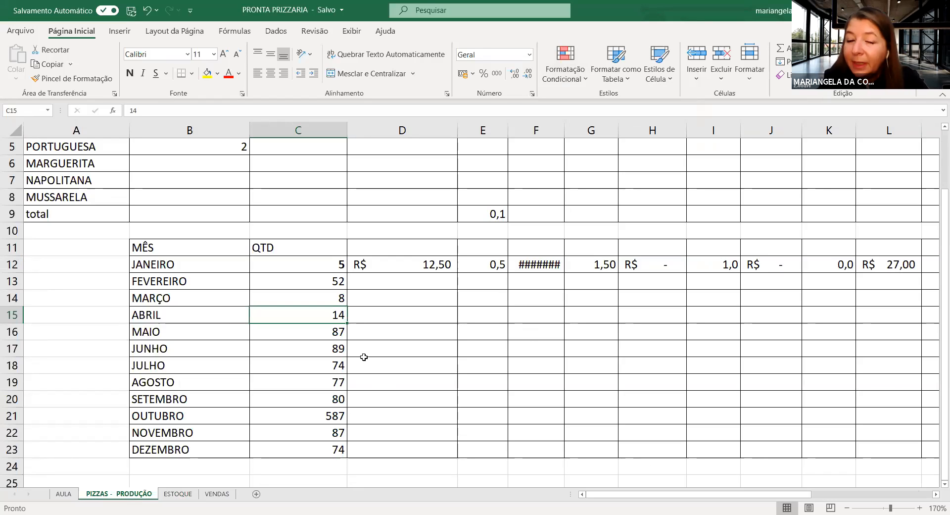
pyautogui.click(64, 494)
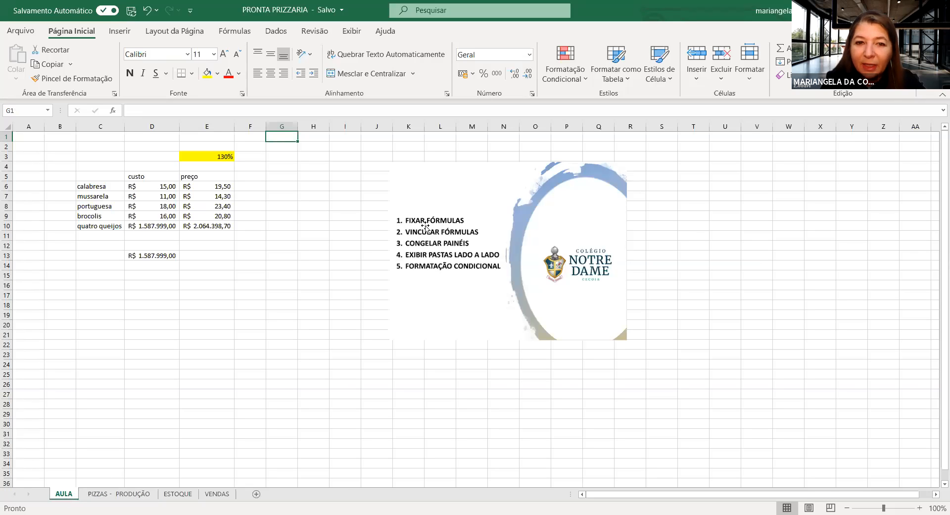